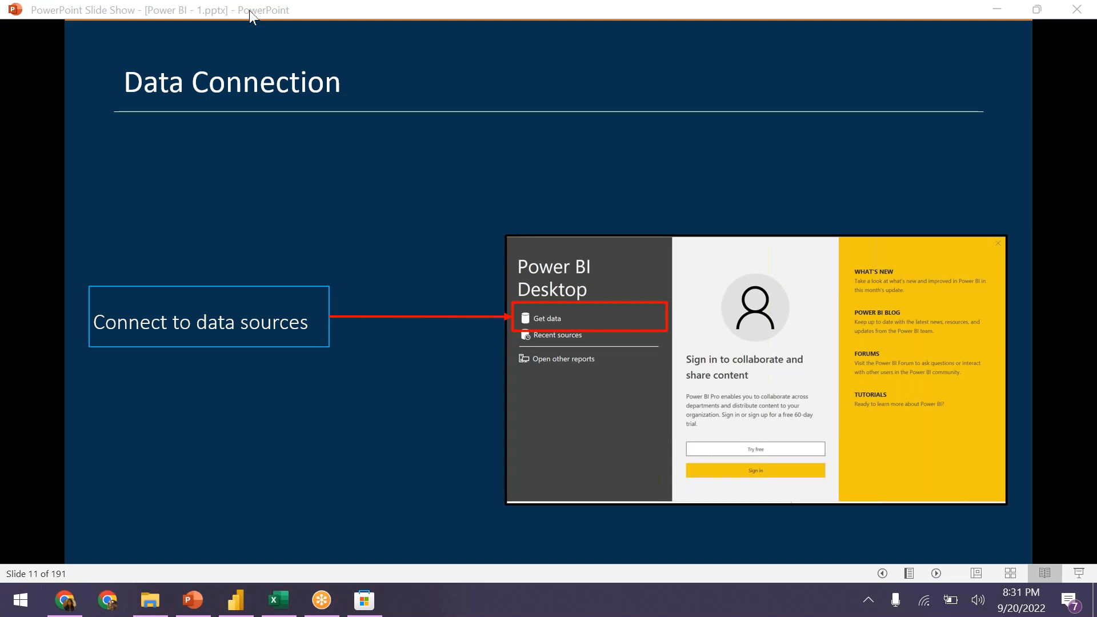
Step: Switch from the slide show to Power BI Desktop and dismiss the Get Data dialog
{"action": "key", "text": "Left"}
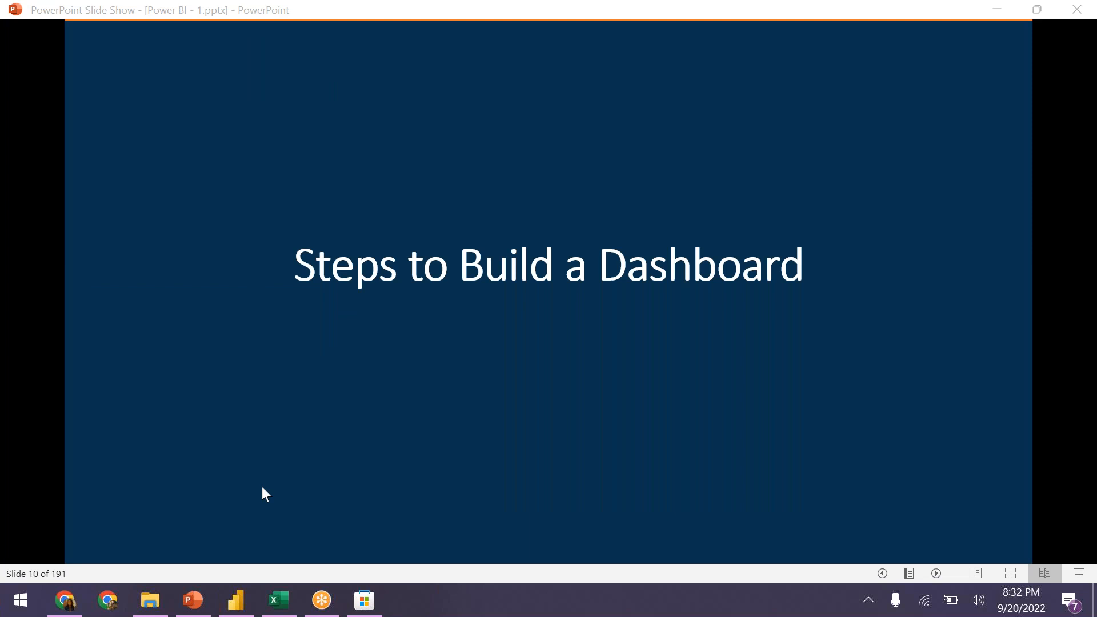
{"action": "left_click", "coordinate": [236, 601]}
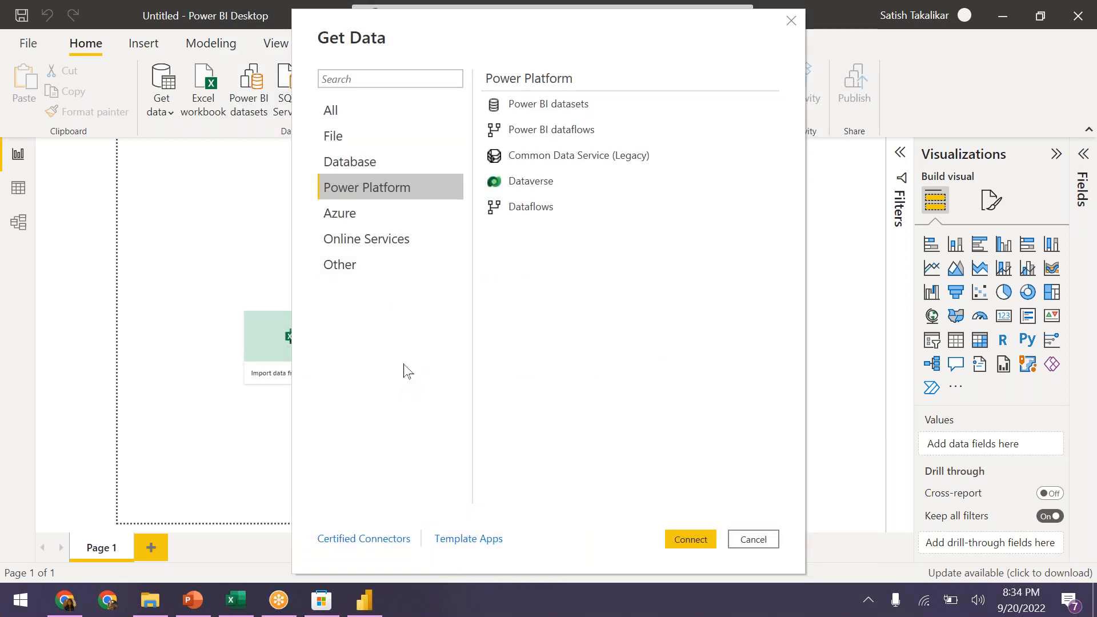
{"action": "left_click", "coordinate": [762, 537]}
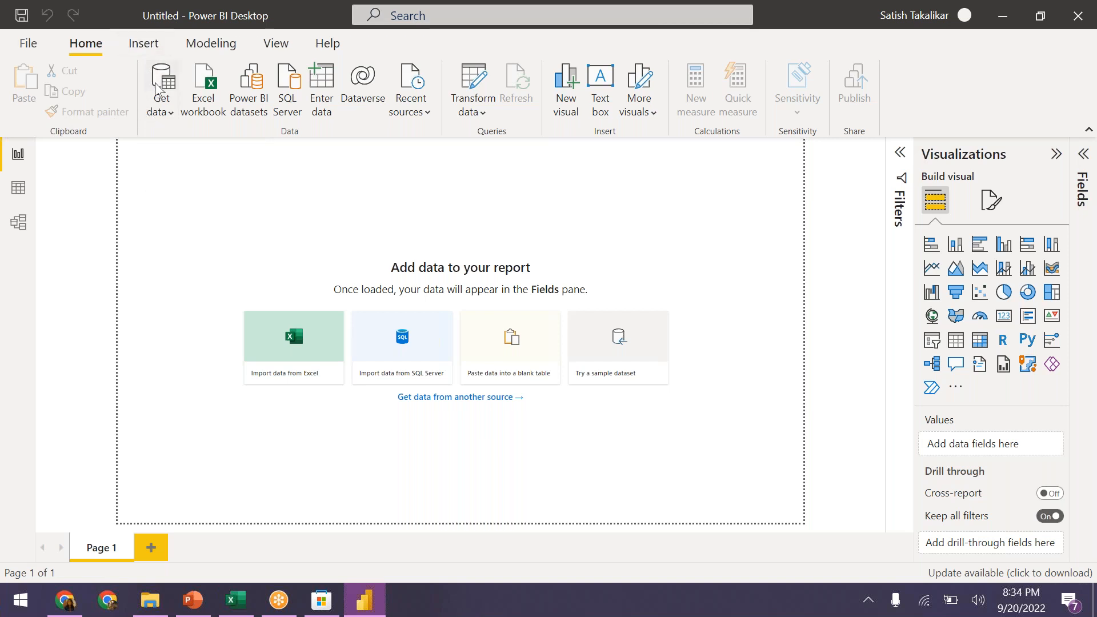
{"action": "key", "text": "ctrl+2"}
{"action": "mouse_move", "coordinate": [138, 52]}
{"action": "left_mouse_down"}
{"action": "mouse_move", "coordinate": [173, 146]}
{"action": "mouse_move", "coordinate": [186, 137]}
{"action": "left_mouse_up"}
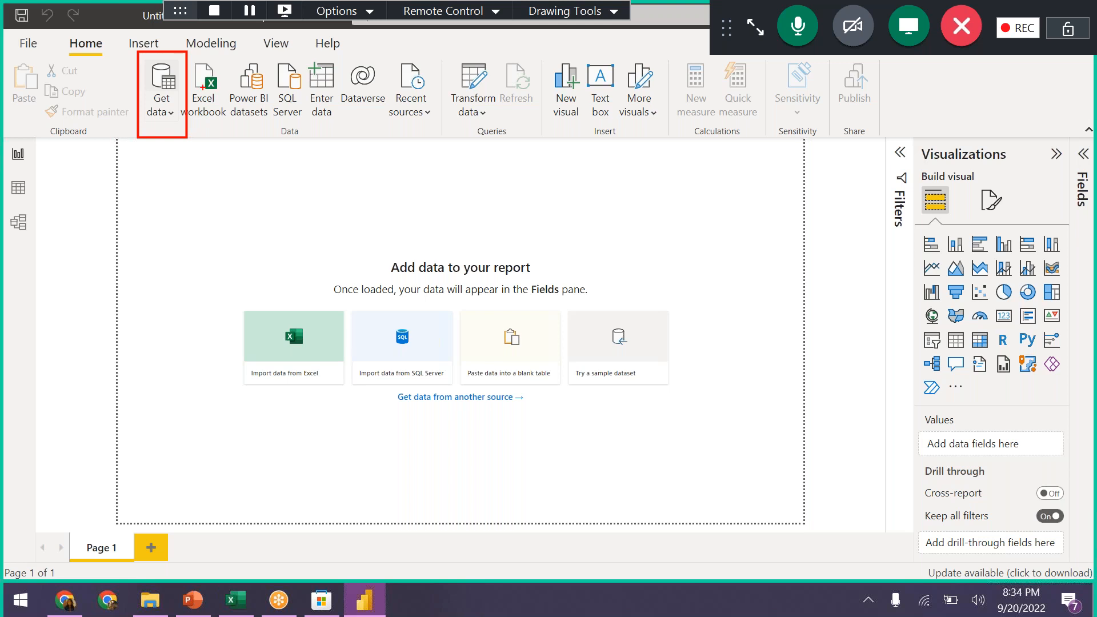
{"action": "key", "text": "Escape"}
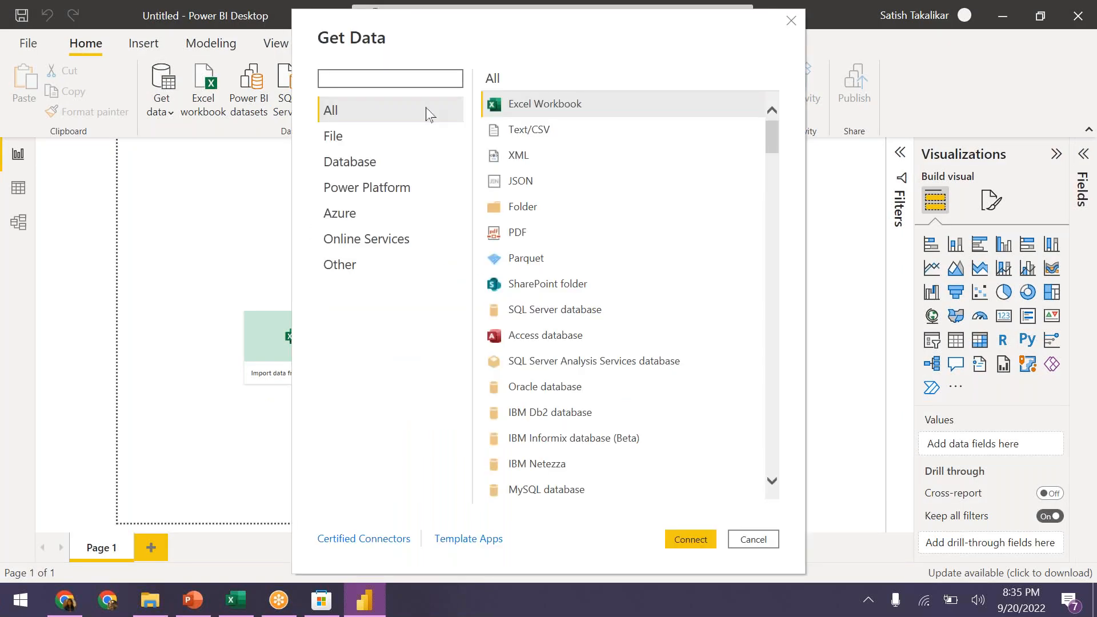
Step: Review the Get Data connectors under File, Database, Power Platform, Azure, Online Services and Other
{"action": "left_click", "coordinate": [365, 137]}
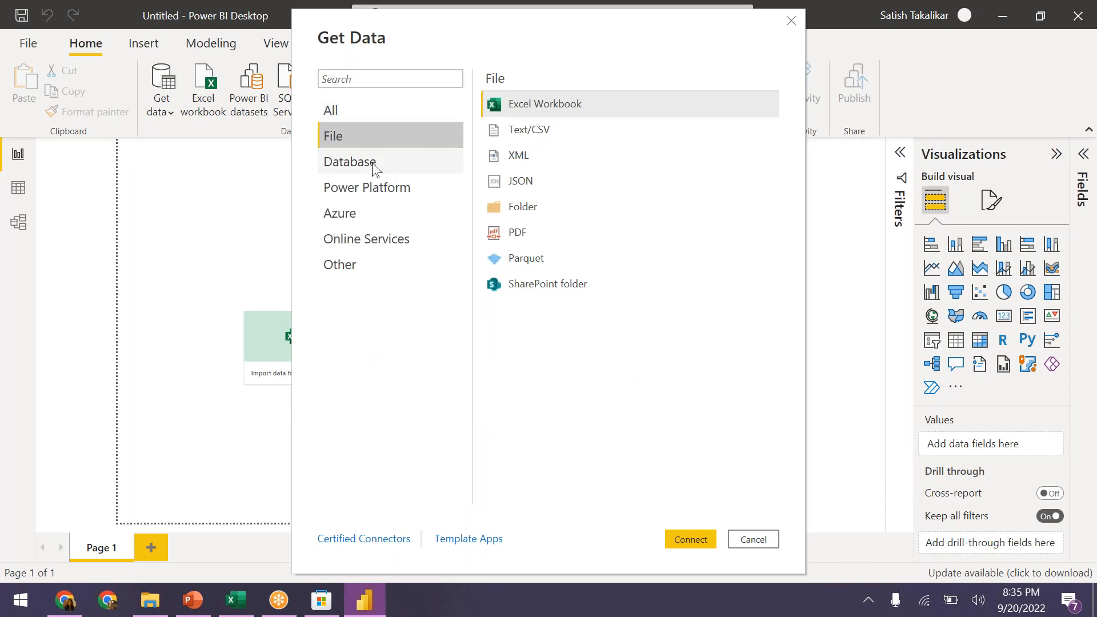
{"action": "left_click", "coordinate": [372, 166]}
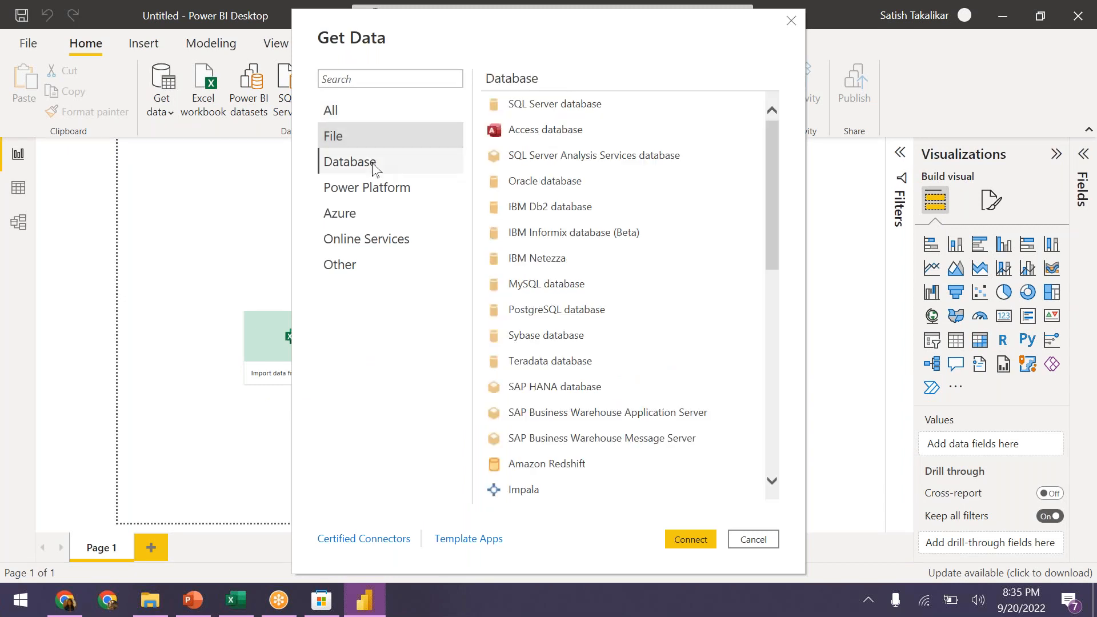
{"action": "left_click", "coordinate": [376, 195]}
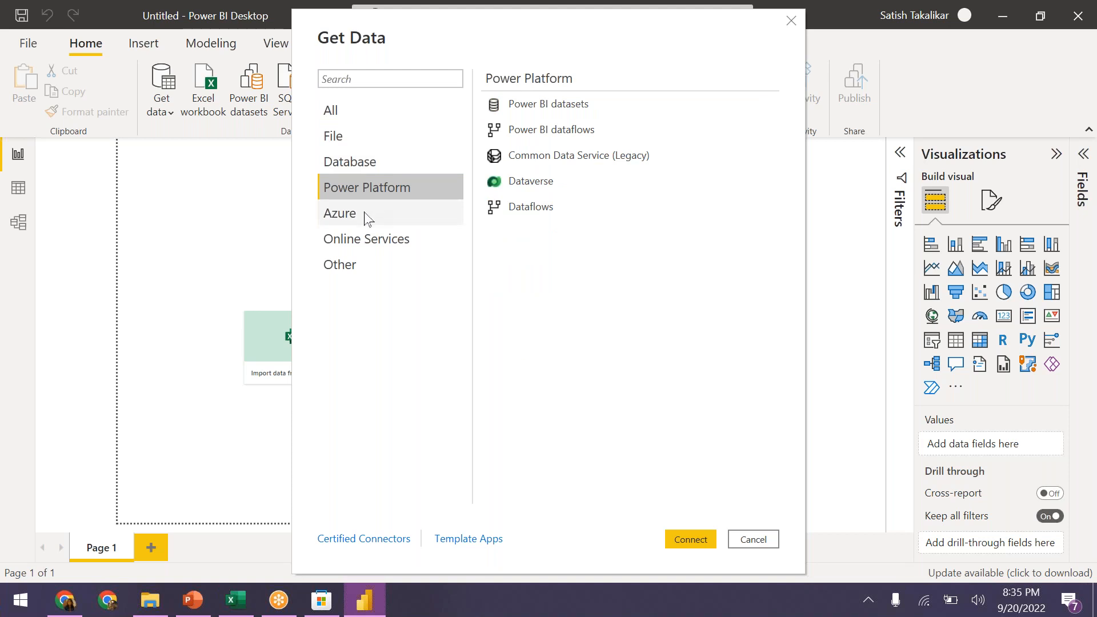
{"action": "left_click", "coordinate": [367, 220]}
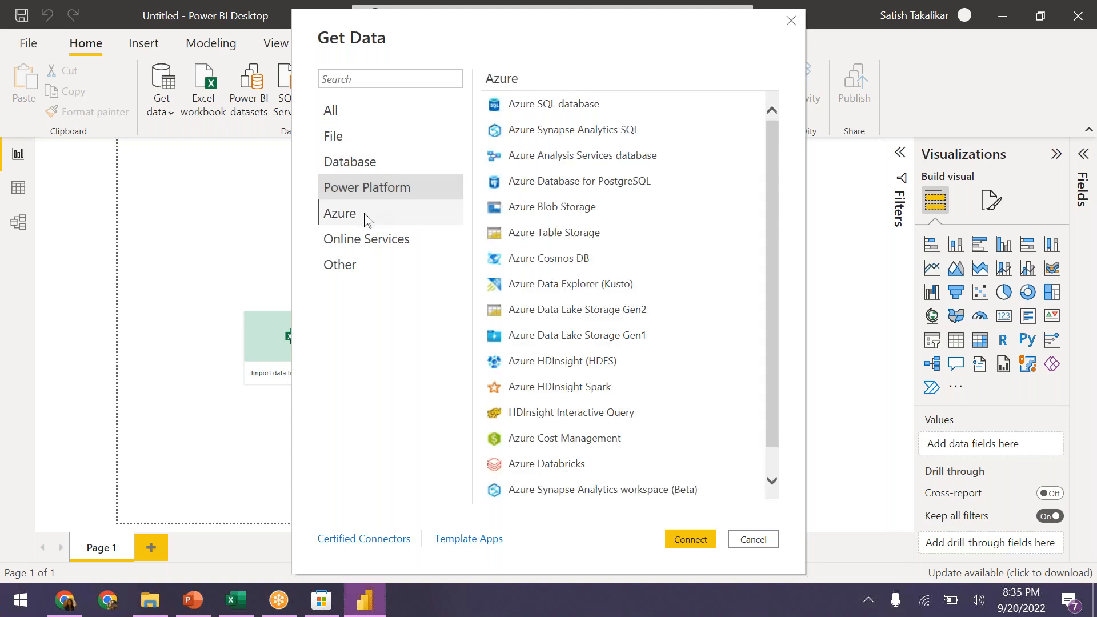
{"action": "left_click", "coordinate": [387, 244]}
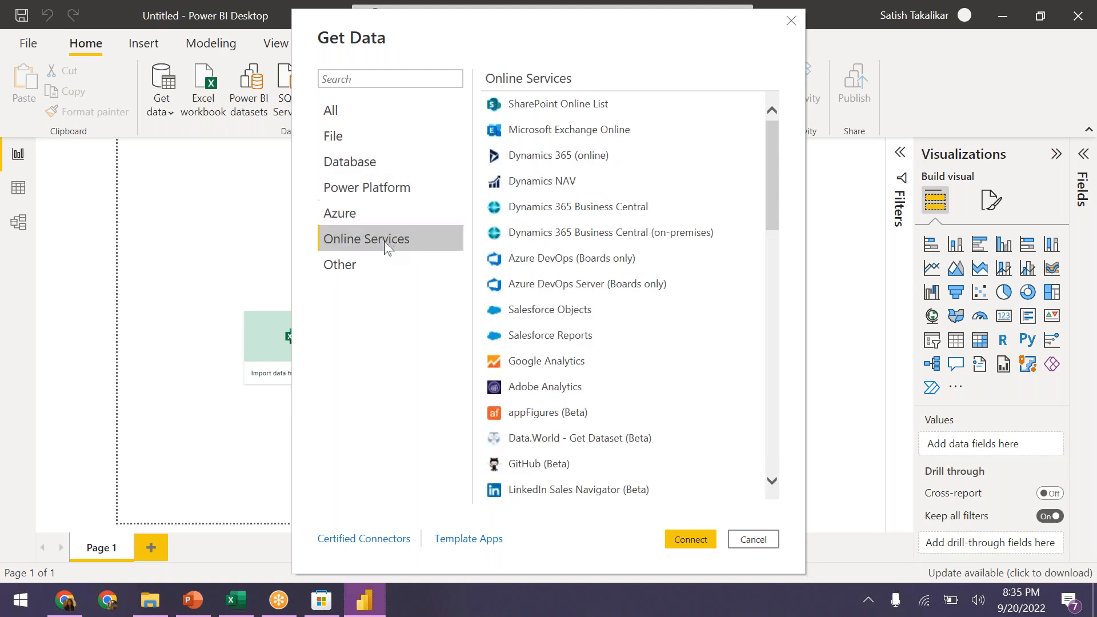
{"action": "left_click", "coordinate": [373, 268]}
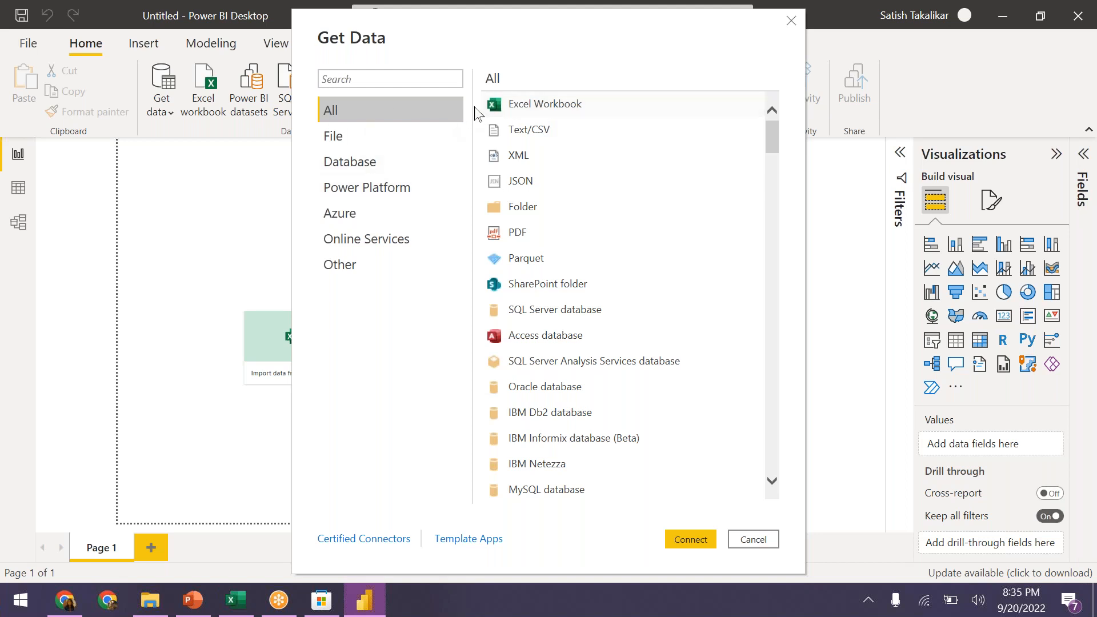
Step: Connect to an Excel Workbook as the data source from the full connector list
{"action": "left_click", "coordinate": [545, 105]}
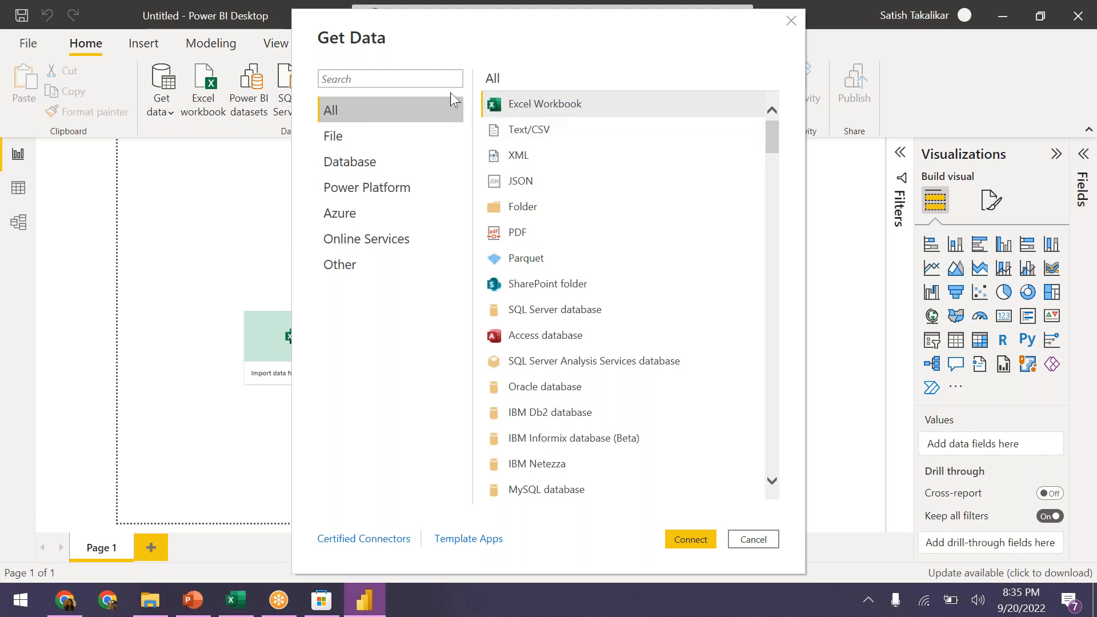
{"action": "left_click", "coordinate": [532, 107]}
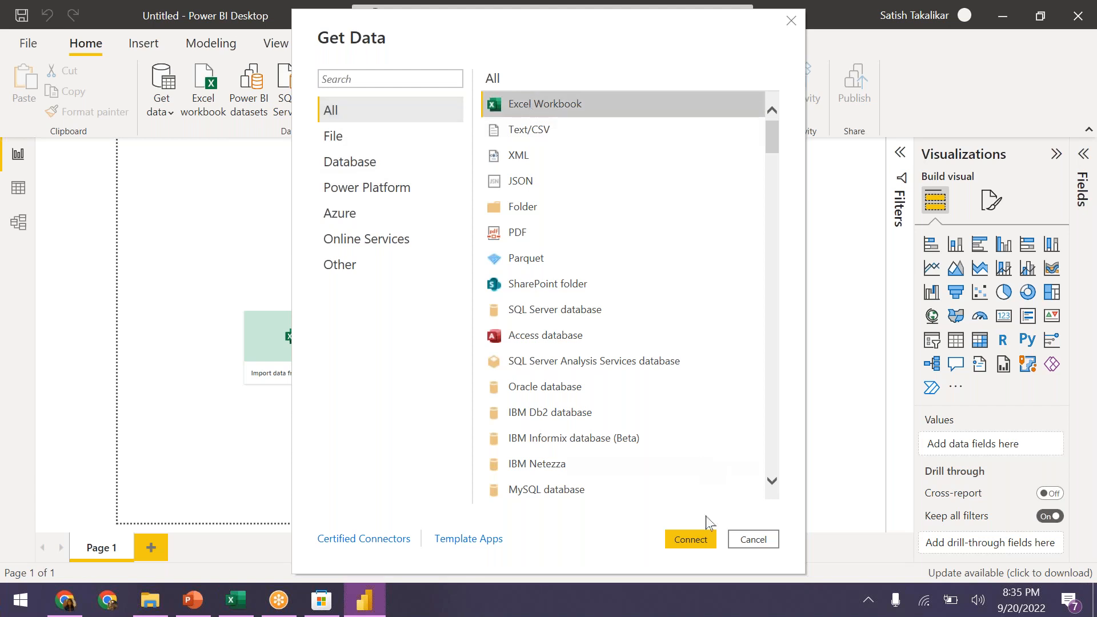
{"action": "left_click", "coordinate": [700, 540]}
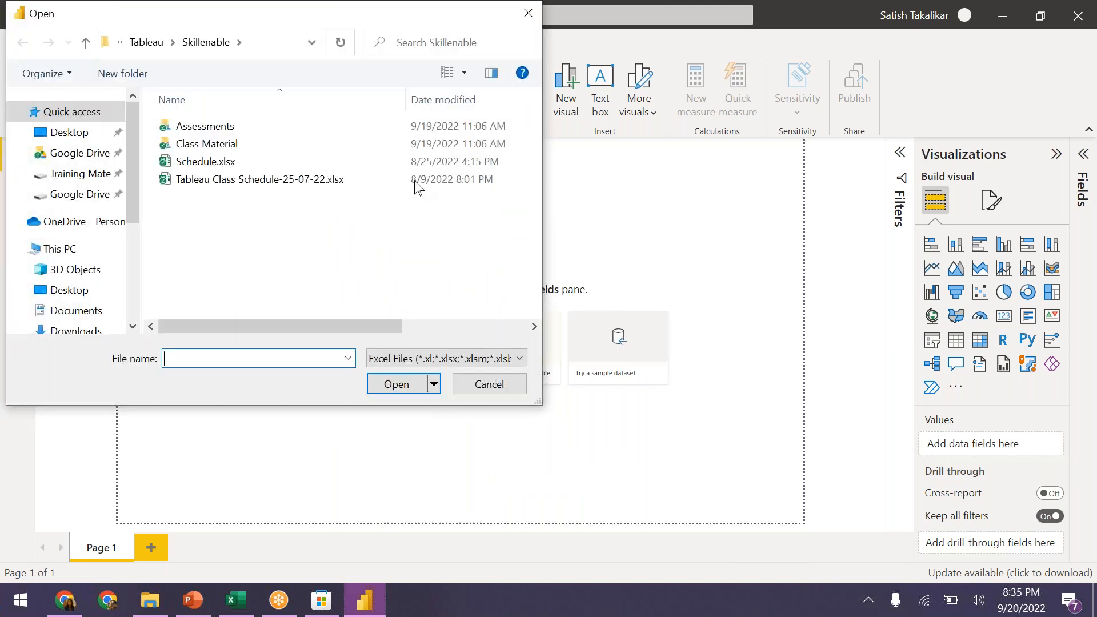
Step: Open Employee_dummy_data.xlsx from the Power BI folder inside Training Material
{"action": "left_click", "coordinate": [159, 48]}
{"action": "left_click", "coordinate": [160, 48]}
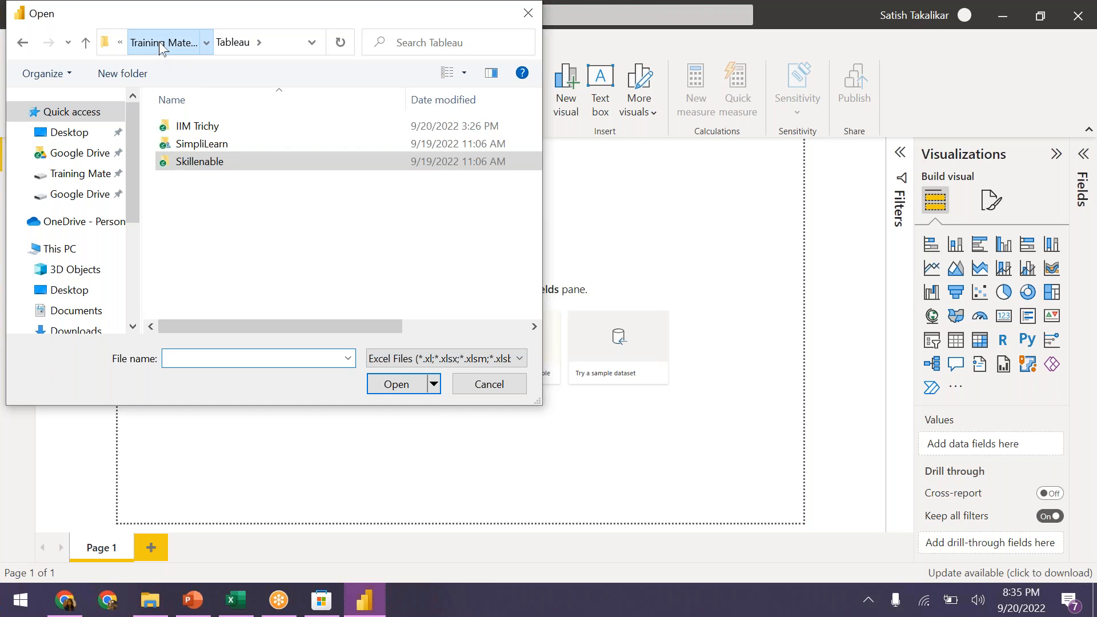
{"action": "double_click", "coordinate": [223, 180]}
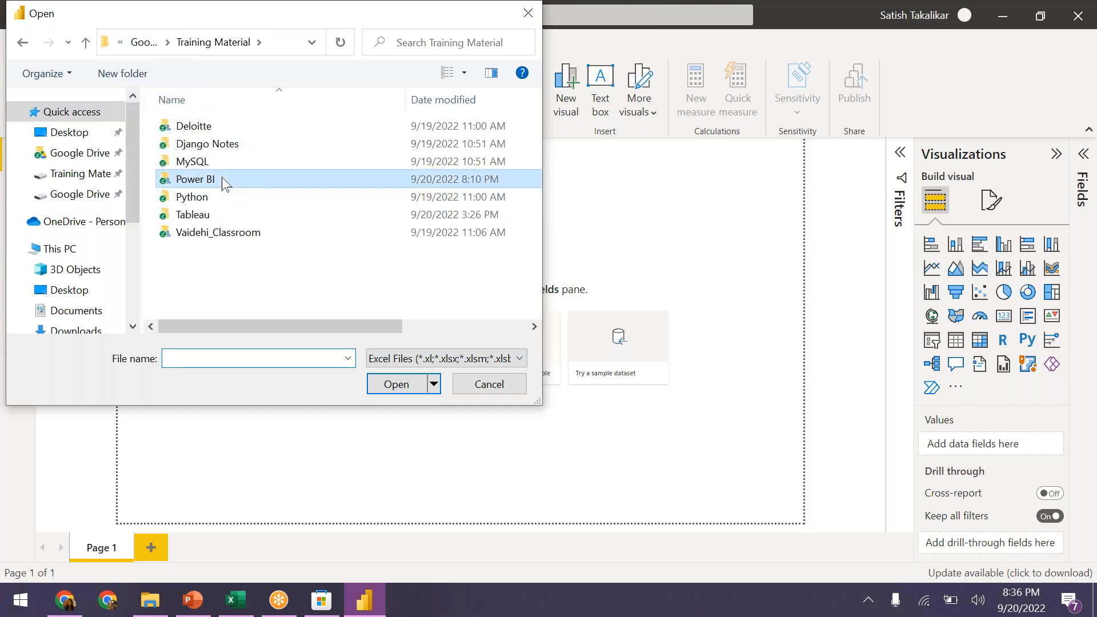
{"action": "left_click", "coordinate": [233, 148]}
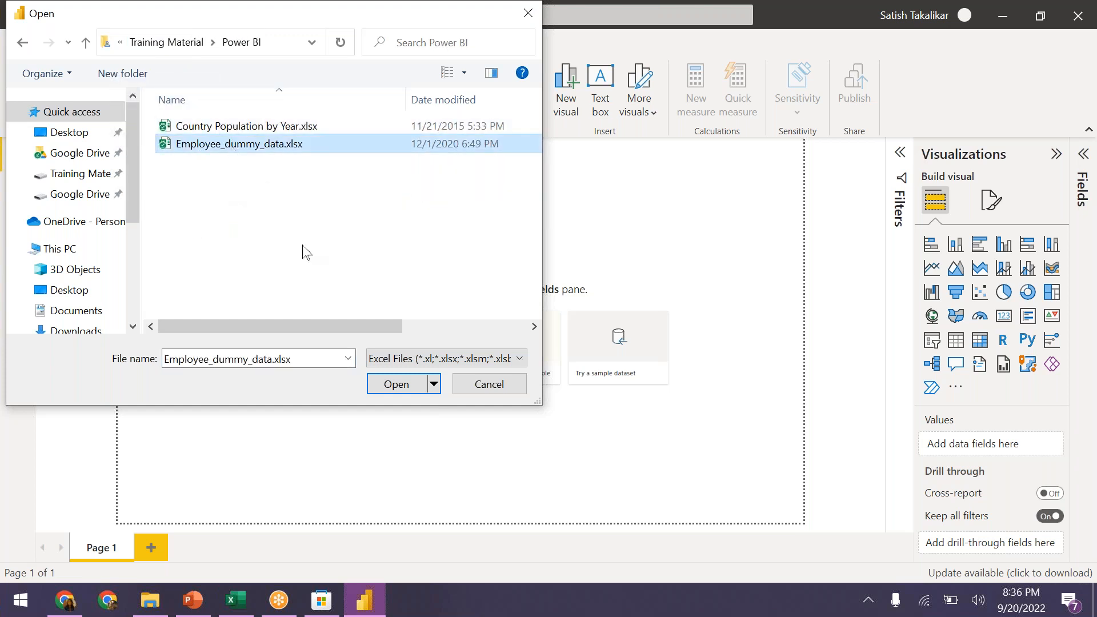
{"action": "left_click", "coordinate": [404, 384]}
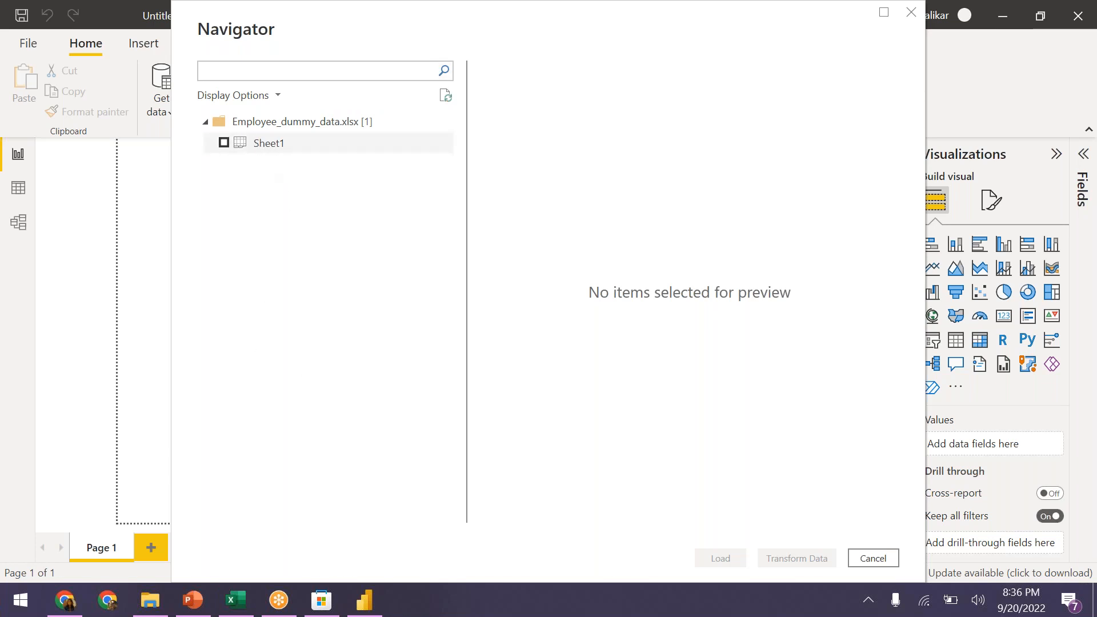
Step: Preview Sheet1 of the Employee_dummy_data.xlsx workbook and select it for import
{"action": "mouse_move", "coordinate": [196, 133]}
{"action": "left_mouse_down"}
{"action": "mouse_move", "coordinate": [288, 158]}
{"action": "mouse_move", "coordinate": [386, 159]}
{"action": "left_mouse_up"}
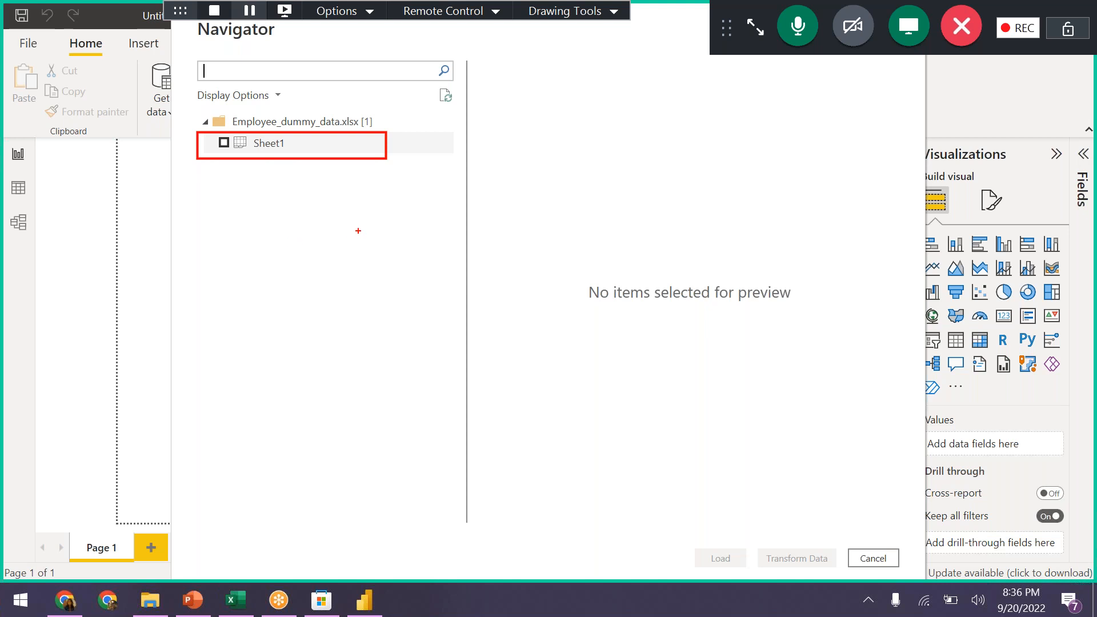
{"action": "key", "text": "Escape"}
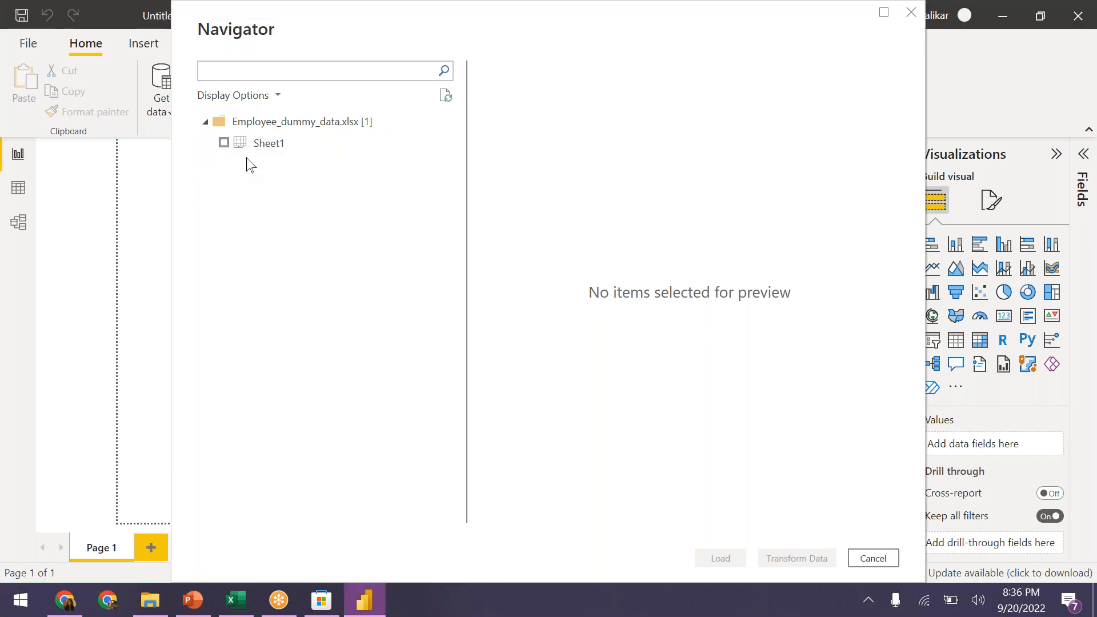
{"action": "left_click", "coordinate": [266, 150]}
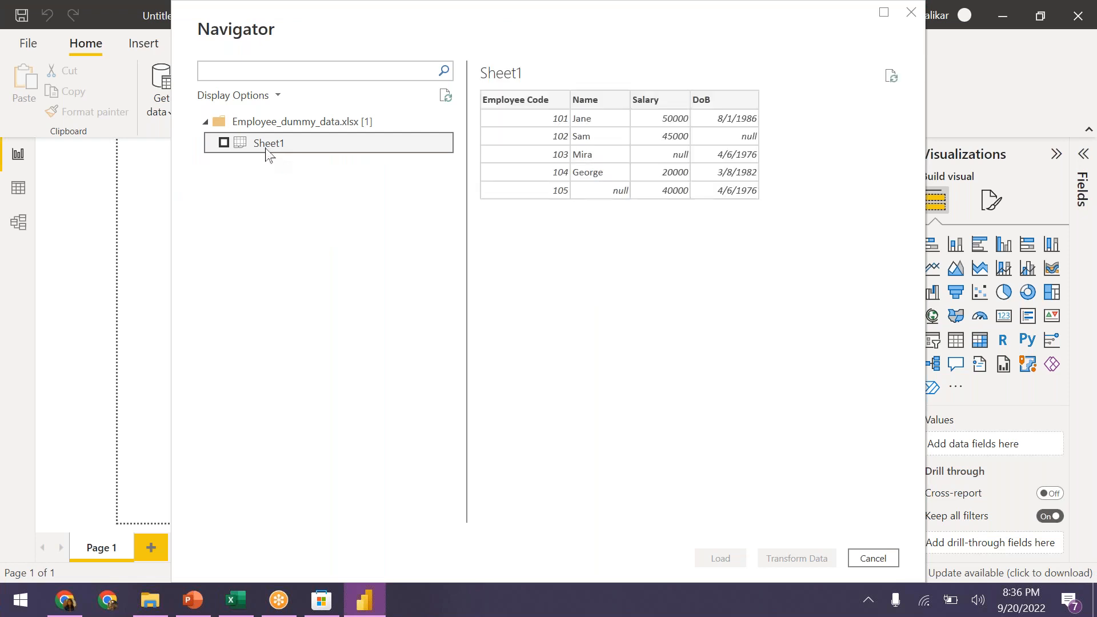
{"action": "key", "text": "ctrl+2"}
{"action": "mouse_move", "coordinate": [474, 80]}
{"action": "left_mouse_down"}
{"action": "mouse_move", "coordinate": [531, 179]}
{"action": "mouse_move", "coordinate": [779, 219]}
{"action": "left_mouse_up"}
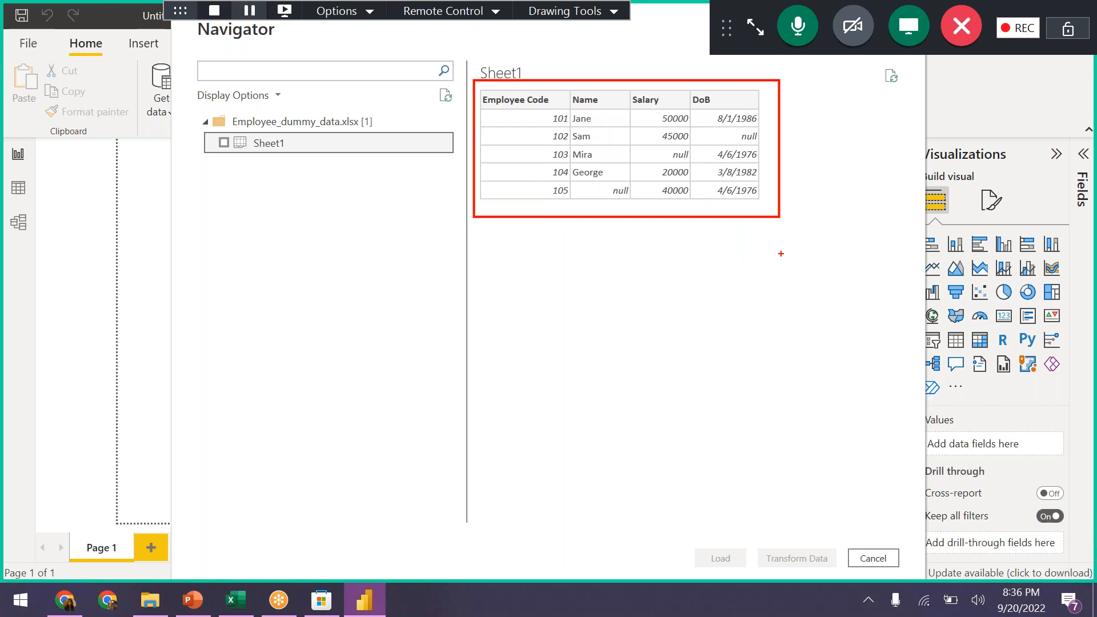
{"action": "key", "text": "ctrl+2"}
{"action": "left_click", "coordinate": [225, 142]}
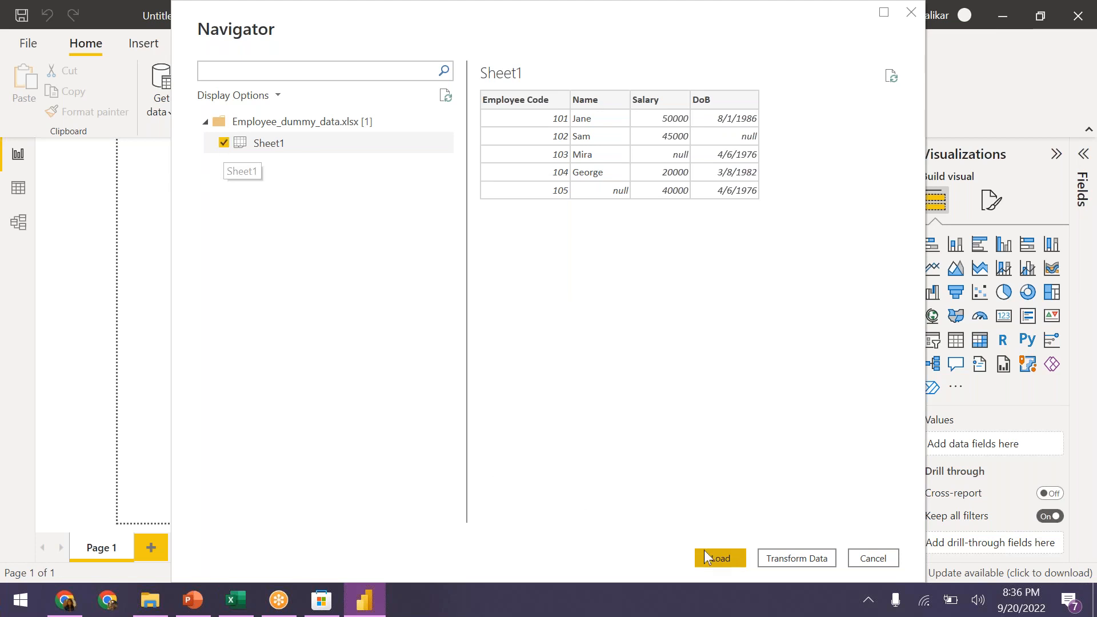
{"action": "key", "text": "ctrl+2"}
{"action": "mouse_move", "coordinate": [687, 538]}
{"action": "left_mouse_down"}
{"action": "mouse_move", "coordinate": [706, 571]}
{"action": "mouse_move", "coordinate": [754, 575]}
{"action": "left_mouse_up"}
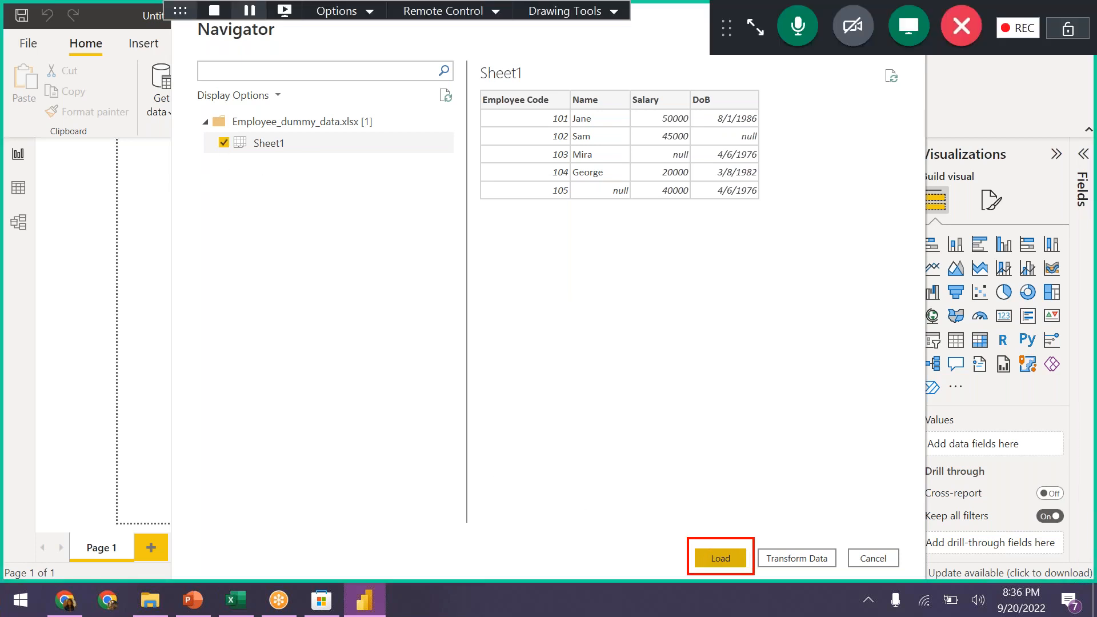
{"action": "left_click_drag", "start_coordinate": [205, 134], "coordinate": [238, 152]}
{"action": "left_click_drag", "start_coordinate": [497, 138], "coordinate": [386, 141]}
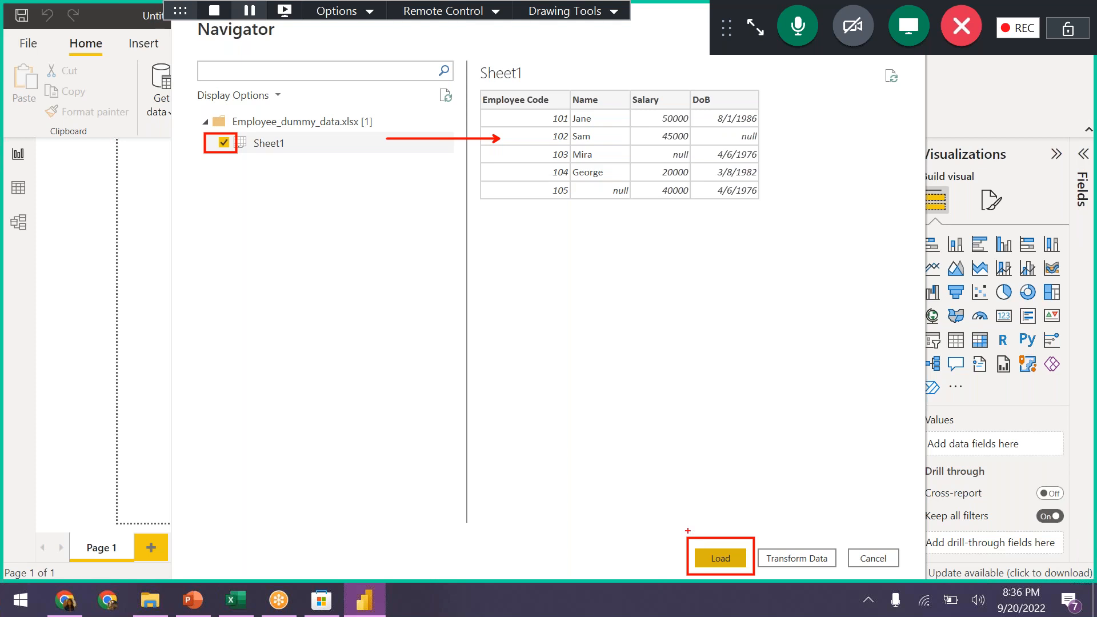
Step: Load the selected Sheet1 into the report and expand its list of fields
{"action": "left_click", "coordinate": [723, 562]}
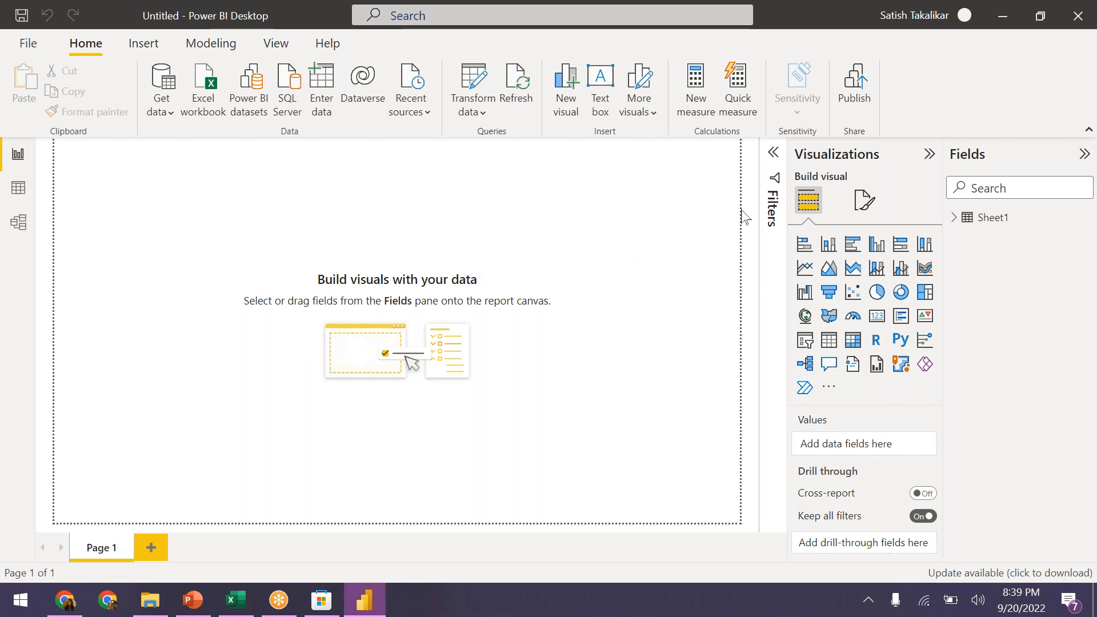
{"action": "left_click", "coordinate": [954, 219]}
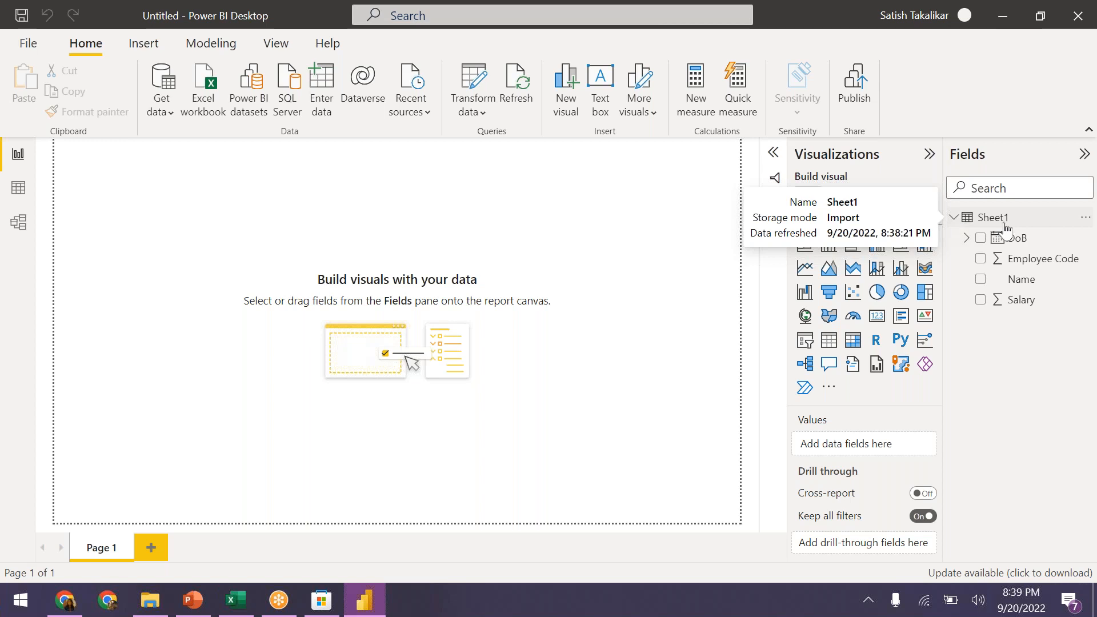
{"action": "key", "text": "ctrl+2"}
{"action": "mouse_move", "coordinate": [937, 136]}
{"action": "left_mouse_down"}
{"action": "mouse_move", "coordinate": [990, 321]}
{"action": "mouse_move", "coordinate": [1088, 354]}
{"action": "left_mouse_up"}
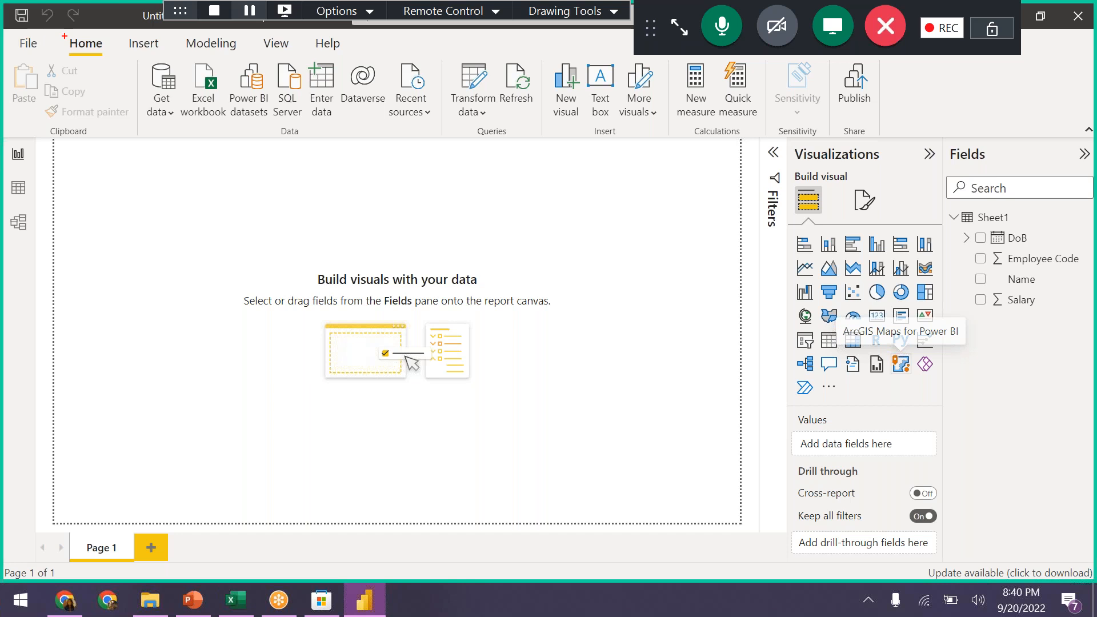
{"action": "left_click_drag", "start_coordinate": [60, 33], "coordinate": [116, 61]}
{"action": "mouse_move", "coordinate": [136, 55]}
{"action": "left_mouse_down"}
{"action": "mouse_move", "coordinate": [303, 126]}
{"action": "mouse_move", "coordinate": [442, 128]}
{"action": "left_mouse_up"}
{"action": "key", "text": "ctrl"}
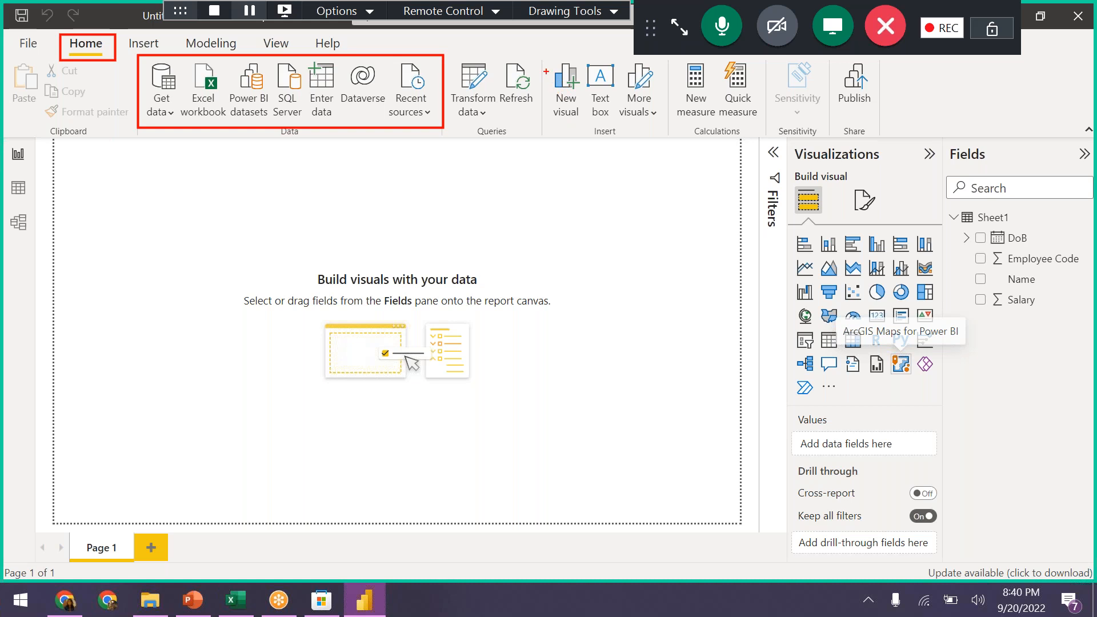
{"action": "left_click_drag", "start_coordinate": [541, 51], "coordinate": [588, 133]}
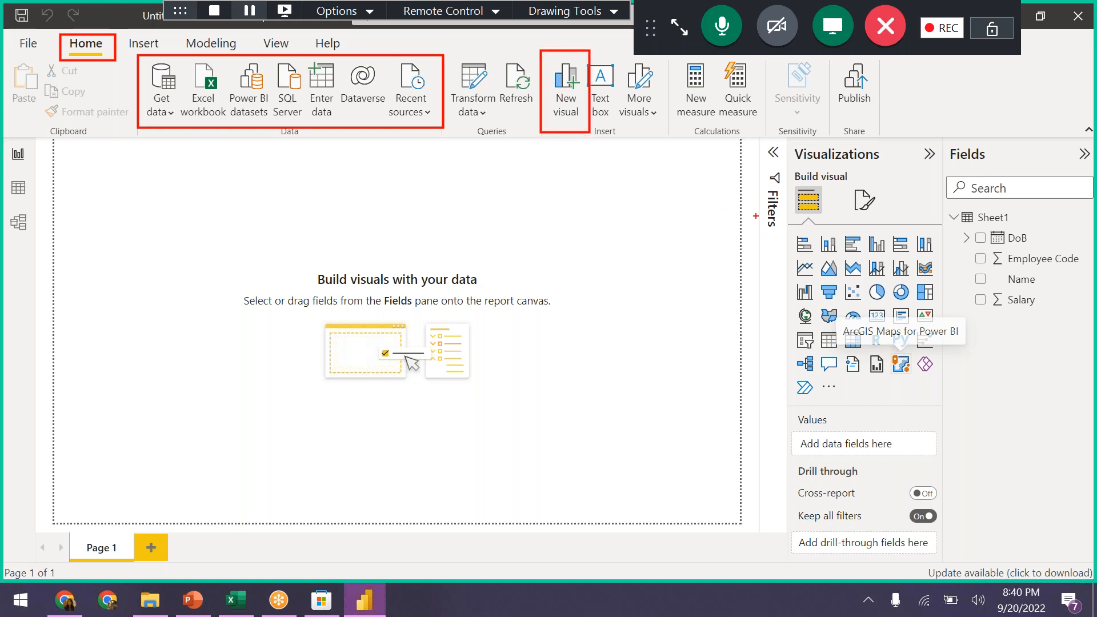
{"action": "mouse_move", "coordinate": [788, 144]}
{"action": "left_mouse_down"}
{"action": "mouse_move", "coordinate": [832, 331]}
{"action": "mouse_move", "coordinate": [953, 414]}
{"action": "mouse_move", "coordinate": [939, 407]}
{"action": "left_mouse_up"}
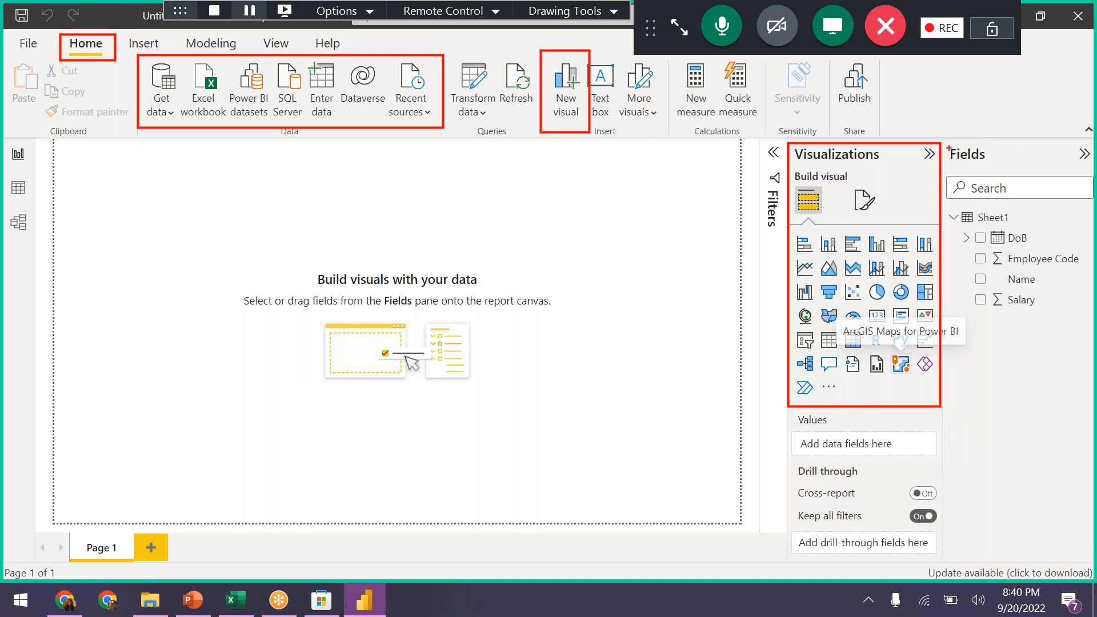
{"action": "mouse_move", "coordinate": [942, 136]}
{"action": "left_mouse_down"}
{"action": "mouse_move", "coordinate": [1024, 302]}
{"action": "mouse_move", "coordinate": [1091, 346]}
{"action": "mouse_move", "coordinate": [1093, 393]}
{"action": "left_mouse_up"}
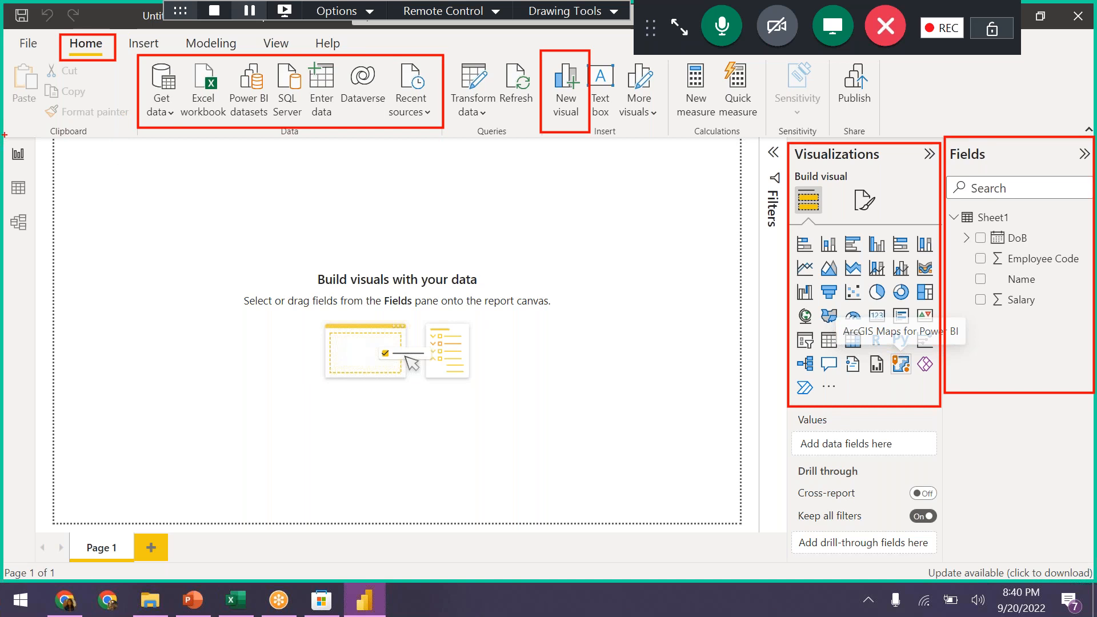
{"action": "mouse_move", "coordinate": [5, 137]}
{"action": "left_mouse_down"}
{"action": "mouse_move", "coordinate": [21, 168]}
{"action": "mouse_move", "coordinate": [36, 171]}
{"action": "left_mouse_up"}
{"action": "left_click_drag", "start_coordinate": [143, 160], "coordinate": [47, 158]}
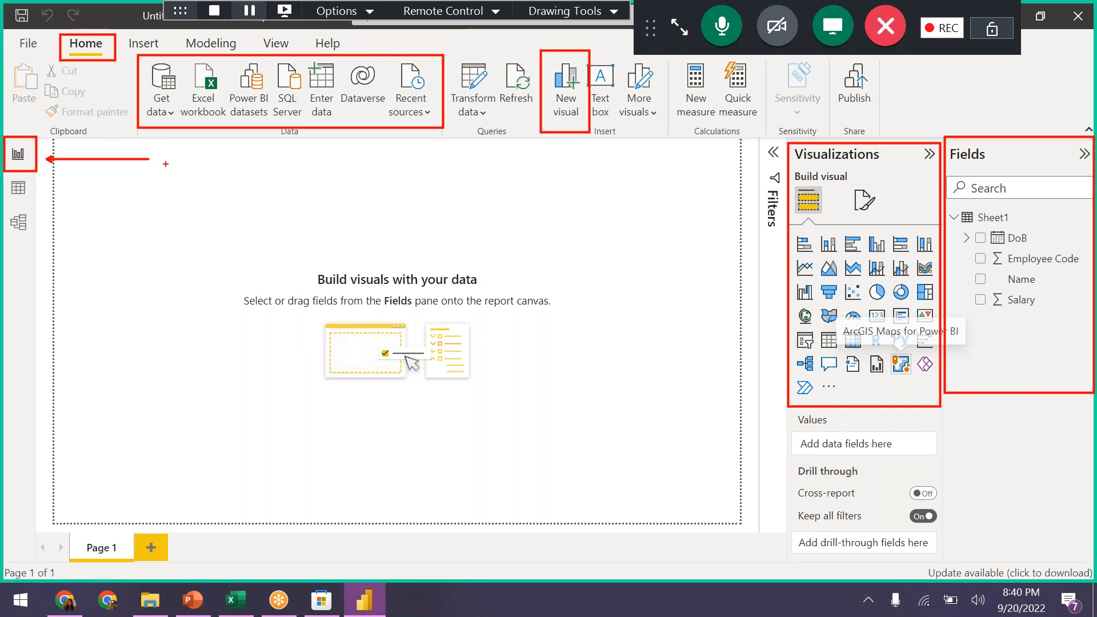
{"action": "left_click", "coordinate": [166, 163]}
{"action": "type", "text": "re"}
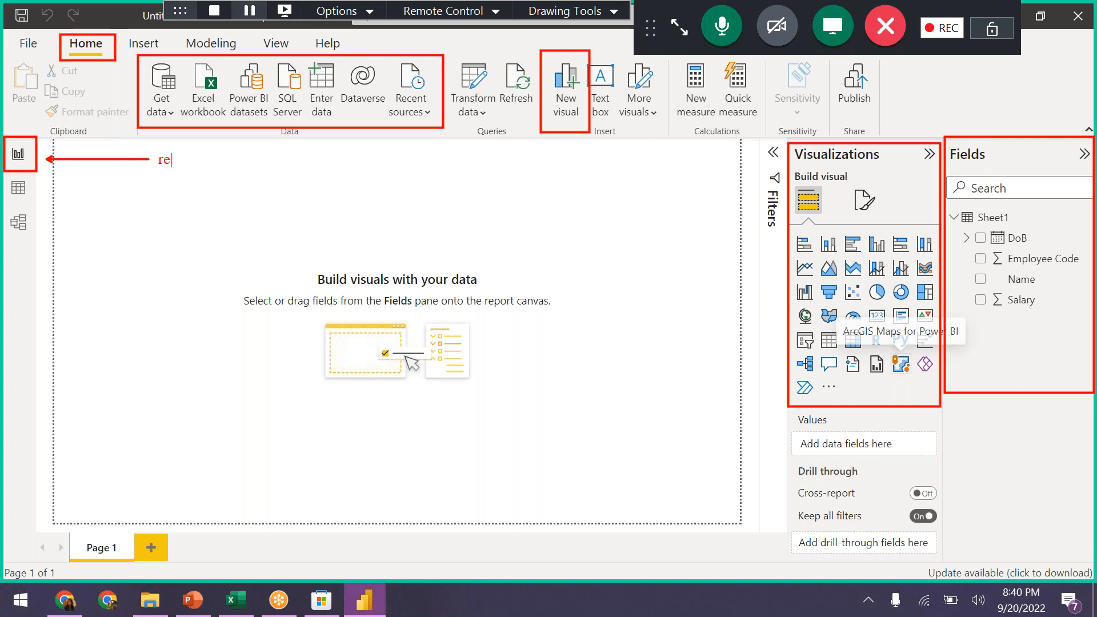
{"action": "type", "text": "port tab"}
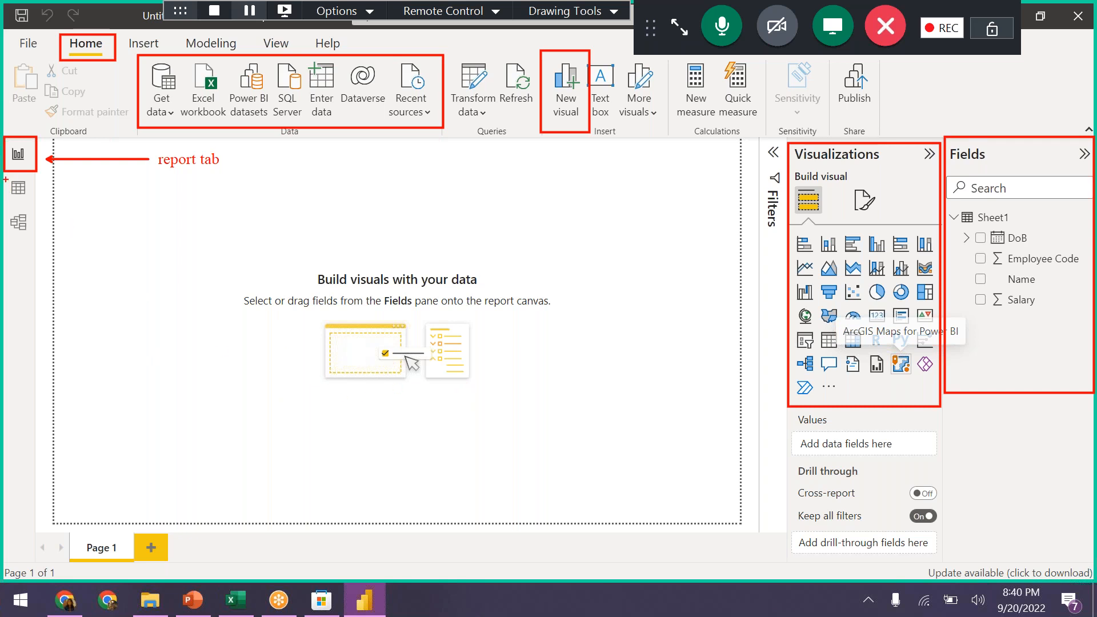
{"action": "mouse_move", "coordinate": [5, 177]}
{"action": "left_mouse_down"}
{"action": "mouse_move", "coordinate": [40, 204]}
{"action": "mouse_move", "coordinate": [55, 193]}
{"action": "mouse_move", "coordinate": [172, 195]}
{"action": "left_mouse_up"}
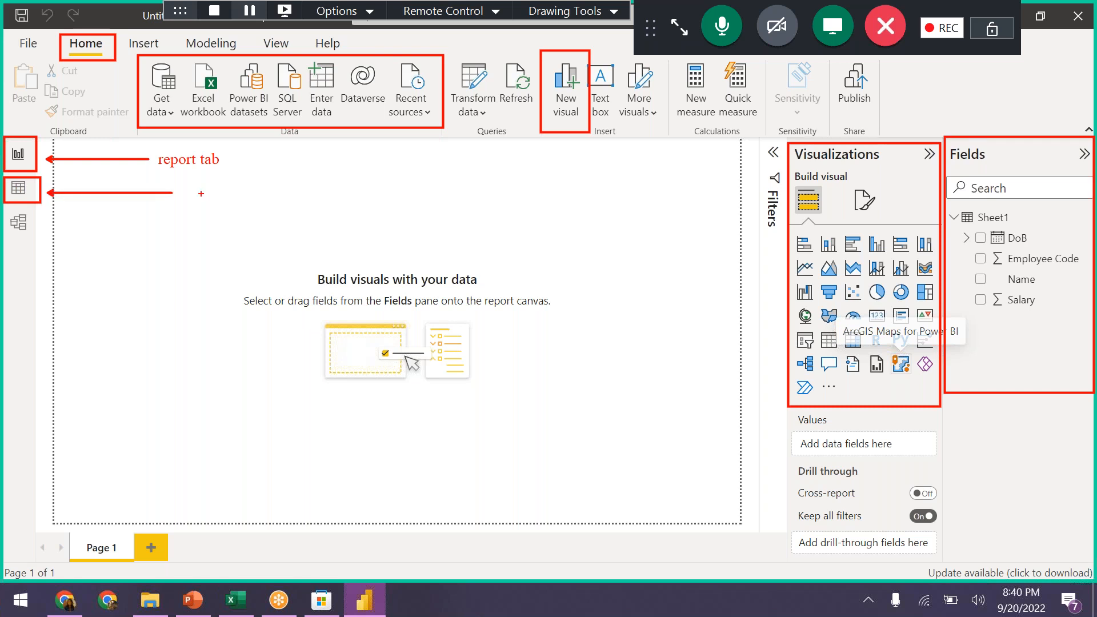
{"action": "left_click", "coordinate": [200, 193]}
{"action": "left_click", "coordinate": [187, 190]}
{"action": "type", "text": "data tab"}
{"action": "mouse_move", "coordinate": [5, 209]}
{"action": "left_mouse_down"}
{"action": "mouse_move", "coordinate": [41, 239]}
{"action": "mouse_move", "coordinate": [25, 325]}
{"action": "left_mouse_up"}
{"action": "key", "text": "t"}
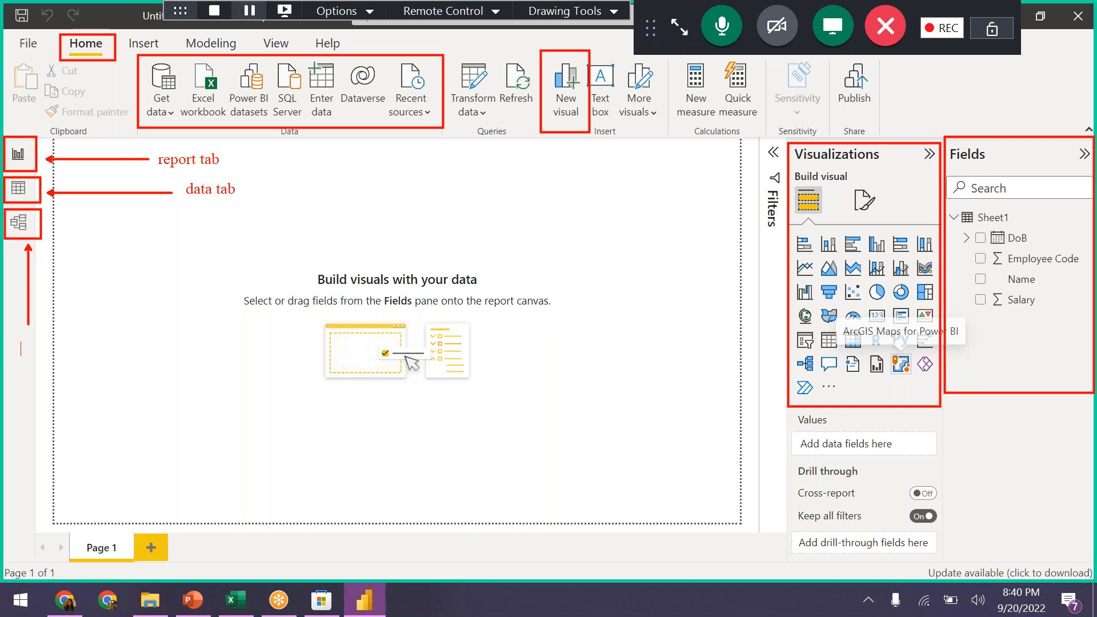
{"action": "type", "text": "model tabb"}
{"action": "left_click", "coordinate": [156, 145]}
{"action": "mouse_move", "coordinate": [152, 142]}
{"action": "left_mouse_down"}
{"action": "mouse_move", "coordinate": [165, 182]}
{"action": "mouse_move", "coordinate": [240, 187]}
{"action": "mouse_move", "coordinate": [237, 175]}
{"action": "left_mouse_up"}
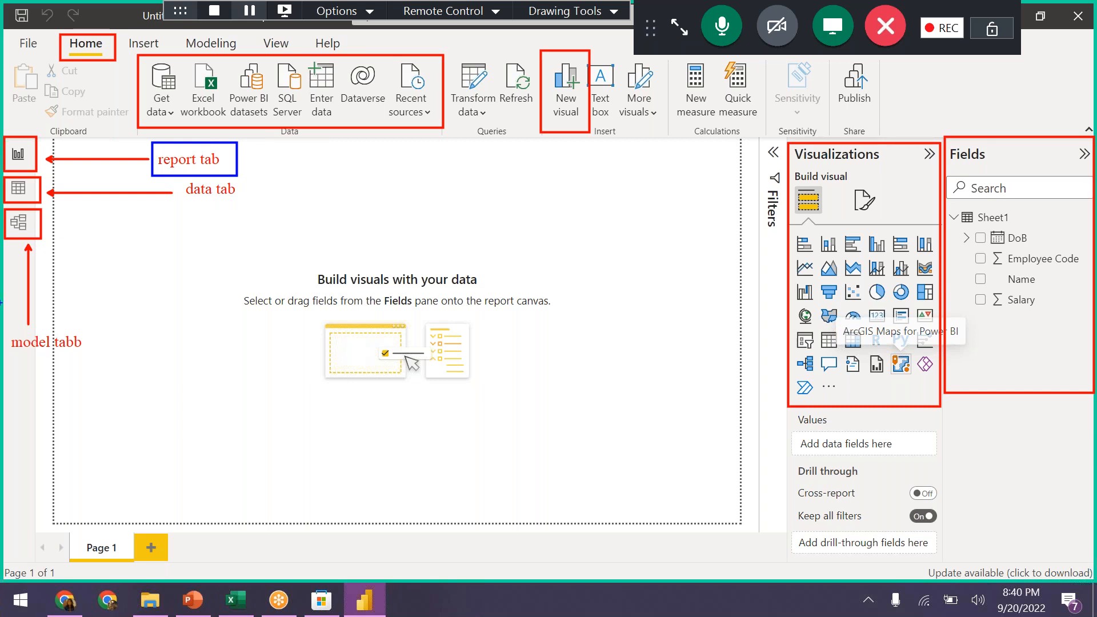
{"action": "left_click_drag", "start_coordinate": [7, 321], "coordinate": [7, 346]}
{"action": "left_click_drag", "start_coordinate": [115, 366], "coordinate": [108, 366]}
{"action": "key", "text": "ctrl"}
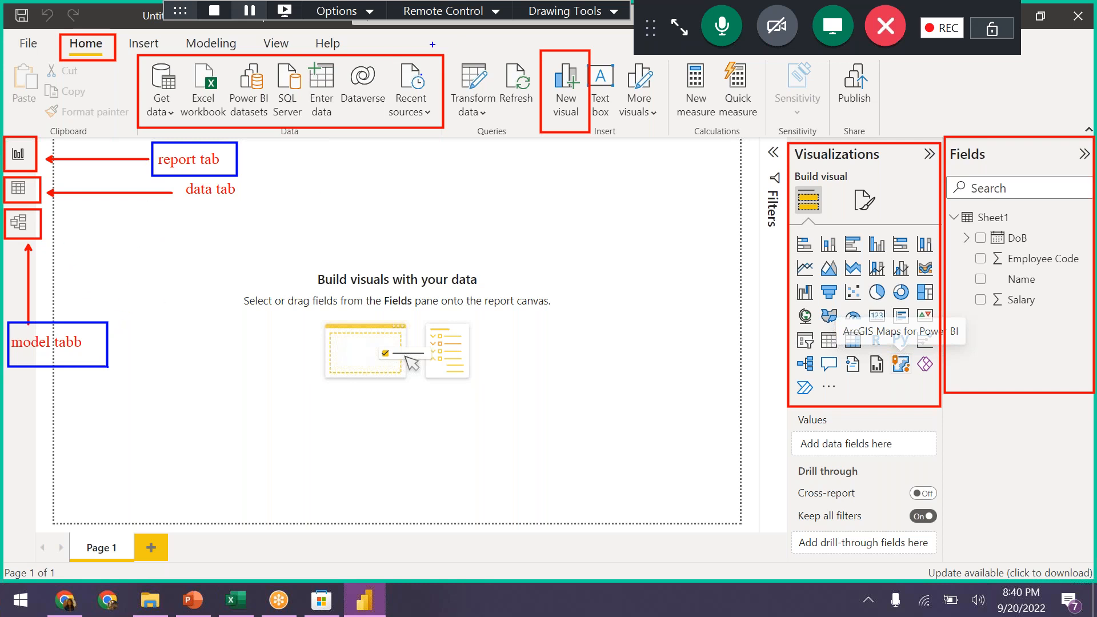
{"action": "mouse_move", "coordinate": [448, 48]}
{"action": "left_mouse_down"}
{"action": "mouse_move", "coordinate": [504, 131]}
{"action": "mouse_move", "coordinate": [467, 249]}
{"action": "left_mouse_up"}
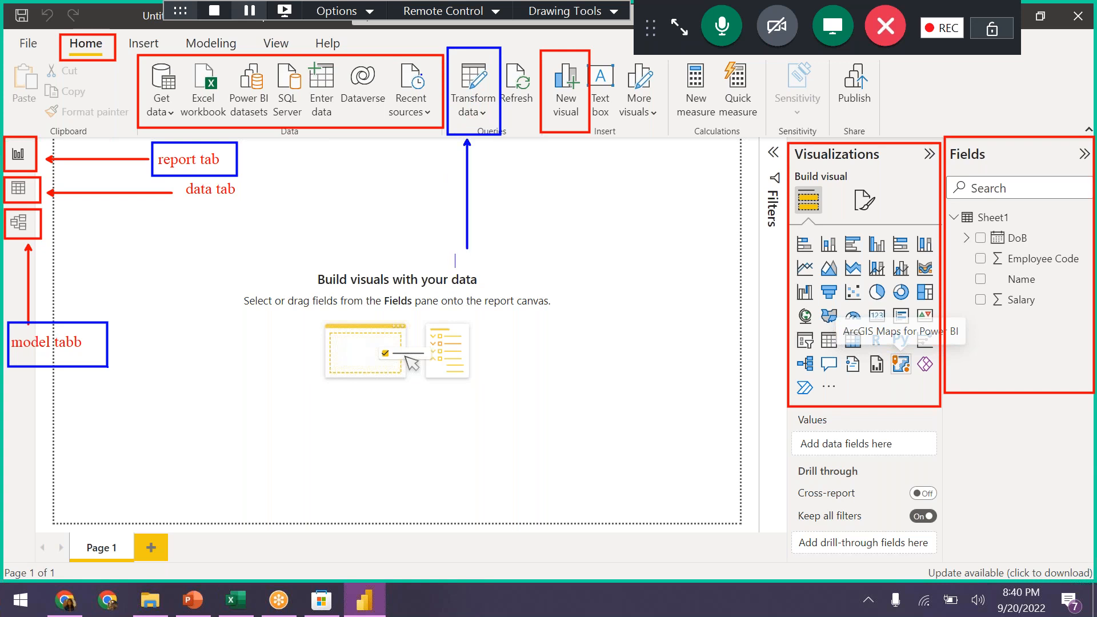
{"action": "type", "text": "power pivot"}
{"action": "left_click_drag", "start_coordinate": [756, 138], "coordinate": [782, 272]}
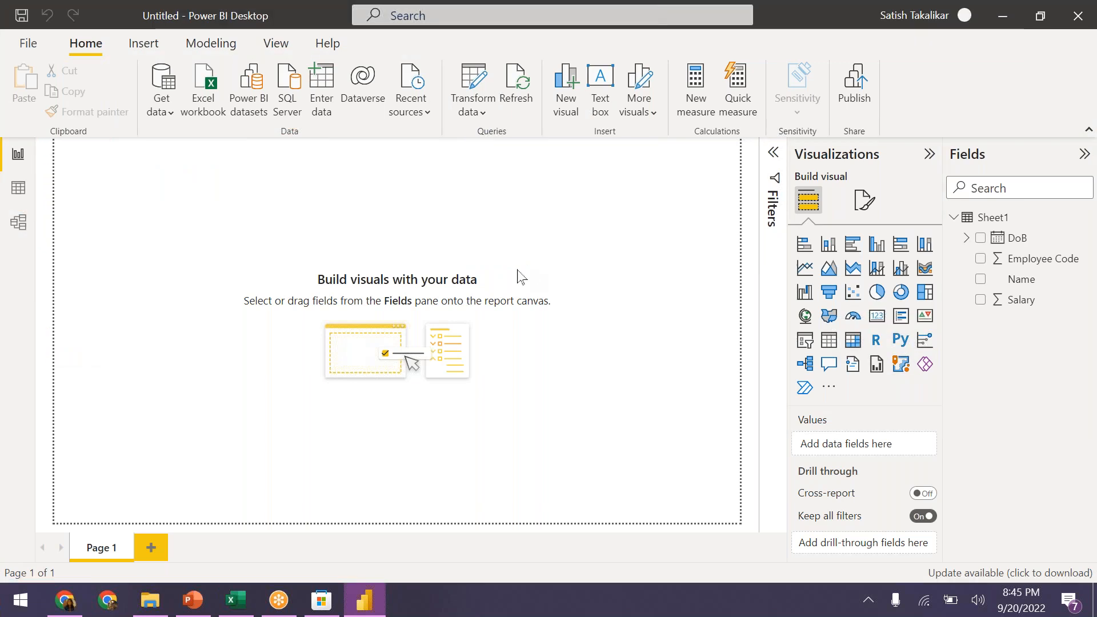
Step: Examine the report view options for themes, page view and the panes that can be shown
{"action": "left_click", "coordinate": [273, 48]}
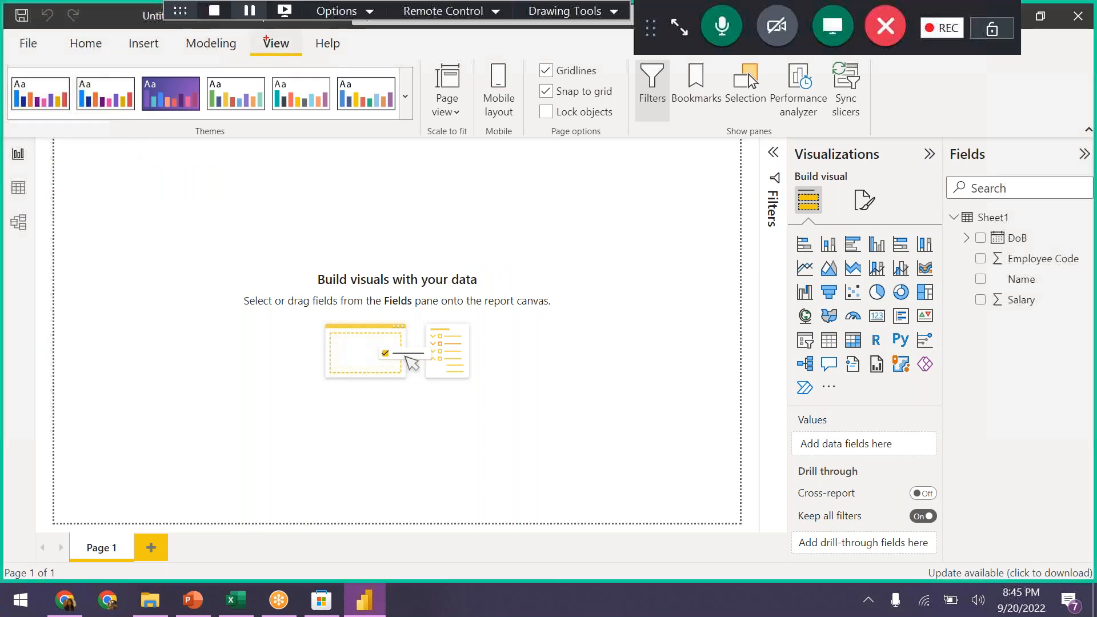
{"action": "left_click_drag", "start_coordinate": [251, 30], "coordinate": [305, 55]}
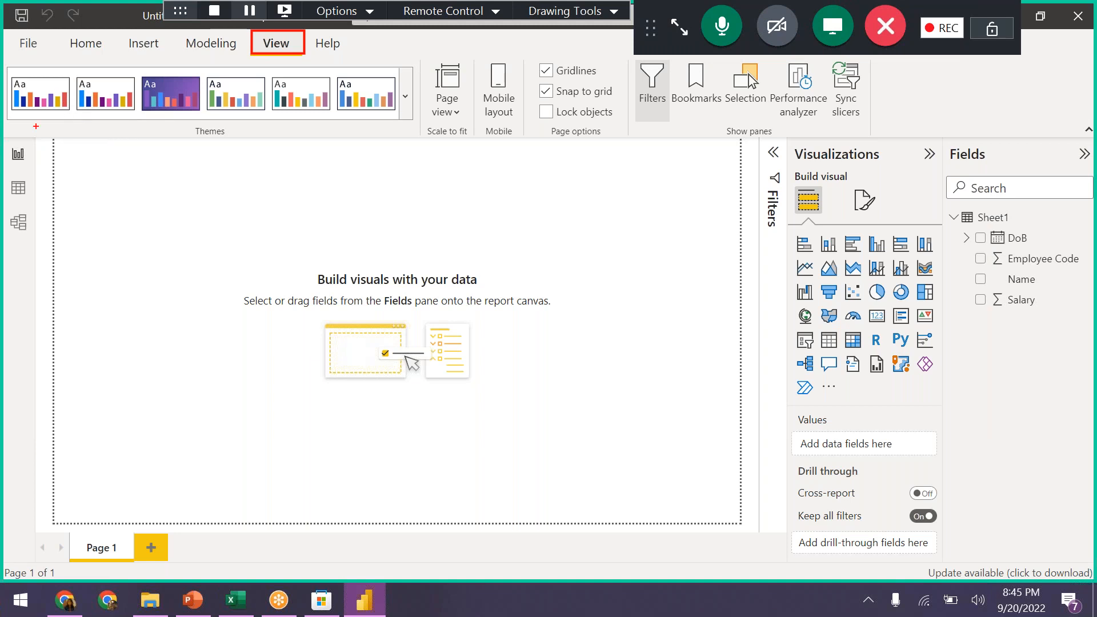
{"action": "left_click_drag", "start_coordinate": [397, 82], "coordinate": [417, 112]}
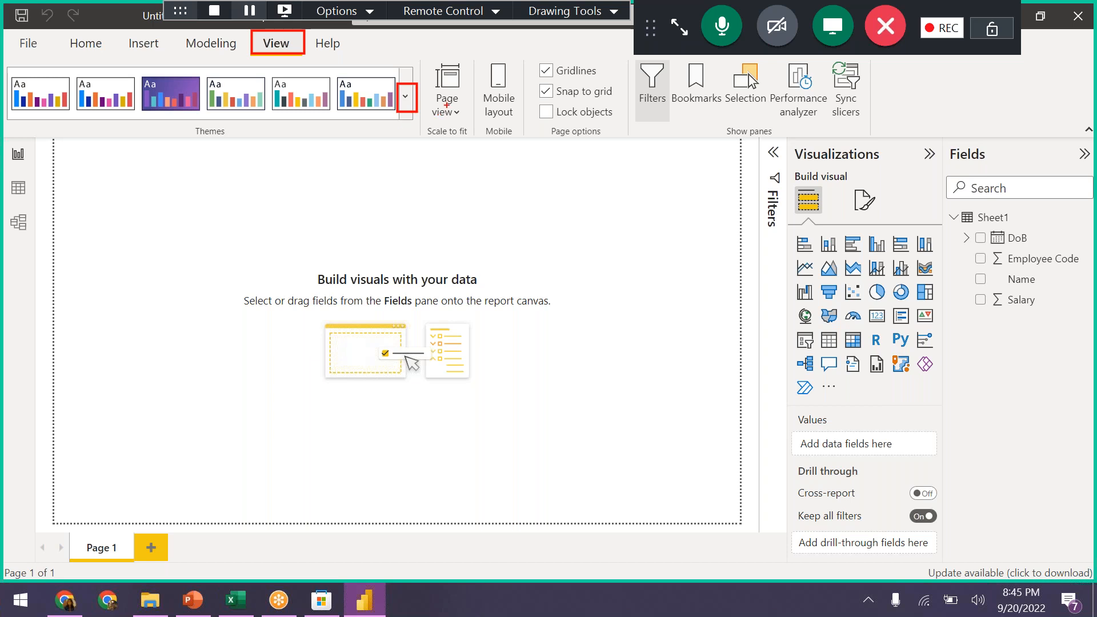
{"action": "mouse_move", "coordinate": [424, 55]}
{"action": "left_mouse_down"}
{"action": "mouse_move", "coordinate": [447, 124]}
{"action": "mouse_move", "coordinate": [468, 128]}
{"action": "left_mouse_up"}
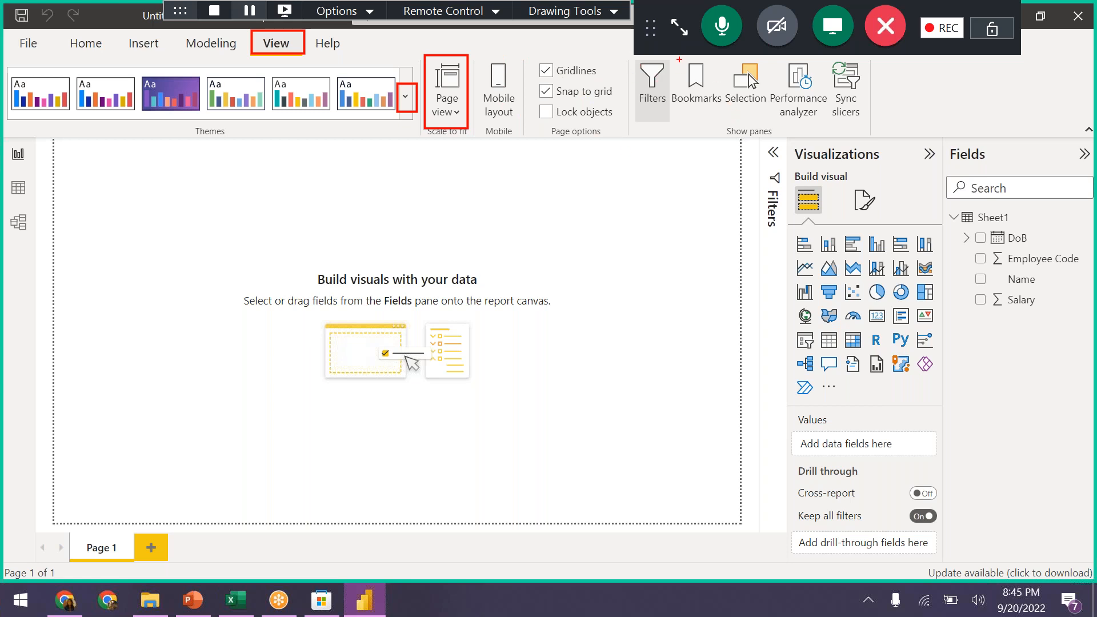
{"action": "mouse_move", "coordinate": [674, 58]}
{"action": "left_mouse_down"}
{"action": "mouse_move", "coordinate": [713, 106]}
{"action": "mouse_move", "coordinate": [849, 113]}
{"action": "mouse_move", "coordinate": [870, 127]}
{"action": "left_mouse_up"}
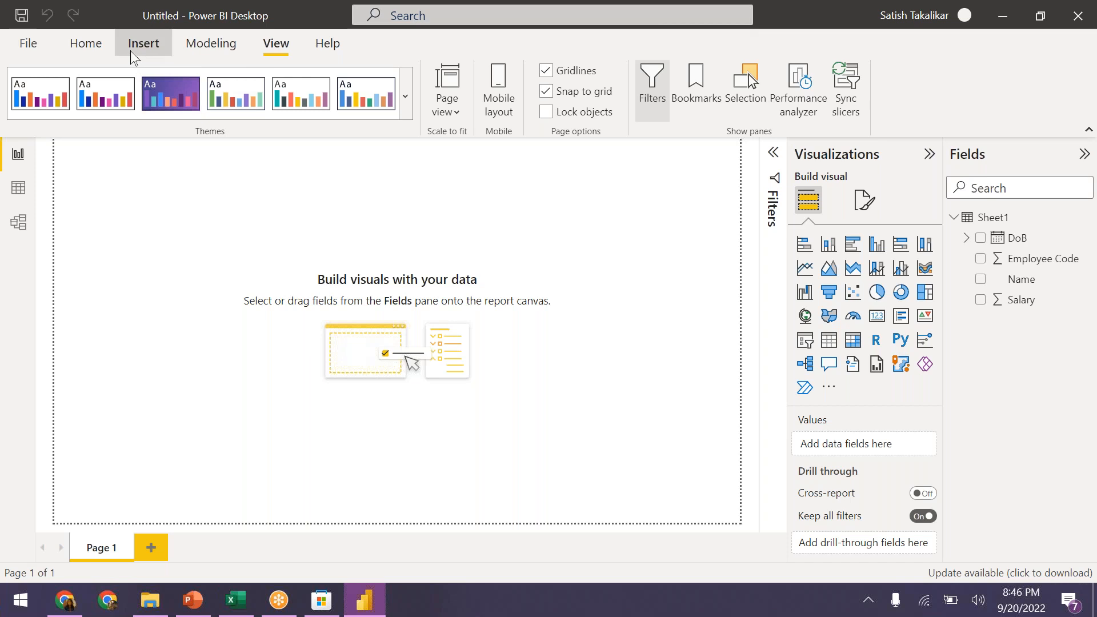
Step: Examine the options for inserting text boxes, buttons, shapes and images, and the modeling commands
{"action": "left_click", "coordinate": [130, 50]}
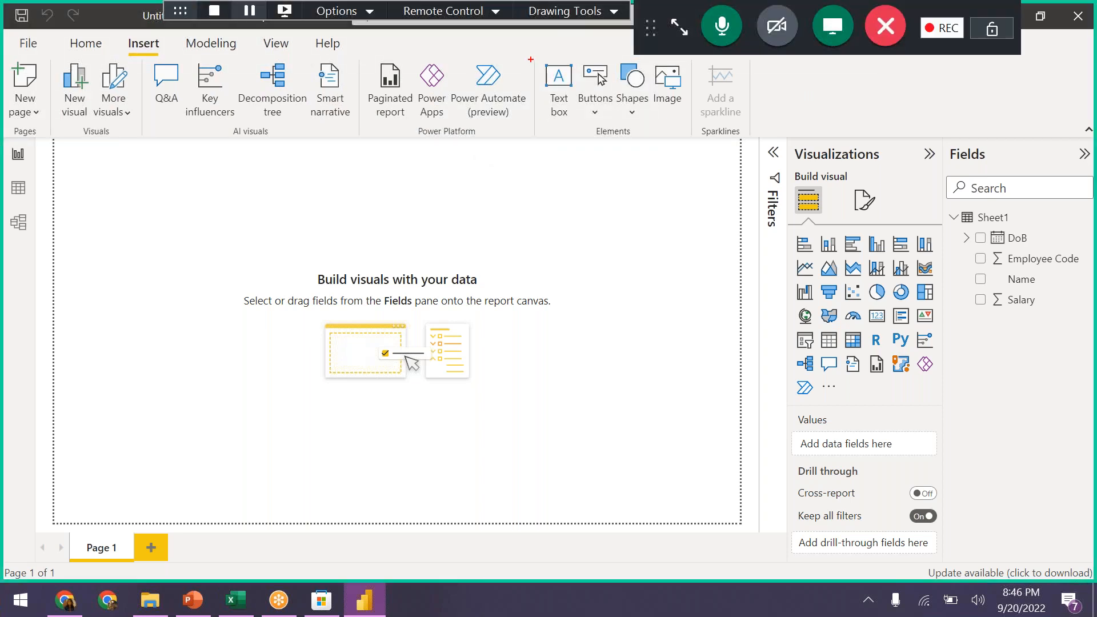
{"action": "left_click_drag", "start_coordinate": [530, 56], "coordinate": [692, 124]}
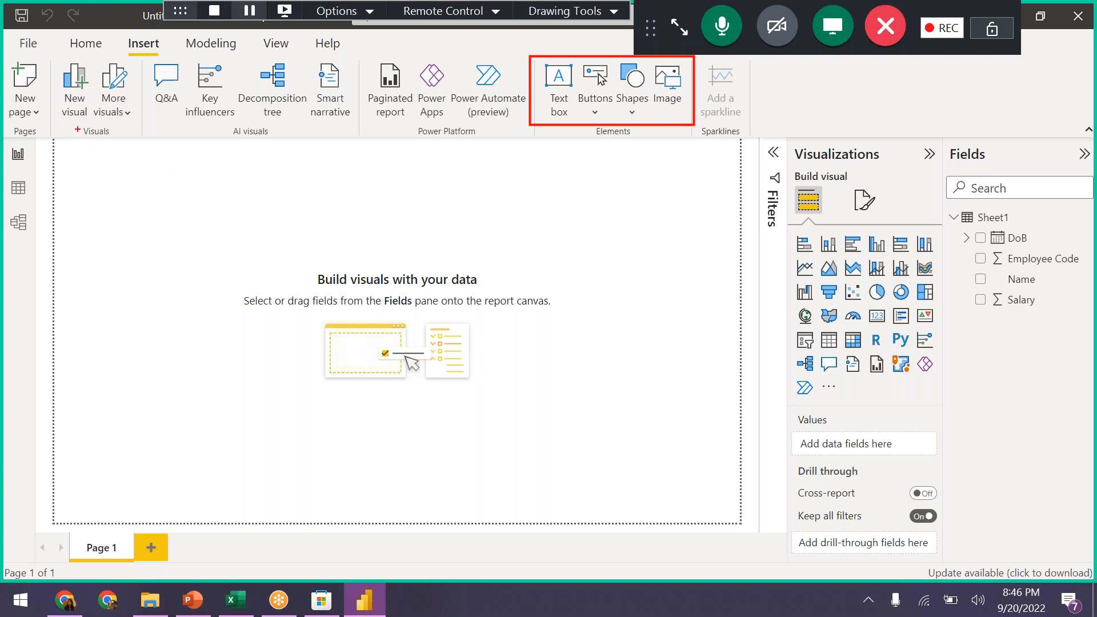
{"action": "mouse_move", "coordinate": [52, 140]}
{"action": "left_mouse_down"}
{"action": "mouse_move", "coordinate": [343, 533]}
{"action": "mouse_move", "coordinate": [782, 533]}
{"action": "mouse_move", "coordinate": [740, 532]}
{"action": "left_mouse_up"}
{"action": "mouse_move", "coordinate": [74, 534]}
{"action": "left_mouse_down"}
{"action": "mouse_move", "coordinate": [100, 562]}
{"action": "mouse_move", "coordinate": [131, 564]}
{"action": "left_mouse_up"}
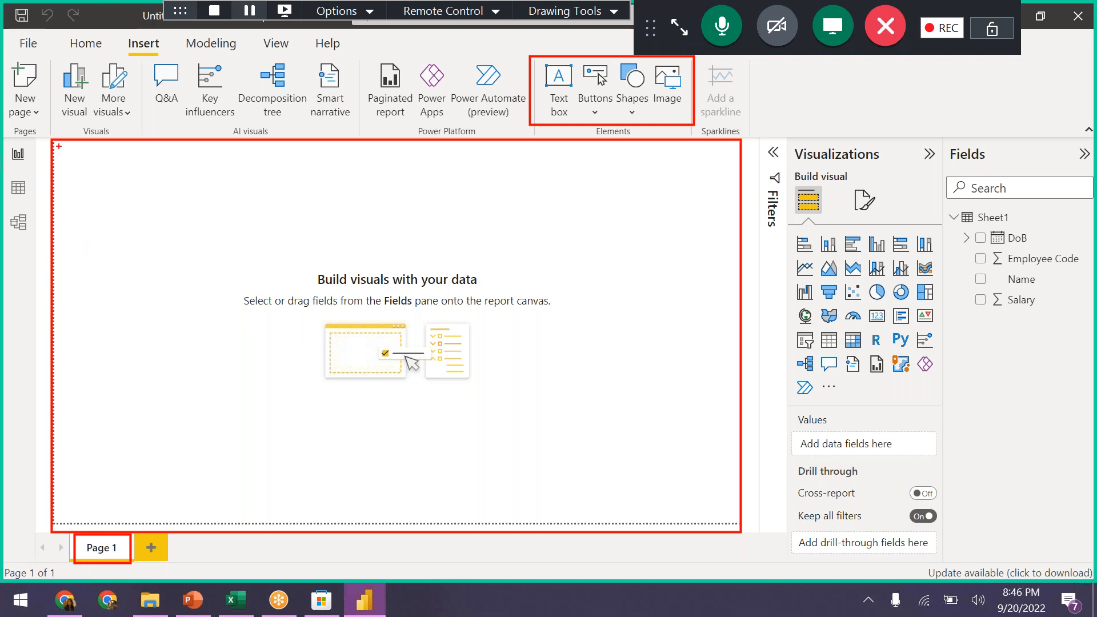
{"action": "mouse_move", "coordinate": [57, 146]}
{"action": "left_mouse_down"}
{"action": "mouse_move", "coordinate": [75, 183]}
{"action": "mouse_move", "coordinate": [178, 241]}
{"action": "mouse_move", "coordinate": [212, 276]}
{"action": "left_mouse_up"}
{"action": "left_click_drag", "start_coordinate": [248, 154], "coordinate": [435, 310]}
{"action": "mouse_move", "coordinate": [505, 166]}
{"action": "left_mouse_down"}
{"action": "mouse_move", "coordinate": [677, 309]}
{"action": "mouse_move", "coordinate": [707, 309]}
{"action": "left_mouse_up"}
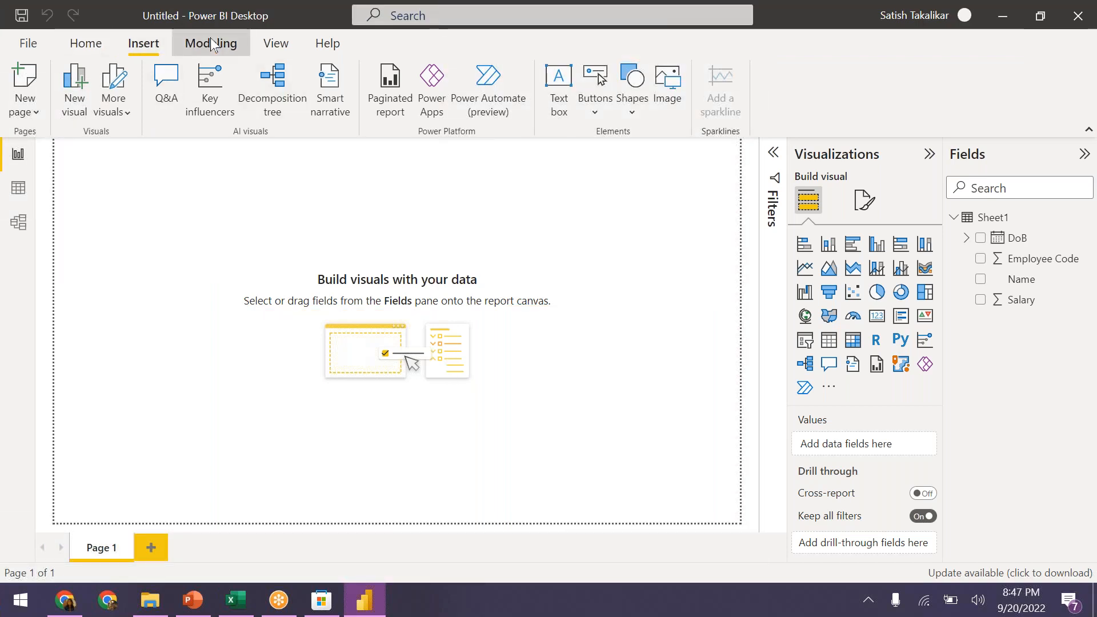
{"action": "left_click", "coordinate": [210, 37]}
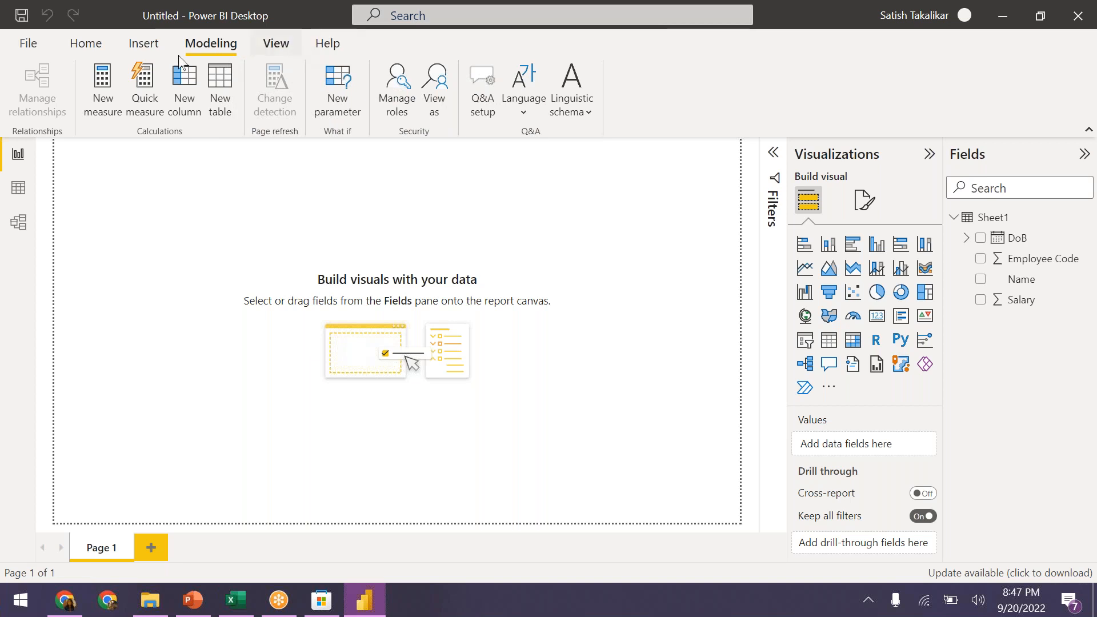
{"action": "left_click", "coordinate": [84, 45]}
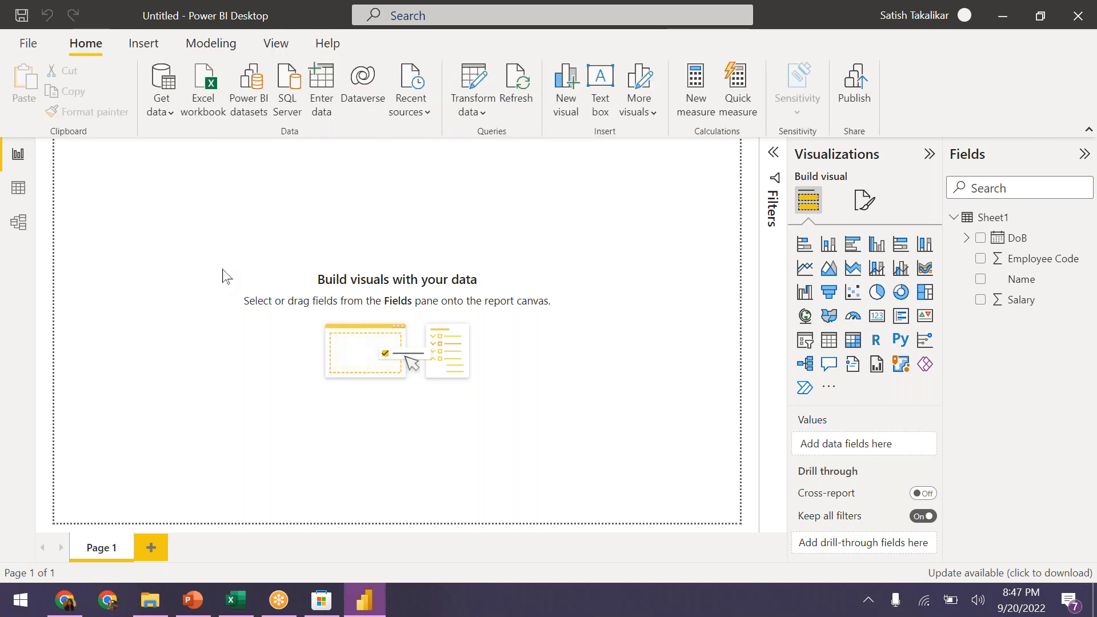
Step: Expand the Filters pane to examine its page filters and reader-visibility option, and collapse it again
{"action": "left_click", "coordinate": [777, 153]}
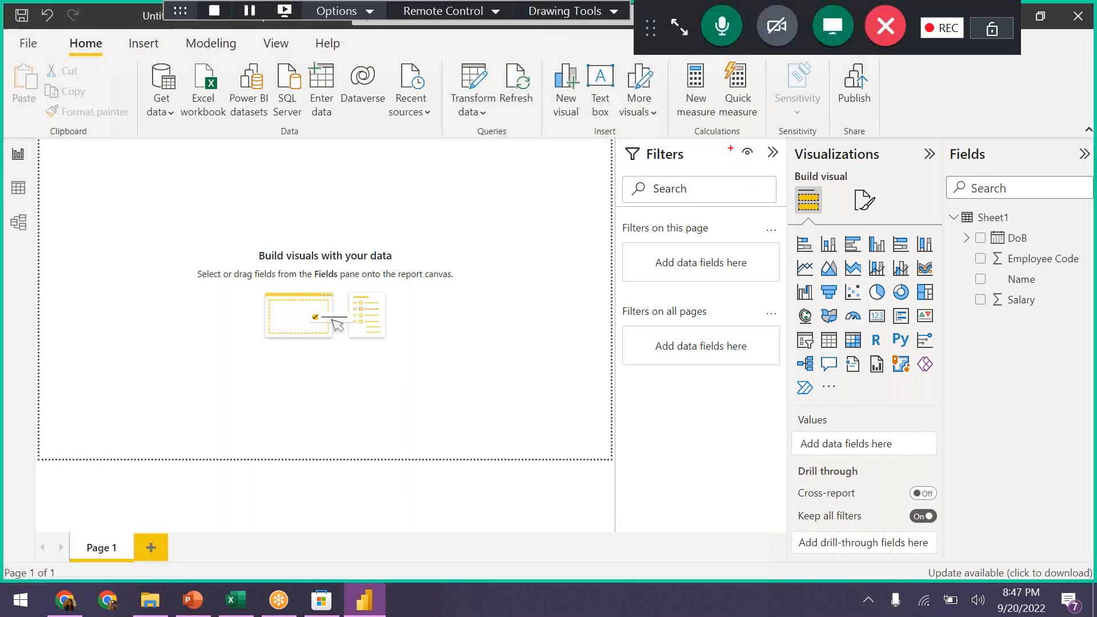
{"action": "left_click_drag", "start_coordinate": [730, 138], "coordinate": [764, 169]}
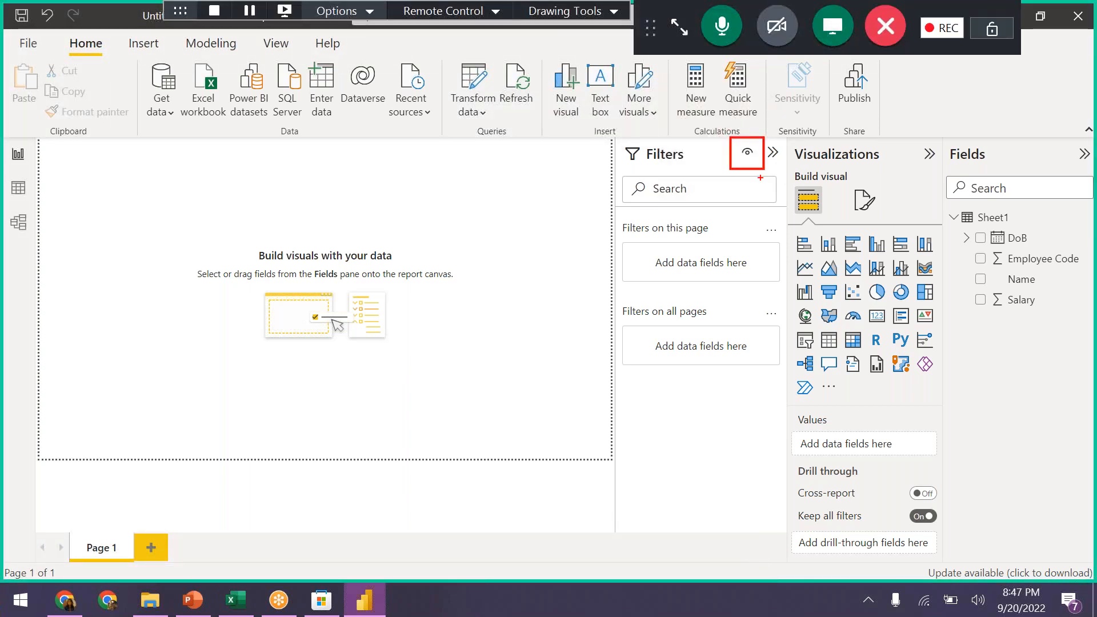
{"action": "left_click_drag", "start_coordinate": [742, 146], "coordinate": [755, 157]}
{"action": "key", "text": "ctrl+z"}
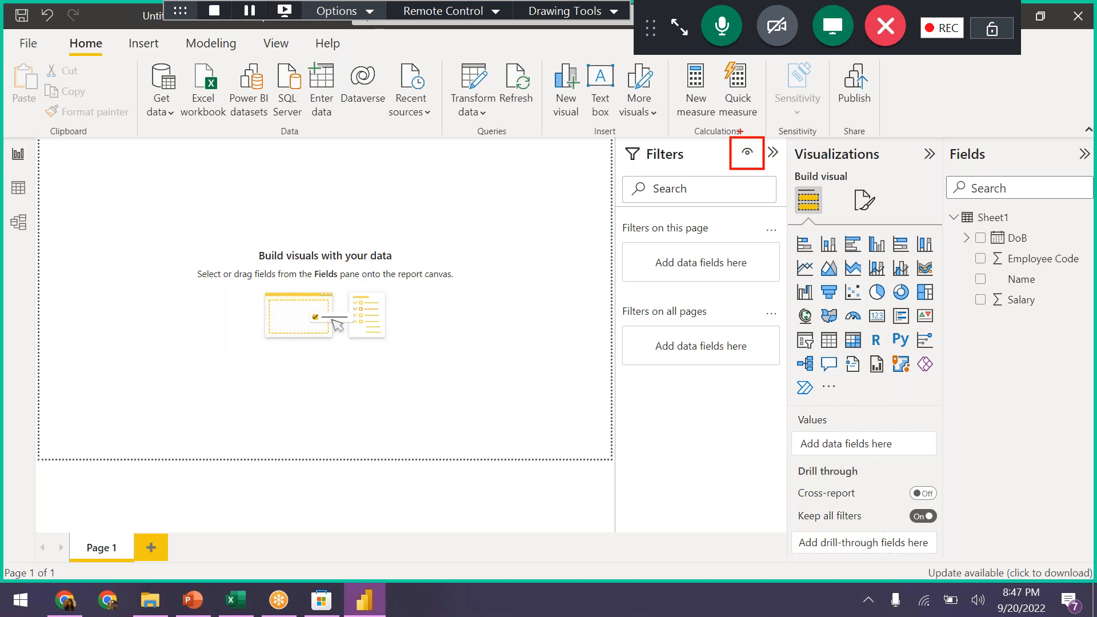
{"action": "left_click_drag", "start_coordinate": [738, 145], "coordinate": [757, 158]}
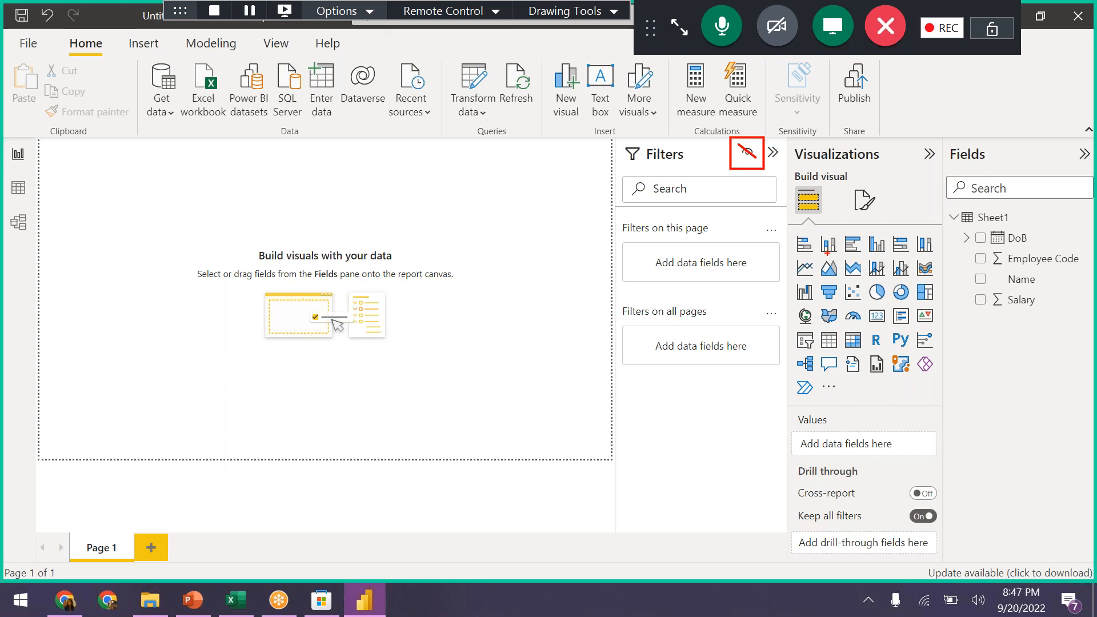
{"action": "key", "text": "Escape"}
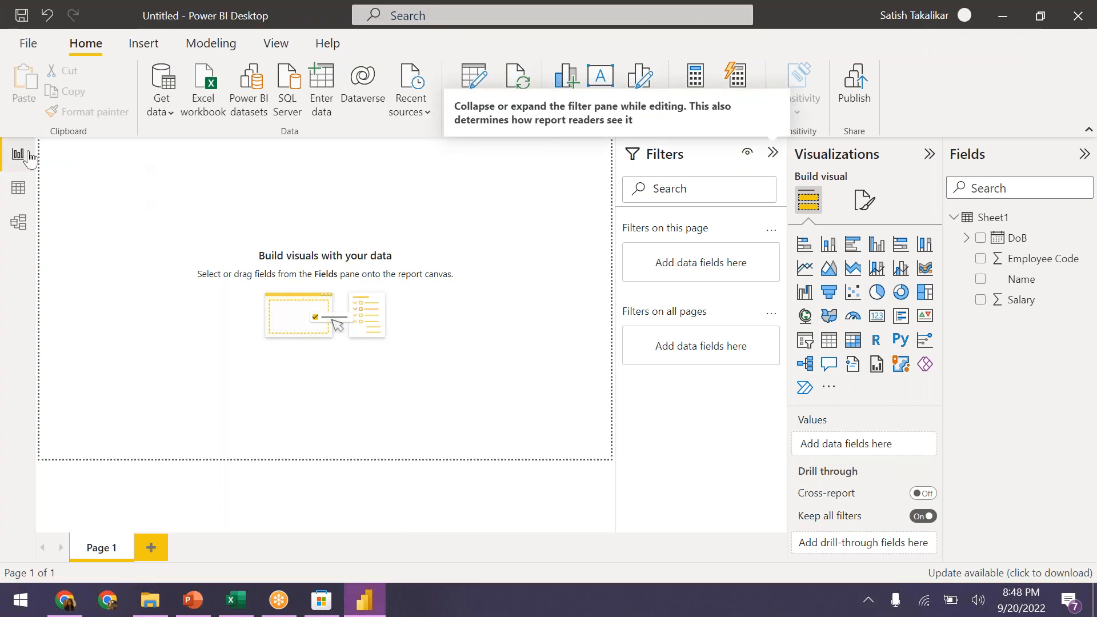
{"action": "key", "text": "ctrl+2"}
{"action": "mouse_move", "coordinate": [39, 137]}
{"action": "left_mouse_down"}
{"action": "mouse_move", "coordinate": [126, 317]}
{"action": "mouse_move", "coordinate": [593, 367]}
{"action": "mouse_move", "coordinate": [683, 458]}
{"action": "mouse_move", "coordinate": [1057, 457]}
{"action": "mouse_move", "coordinate": [720, 455]}
{"action": "mouse_move", "coordinate": [786, 464]}
{"action": "left_mouse_up"}
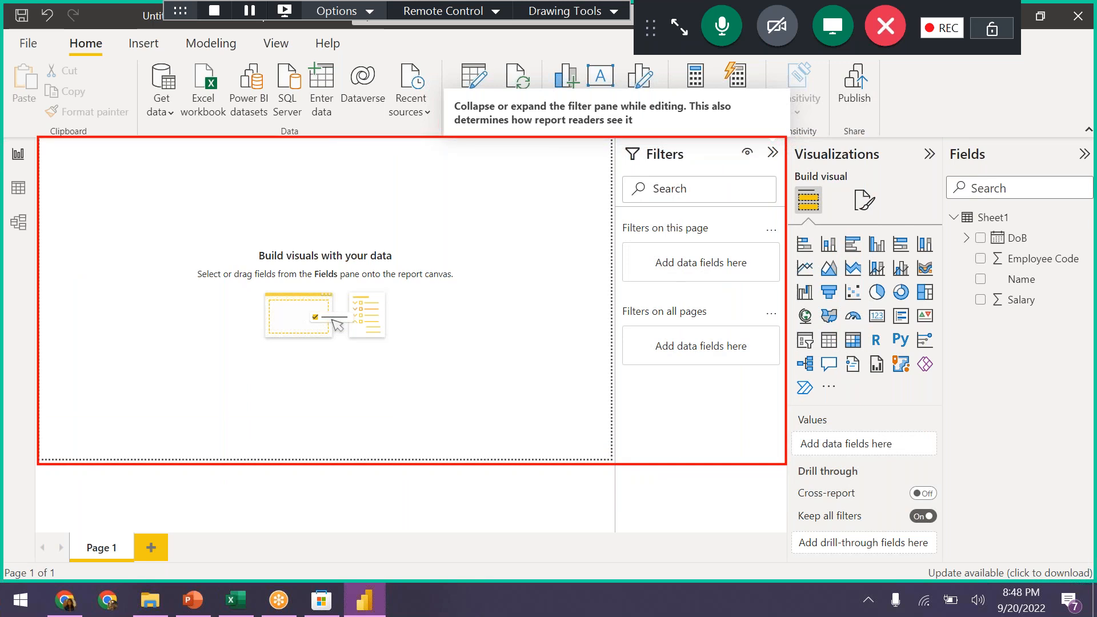
{"action": "left_click", "coordinate": [746, 151]}
{"action": "key", "text": "Escape"}
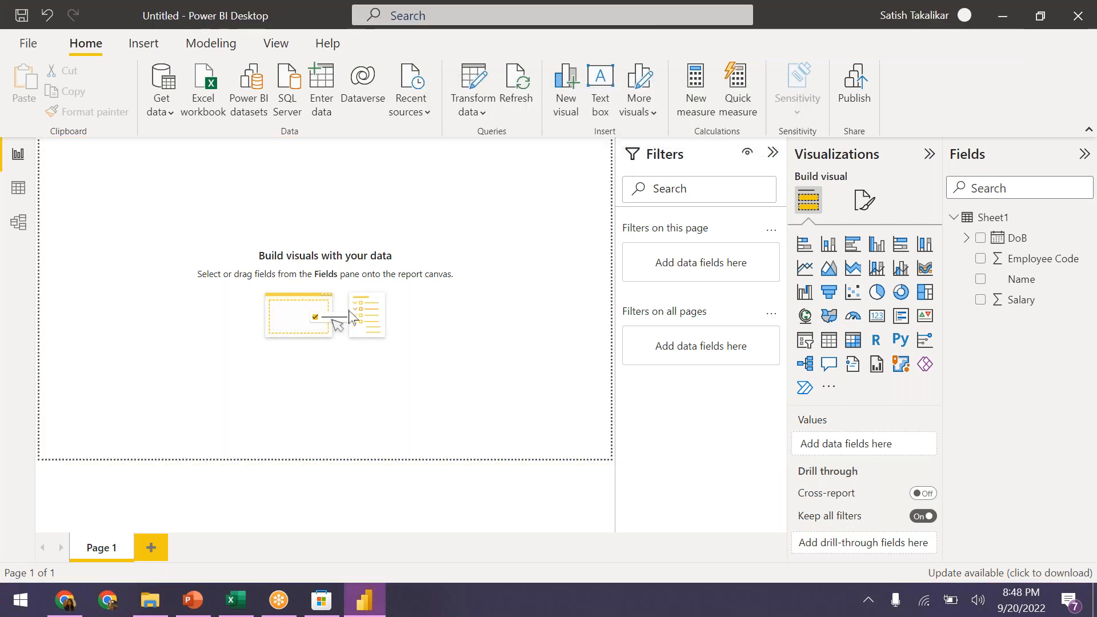
{"action": "left_click", "coordinate": [771, 155]}
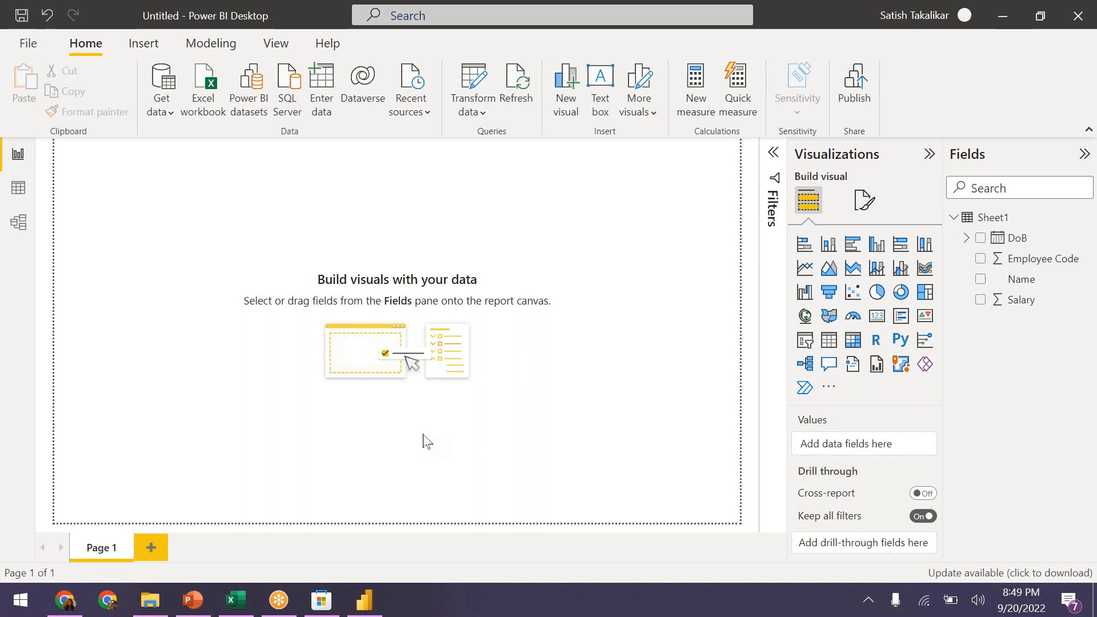
Step: Collapse the Visualizations pane to free up space around the report canvas
{"action": "left_click", "coordinate": [929, 155]}
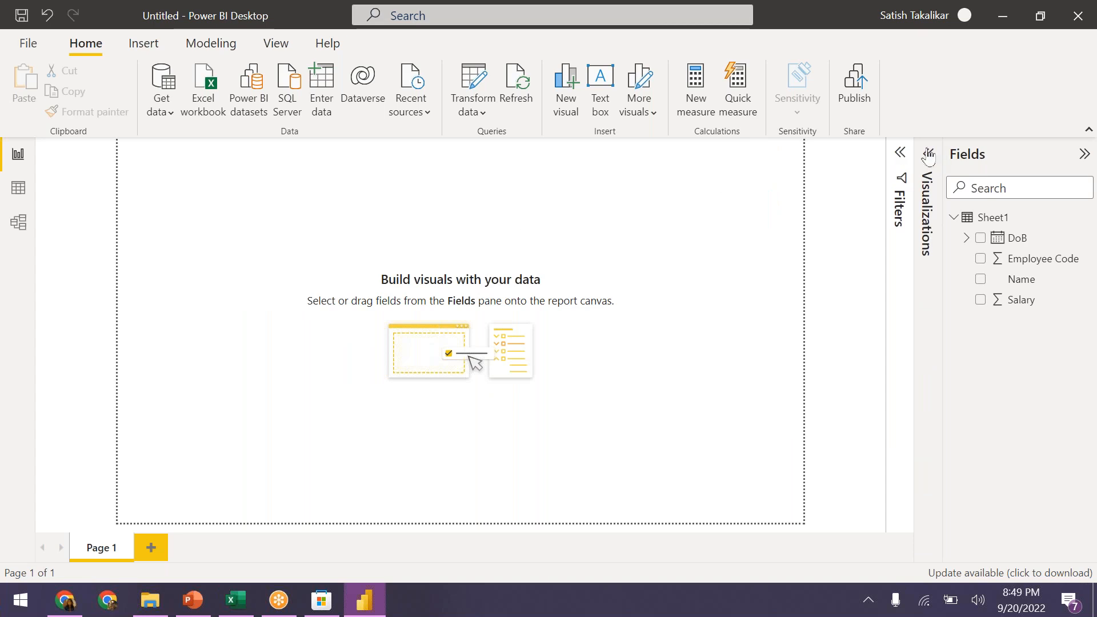
{"action": "left_click", "coordinate": [928, 154]}
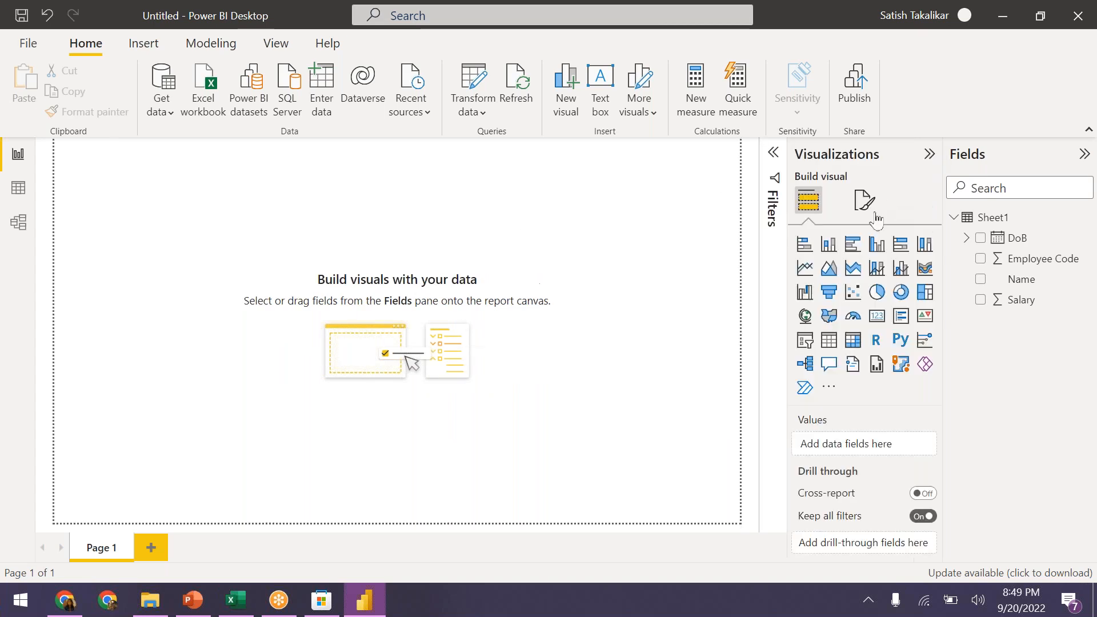
{"action": "left_click", "coordinate": [926, 159]}
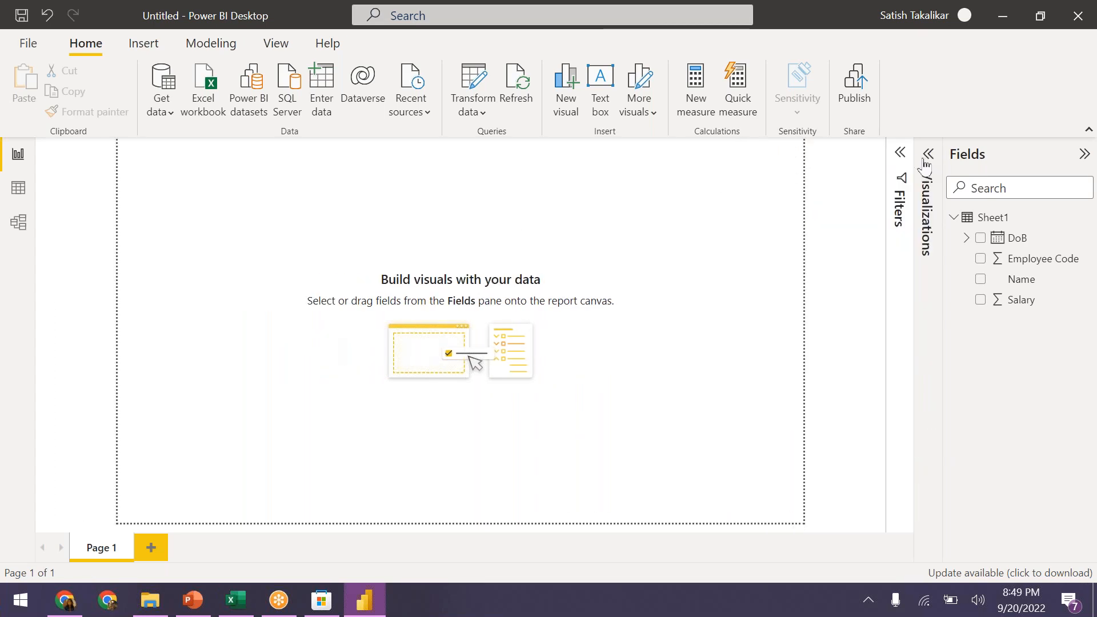
Step: Add an enlarged Q&A visual near the upper-left corner of the blank report page and ask it for "name and salary"
{"action": "double_click", "coordinate": [155, 172]}
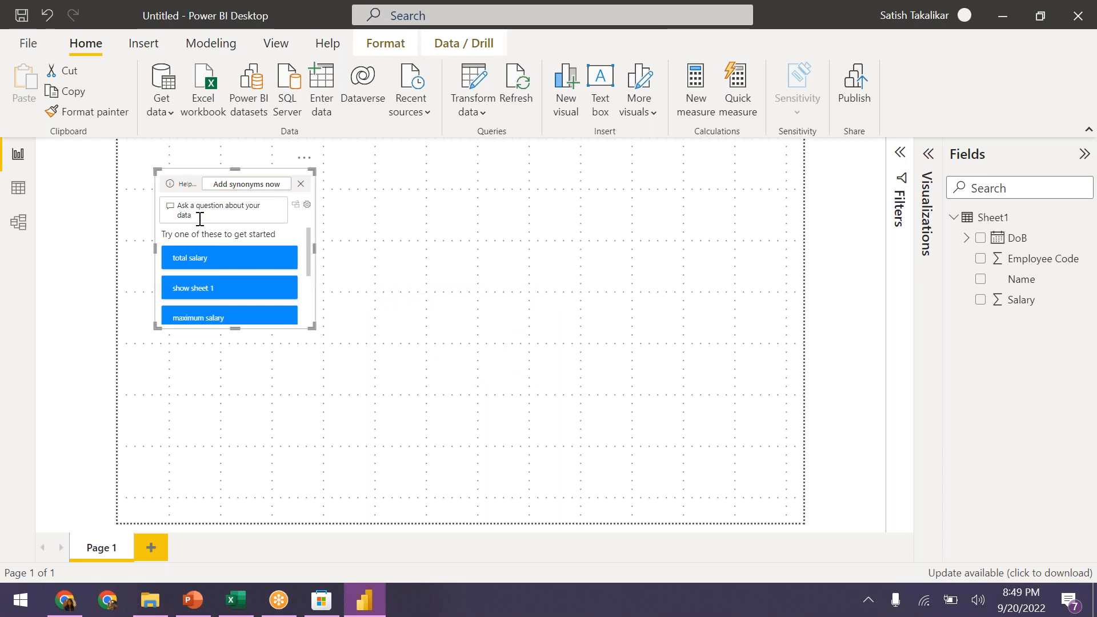
{"action": "left_click_drag", "start_coordinate": [314, 327], "coordinate": [421, 394]}
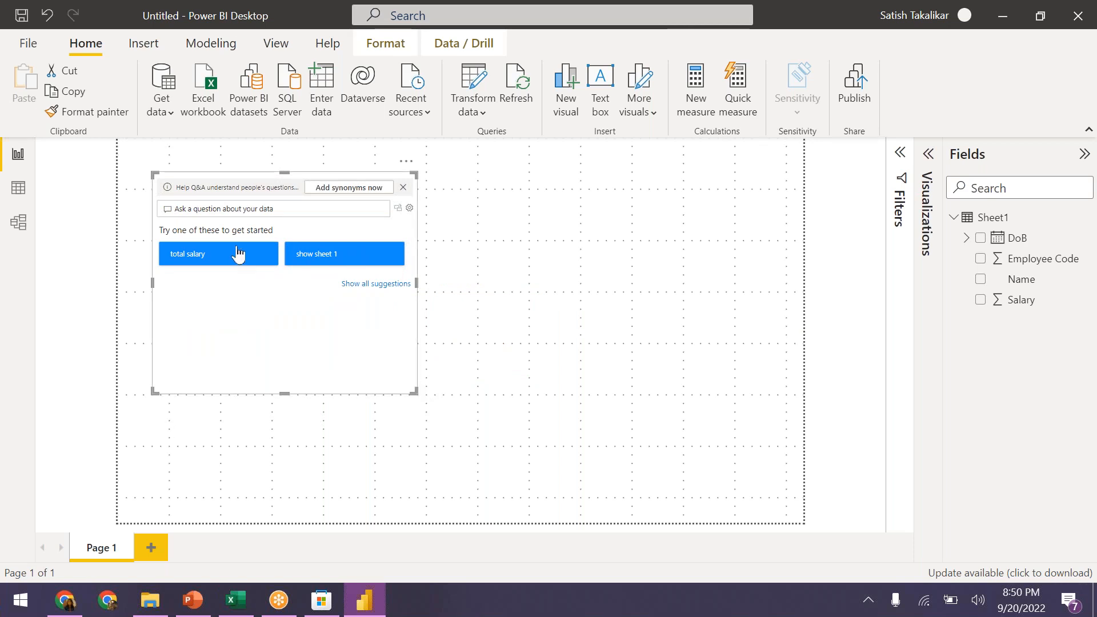
{"action": "left_click", "coordinate": [231, 209]}
{"action": "type", "text": "name"}
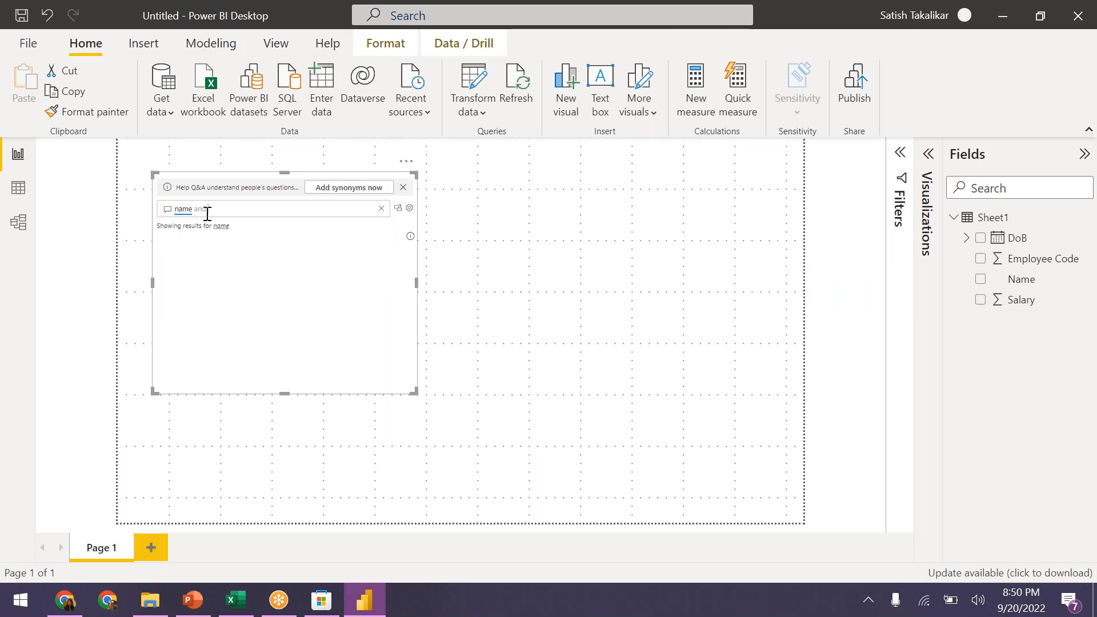
{"action": "type", "text": " and salary"}
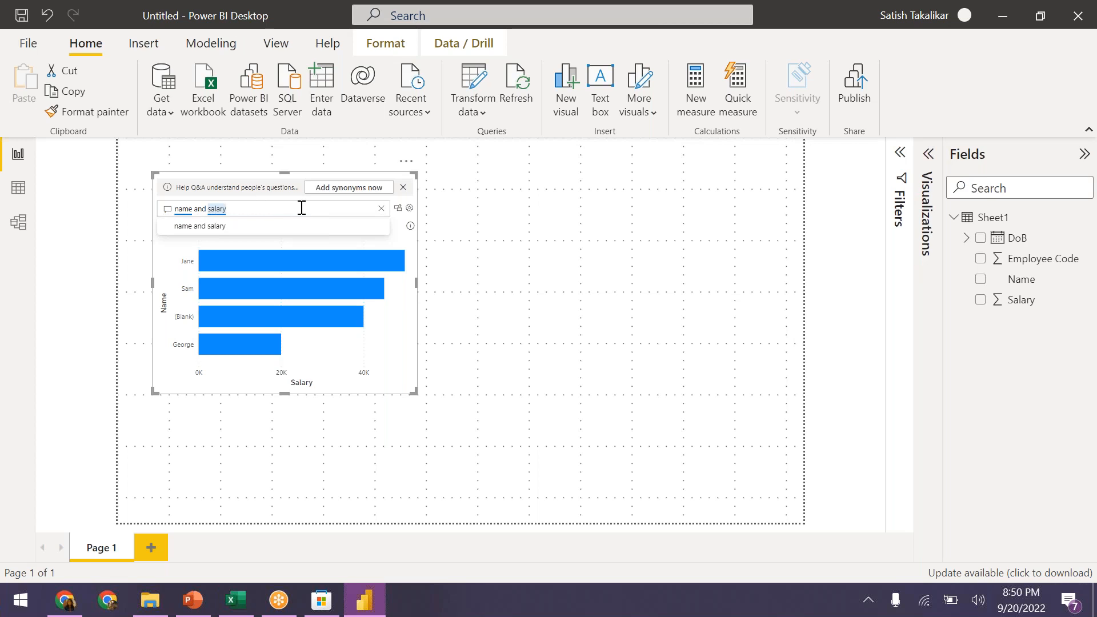
{"action": "left_click", "coordinate": [271, 234]}
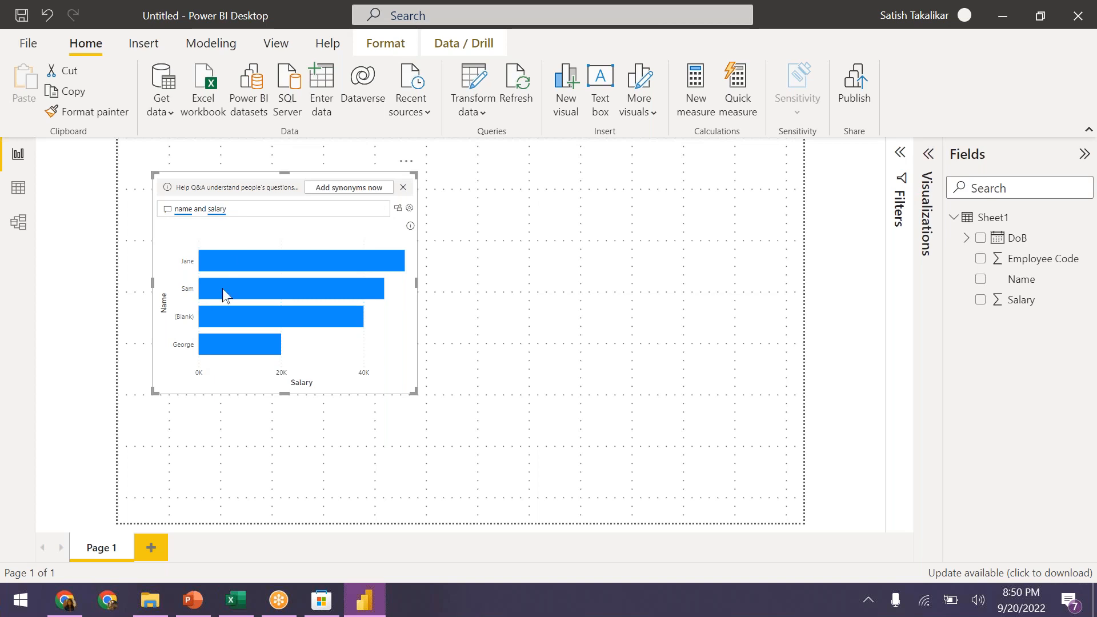
{"action": "mouse_move", "coordinate": [333, 263]}
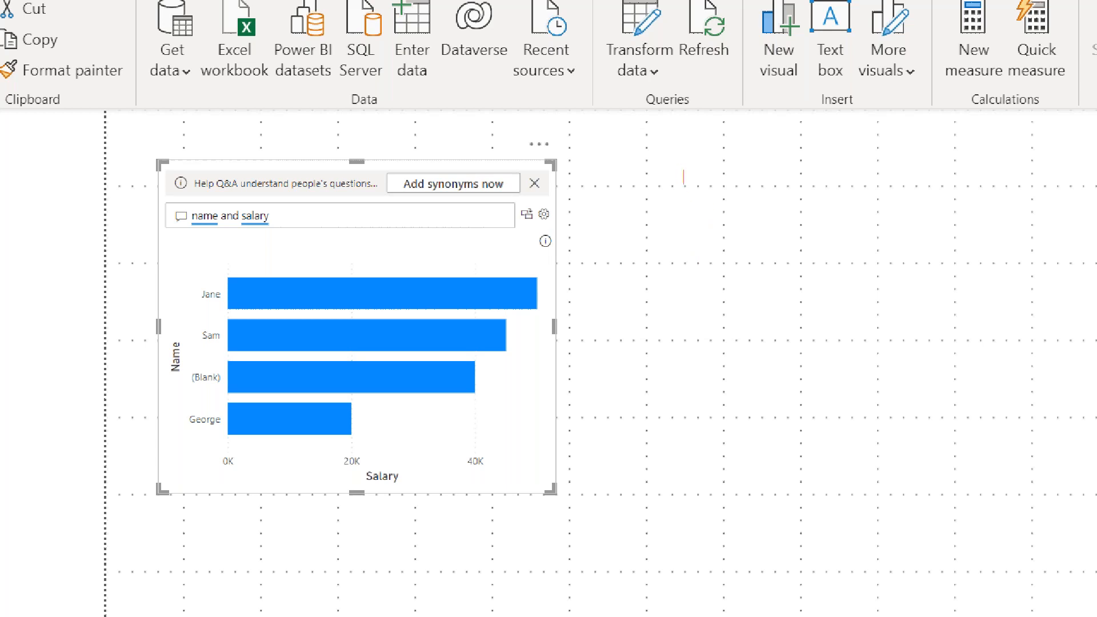
{"action": "type", "text": "Double click on white scree"}
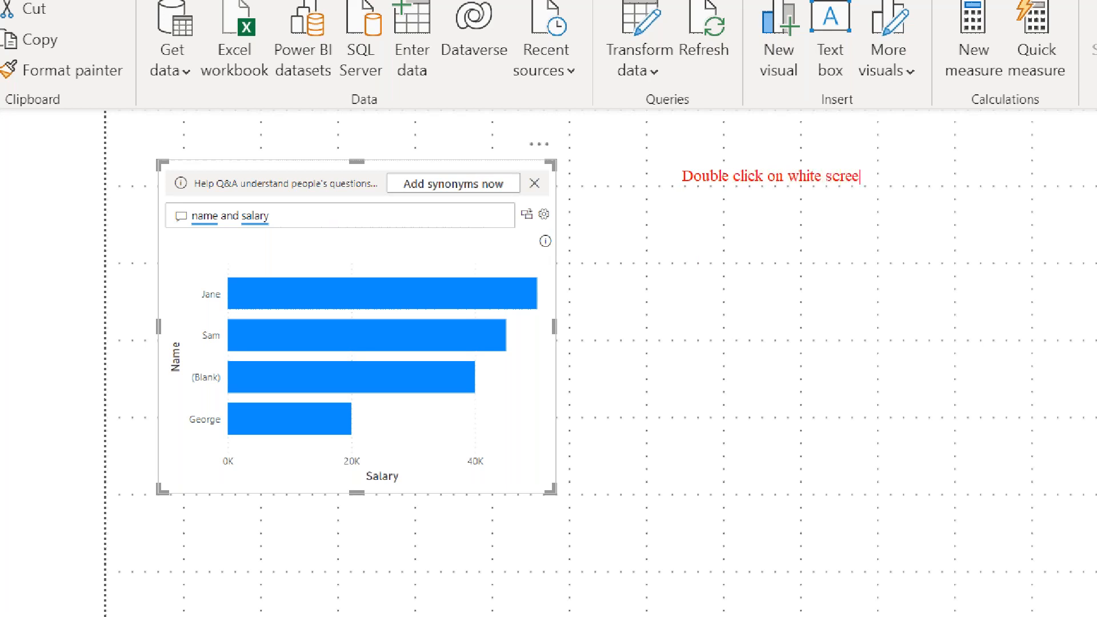
{"action": "type", "text": "n"}
{"action": "left_click", "coordinate": [672, 177]}
{"action": "type", "text": "1"}
{"action": "mouse_move", "coordinate": [162, 199]}
{"action": "left_mouse_down"}
{"action": "mouse_move", "coordinate": [180, 220]}
{"action": "mouse_move", "coordinate": [500, 233]}
{"action": "left_mouse_up"}
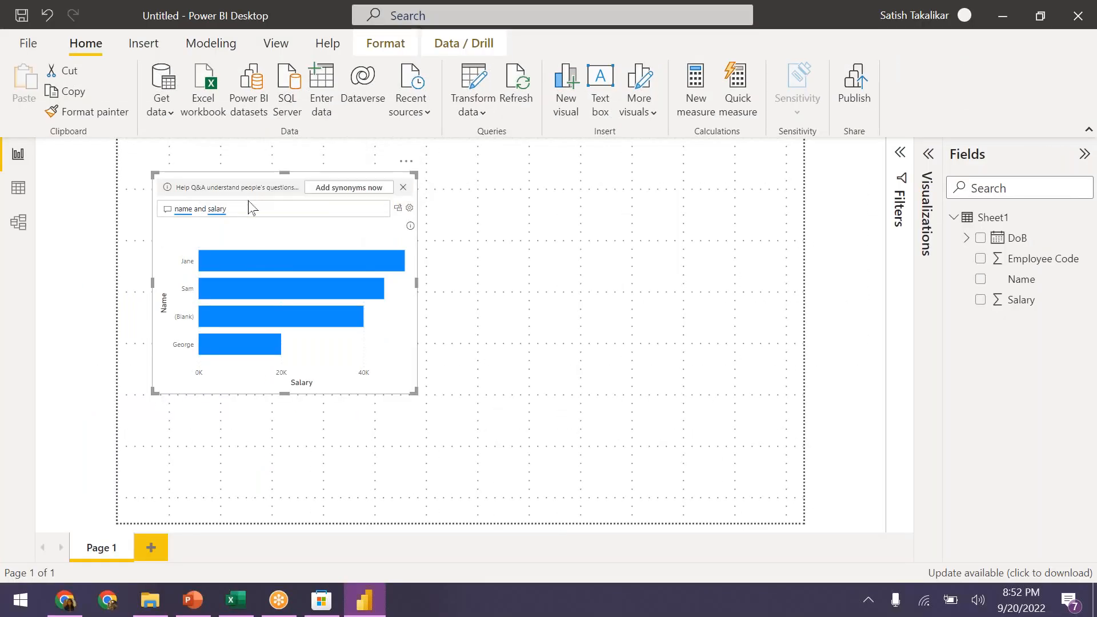
Step: Convert the Q&A result into a standard visual, expand the Visualizations pane, and move the chart to the page's upper-left corner
{"action": "left_click", "coordinate": [399, 210]}
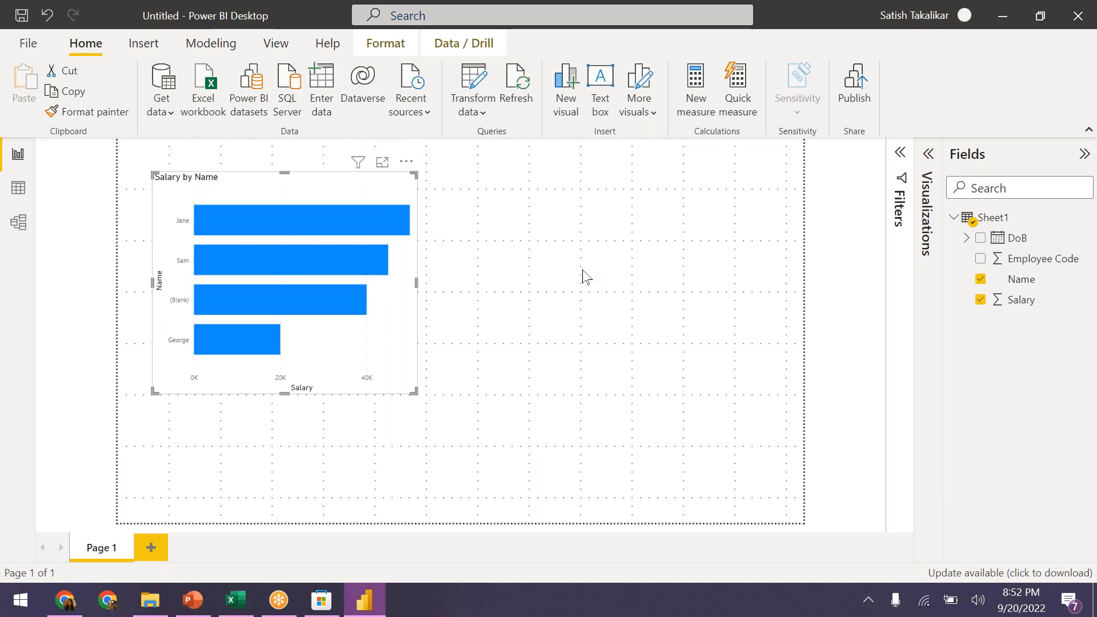
{"action": "left_click", "coordinate": [927, 157]}
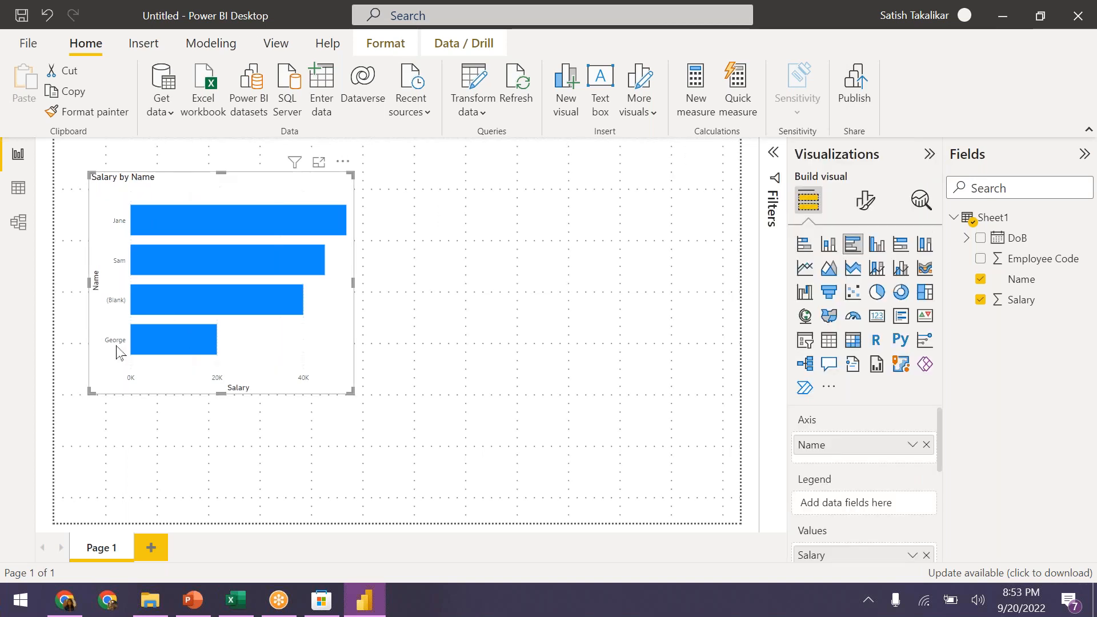
{"action": "left_click_drag", "start_coordinate": [182, 177], "coordinate": [157, 154]}
{"action": "left_click", "coordinate": [442, 225]}
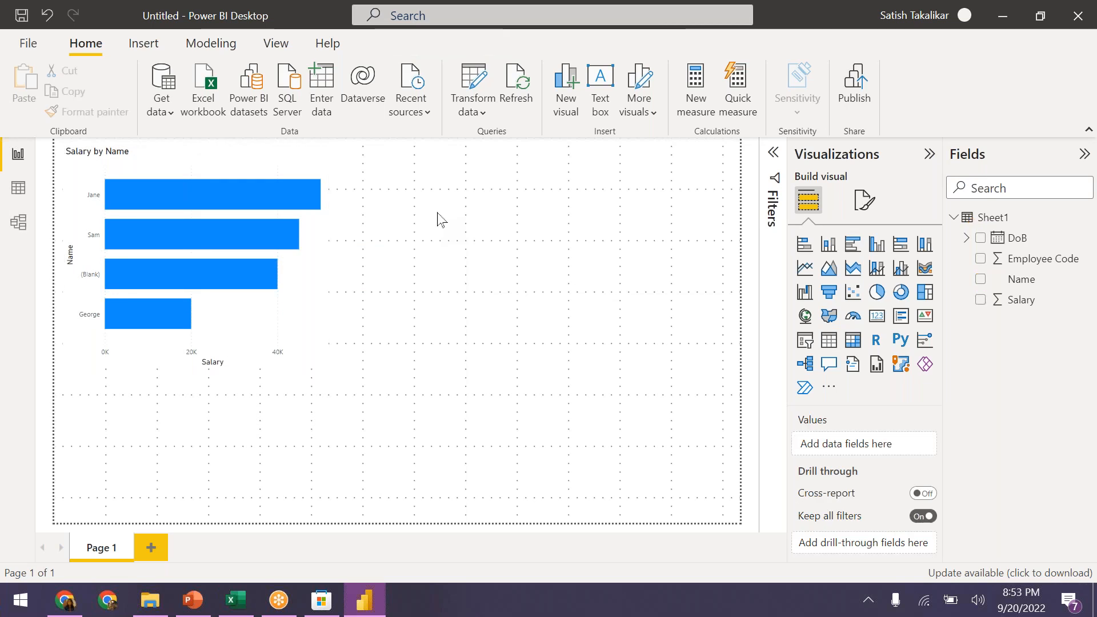
Step: Add a clustered bar chart beside the existing one, enlarge it, and populate it with the Name and Salary fields
{"action": "left_click", "coordinate": [852, 246]}
{"action": "left_click_drag", "start_coordinate": [234, 383], "coordinate": [501, 198]}
{"action": "left_click_drag", "start_coordinate": [534, 281], "coordinate": [666, 343]}
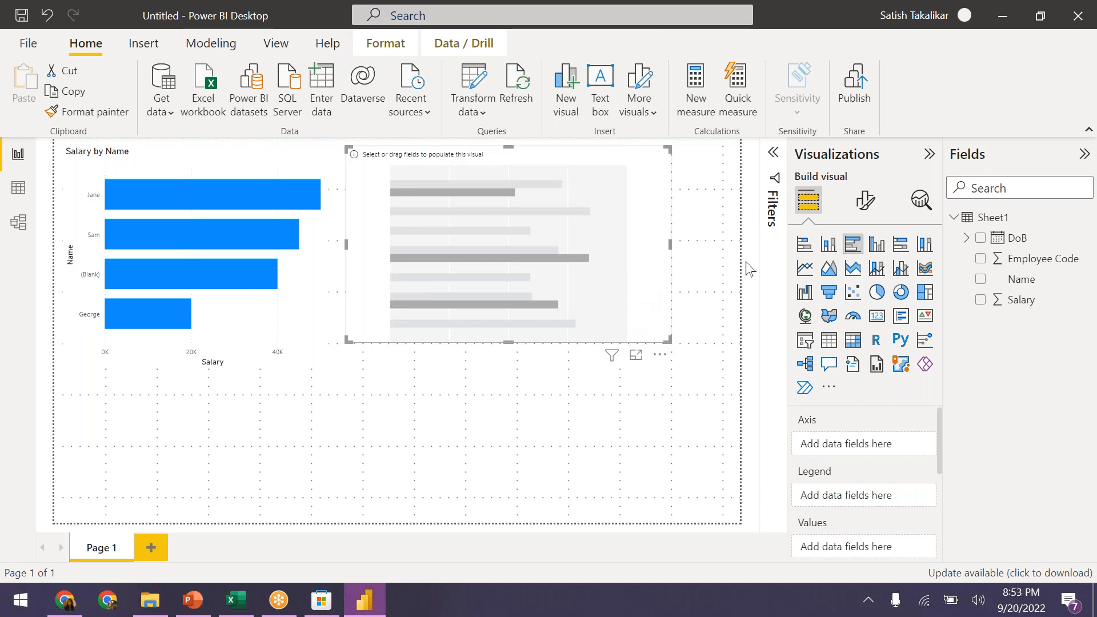
{"action": "left_click", "coordinate": [981, 280]}
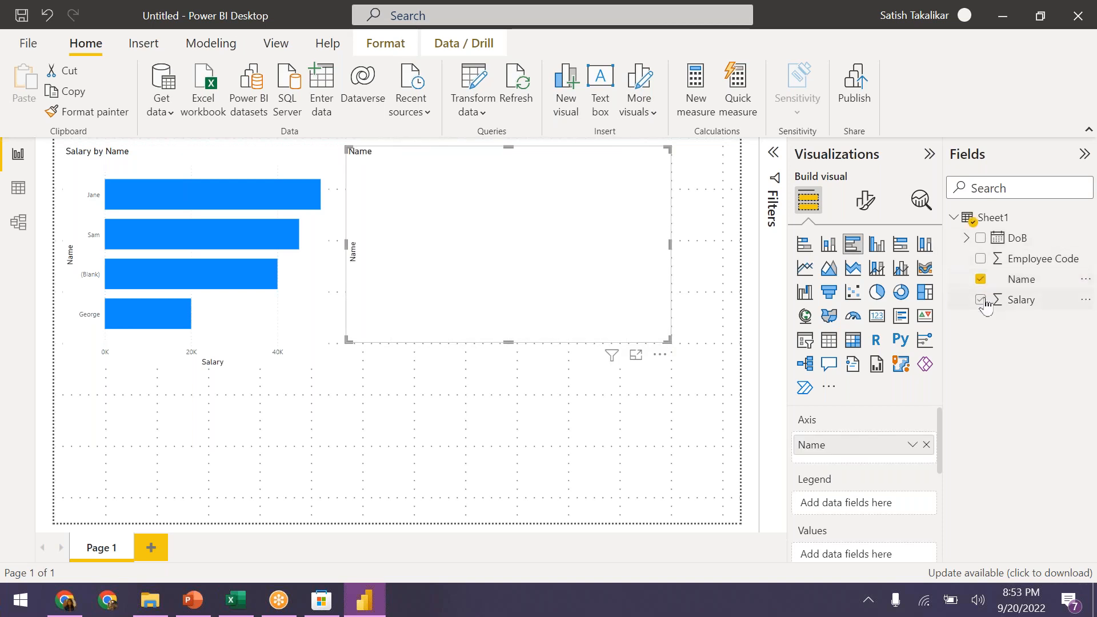
{"action": "left_click", "coordinate": [980, 299]}
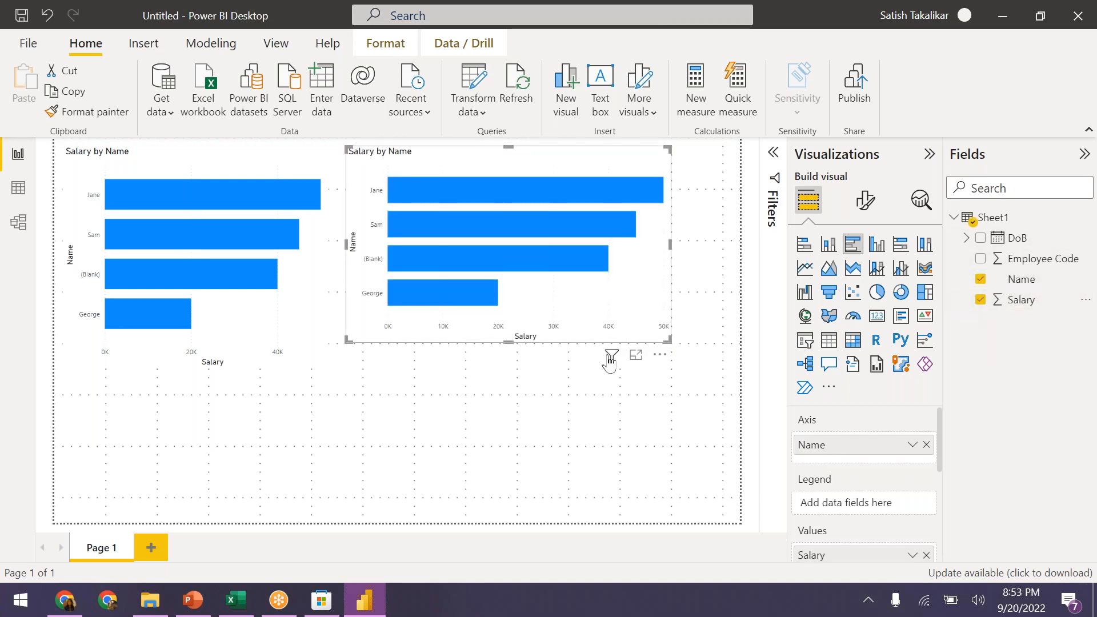
{"action": "mouse_move", "coordinate": [610, 357]}
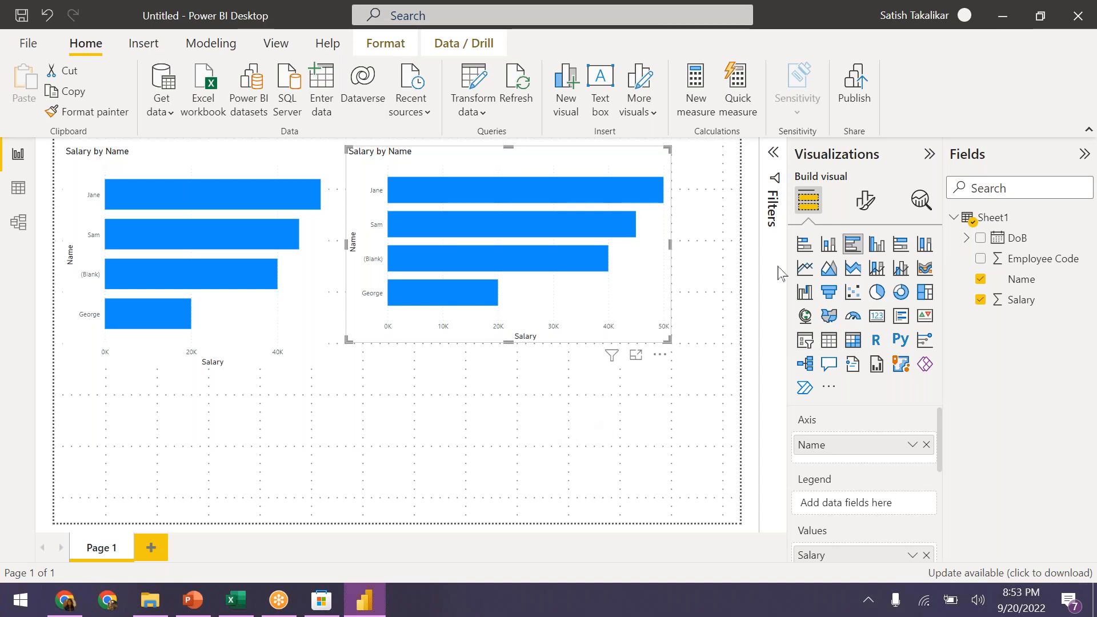
{"action": "left_click_drag", "start_coordinate": [841, 226], "coordinate": [866, 257]}
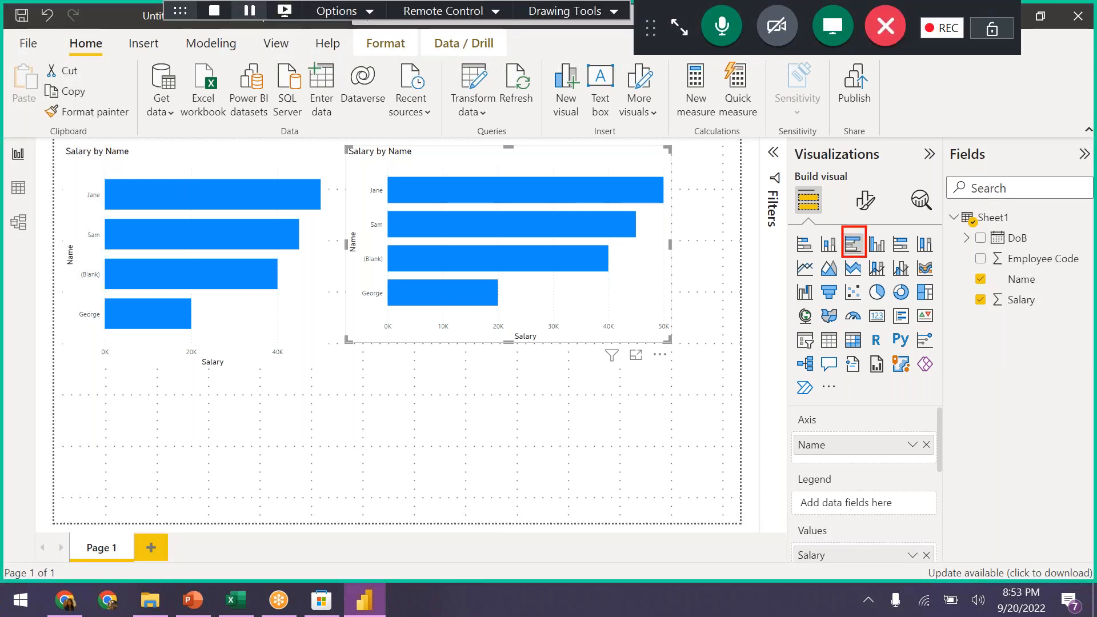
{"action": "mouse_move", "coordinate": [968, 269]}
{"action": "left_mouse_down"}
{"action": "mouse_move", "coordinate": [1042, 332]}
{"action": "mouse_move", "coordinate": [1059, 328]}
{"action": "left_mouse_up"}
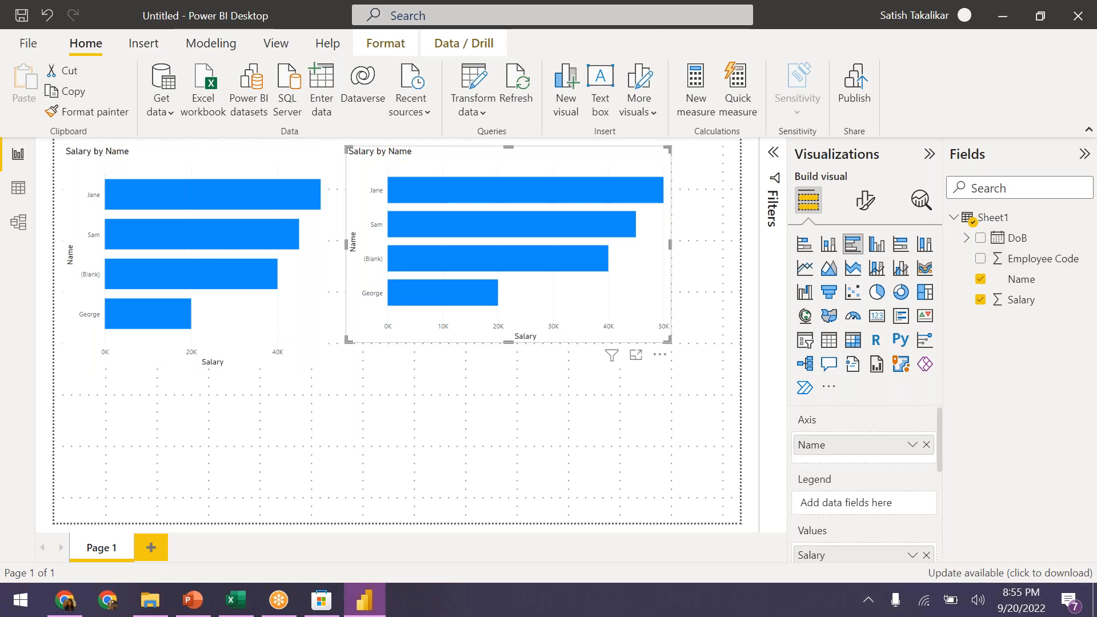
{"action": "left_click", "coordinate": [291, 325]}
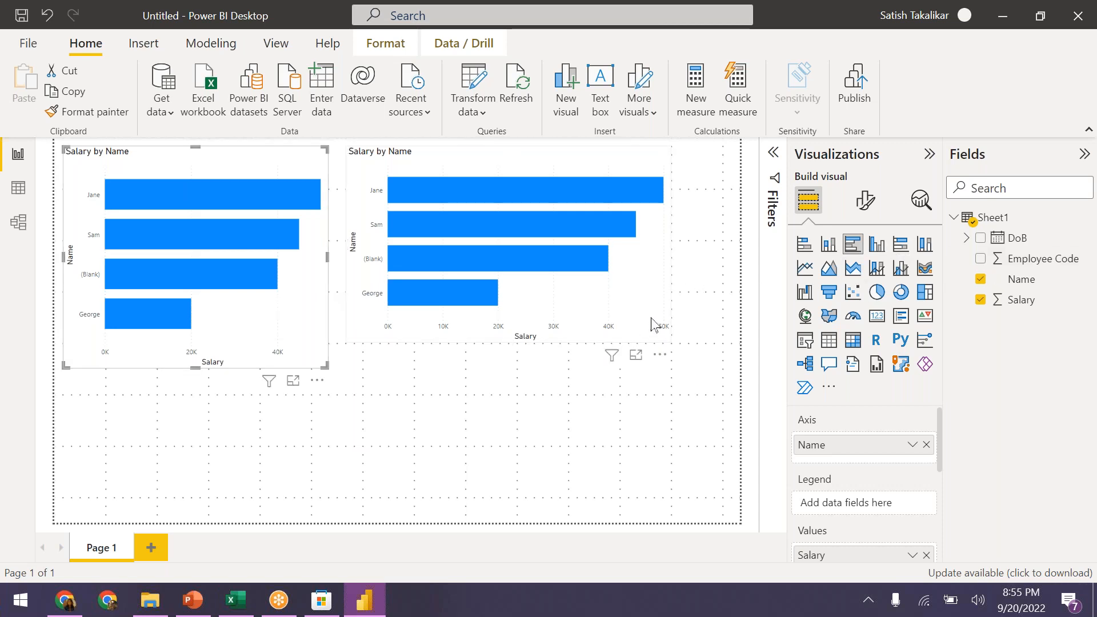
{"action": "left_click", "coordinate": [651, 308]}
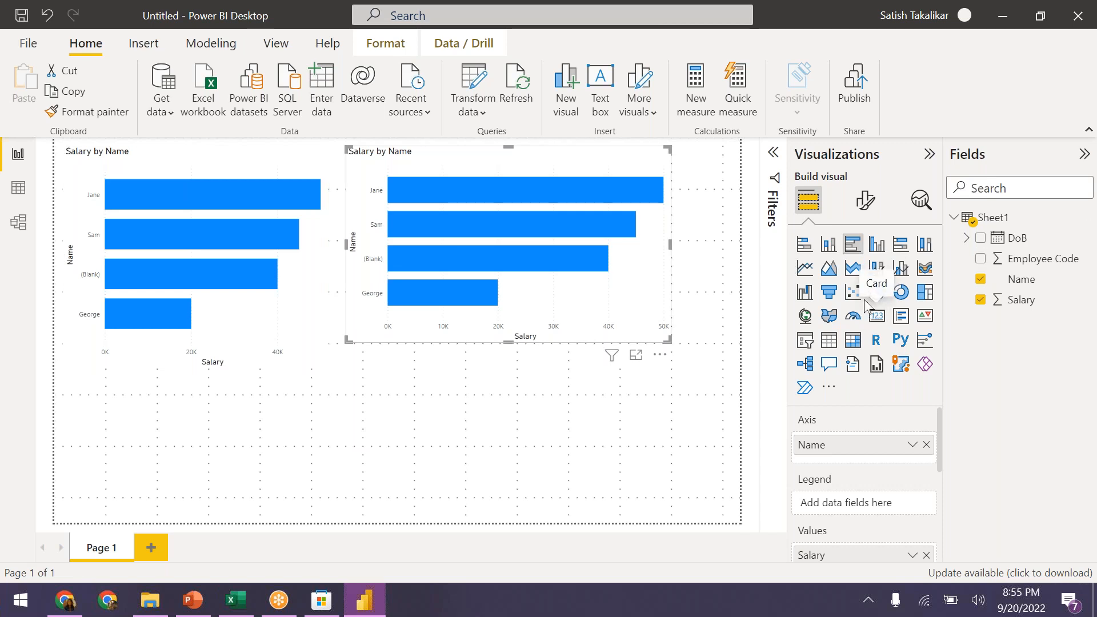
{"action": "key", "text": "ctrl+2"}
{"action": "left_click_drag", "start_coordinate": [839, 226], "coordinate": [868, 261]}
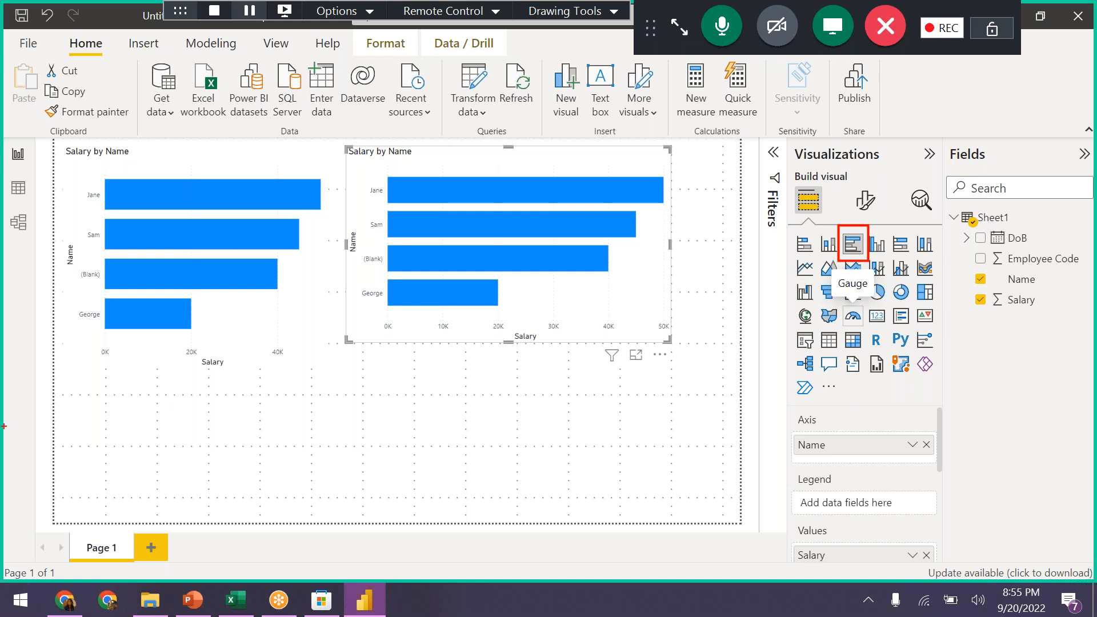
Step: Add a Q&A visual in the empty area below the first bar chart and ask it for "name and salary"
{"action": "double_click", "coordinate": [152, 417]}
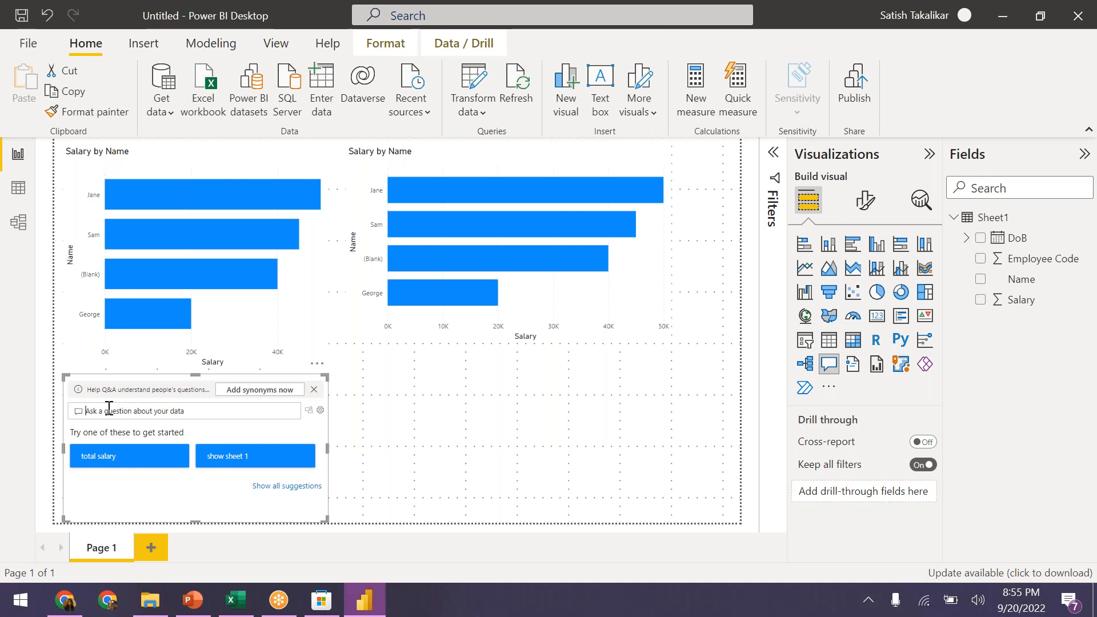
{"action": "type", "text": "na"}
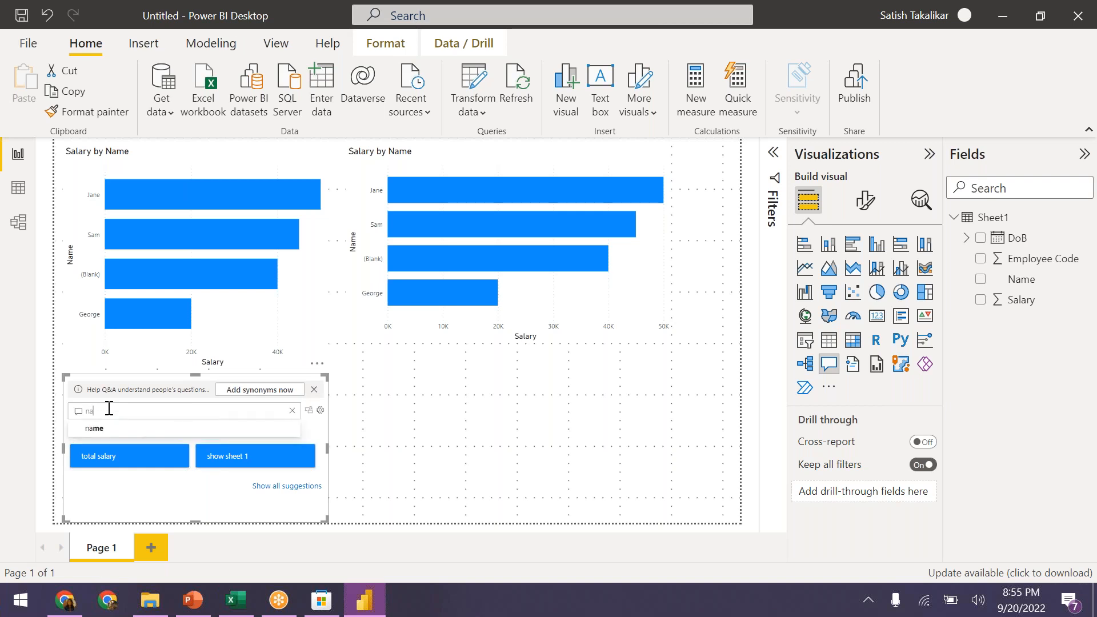
{"action": "type", "text": "me ans"}
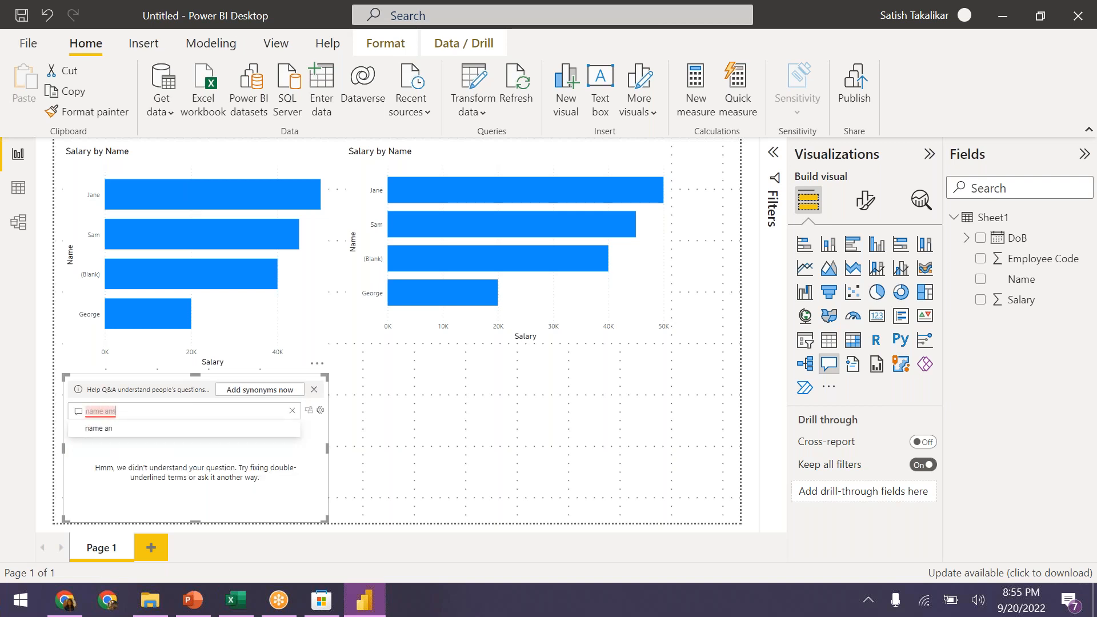
{"action": "key", "text": "BackSpace"}
{"action": "type", "text": "d sa"}
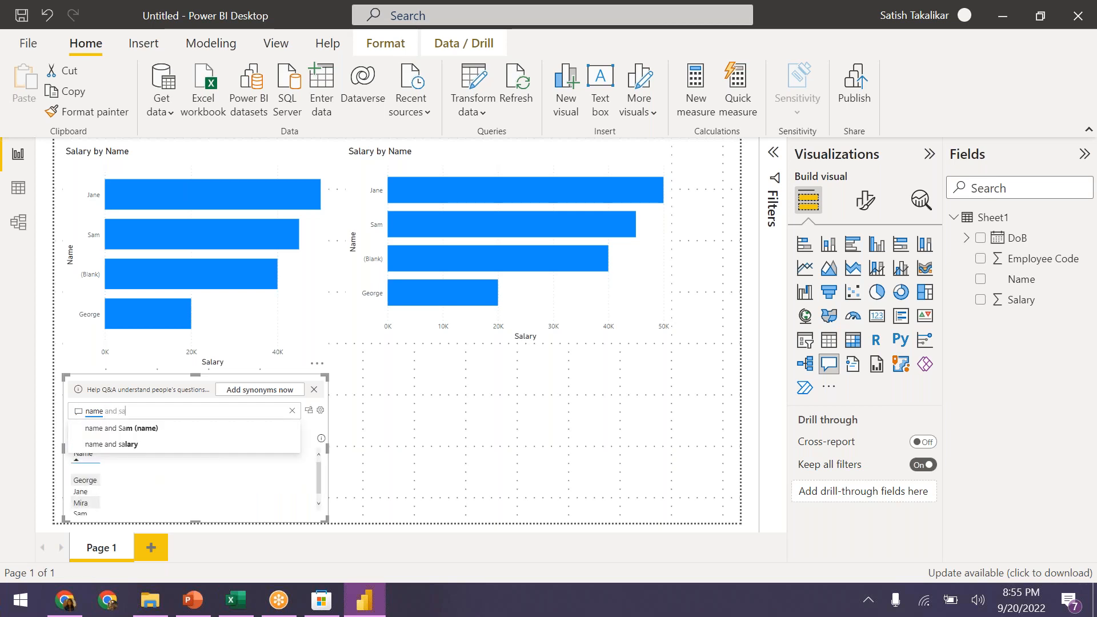
{"action": "type", "text": "lary"}
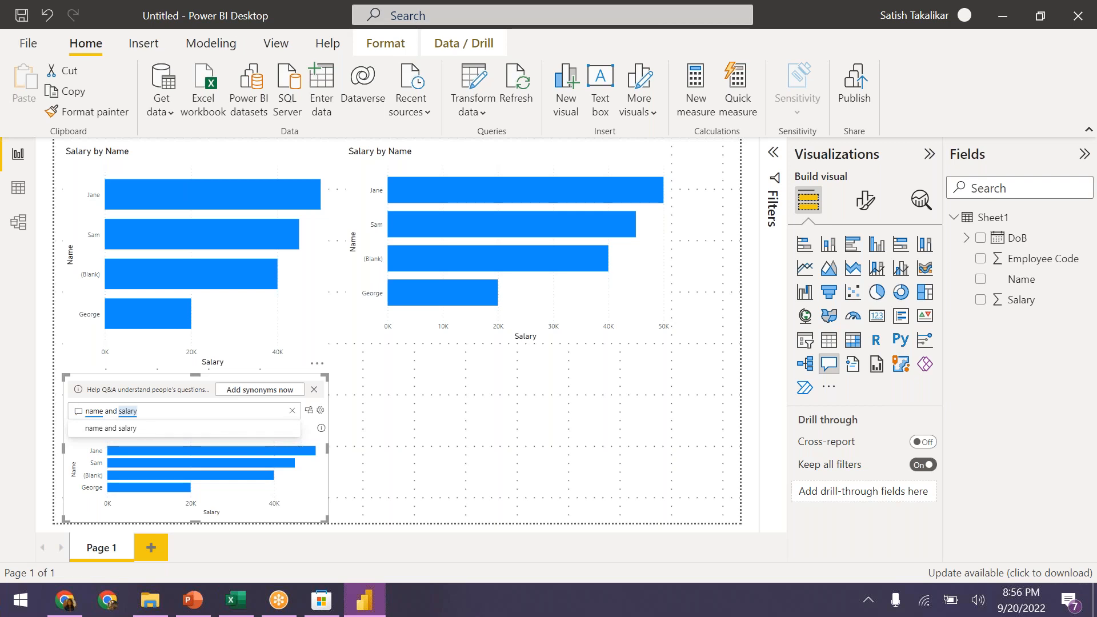
{"action": "left_click", "coordinate": [220, 392]}
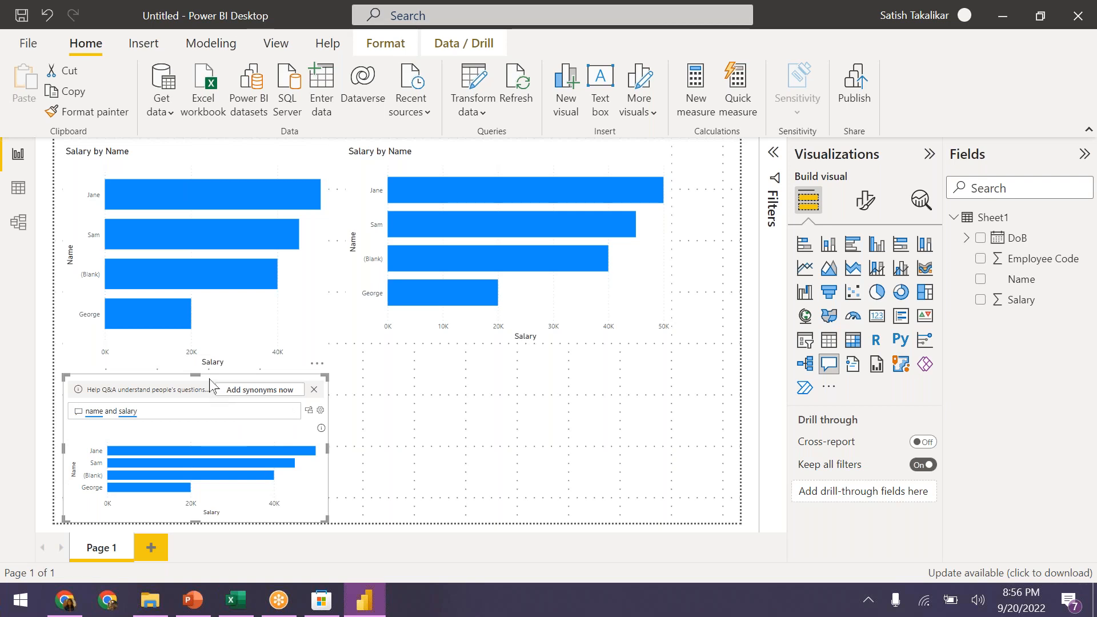
Step: Change the Q&A question to "name and salary pie" to show the salaries as a pie chart
{"action": "left_click", "coordinate": [148, 411]}
{"action": "key", "text": "BackSpace"}
{"action": "key", "text": "BackSpace"}
{"action": "key", "text": "BackSpace"}
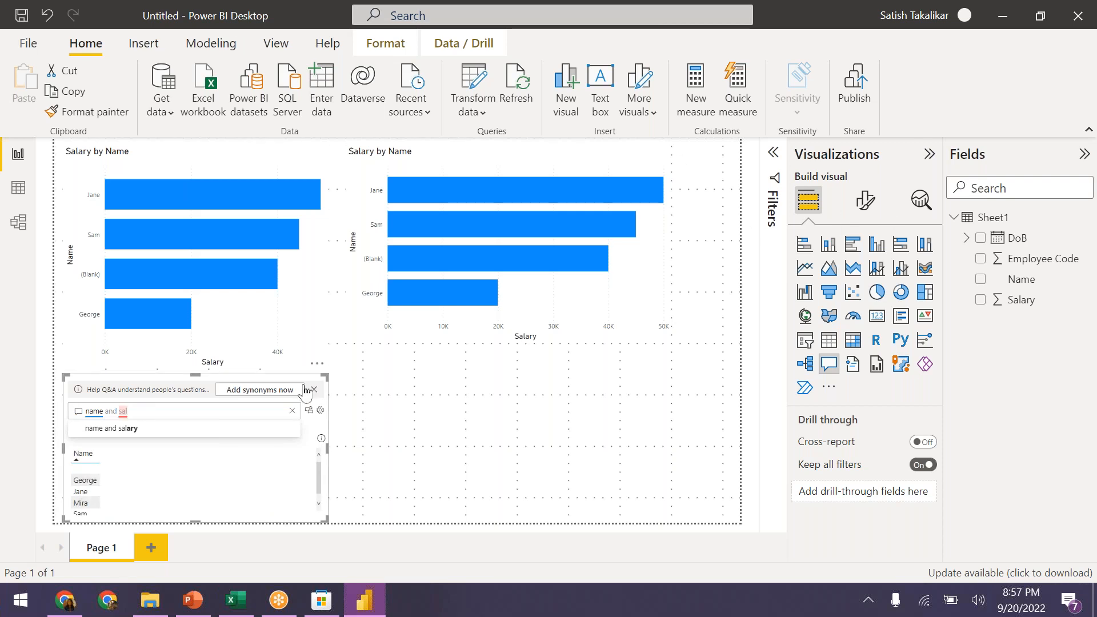
{"action": "left_click", "coordinate": [185, 431]}
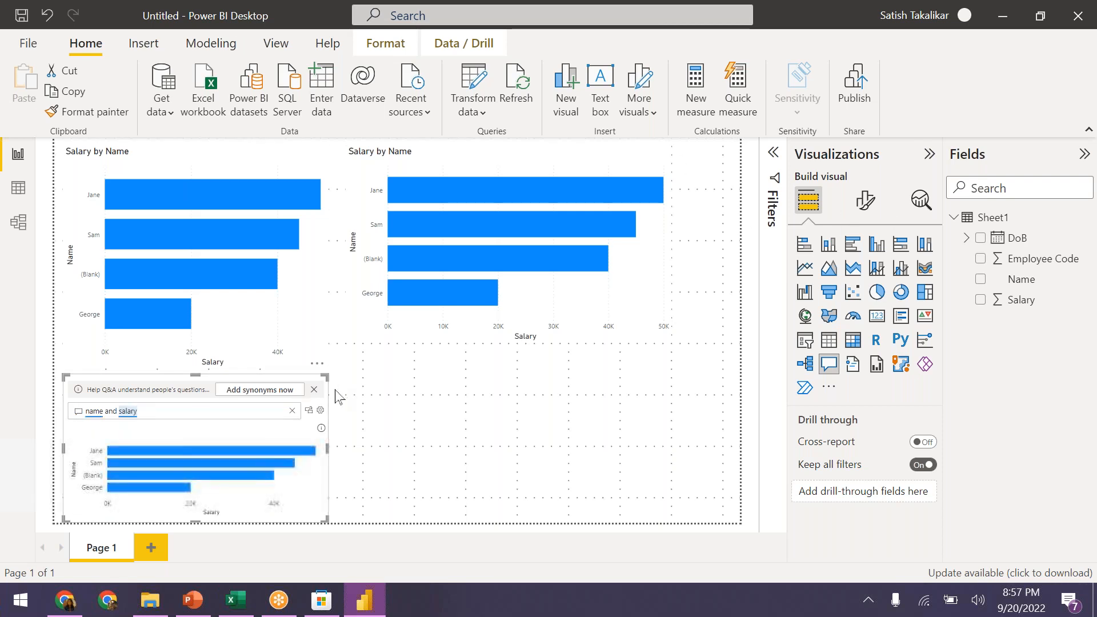
{"action": "type", "text": "pie"}
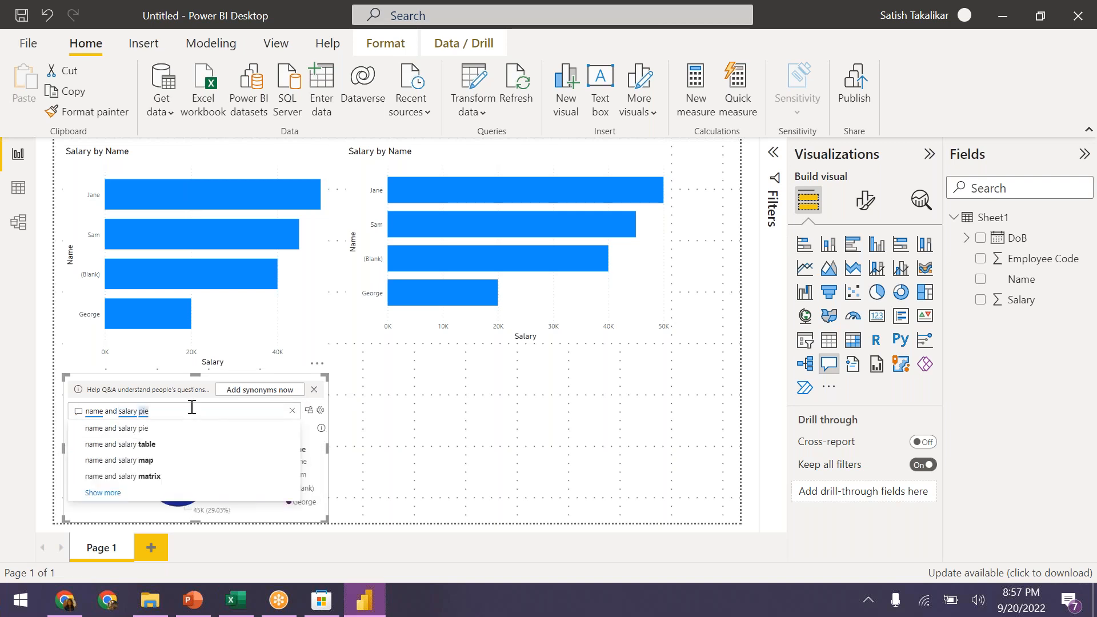
{"action": "left_click", "coordinate": [158, 429]}
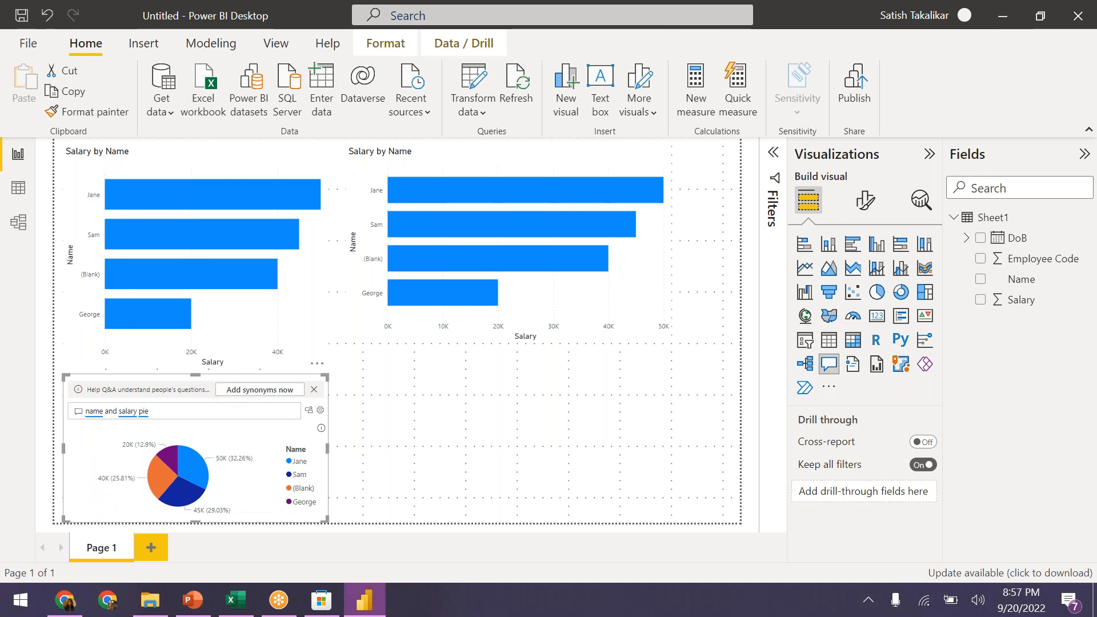
Step: Delete both Salary by Name bar charts and enlarge the Q&A visual to fill most of the page
{"action": "left_click", "coordinate": [239, 167]}
{"action": "left_click", "coordinate": [437, 160], "text": "ctrl"}
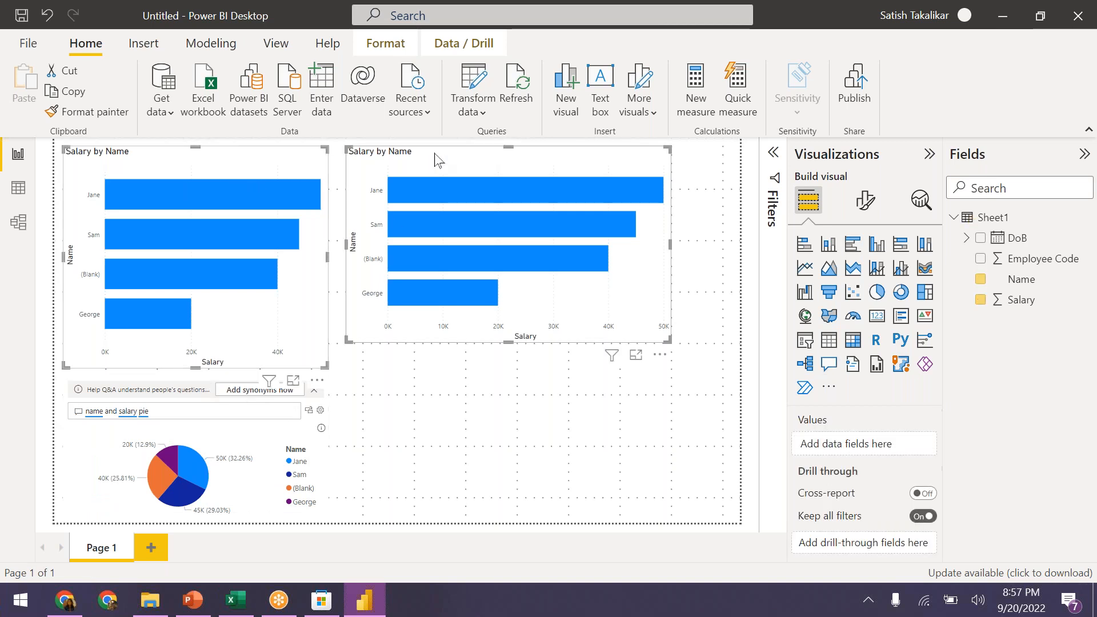
{"action": "key", "text": "Delete"}
{"action": "left_click", "coordinate": [194, 387]}
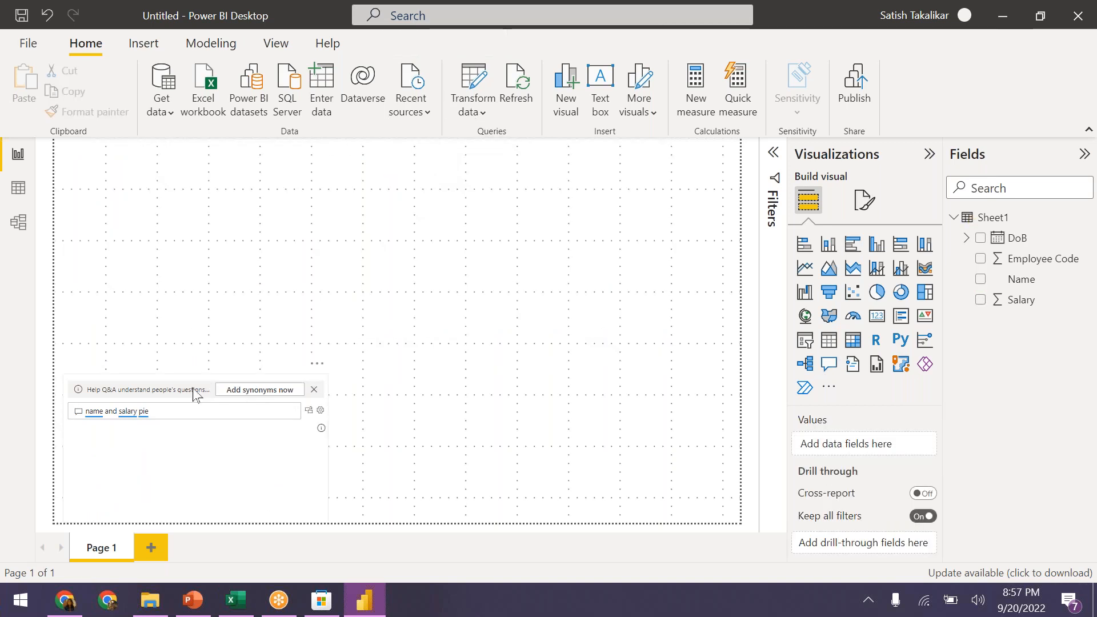
{"action": "left_click_drag", "start_coordinate": [326, 372], "coordinate": [653, 139]}
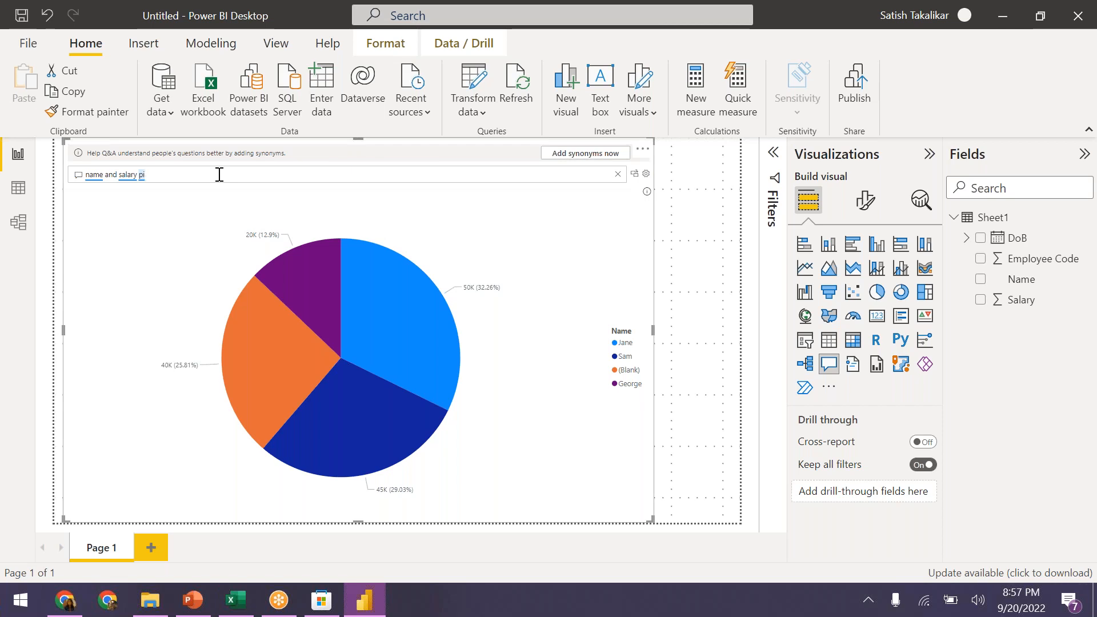
Step: Remove "pie" from the Q&A question so that it asks for "name and salary"
{"action": "key", "text": "BackSpace"}
{"action": "key", "text": "BackSpace"}
{"action": "key", "text": "BackSpace"}
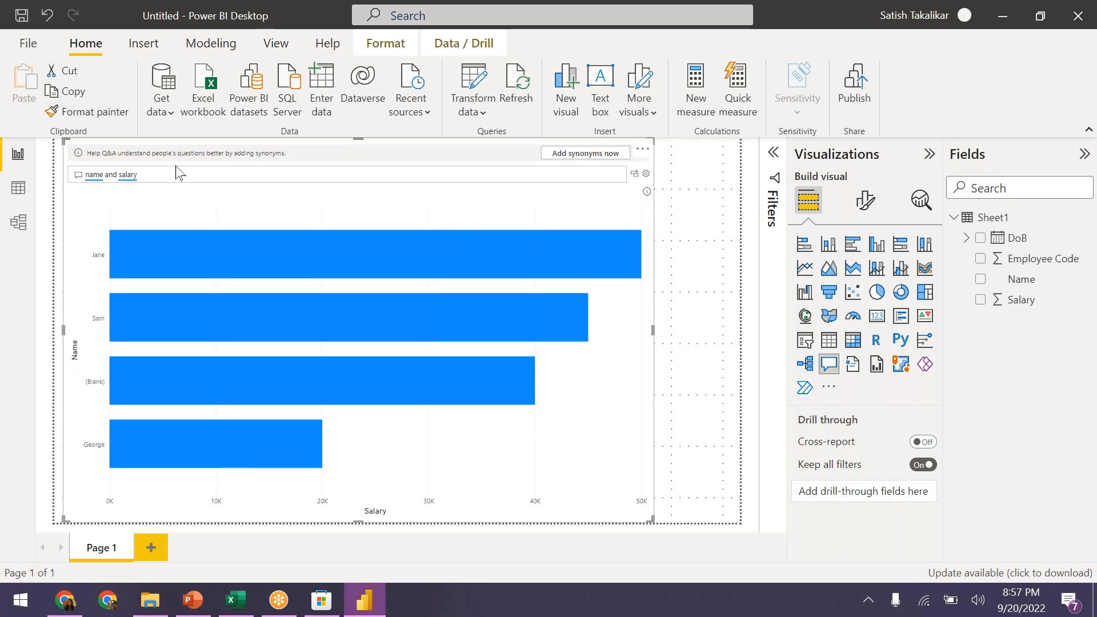
Step: Replace the whole Q&A question with "name and age"
{"action": "left_click_drag", "start_coordinate": [162, 175], "coordinate": [57, 178]}
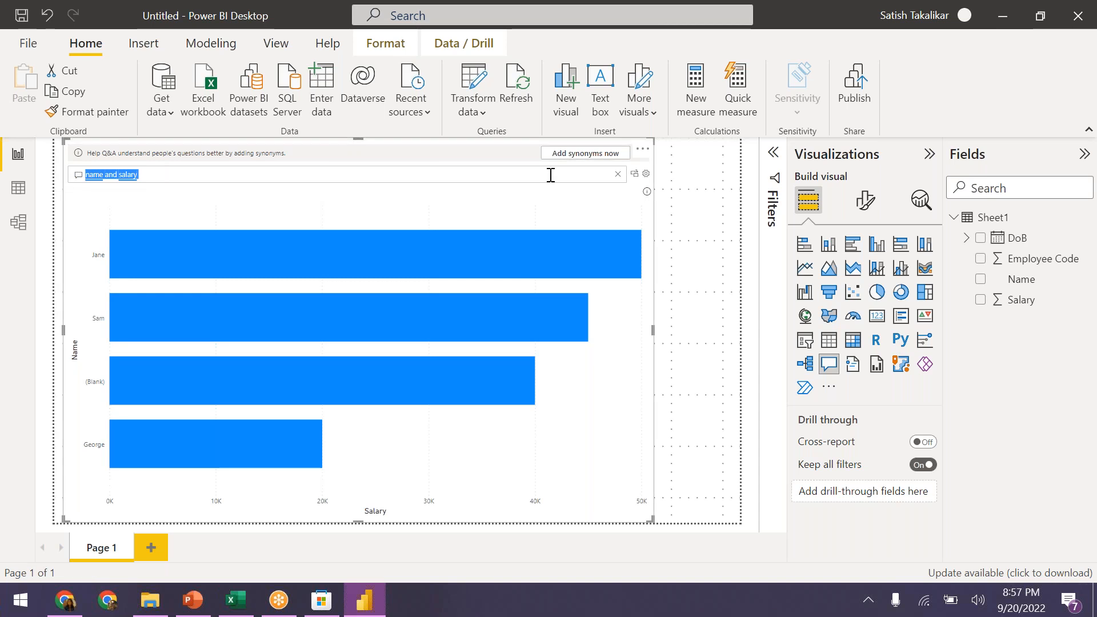
{"action": "key", "text": "BackSpace"}
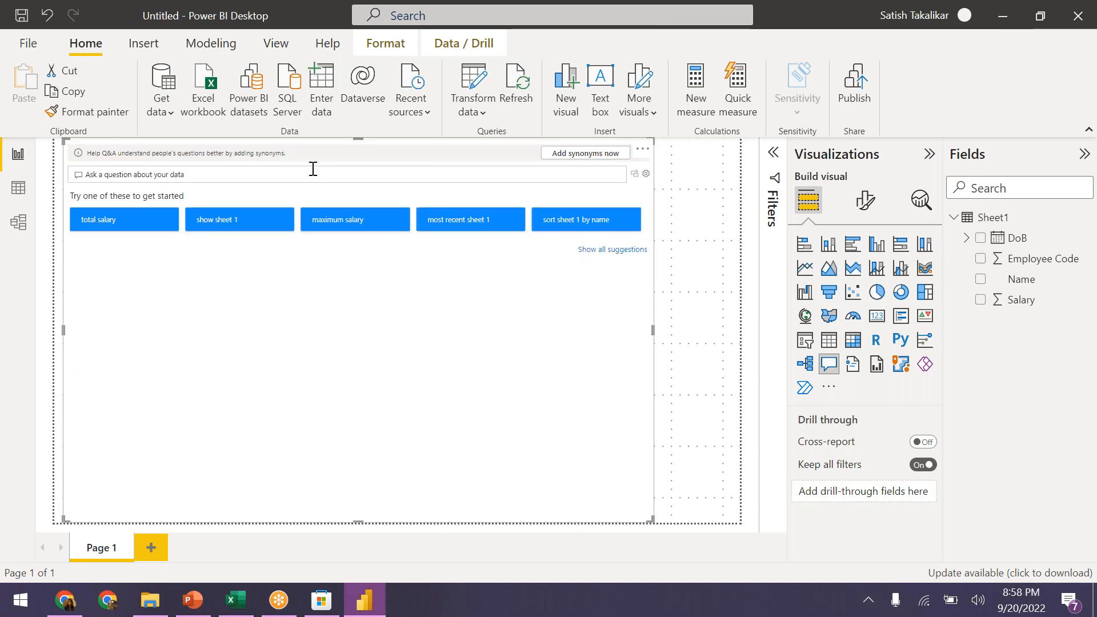
{"action": "type", "text": "name and age"}
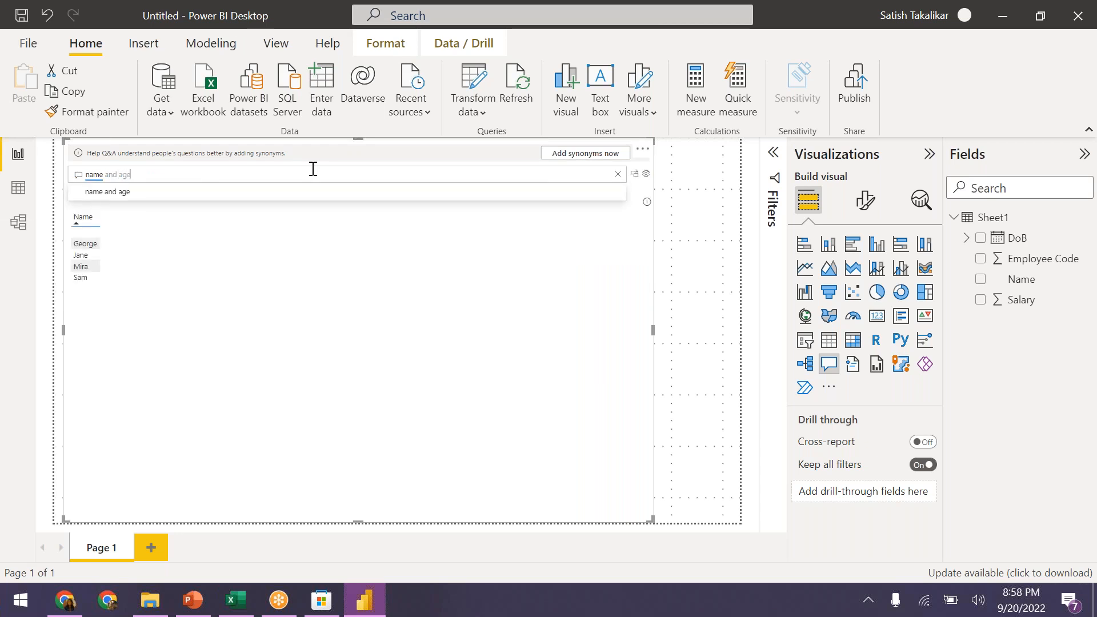
{"action": "left_click", "coordinate": [155, 193]}
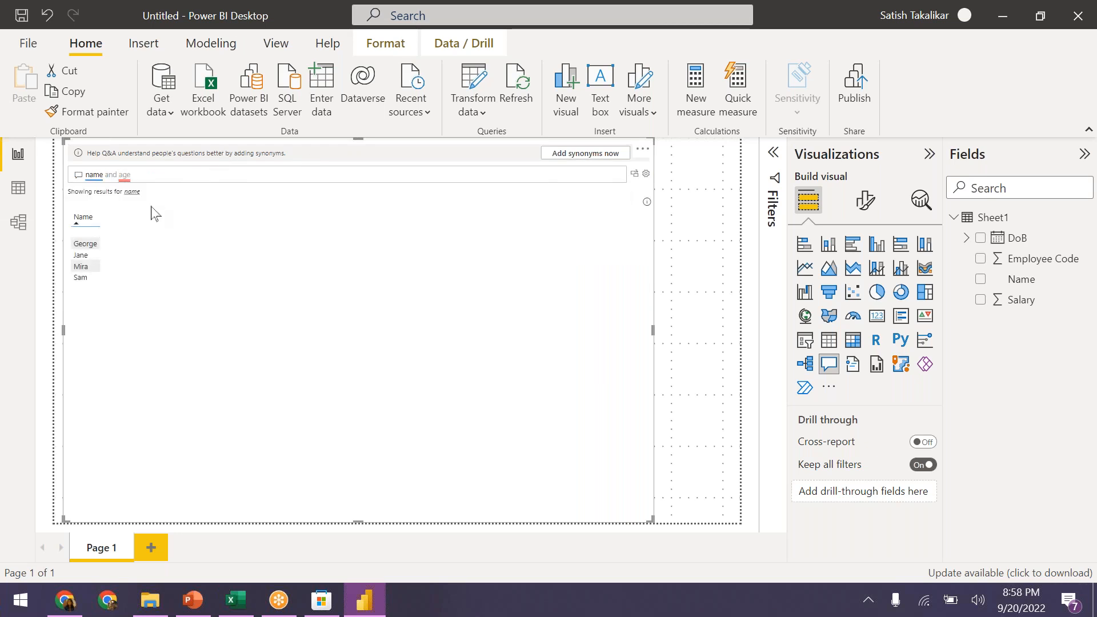
Step: Replace "age" in the Q&A question so that it asks for "name and dob"
{"action": "left_click", "coordinate": [196, 169]}
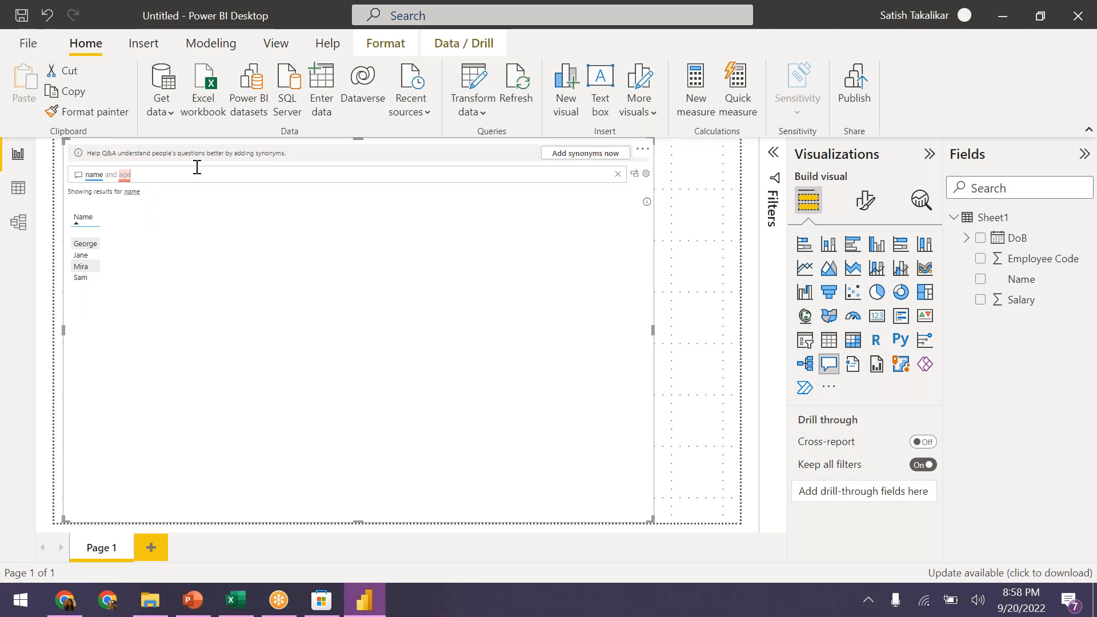
{"action": "key", "text": "BackSpace"}
{"action": "key", "text": "BackSpace"}
{"action": "key", "text": "BackSpace"}
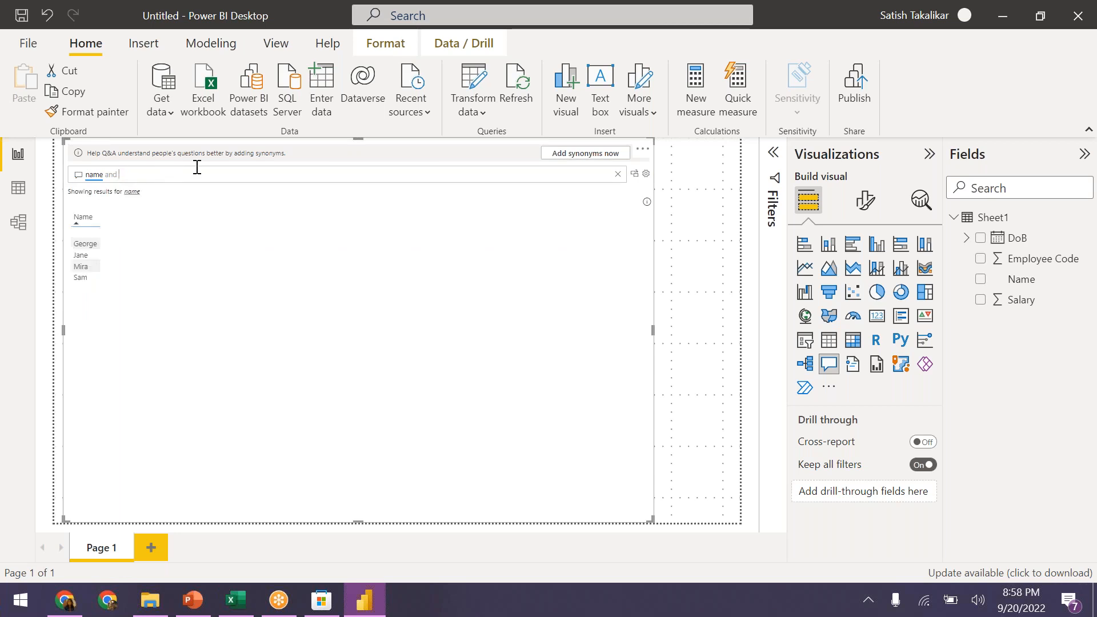
{"action": "type", "text": "dob"}
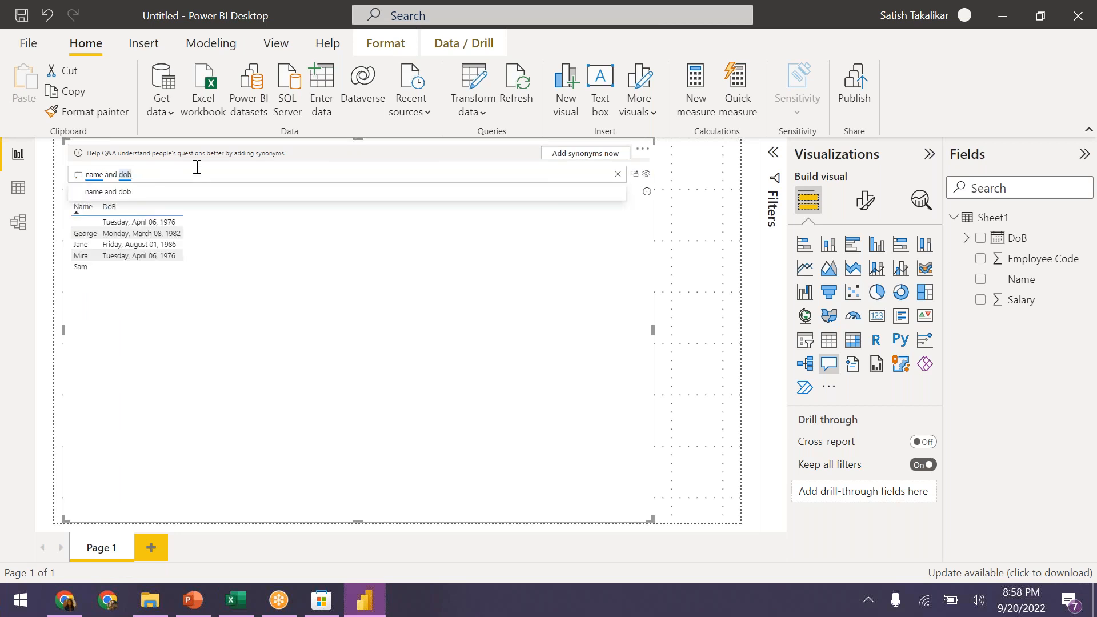
{"action": "key", "text": "Return"}
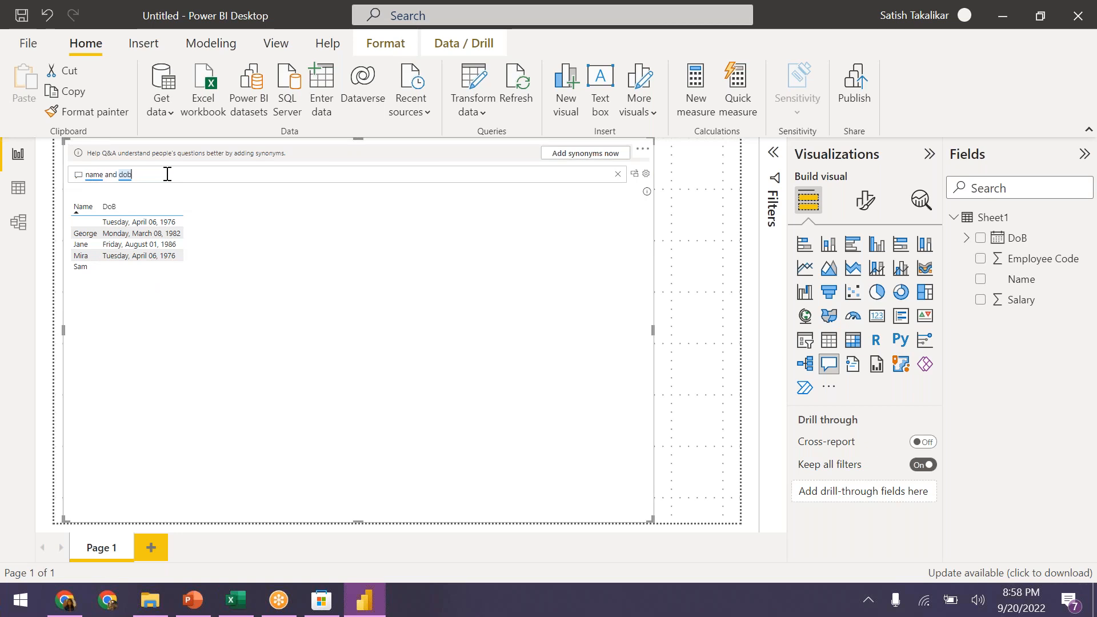
Step: Insert "year of" before "dob" in the Q&A question so that it asks for "name and year of dob"
{"action": "left_click", "coordinate": [118, 171]}
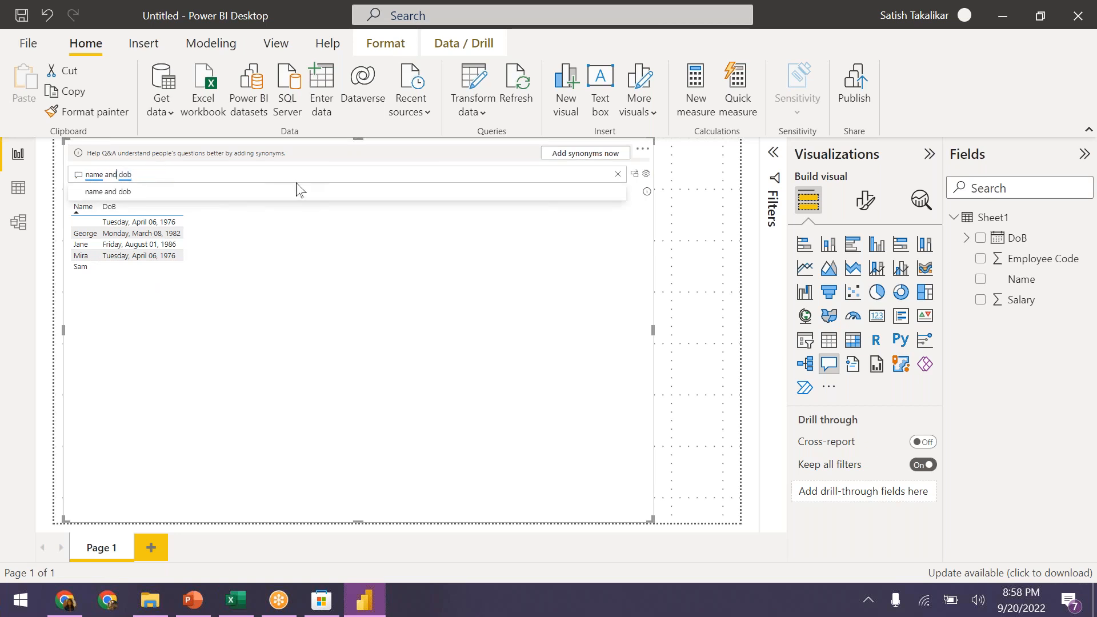
{"action": "type", "text": "year "}
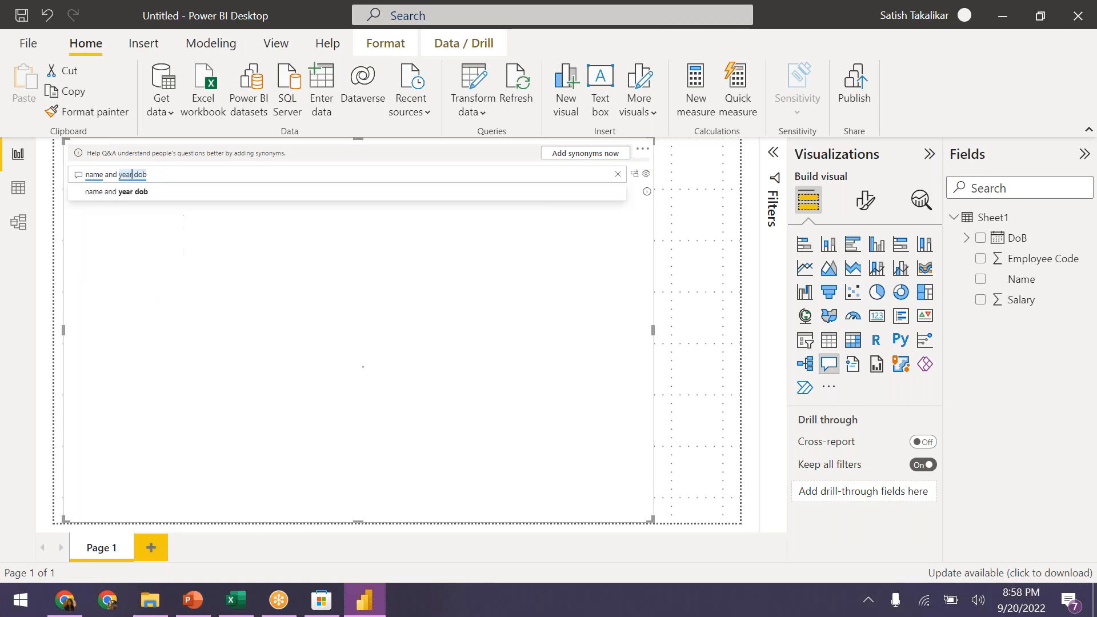
{"action": "type", "text": "of"}
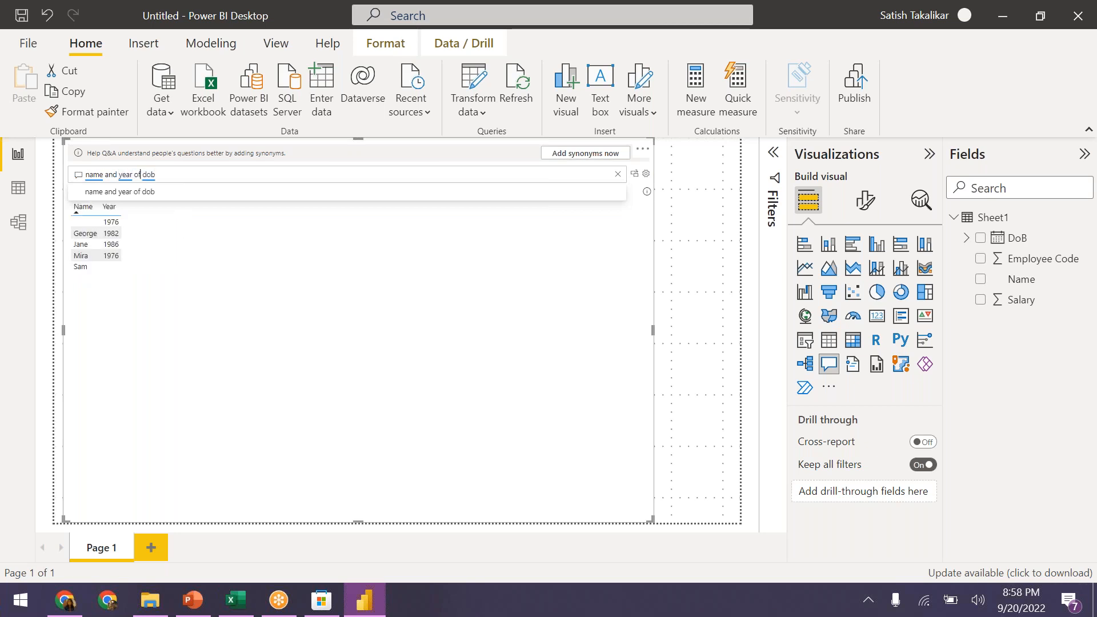
{"action": "left_click", "coordinate": [155, 193]}
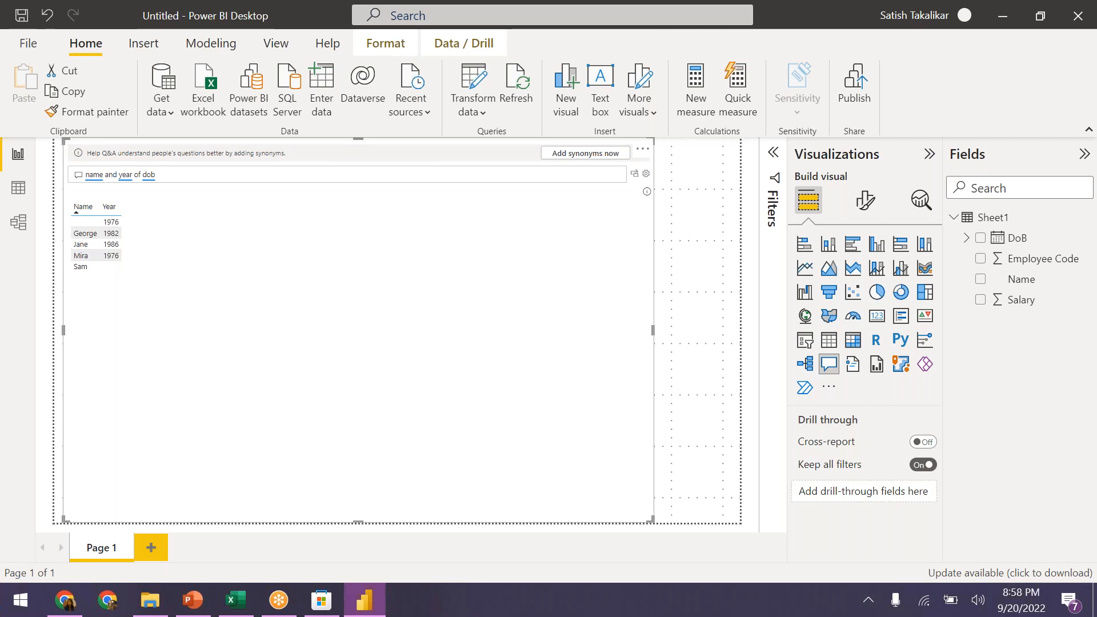
{"action": "mouse_move", "coordinate": [85, 259]}
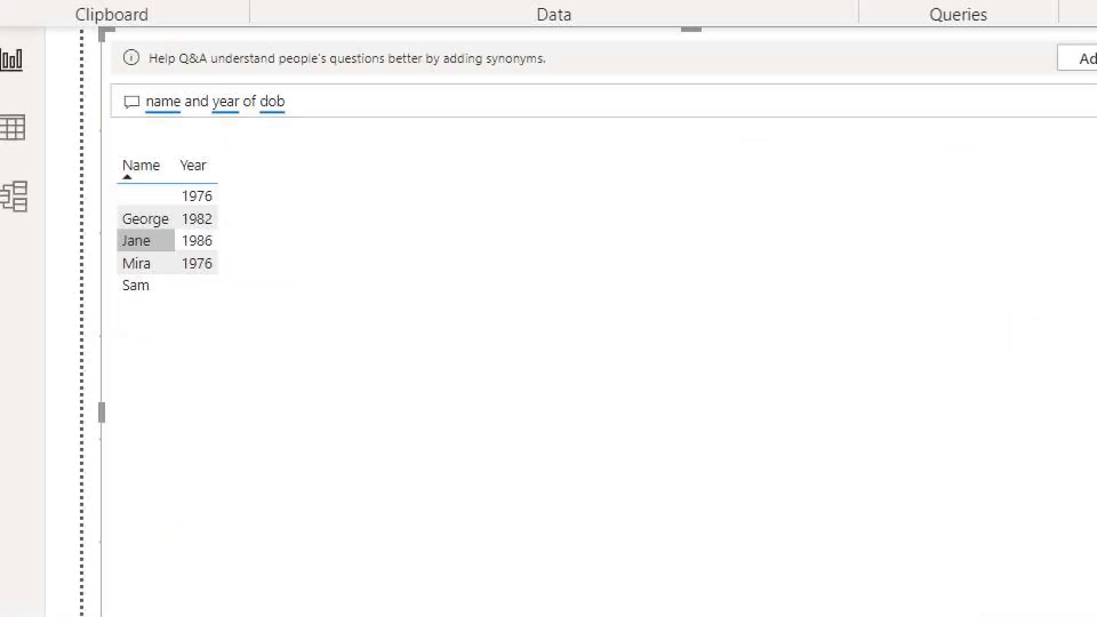
{"action": "left_click", "coordinate": [137, 130]}
{"action": "mouse_move", "coordinate": [43, 187]}
{"action": "left_mouse_down"}
{"action": "mouse_move", "coordinate": [167, 263]}
{"action": "mouse_move", "coordinate": [264, 264]}
{"action": "left_mouse_up"}
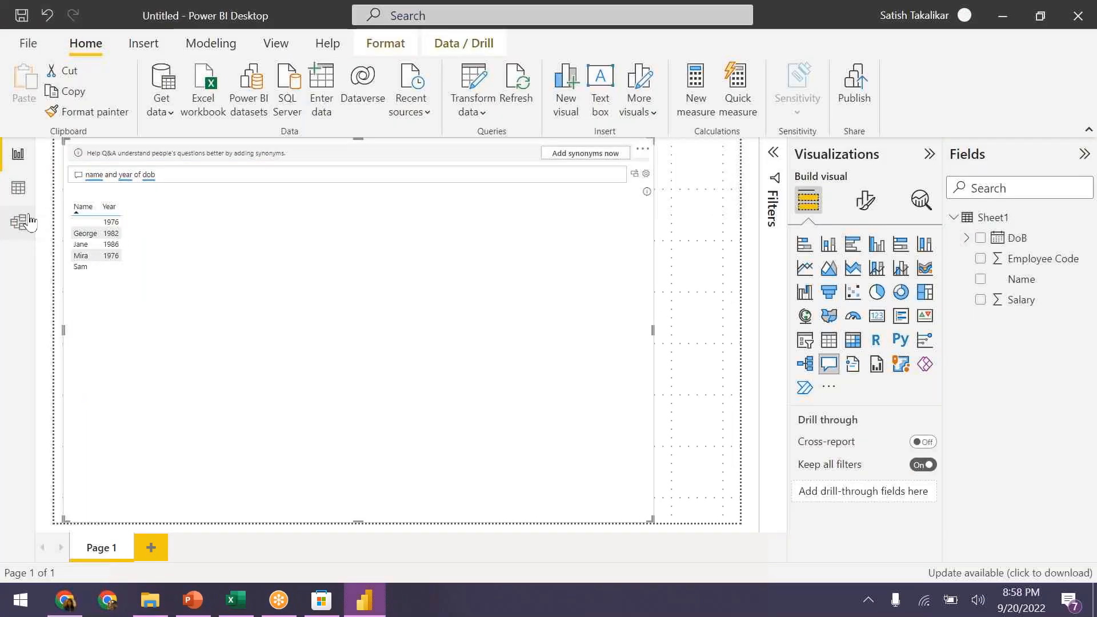
Step: Replace "year of dob" in the Q&A question so that it asks for "name and salary pie"
{"action": "left_click", "coordinate": [240, 174]}
{"action": "key", "text": "BackSpace"}
{"action": "key", "text": "BackSpace"}
{"action": "key", "text": "BackSpace"}
{"action": "key", "text": "BackSpace"}
{"action": "key", "text": "BackSpace"}
{"action": "key", "text": "BackSpace"}
{"action": "key", "text": "BackSpace"}
{"action": "key", "text": "BackSpace"}
{"action": "key", "text": "BackSpace"}
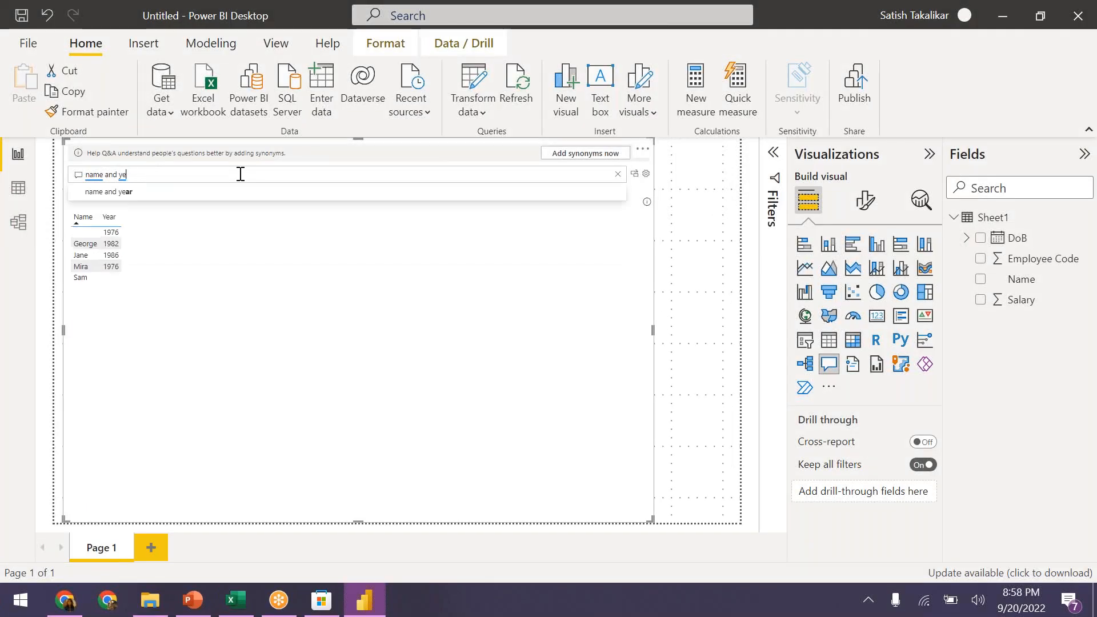
{"action": "key", "text": "BackSpace"}
{"action": "key", "text": "BackSpace"}
{"action": "type", "text": "salary"}
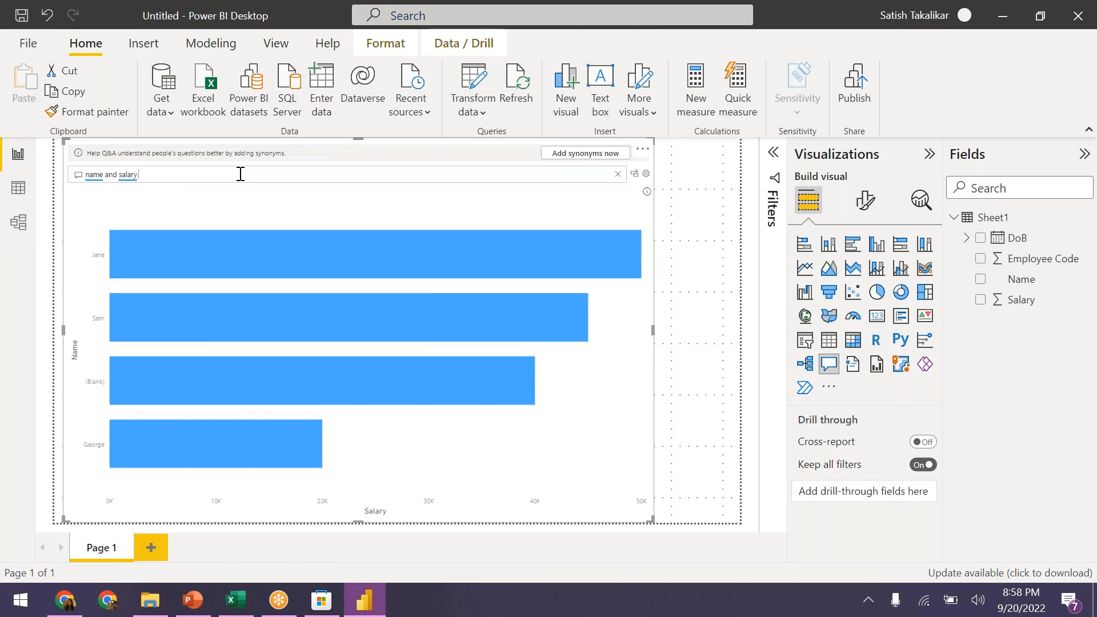
{"action": "type", "text": " pie"}
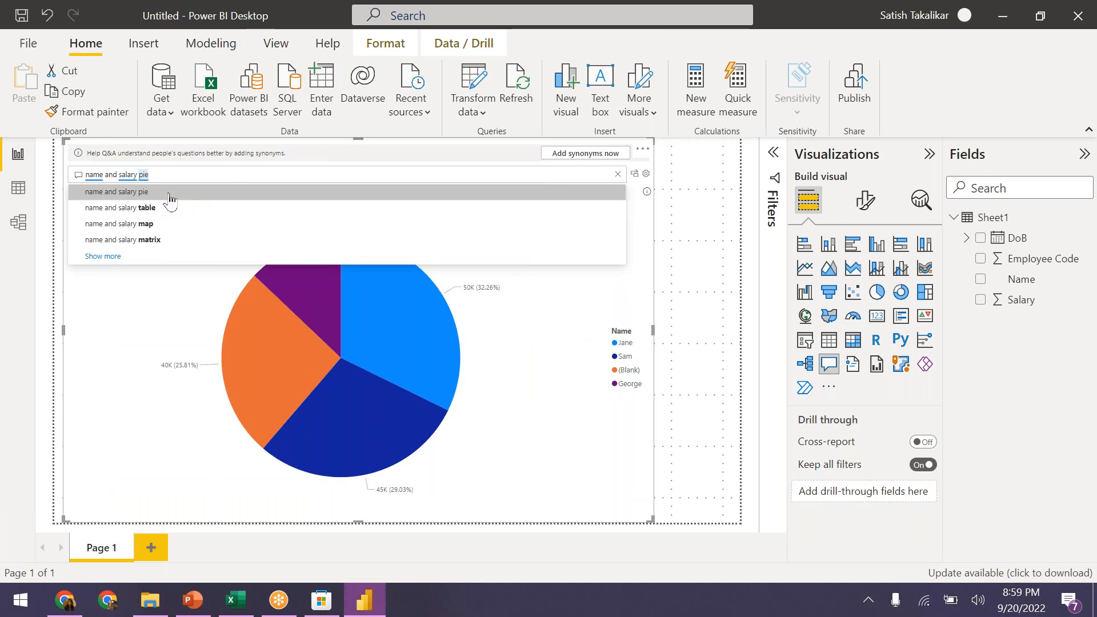
{"action": "left_click", "coordinate": [169, 197]}
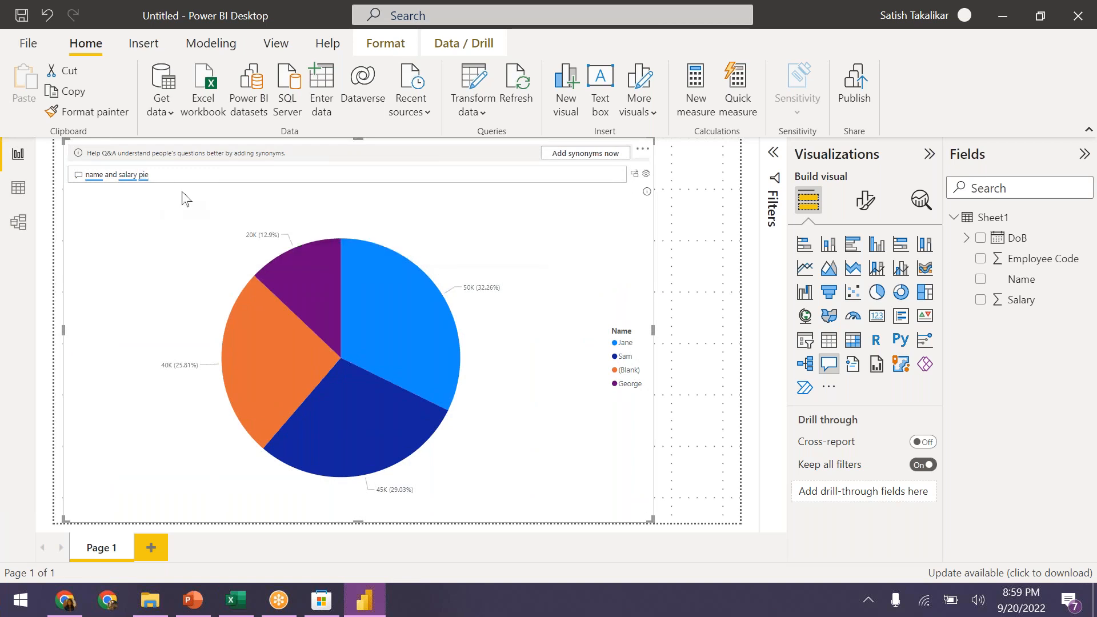
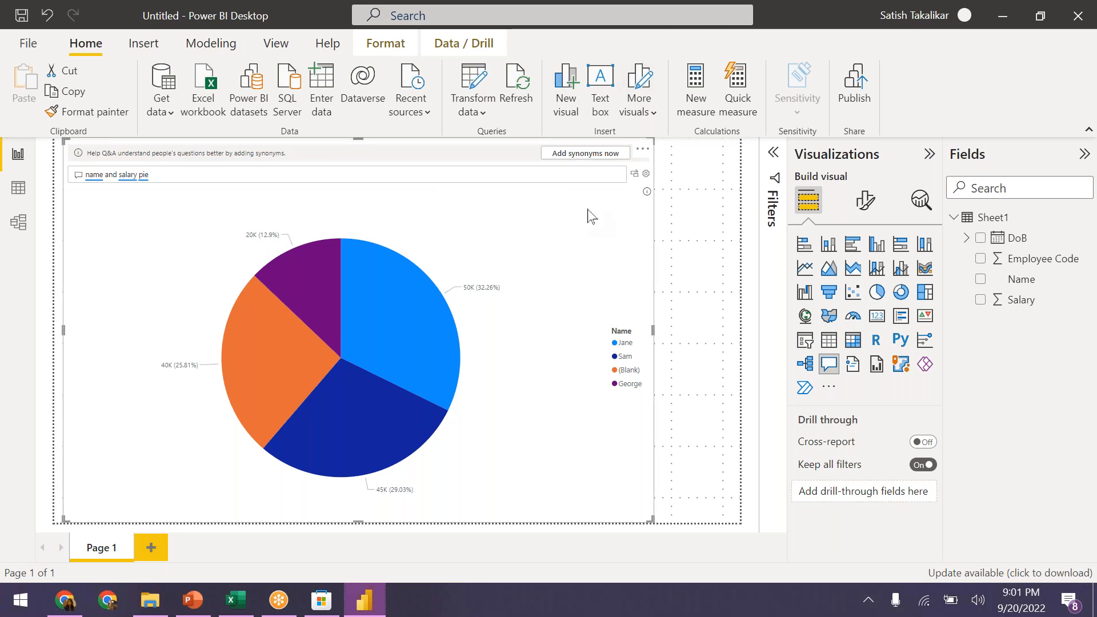
Step: Replace the Q&A visual with a clustered bar chart of Salary by Name, enlarged to fill most of the page, with the filters shown
{"action": "key", "text": "Delete"}
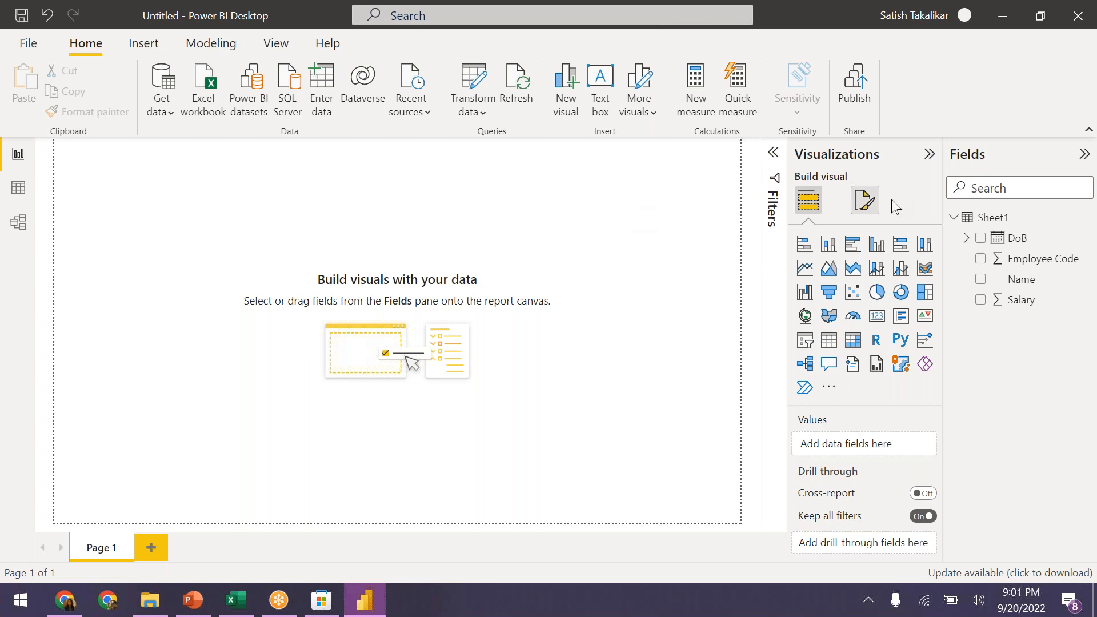
{"action": "left_click", "coordinate": [772, 153]}
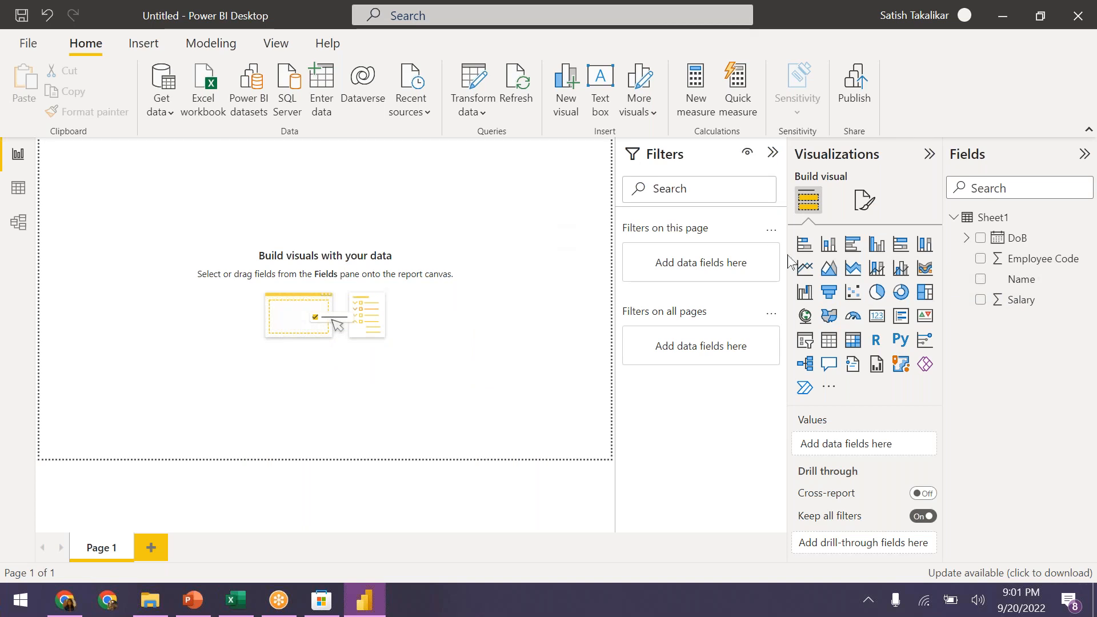
{"action": "left_click", "coordinate": [849, 248]}
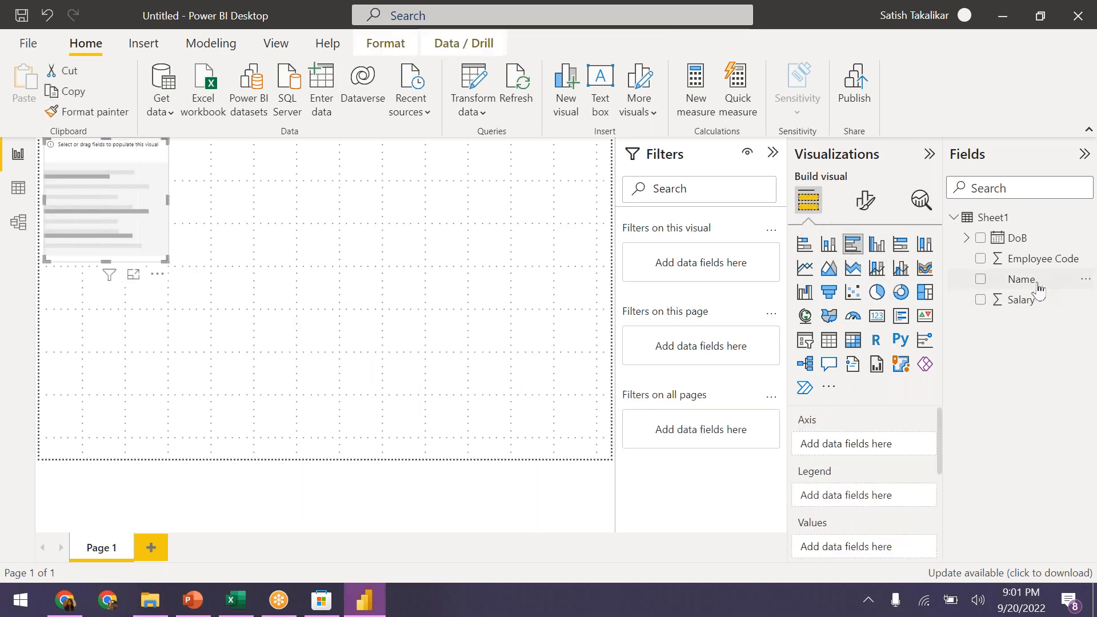
{"action": "left_click", "coordinate": [980, 278]}
{"action": "left_click", "coordinate": [980, 299]}
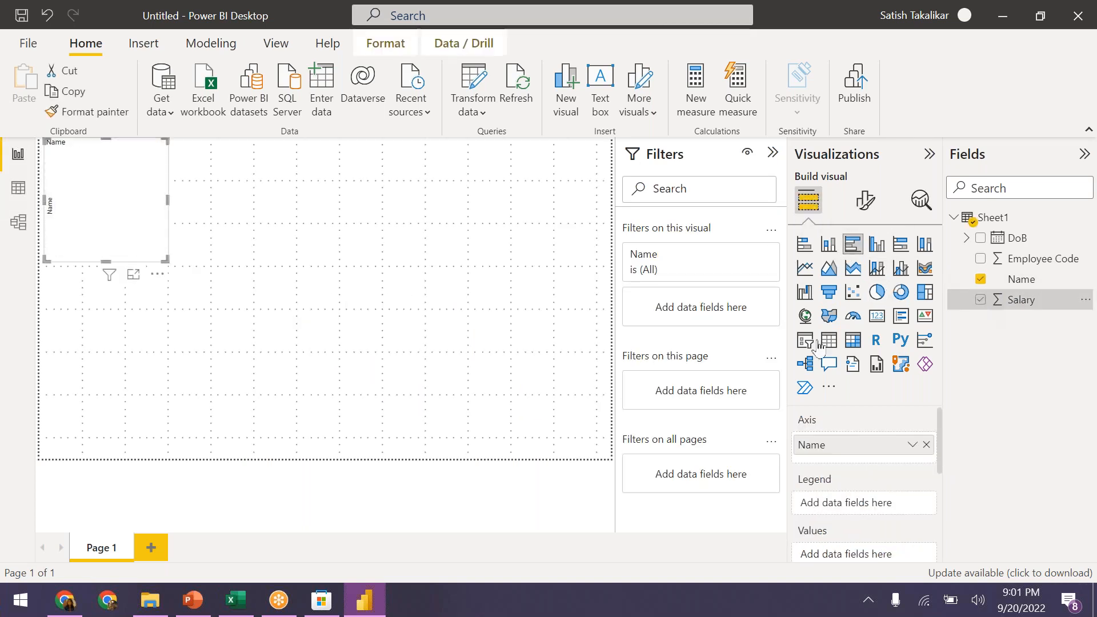
{"action": "left_click_drag", "start_coordinate": [166, 260], "coordinate": [418, 425]}
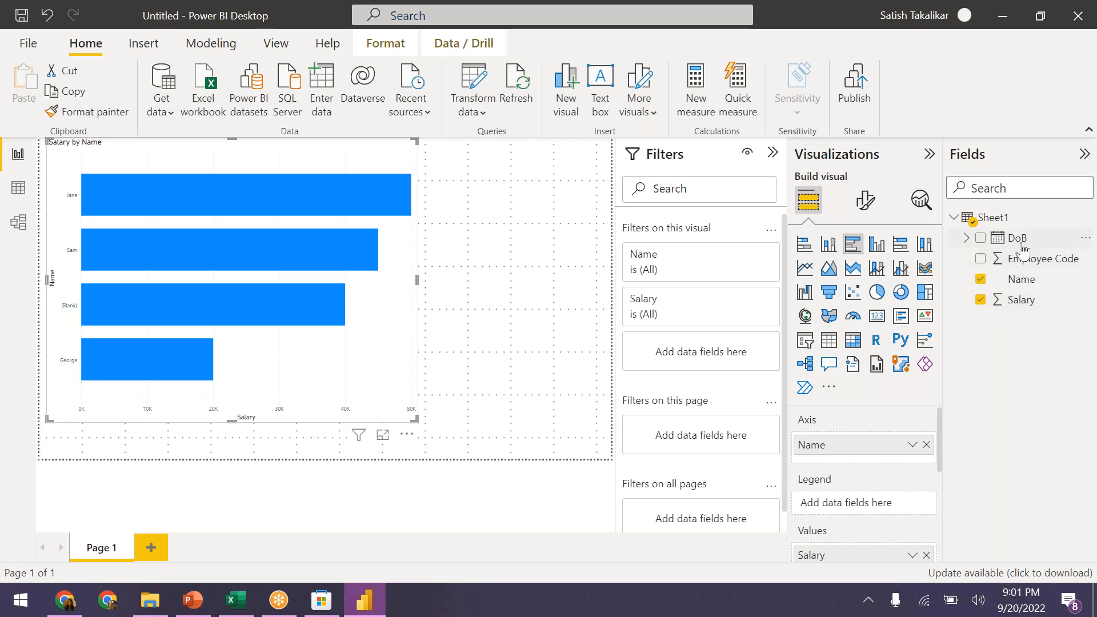
Step: Try DoB as a filter on the bar chart, and remove that filter again
{"action": "left_click_drag", "start_coordinate": [1021, 244], "coordinate": [702, 354]}
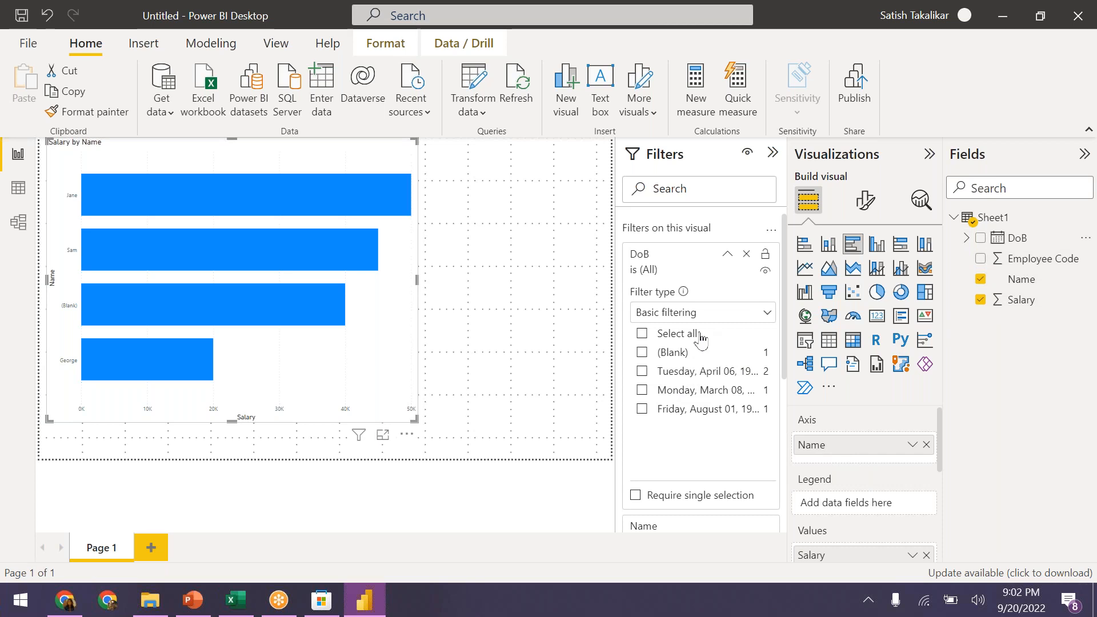
{"action": "left_click", "coordinate": [768, 313]}
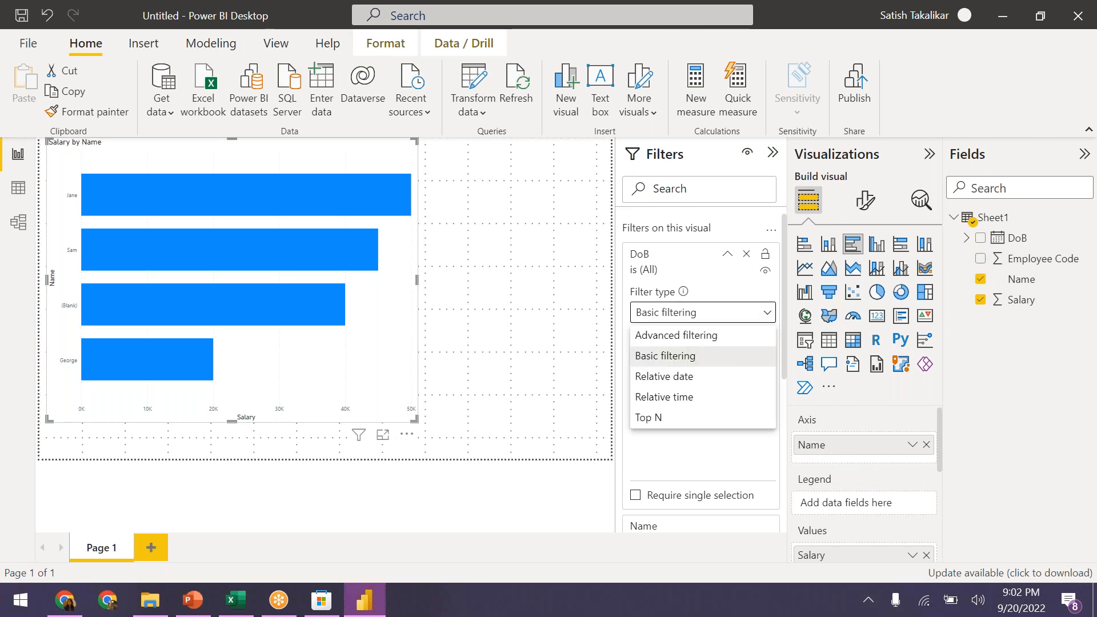
{"action": "left_click", "coordinate": [766, 312]}
{"action": "left_click", "coordinate": [746, 253]}
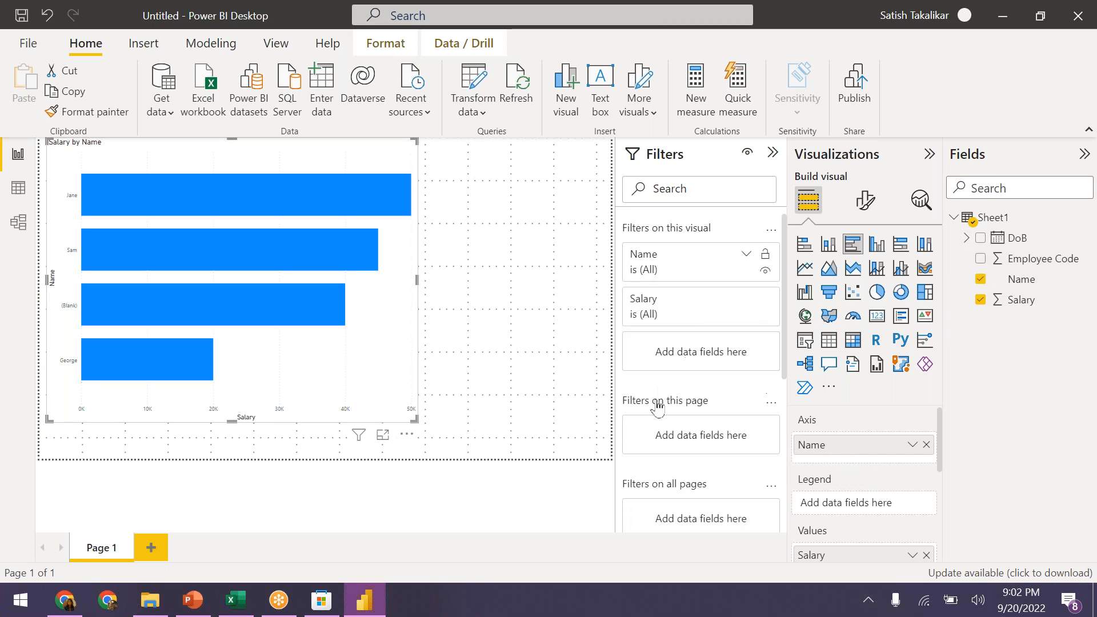
{"action": "left_click", "coordinate": [746, 300]}
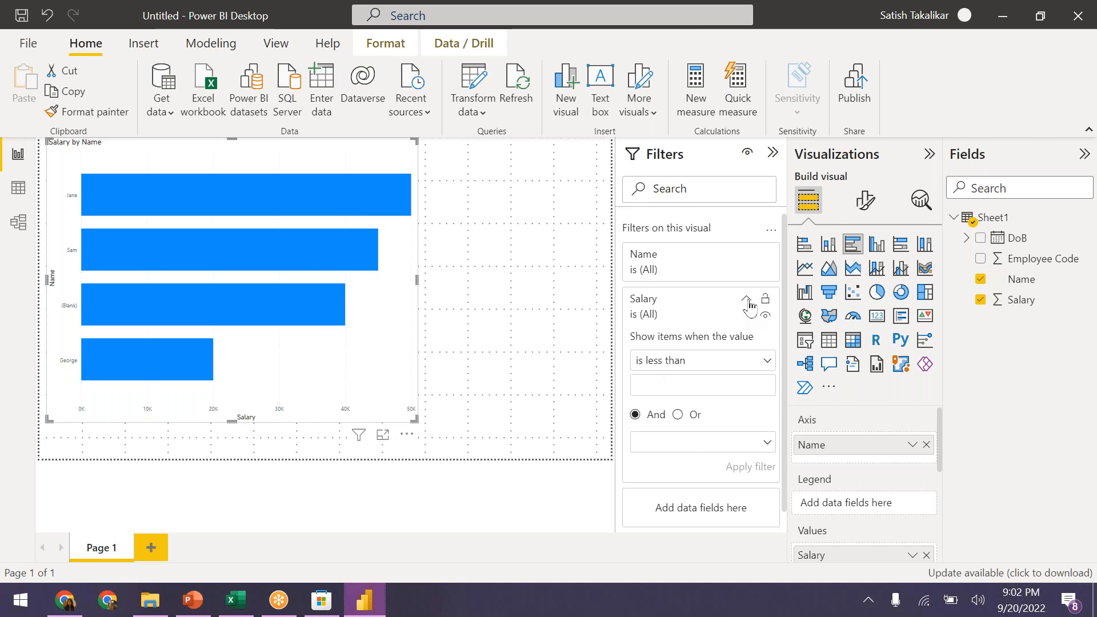
{"action": "left_click", "coordinate": [679, 387]}
{"action": "left_click", "coordinate": [694, 361]}
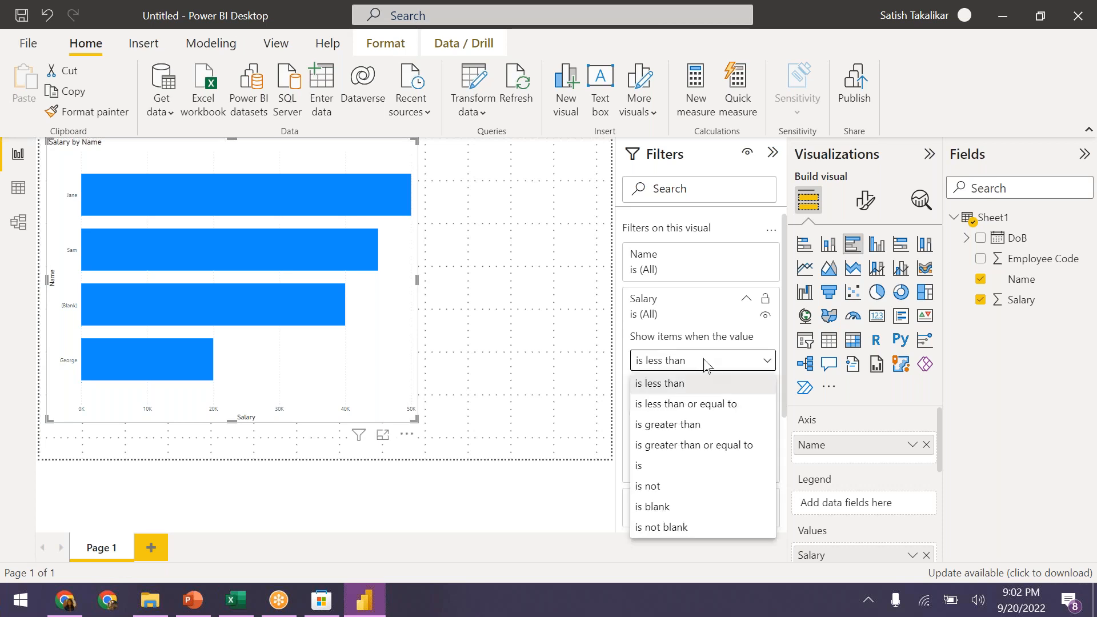
{"action": "left_click", "coordinate": [698, 425]}
{"action": "left_click", "coordinate": [698, 388]}
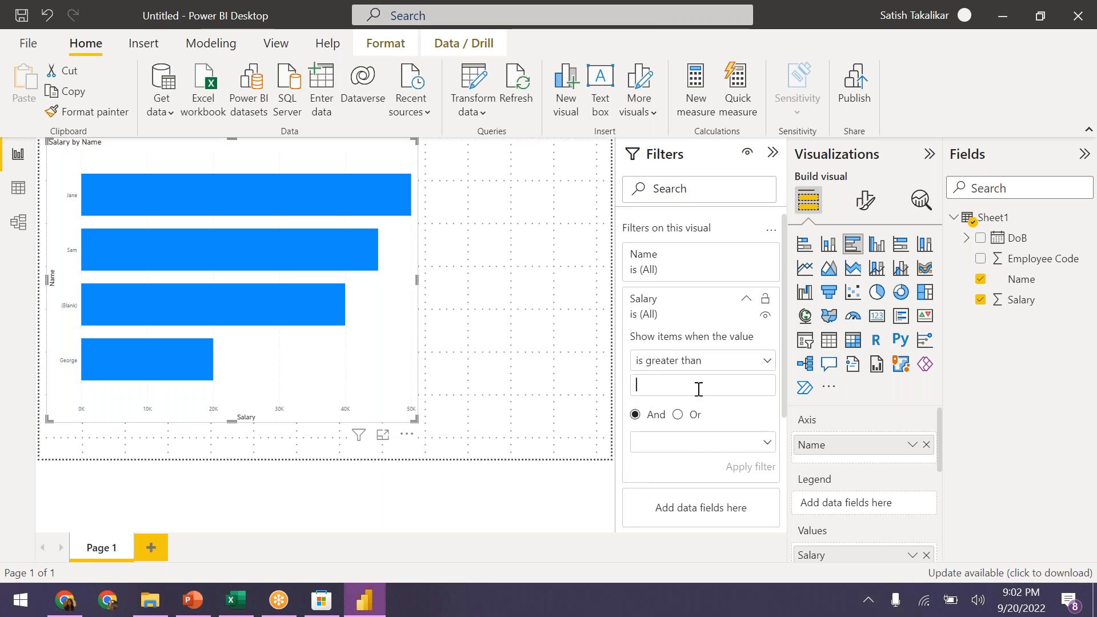
{"action": "type", "text": "30000"}
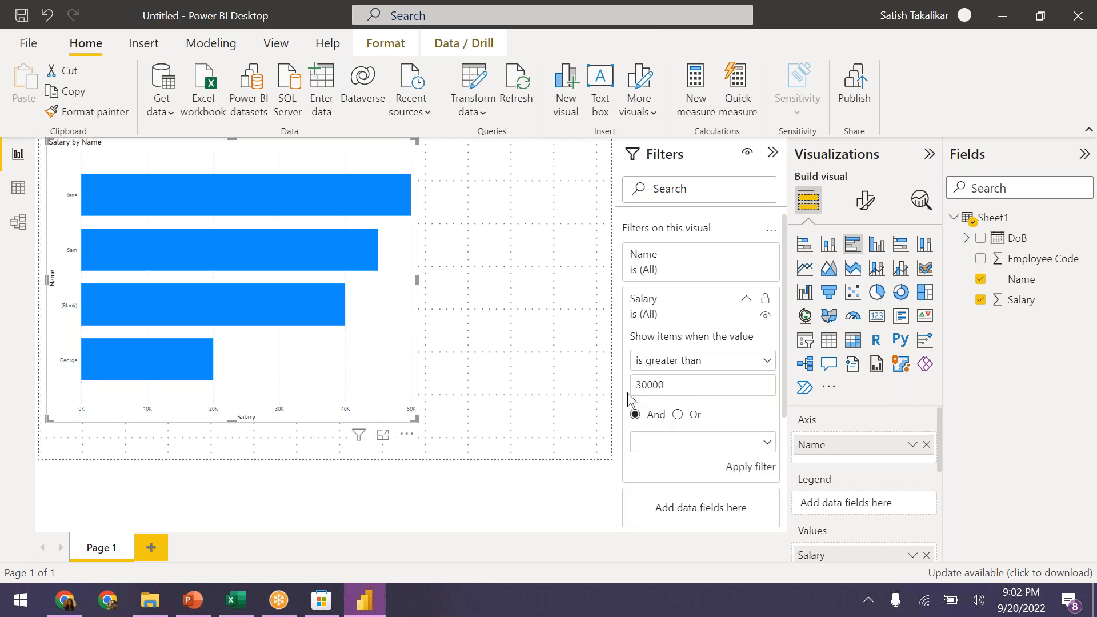
{"action": "left_click", "coordinate": [585, 372]}
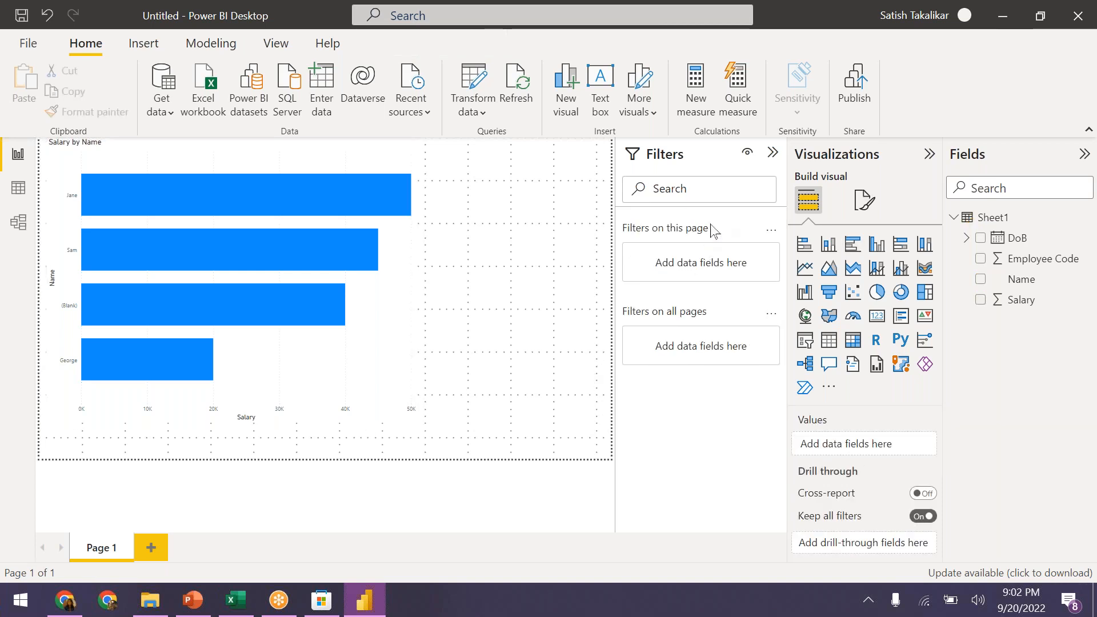
Step: Filter the bar chart to show only items whose Salary is greater than 30000
{"action": "left_click", "coordinate": [398, 310]}
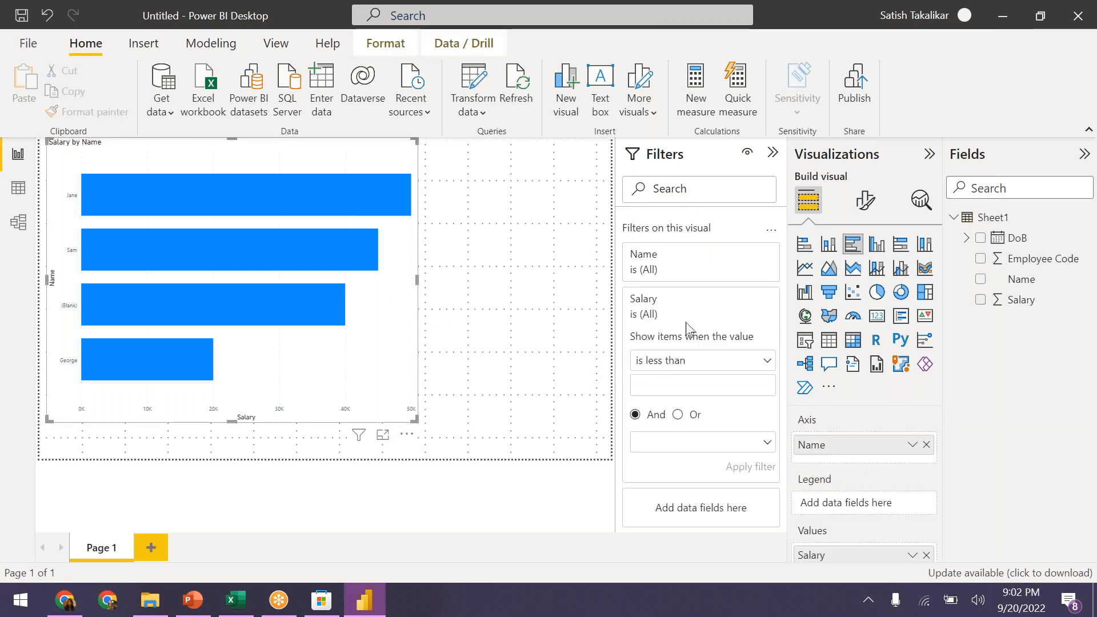
{"action": "left_click", "coordinate": [715, 364]}
{"action": "left_click", "coordinate": [685, 424]}
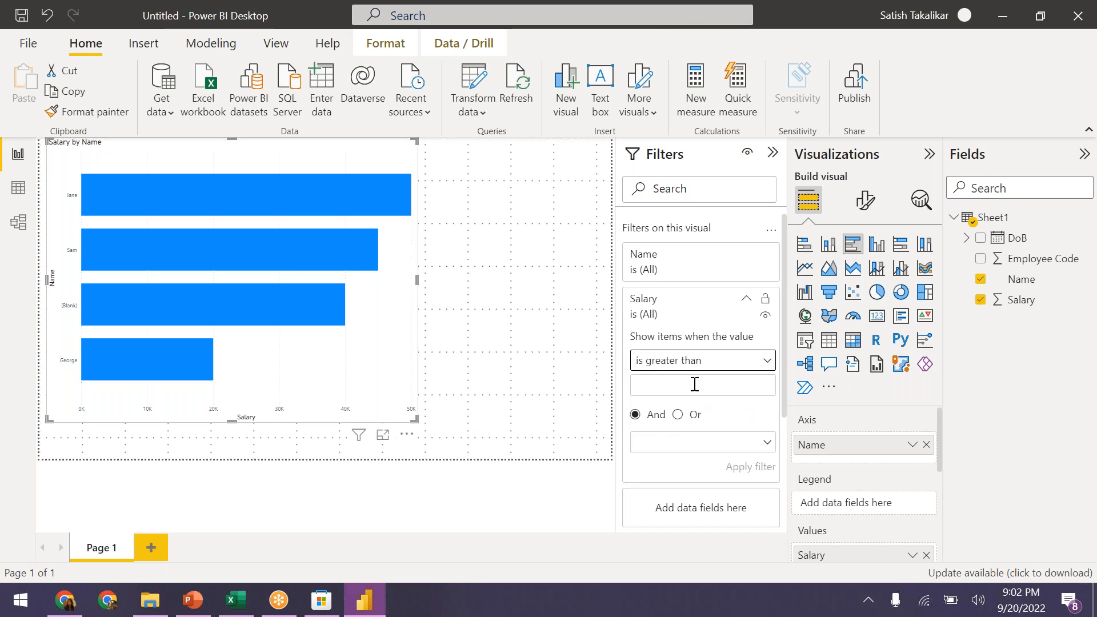
{"action": "left_click", "coordinate": [695, 384]}
{"action": "type", "text": "30000"}
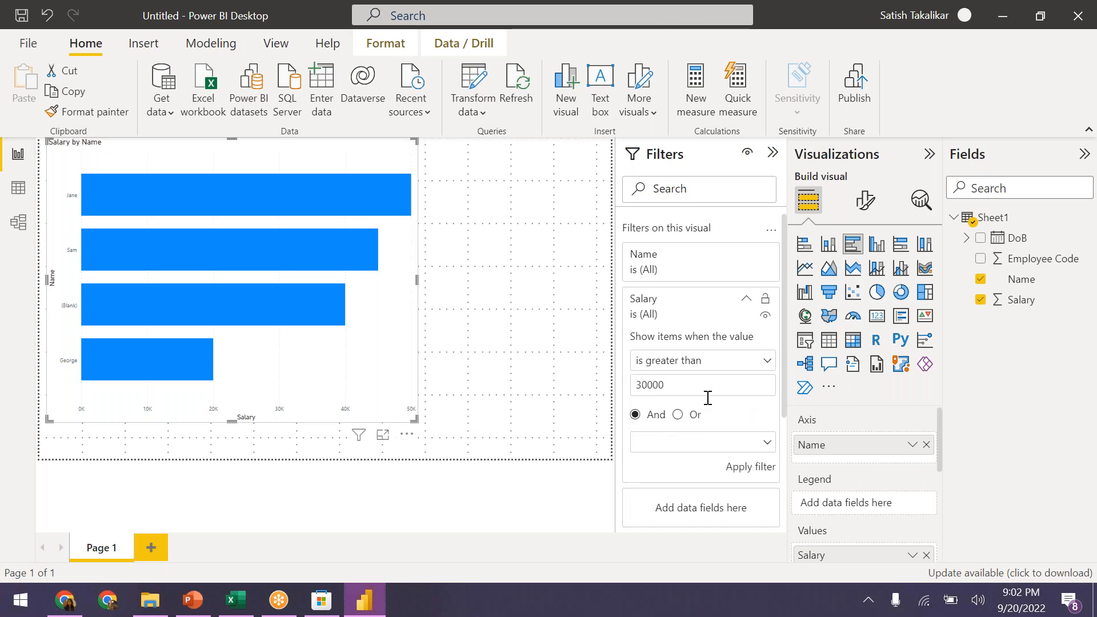
{"action": "left_click", "coordinate": [759, 467]}
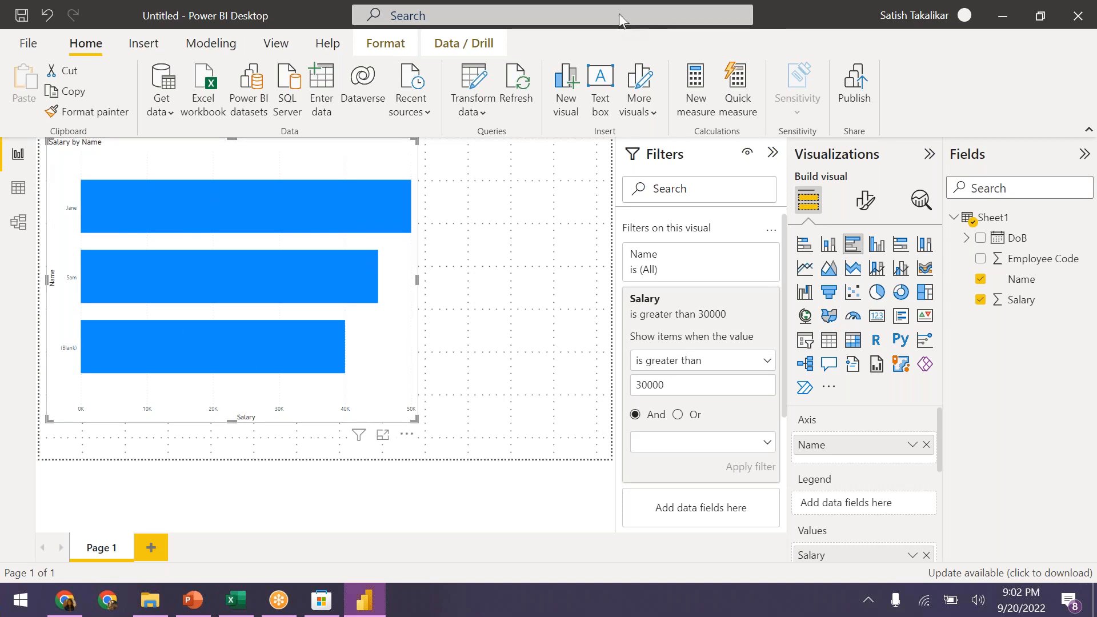
{"action": "mouse_move", "coordinate": [276, 615]}
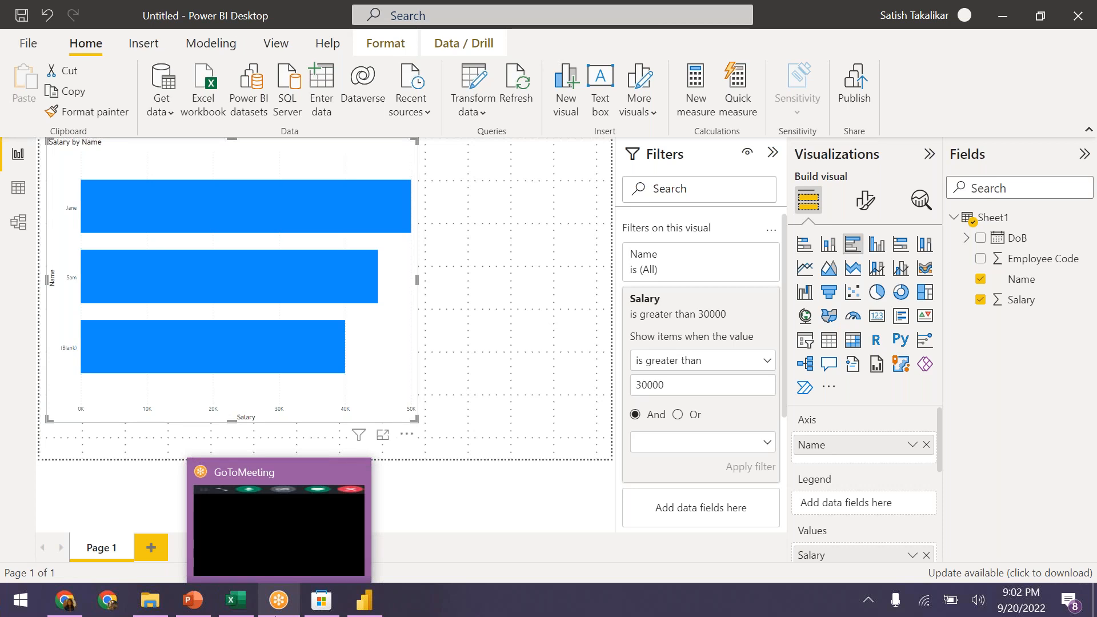
{"action": "left_click", "coordinate": [548, 370]}
{"action": "left_click", "coordinate": [398, 327]}
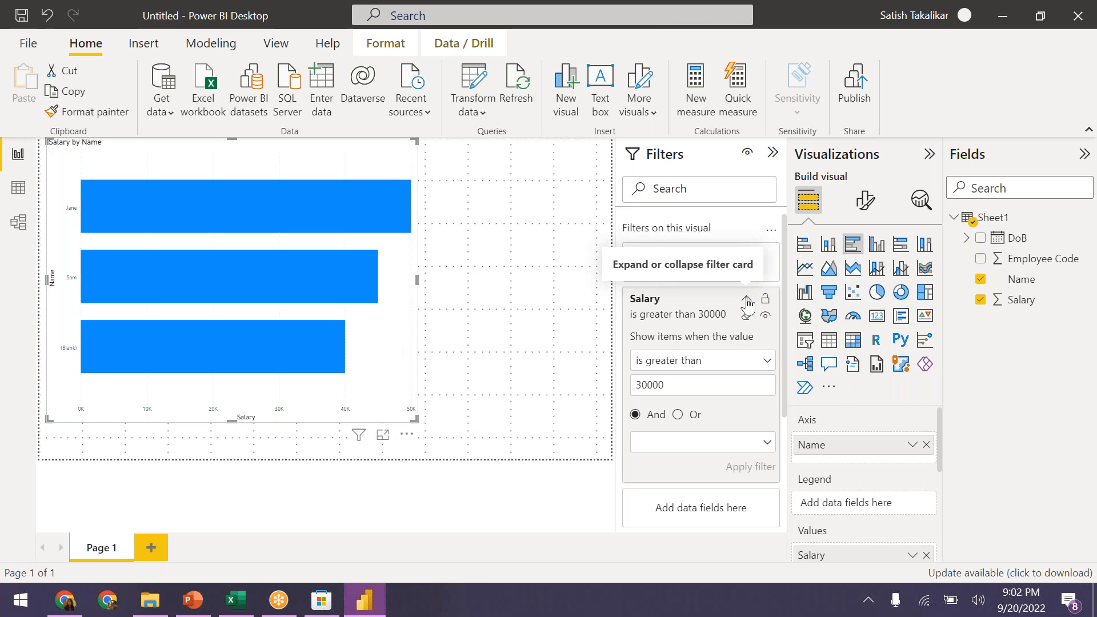
{"action": "left_click", "coordinate": [649, 362]}
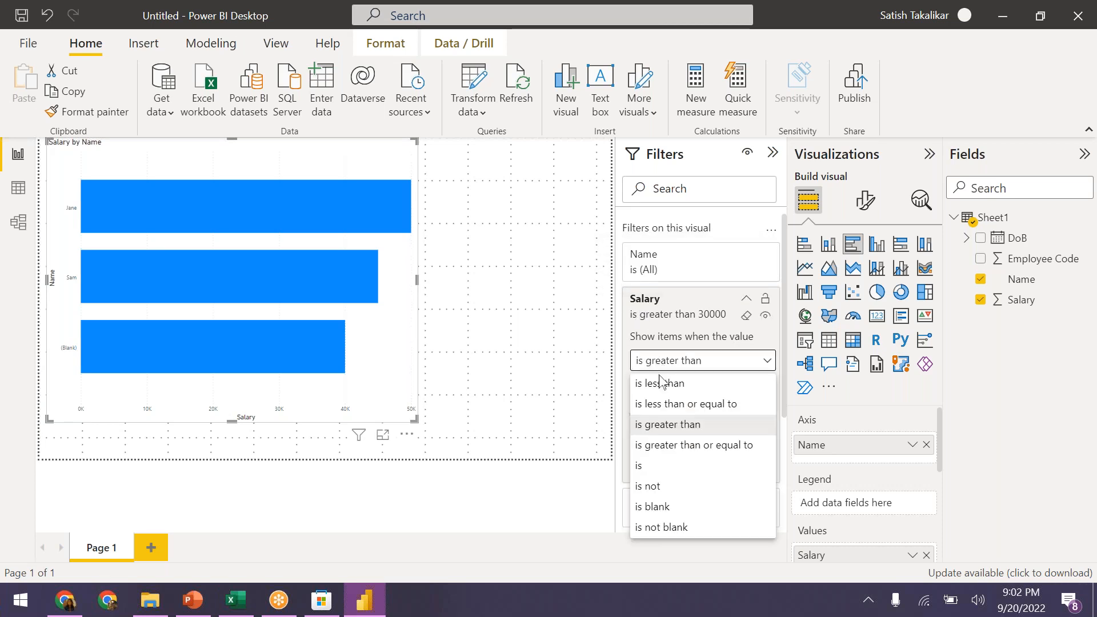
{"action": "left_click", "coordinate": [667, 430]}
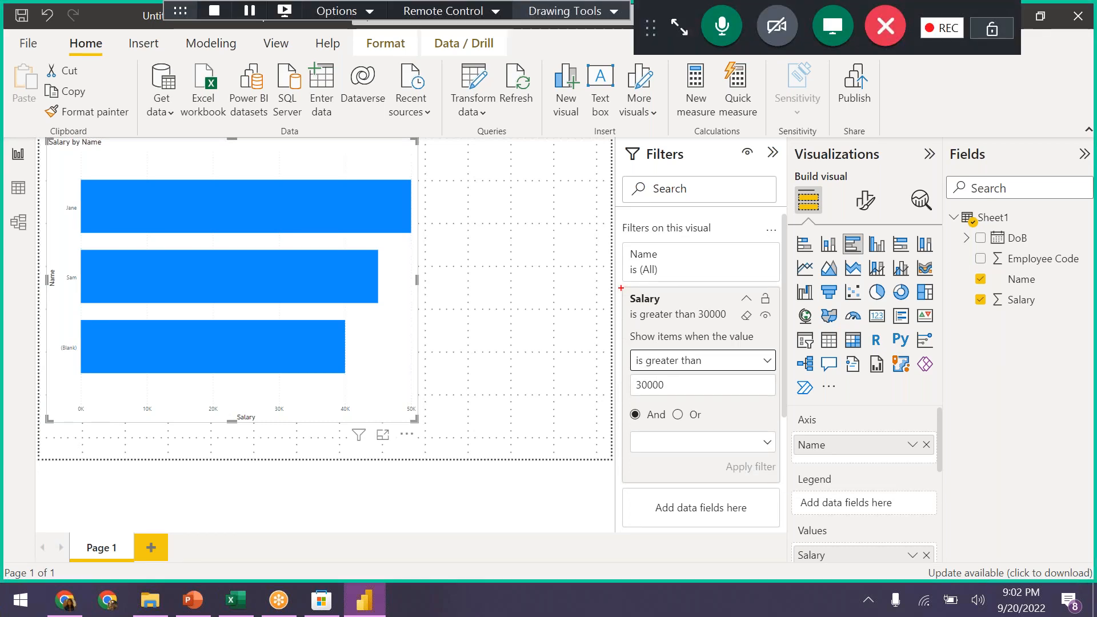
{"action": "mouse_move", "coordinate": [625, 340]}
{"action": "left_mouse_down"}
{"action": "mouse_move", "coordinate": [634, 393]}
{"action": "mouse_move", "coordinate": [785, 406]}
{"action": "left_mouse_up"}
{"action": "left_click_drag", "start_coordinate": [713, 455], "coordinate": [780, 480]}
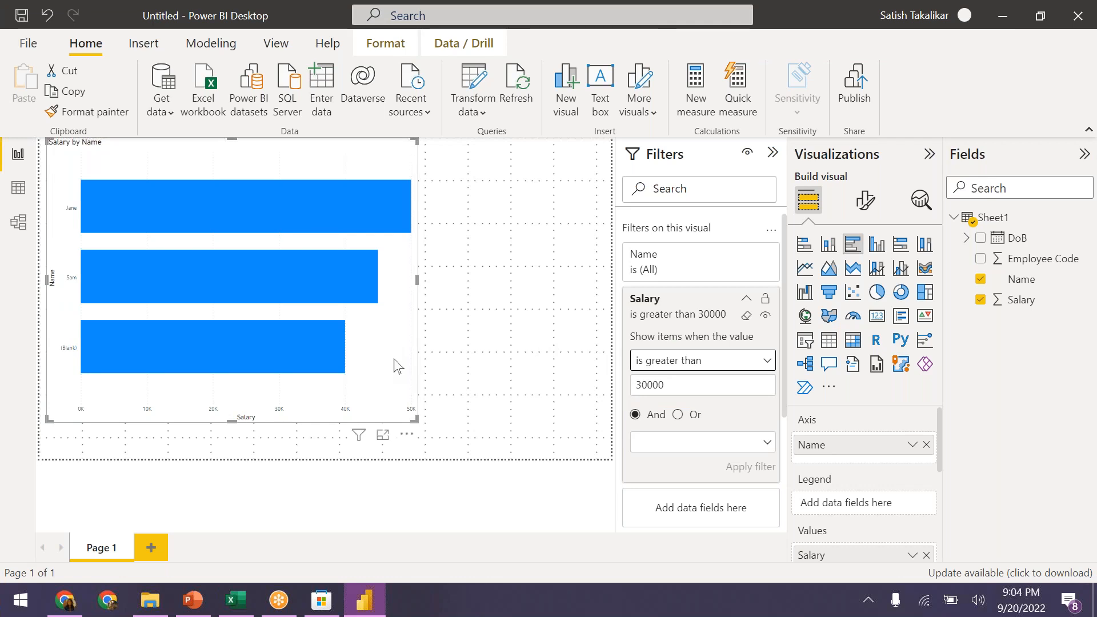
{"action": "left_click", "coordinate": [465, 343]}
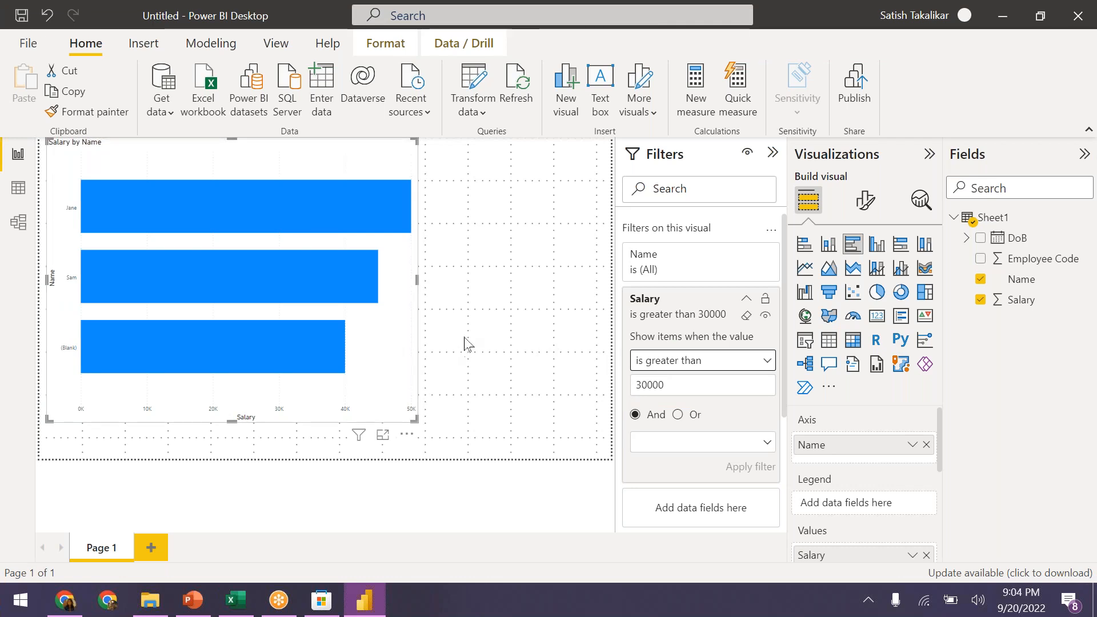
{"action": "left_click", "coordinate": [414, 352]}
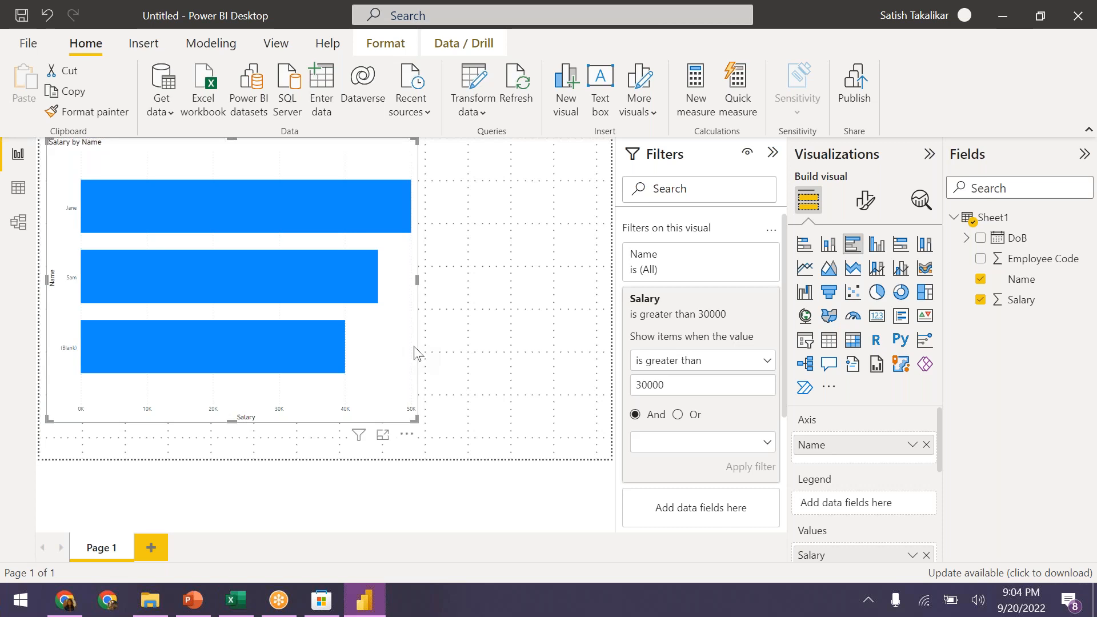
Step: Delete the Salary by Name bar chart and connect to the Excel workbook Country Population by Year.xlsx
{"action": "key", "text": "Delete"}
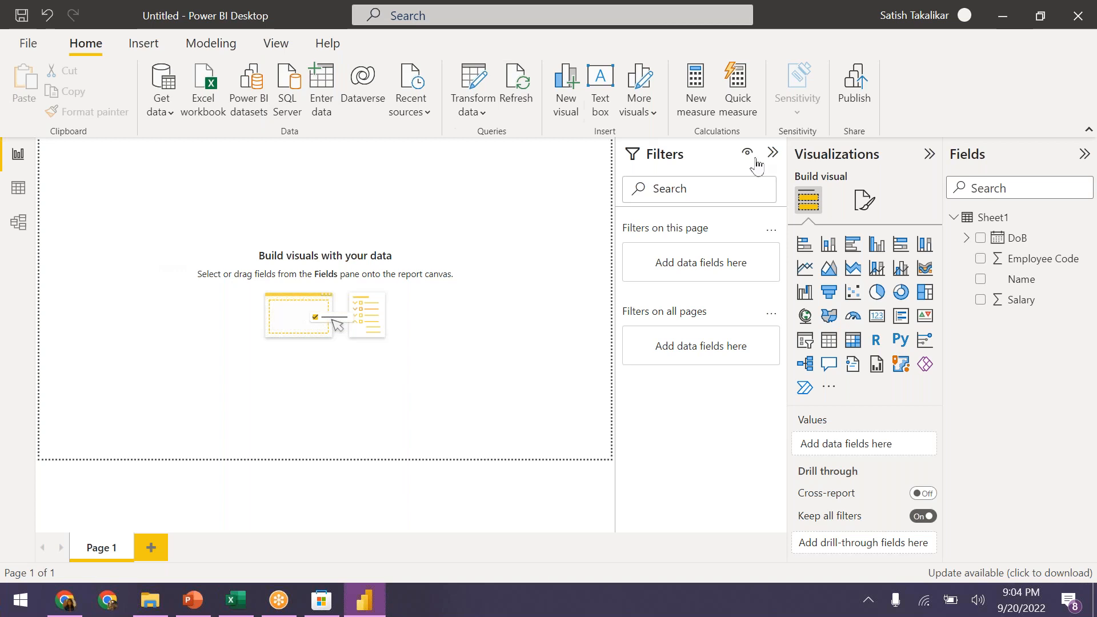
{"action": "left_click", "coordinate": [206, 92]}
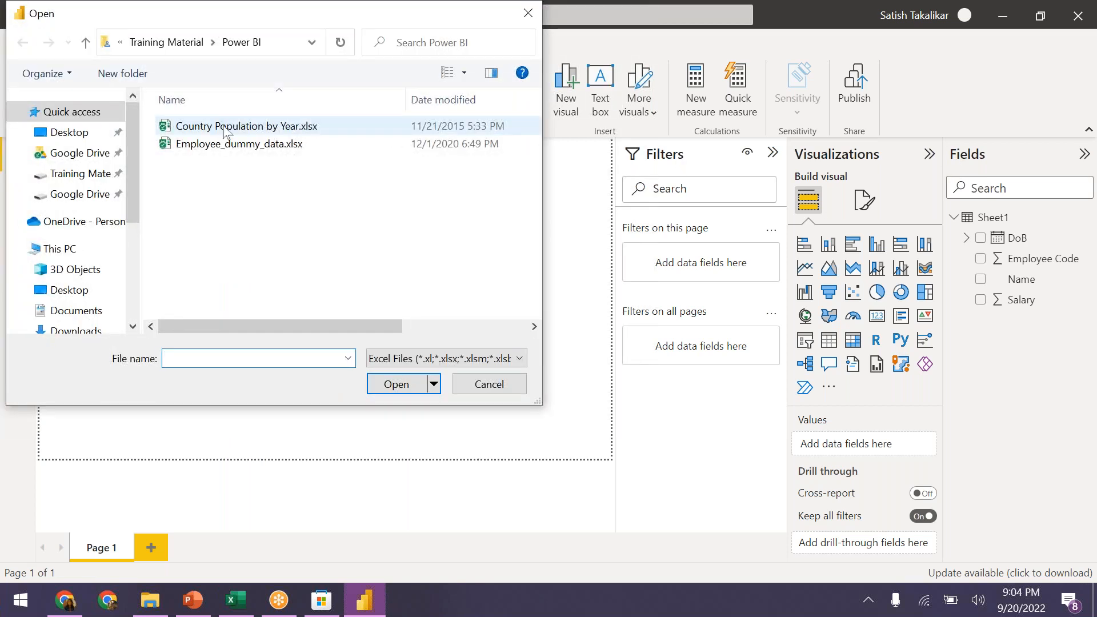
{"action": "left_click", "coordinate": [226, 131]}
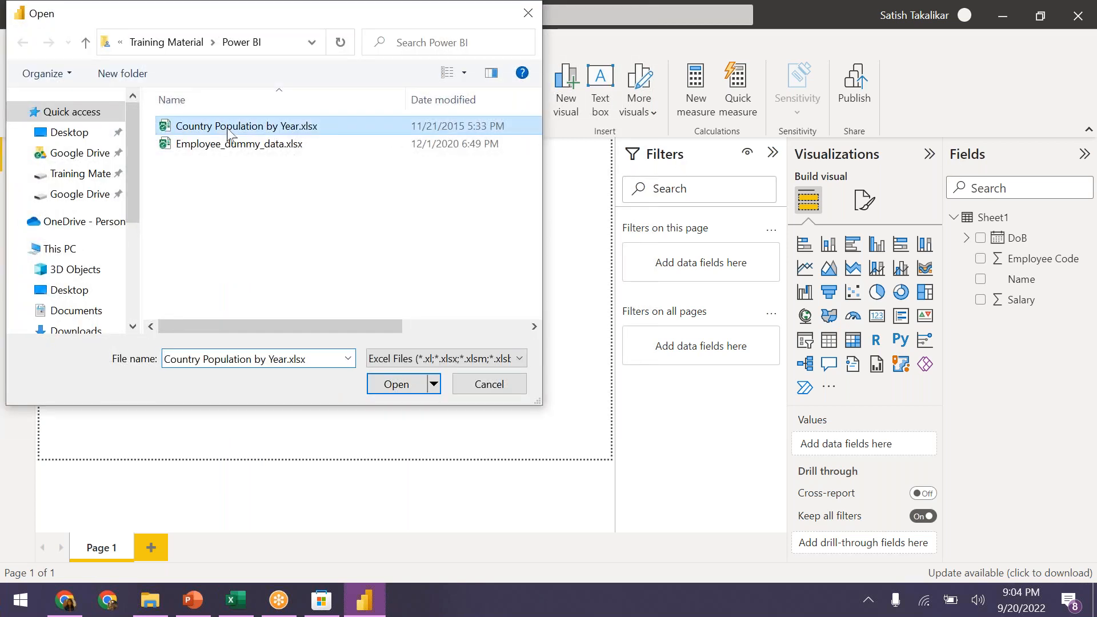
{"action": "left_click", "coordinate": [395, 385]}
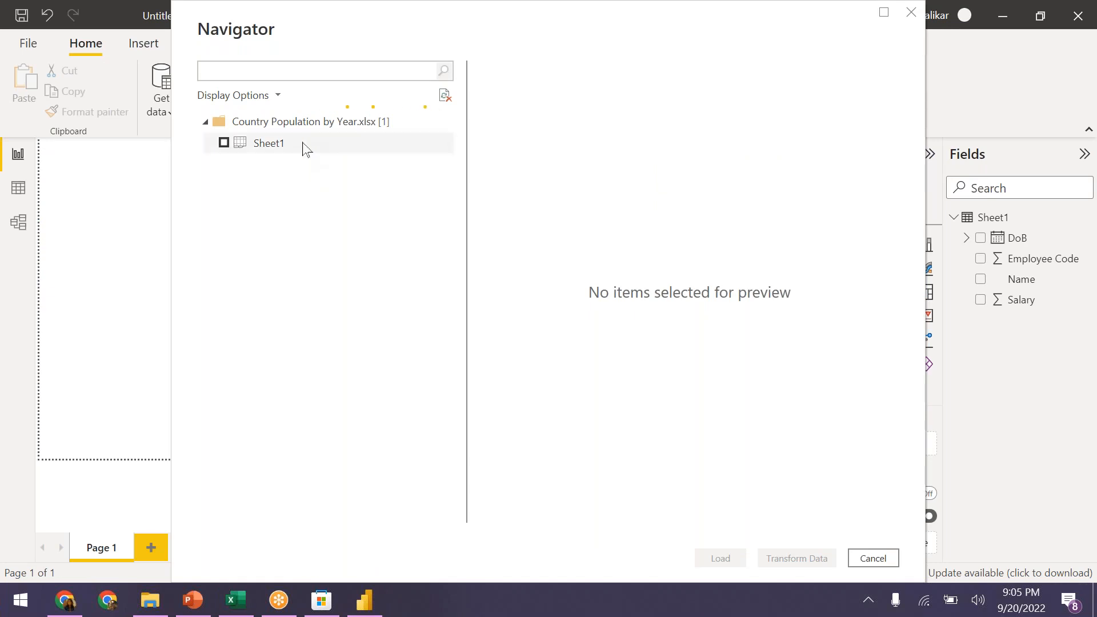
Step: Preview Sheet1 of the population workbook and look across its columns
{"action": "left_click", "coordinate": [306, 149]}
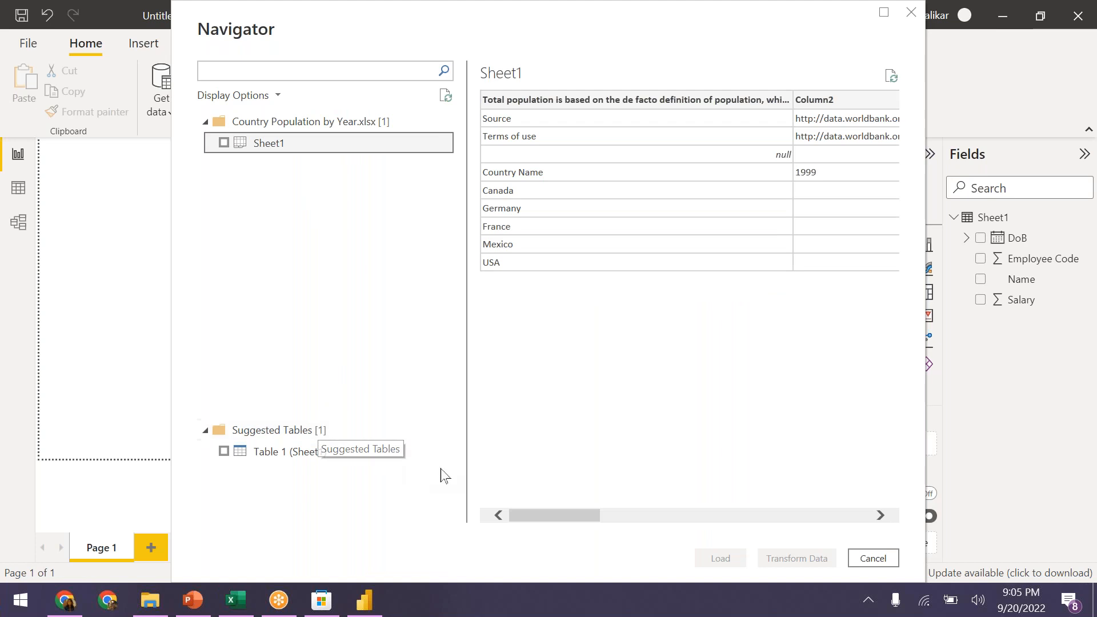
{"action": "left_click_drag", "start_coordinate": [559, 515], "coordinate": [457, 474]}
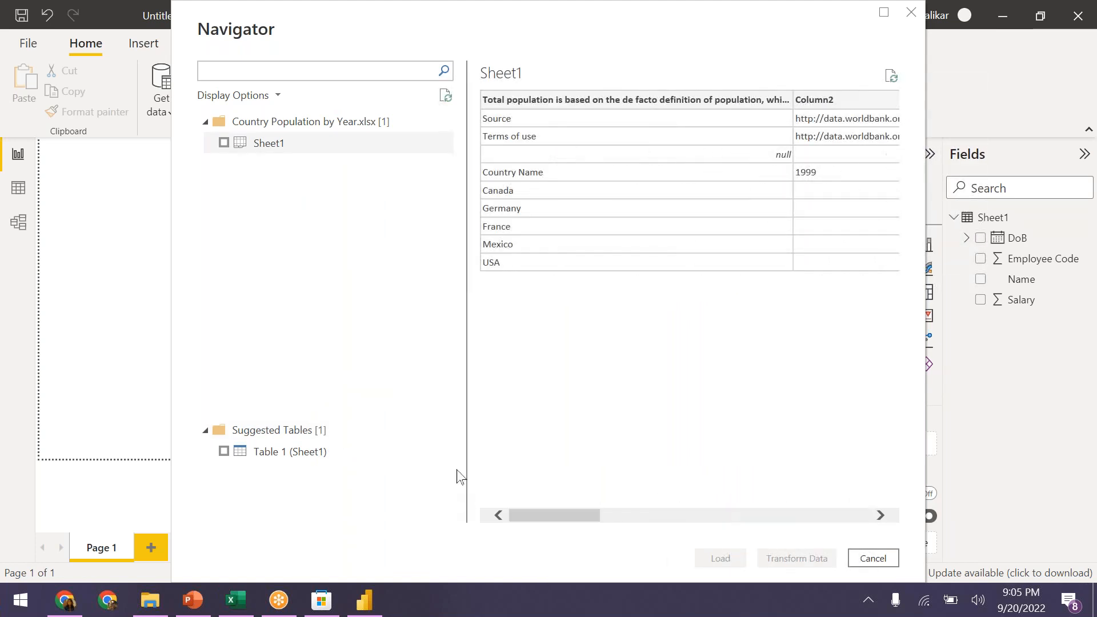
{"action": "left_click_drag", "start_coordinate": [558, 521], "coordinate": [498, 518]}
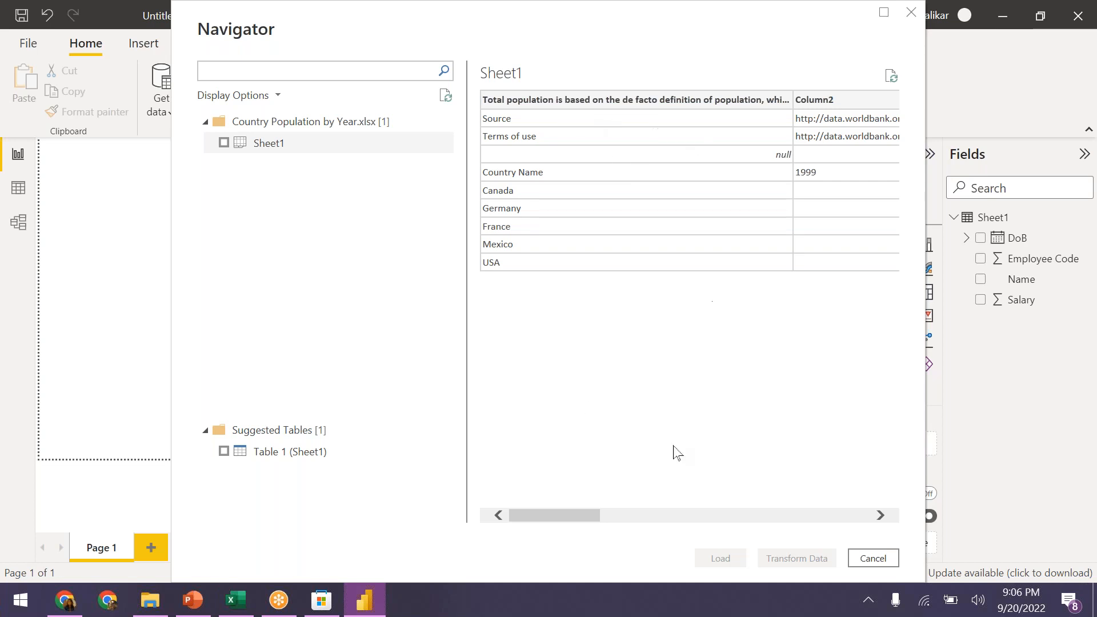
{"action": "left_click_drag", "start_coordinate": [591, 520], "coordinate": [536, 543]}
{"action": "left_click_drag", "start_coordinate": [528, 514], "coordinate": [598, 514]}
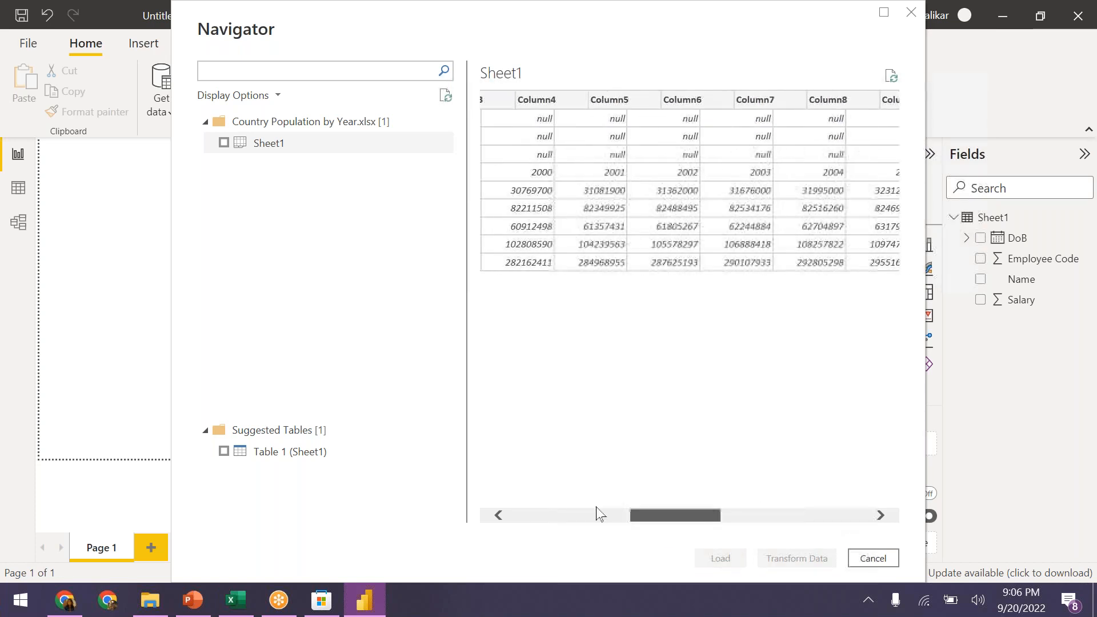
Step: Choose Sheet1 of Country Population by Year.xlsx for import and open it in the Power Query Editor with Transform Data
{"action": "left_click", "coordinate": [223, 142]}
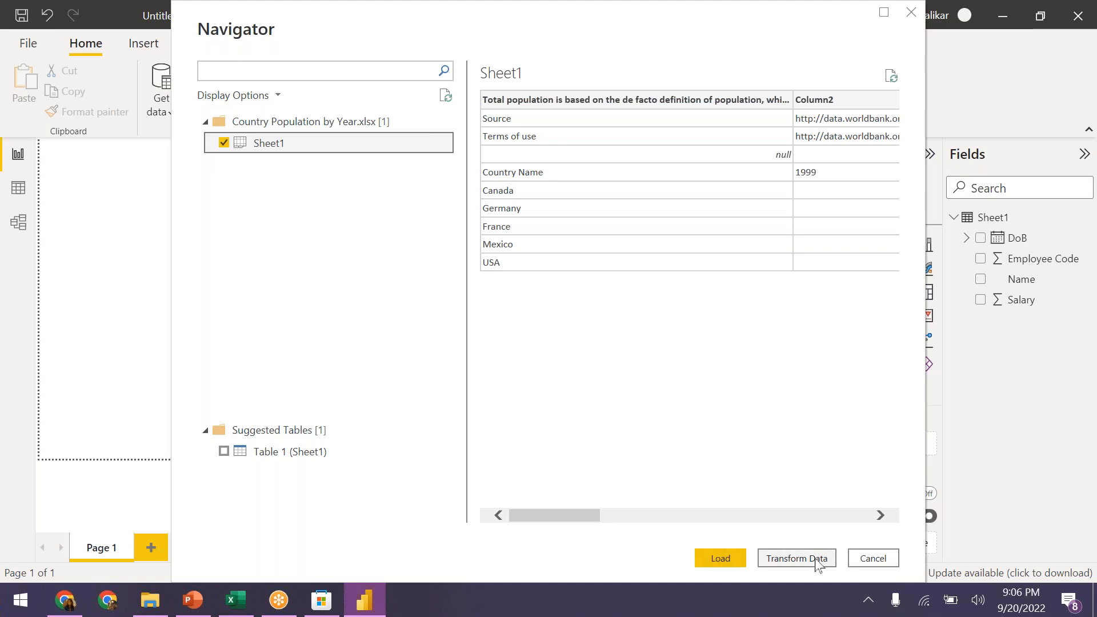
{"action": "key", "text": "ctrl+2"}
{"action": "mouse_move", "coordinate": [745, 531]}
{"action": "left_mouse_down"}
{"action": "mouse_move", "coordinate": [765, 575]}
{"action": "mouse_move", "coordinate": [845, 574]}
{"action": "left_mouse_up"}
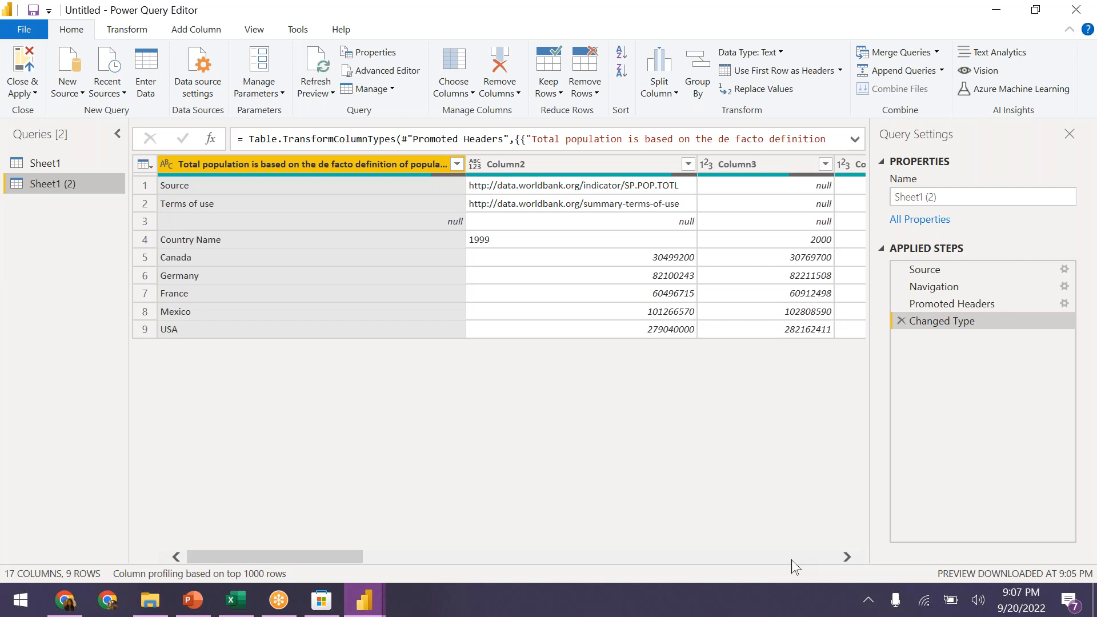
Step: Switch to the main Power BI Desktop report window and back to the Power Query Editor to compare the two
{"action": "left_click", "coordinate": [244, 14]}
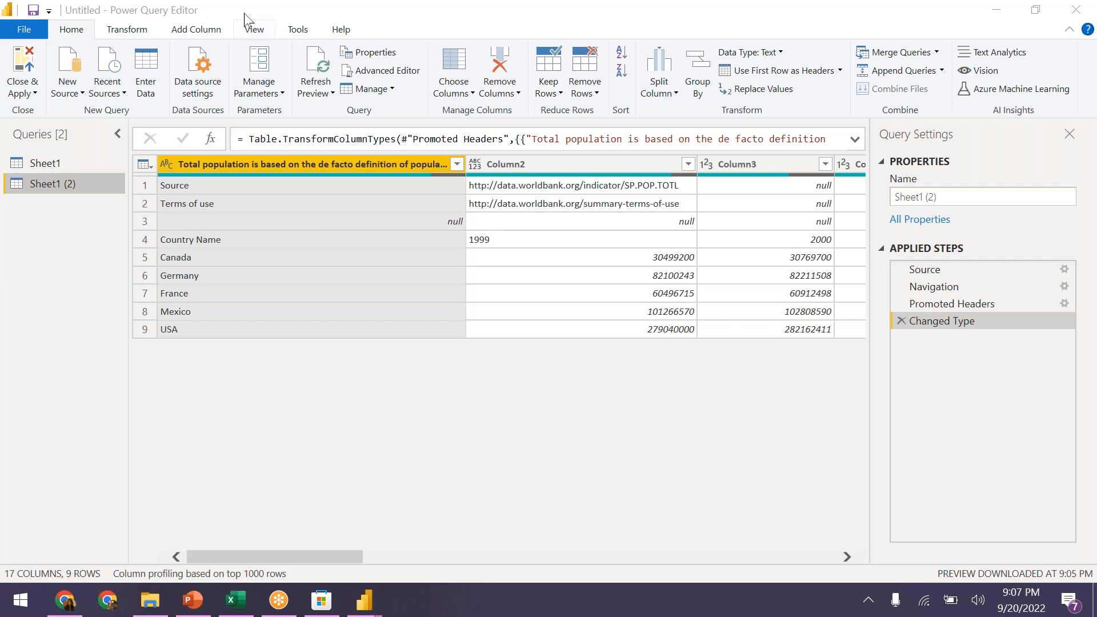
{"action": "left_click", "coordinate": [394, 425]}
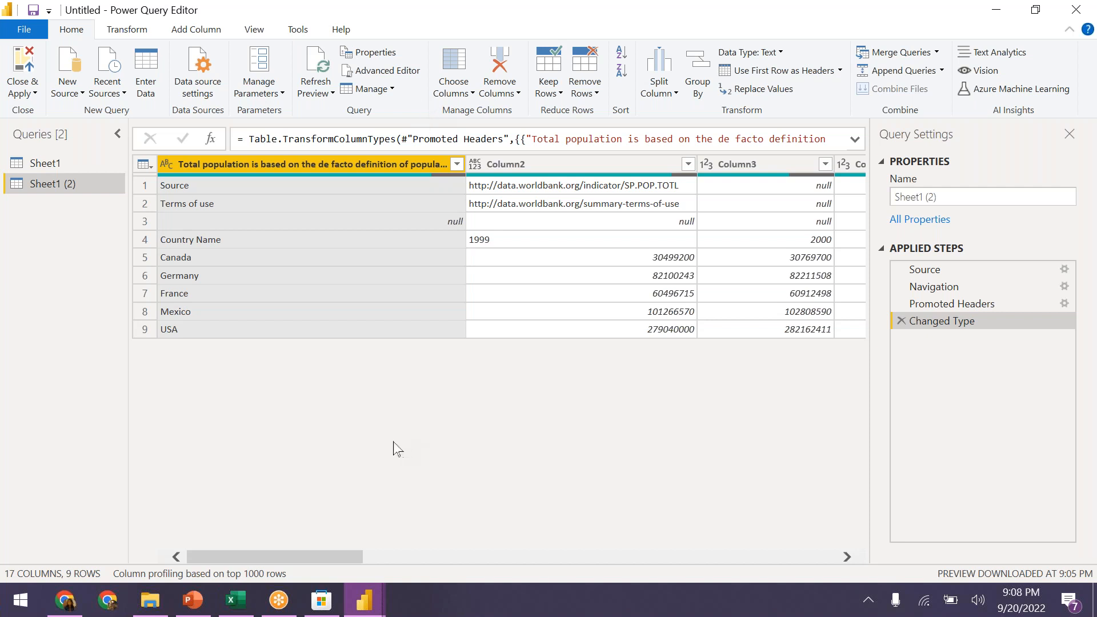
{"action": "left_click", "coordinate": [373, 600]}
{"action": "left_click", "coordinate": [262, 497]}
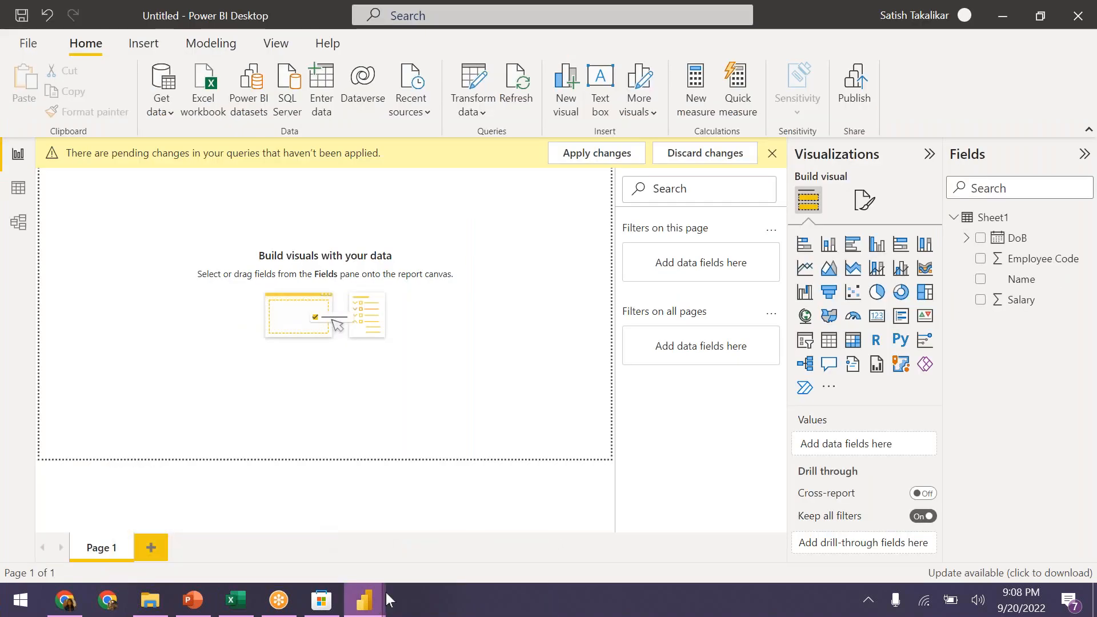
{"action": "mouse_move", "coordinate": [377, 607]}
{"action": "left_click", "coordinate": [429, 517]}
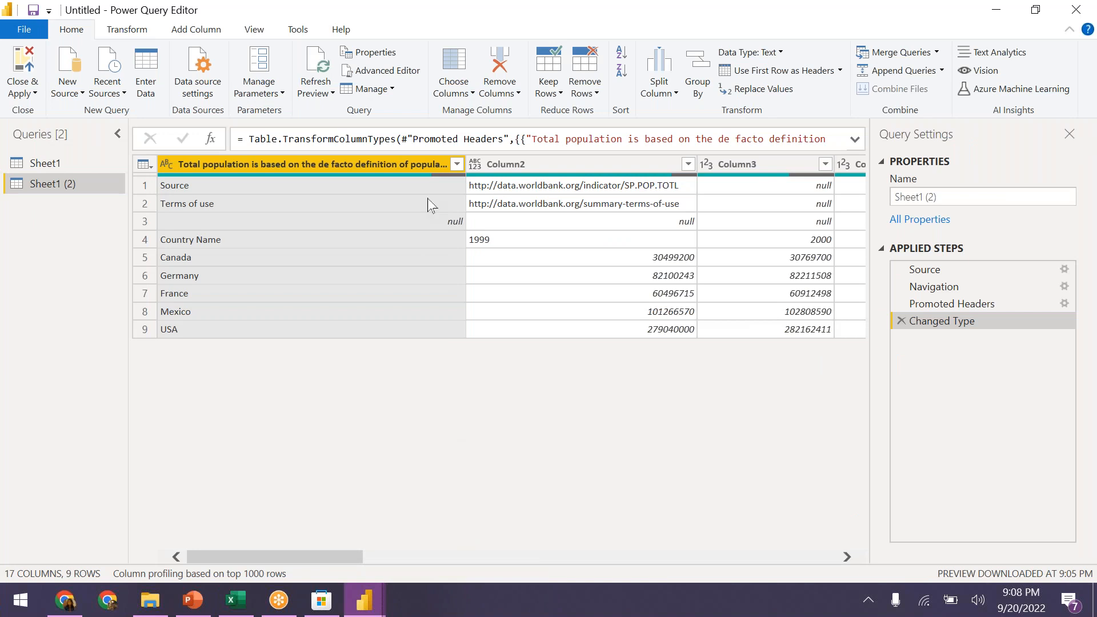
Step: Examine the Source, Terms of use and null rows above the country data in the Sheet1 (2) query
{"action": "left_click", "coordinate": [342, 182]}
{"action": "left_click", "coordinate": [342, 206]}
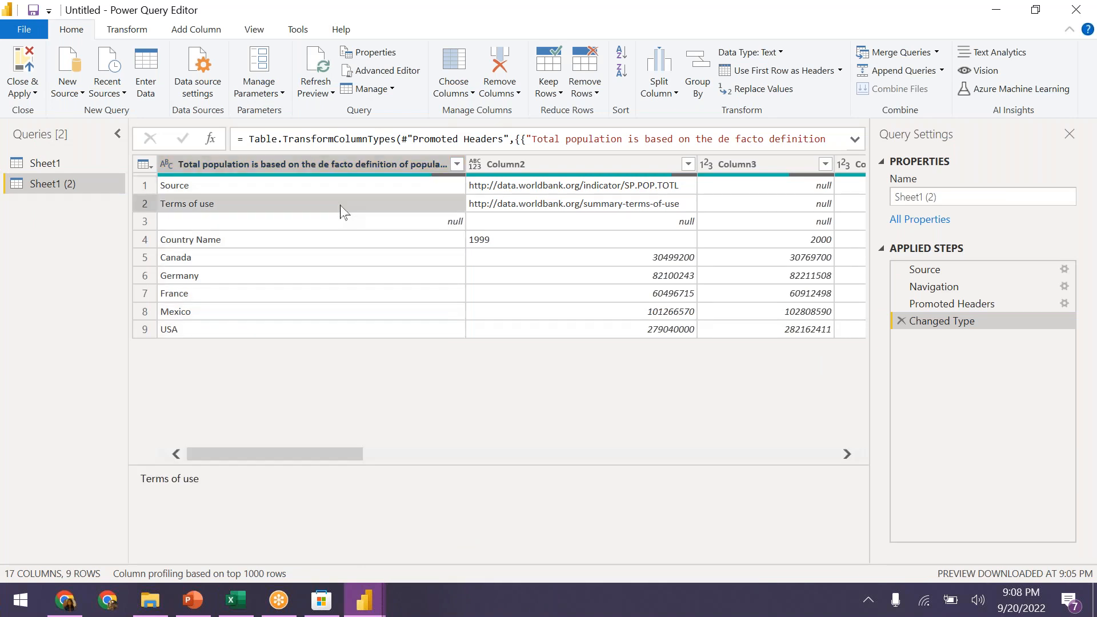
{"action": "left_click", "coordinate": [337, 225]}
{"action": "left_click", "coordinate": [381, 206]}
{"action": "left_click", "coordinate": [386, 184]}
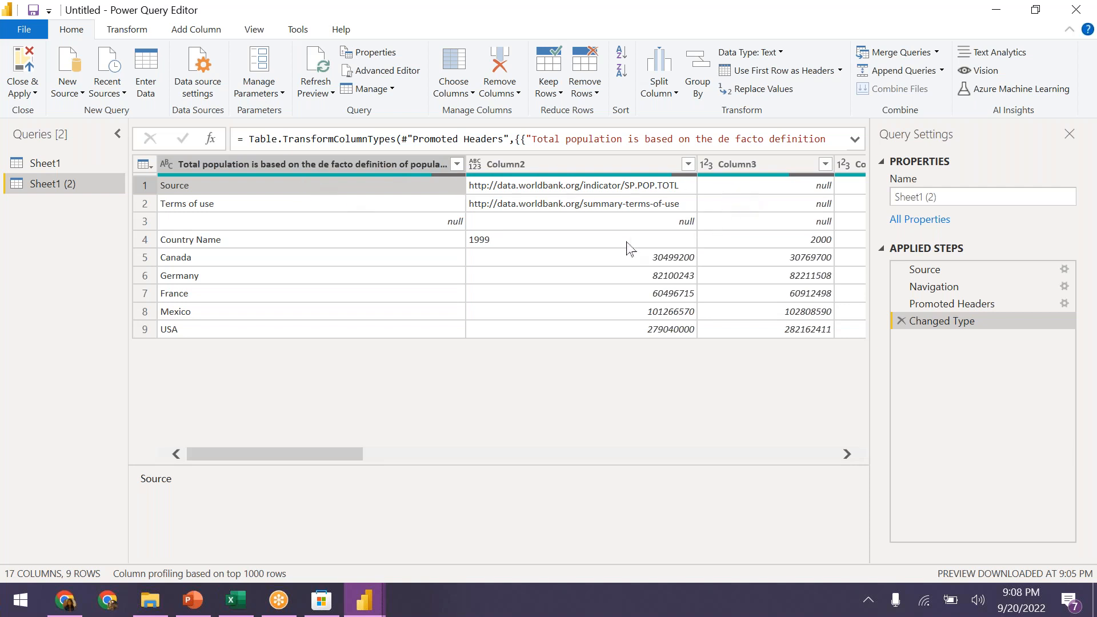
{"action": "left_click", "coordinate": [407, 228]}
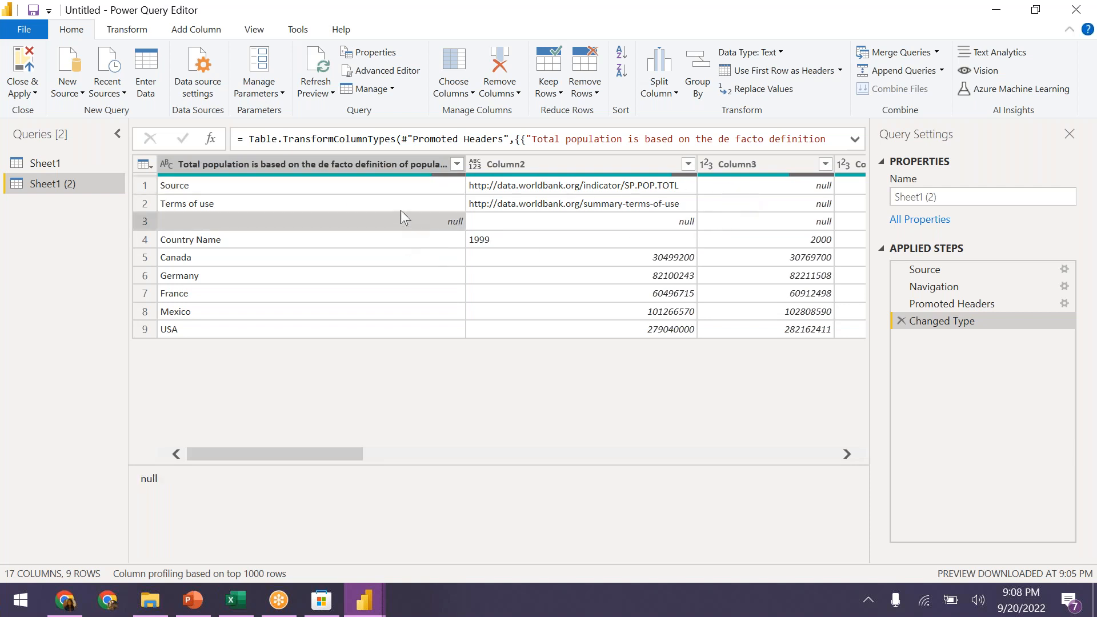
{"action": "left_click", "coordinate": [398, 207]}
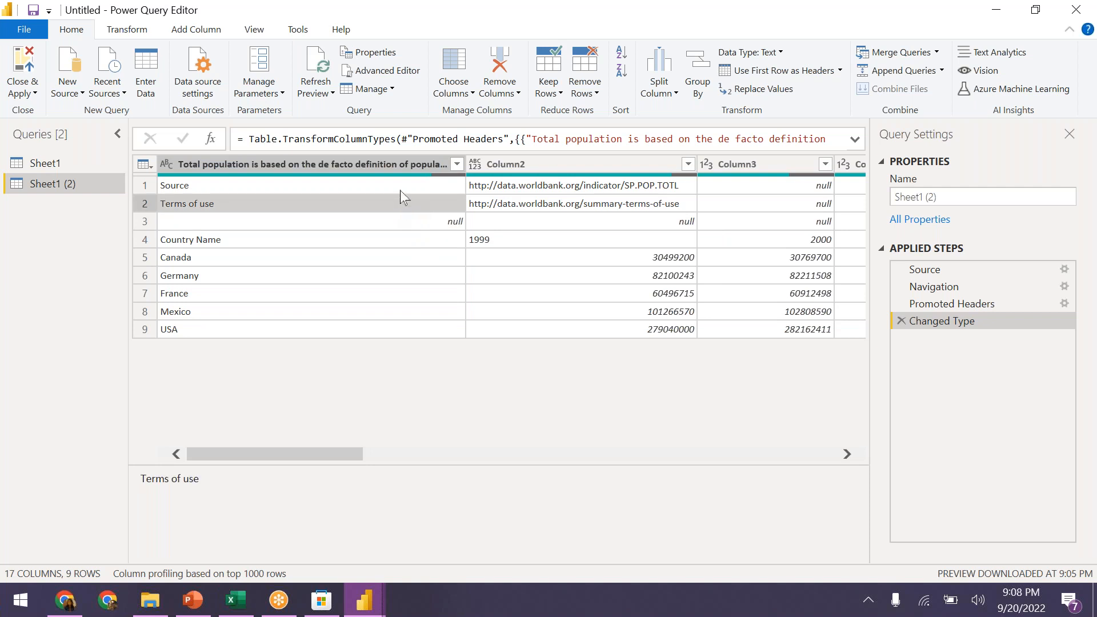
{"action": "left_click", "coordinate": [399, 191]}
{"action": "left_click", "coordinate": [407, 225]}
{"action": "left_click", "coordinate": [402, 205]}
{"action": "left_click", "coordinate": [404, 185]}
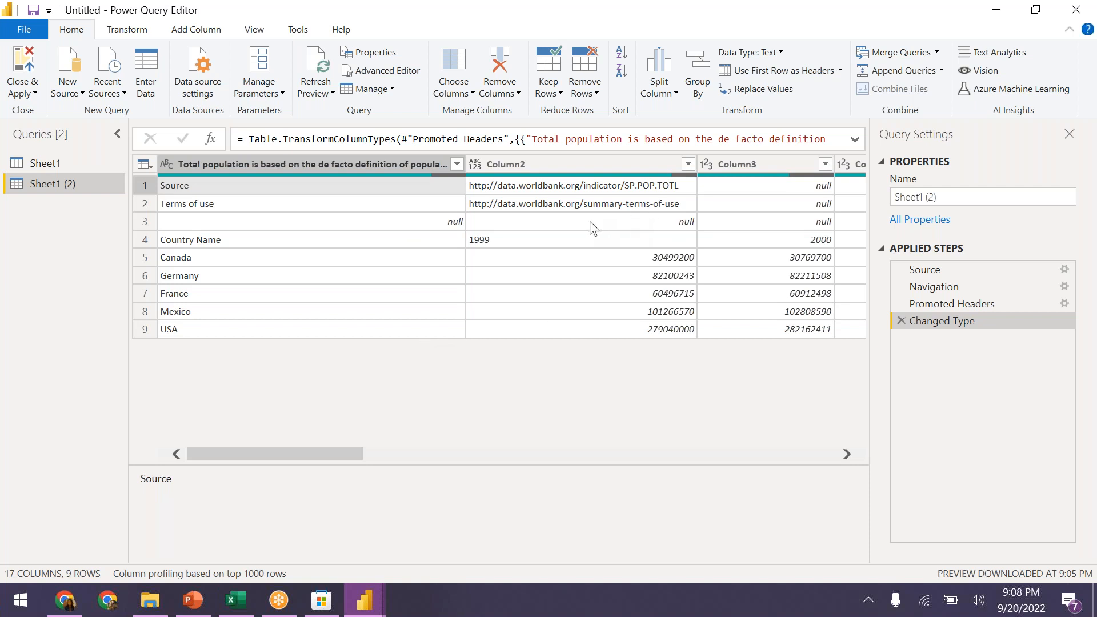
Step: Remove the top 3 rows from the Sheet1 (2) query
{"action": "left_click", "coordinate": [590, 96]}
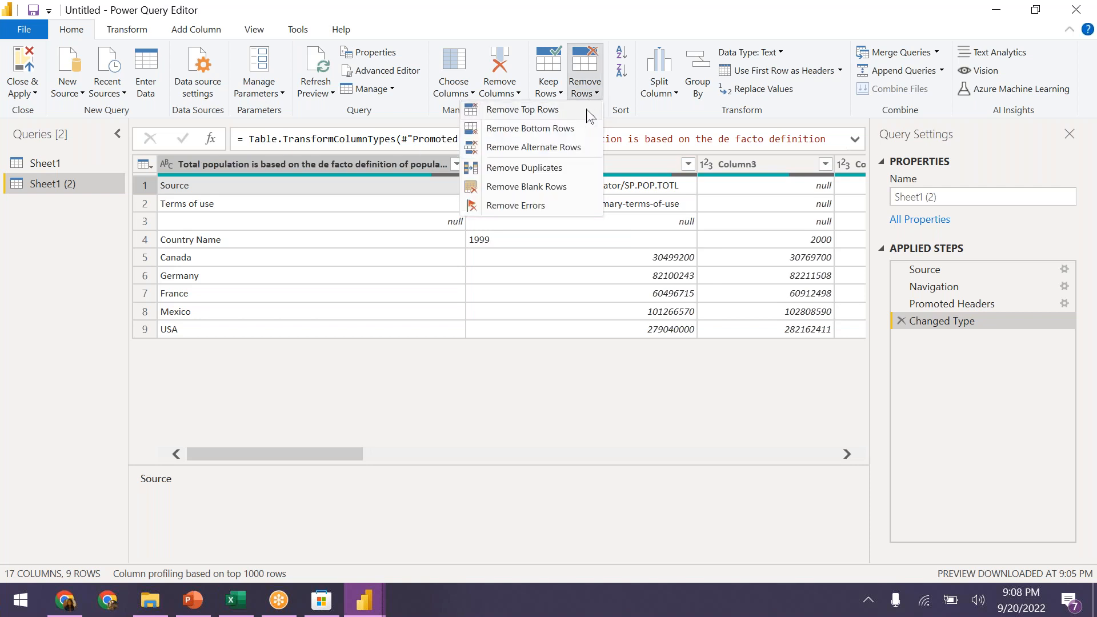
{"action": "key", "text": "ctrl+2"}
{"action": "mouse_move", "coordinate": [566, 38]}
{"action": "left_mouse_down"}
{"action": "mouse_move", "coordinate": [572, 86]}
{"action": "mouse_move", "coordinate": [608, 100]}
{"action": "left_mouse_up"}
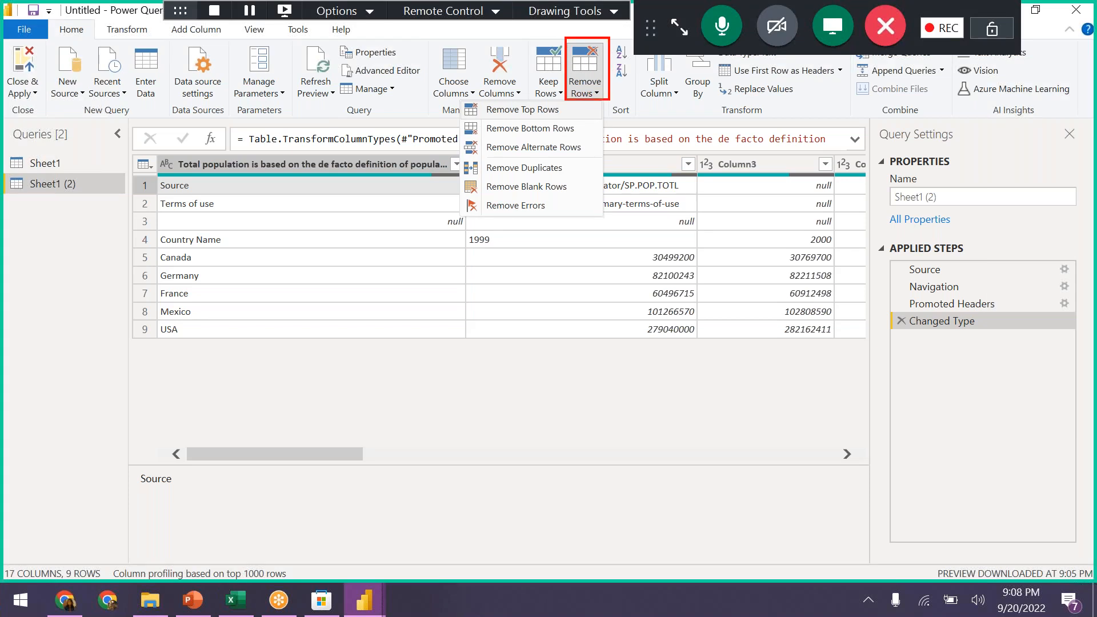
{"action": "mouse_move", "coordinate": [458, 100]}
{"action": "left_mouse_down"}
{"action": "mouse_move", "coordinate": [545, 123]}
{"action": "mouse_move", "coordinate": [603, 119]}
{"action": "left_mouse_up"}
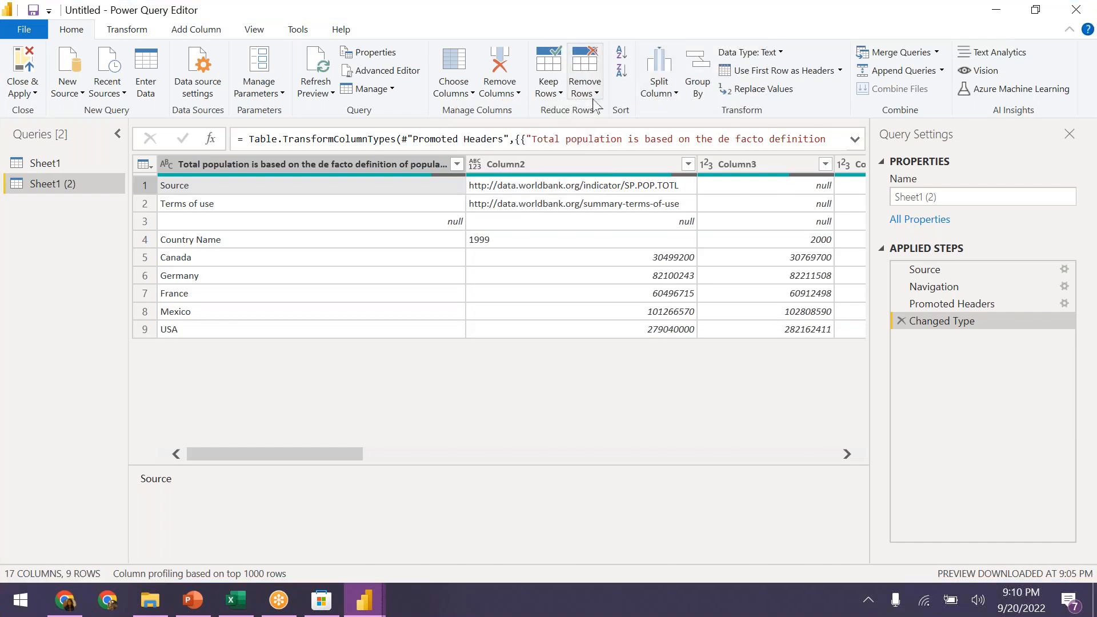
{"action": "left_click", "coordinate": [588, 90]}
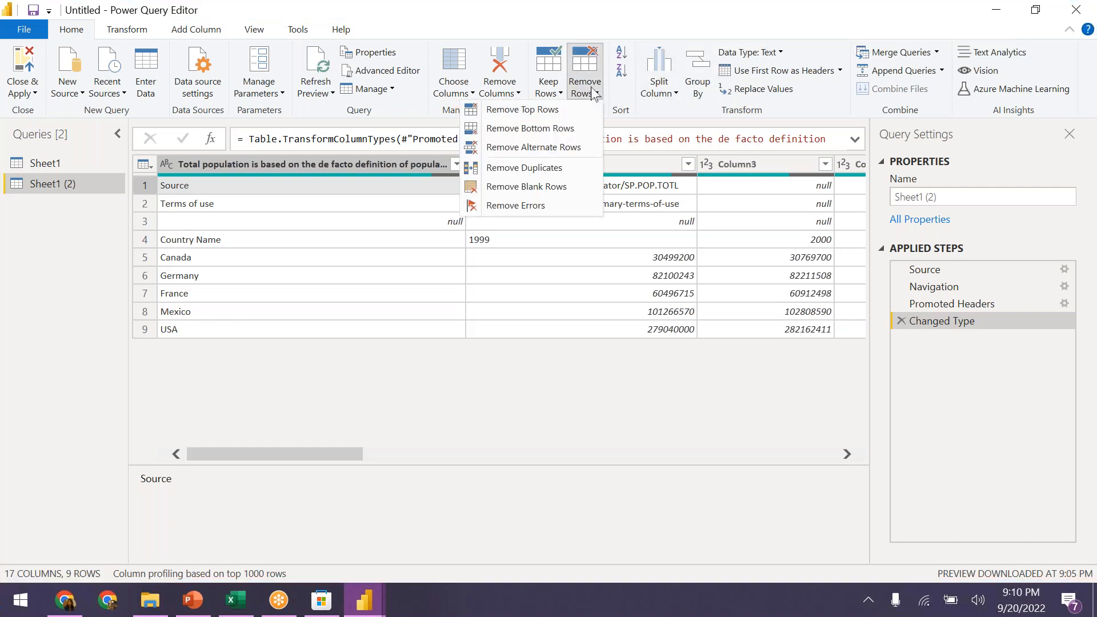
{"action": "left_click", "coordinate": [569, 111]}
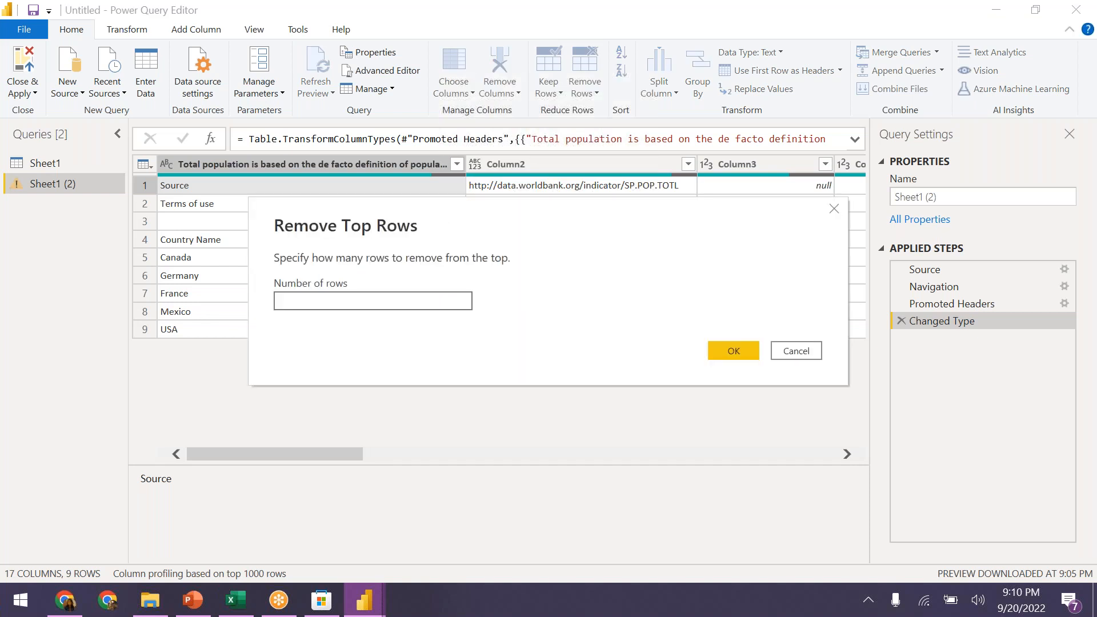
{"action": "type", "text": "3"}
{"action": "left_click", "coordinate": [721, 357]}
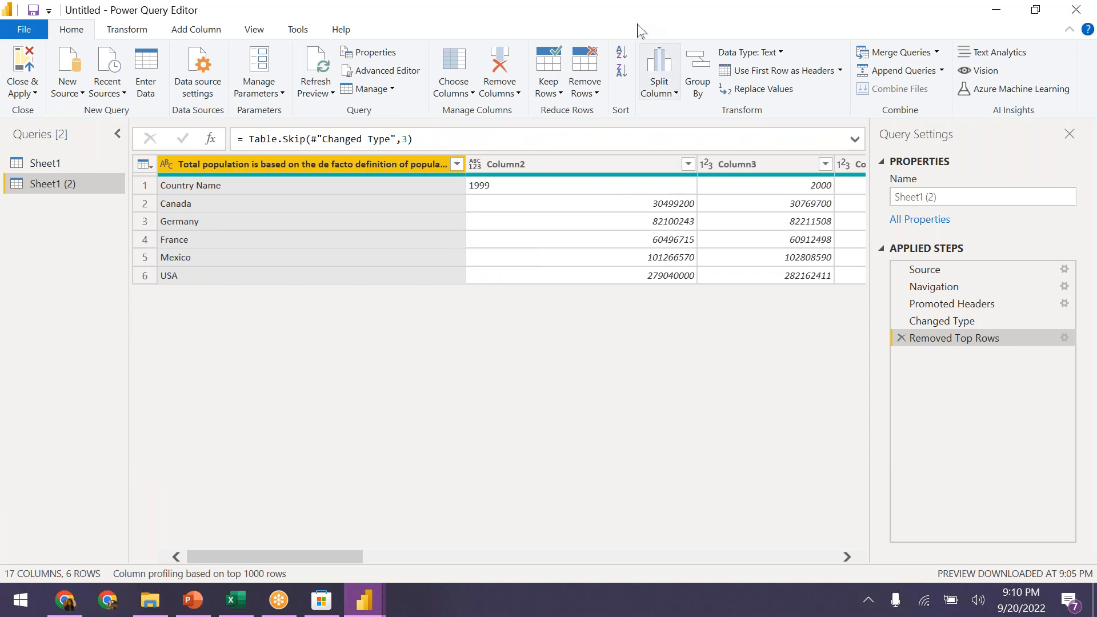
Step: Compare the first row of Sheet1 (2), with Country Name and the years, against the current column headers
{"action": "left_click", "coordinate": [620, 15]}
{"action": "left_click", "coordinate": [449, 426]}
{"action": "left_click", "coordinate": [246, 184]}
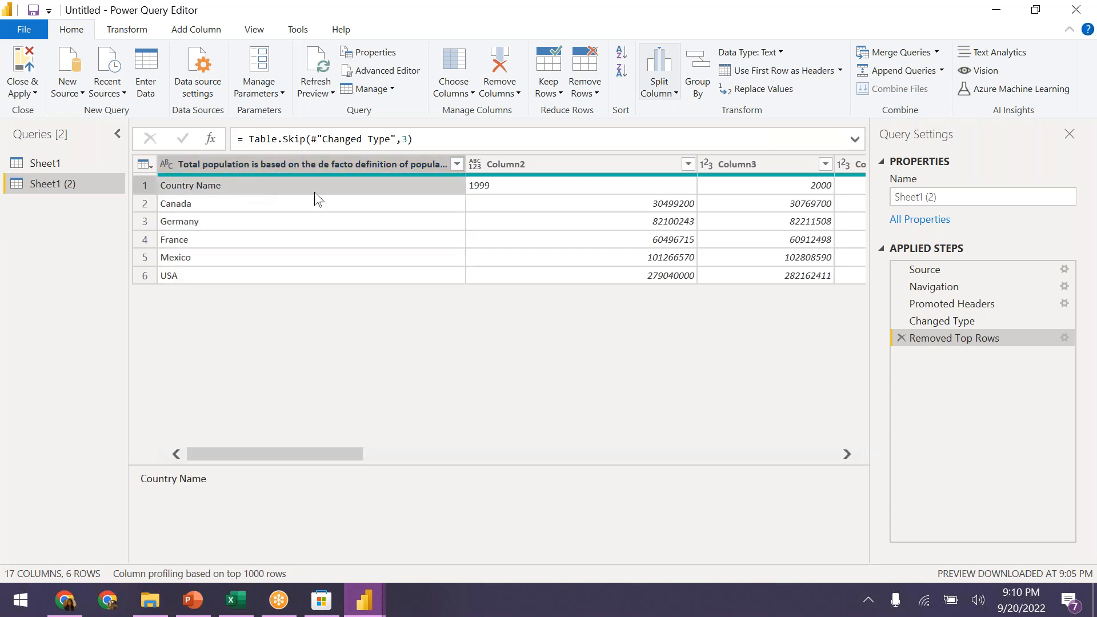
{"action": "left_click", "coordinate": [481, 187]}
{"action": "left_click", "coordinate": [308, 185]}
{"action": "left_click", "coordinate": [507, 186]}
{"action": "left_click", "coordinate": [756, 171]}
{"action": "left_click", "coordinate": [531, 165]}
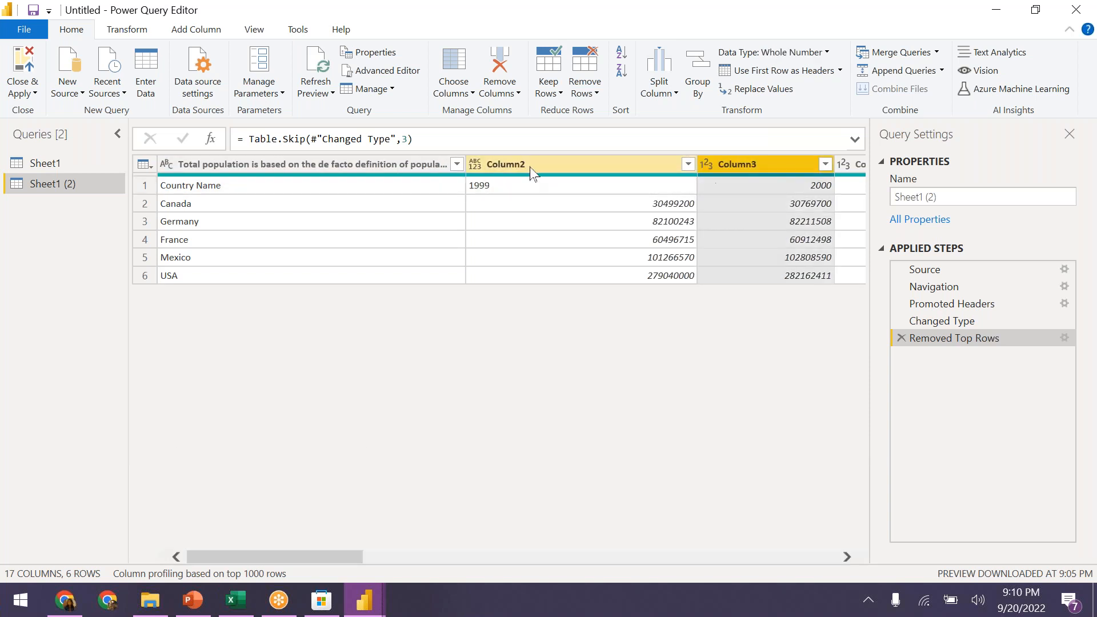
{"action": "left_click_drag", "start_coordinate": [335, 559], "coordinate": [445, 470]}
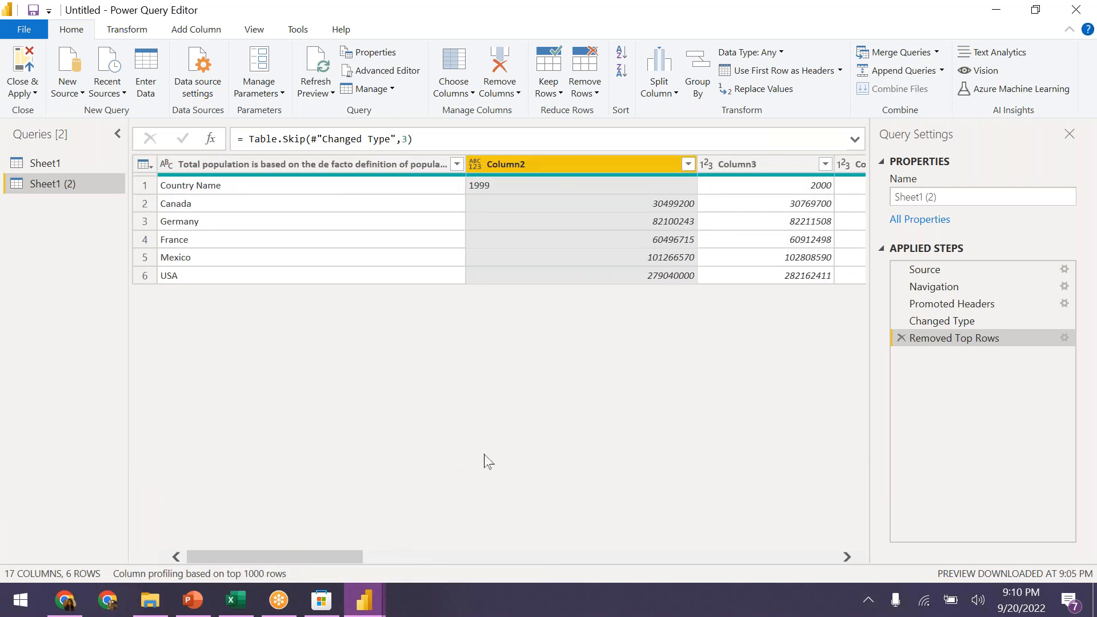
Step: Review the country names in the first column and the year values in the first row of Sheet1 (2)
{"action": "left_click", "coordinate": [783, 66]}
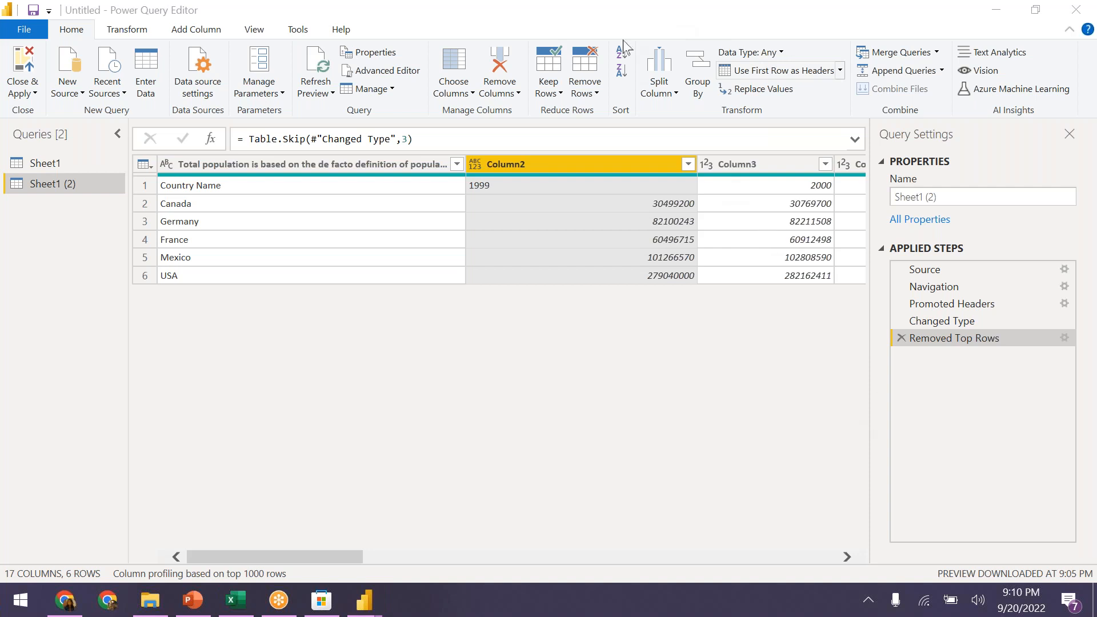
{"action": "left_click", "coordinate": [464, 387]}
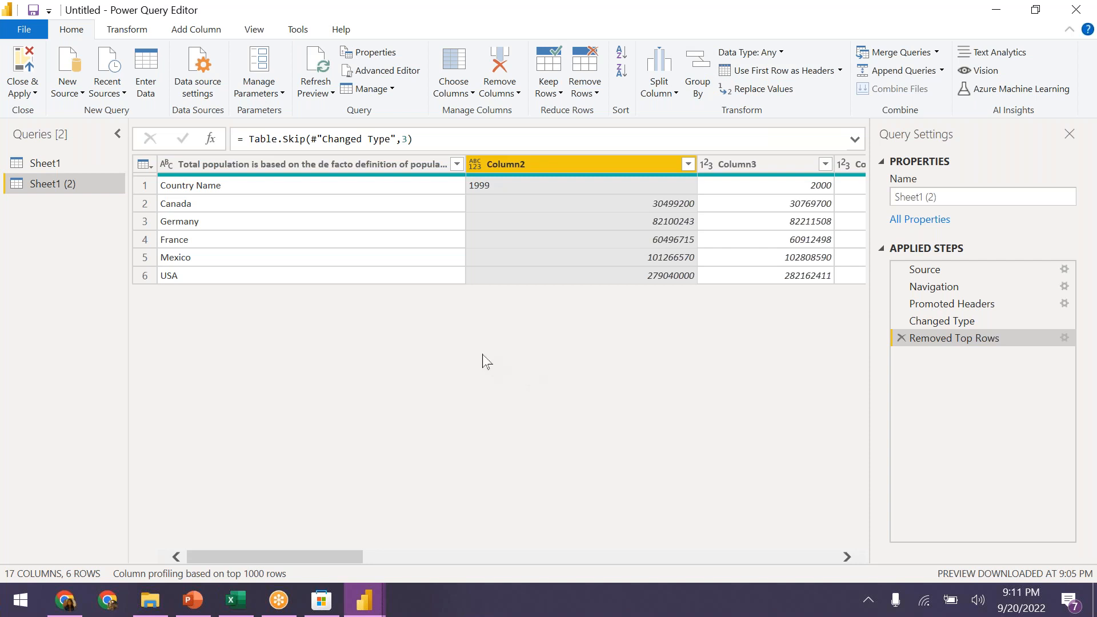
{"action": "left_click", "coordinate": [425, 242]}
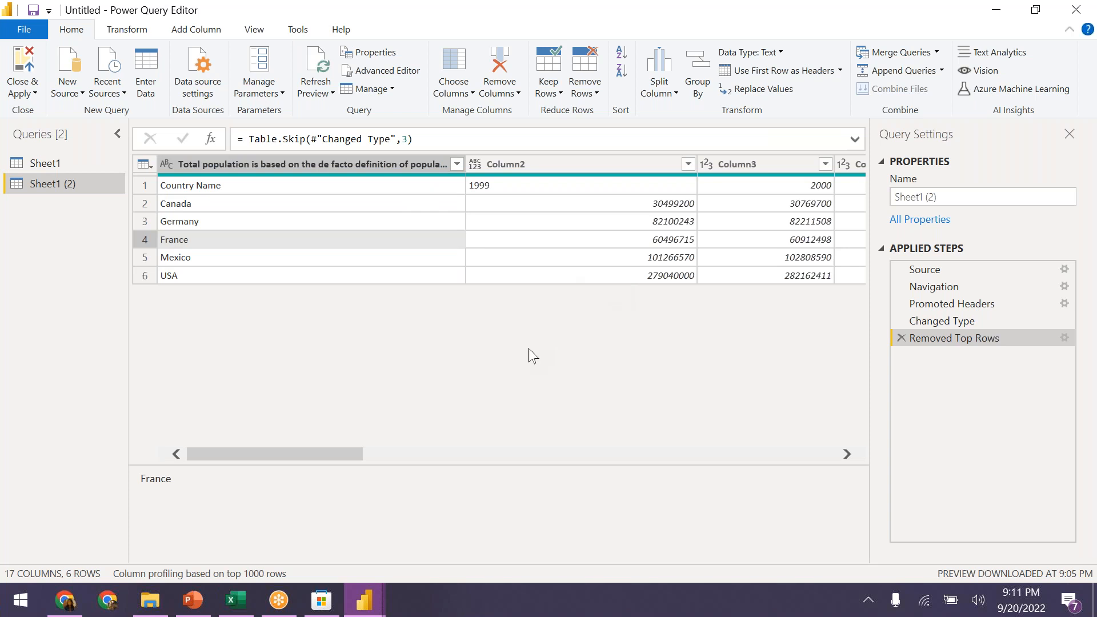
{"action": "left_click", "coordinate": [318, 255]}
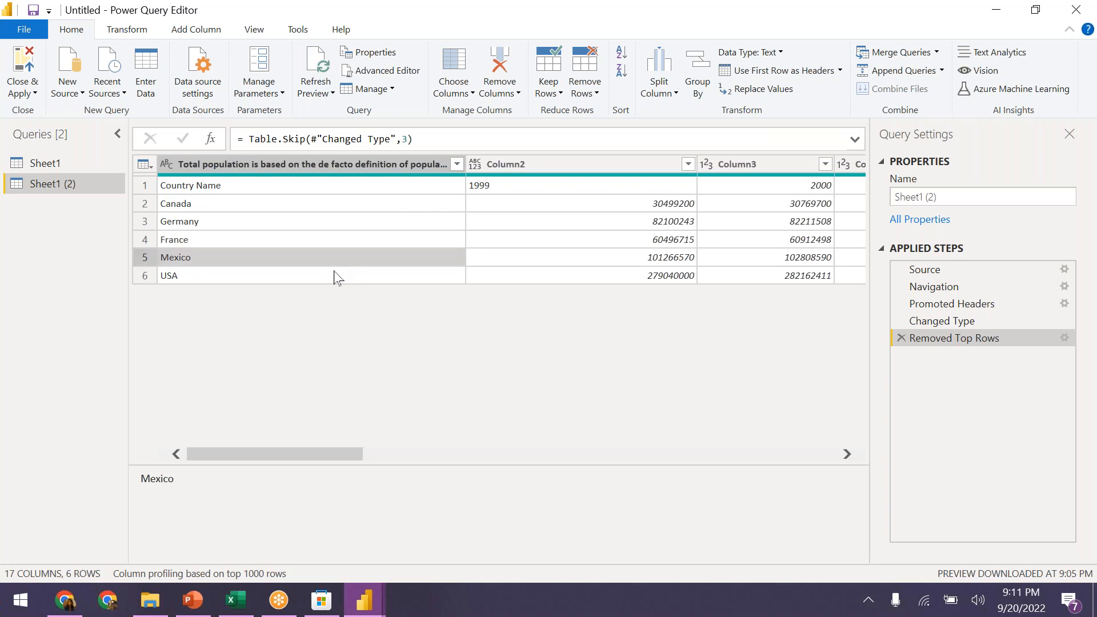
{"action": "left_click", "coordinate": [363, 191]}
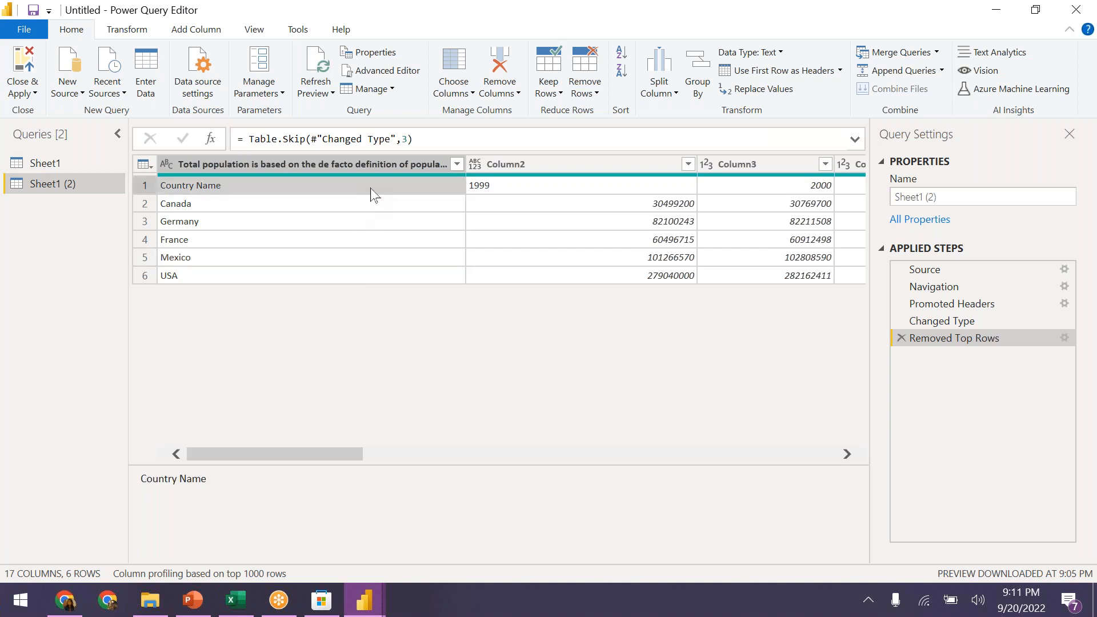
{"action": "left_click", "coordinate": [489, 191]}
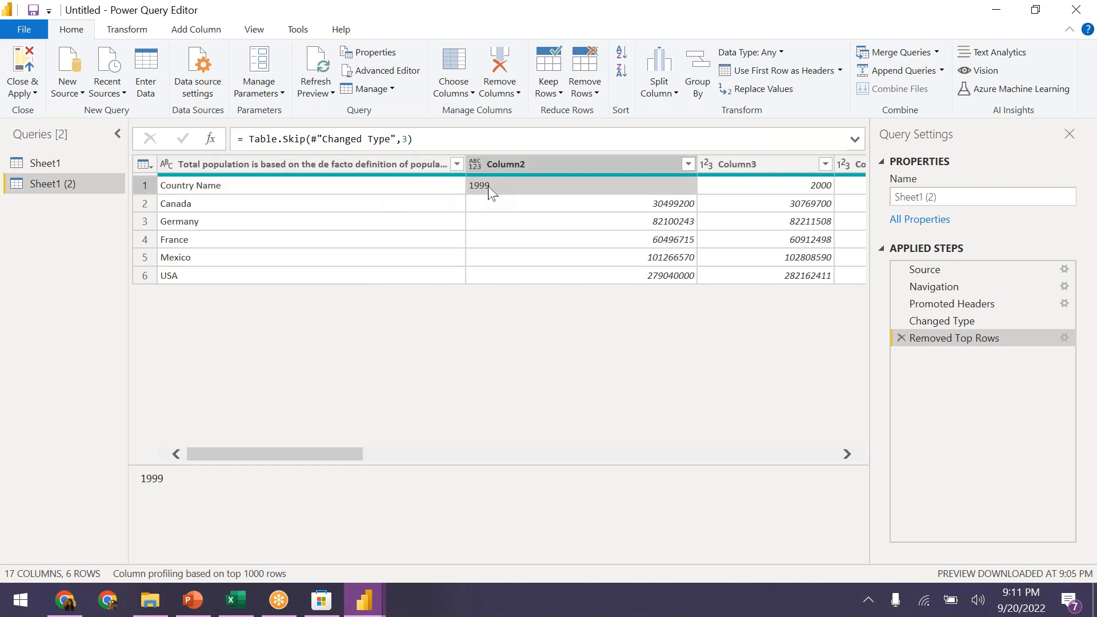
{"action": "left_click", "coordinate": [740, 193]}
{"action": "left_click", "coordinate": [419, 180]}
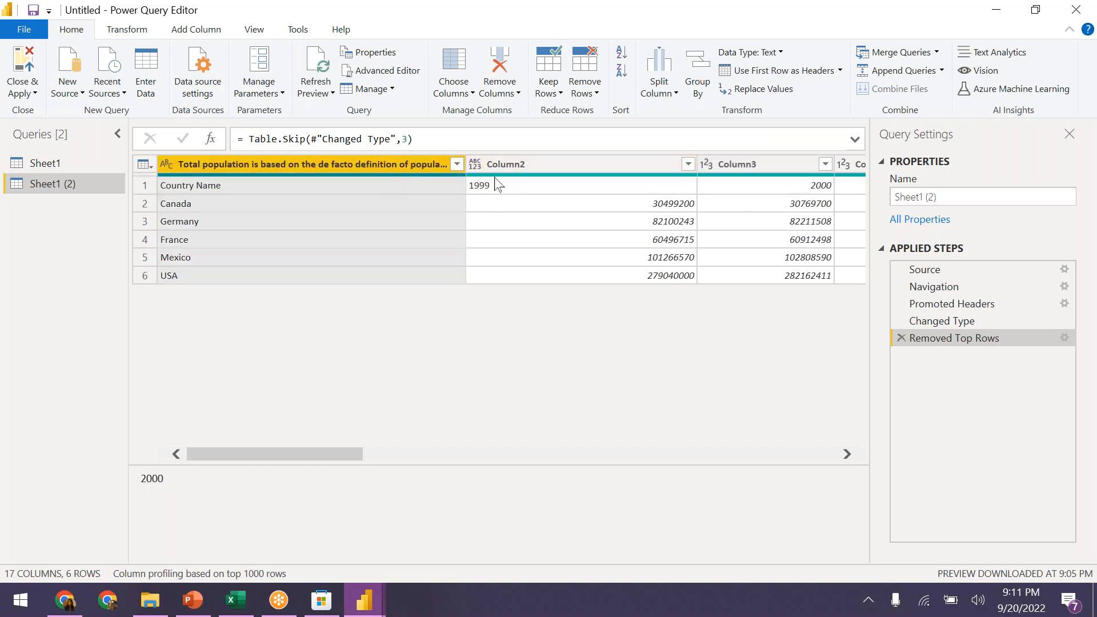
Step: Compare the 1999 and 2000 values in the first row of Sheet1 (2) with the column headers above them
{"action": "left_click", "coordinate": [525, 180]}
{"action": "left_click", "coordinate": [797, 190]}
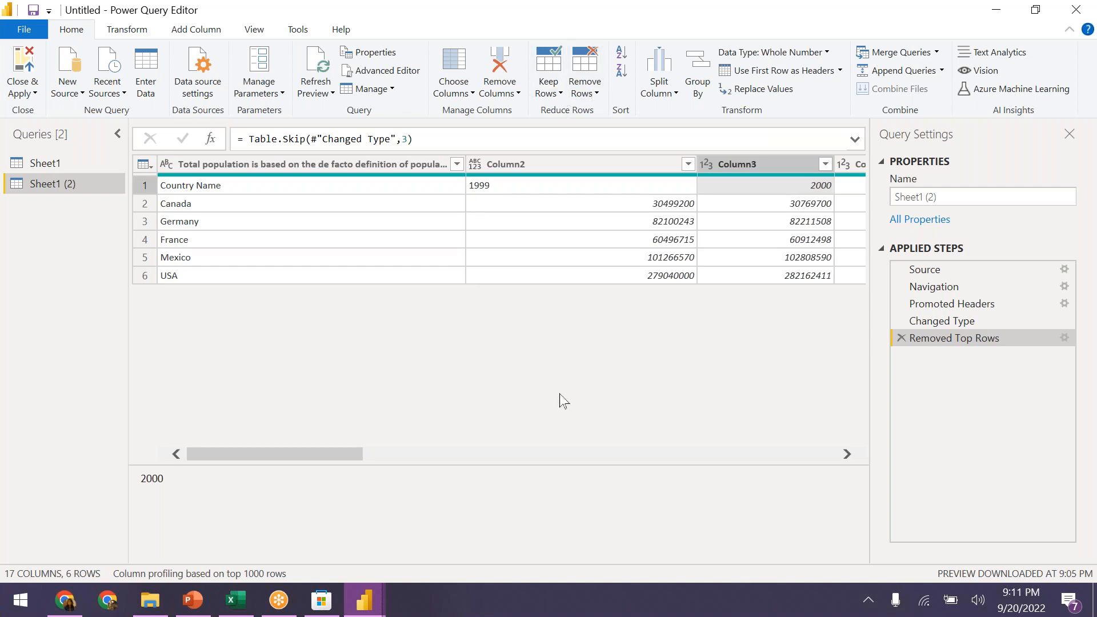
{"action": "left_click_drag", "start_coordinate": [553, 462], "coordinate": [557, 516]}
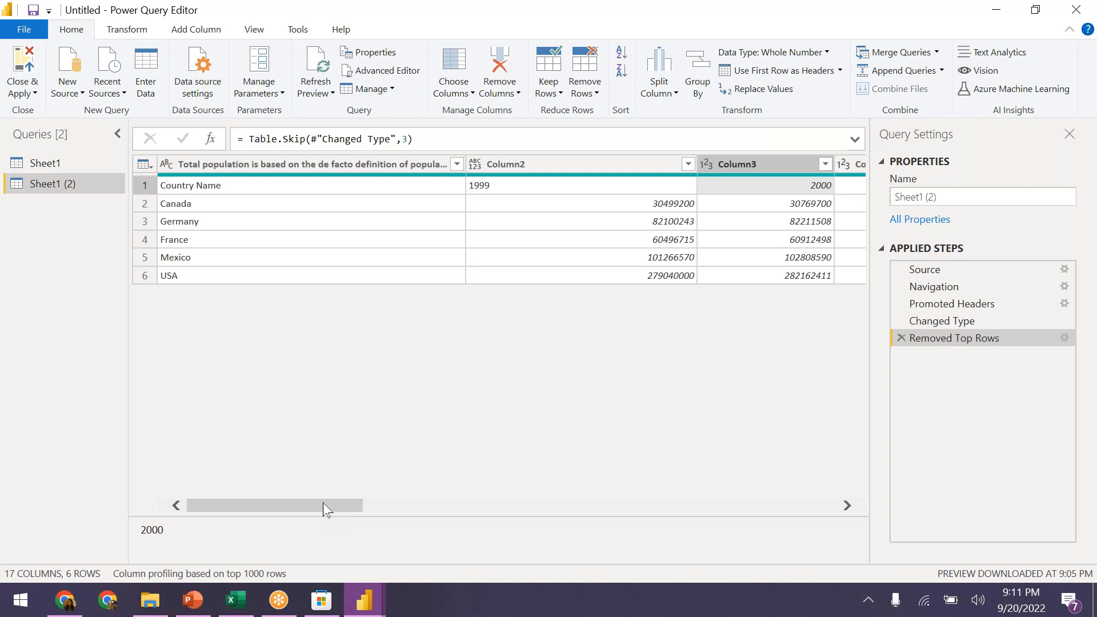
{"action": "left_click", "coordinate": [360, 171]}
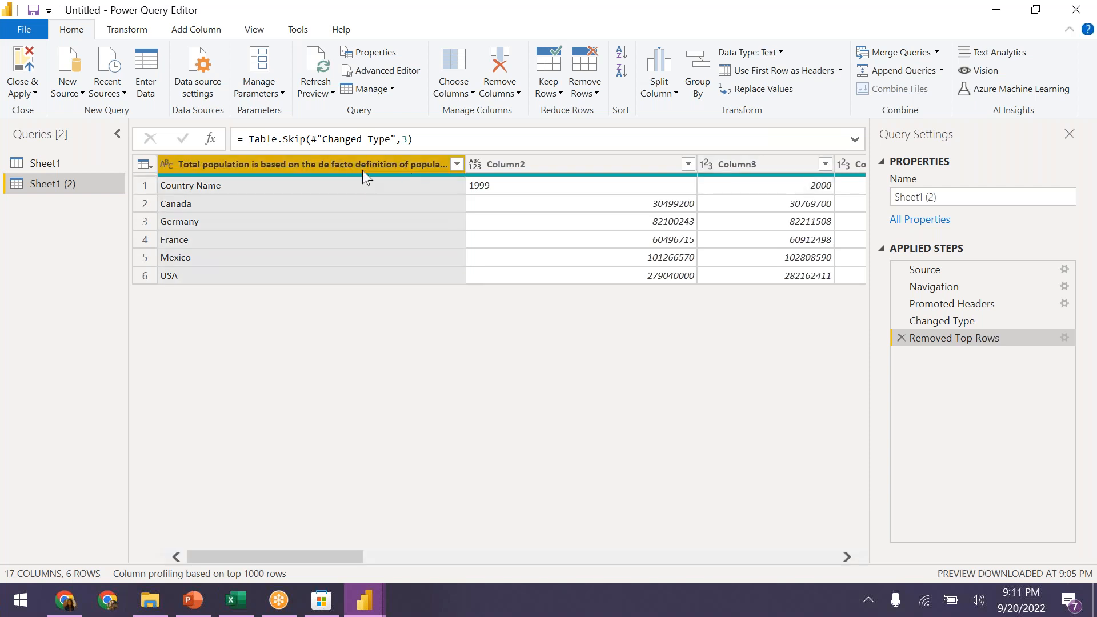
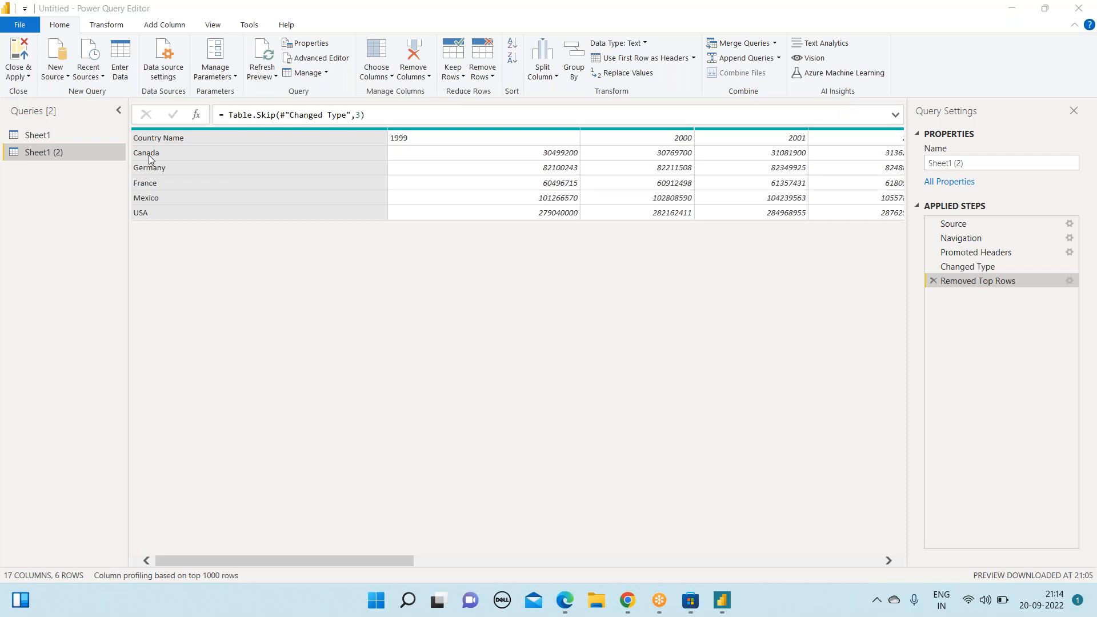
Step: Promote the first row of Sheet1 (2), starting with Country Name, to column headers
{"action": "left_click", "coordinate": [164, 139]}
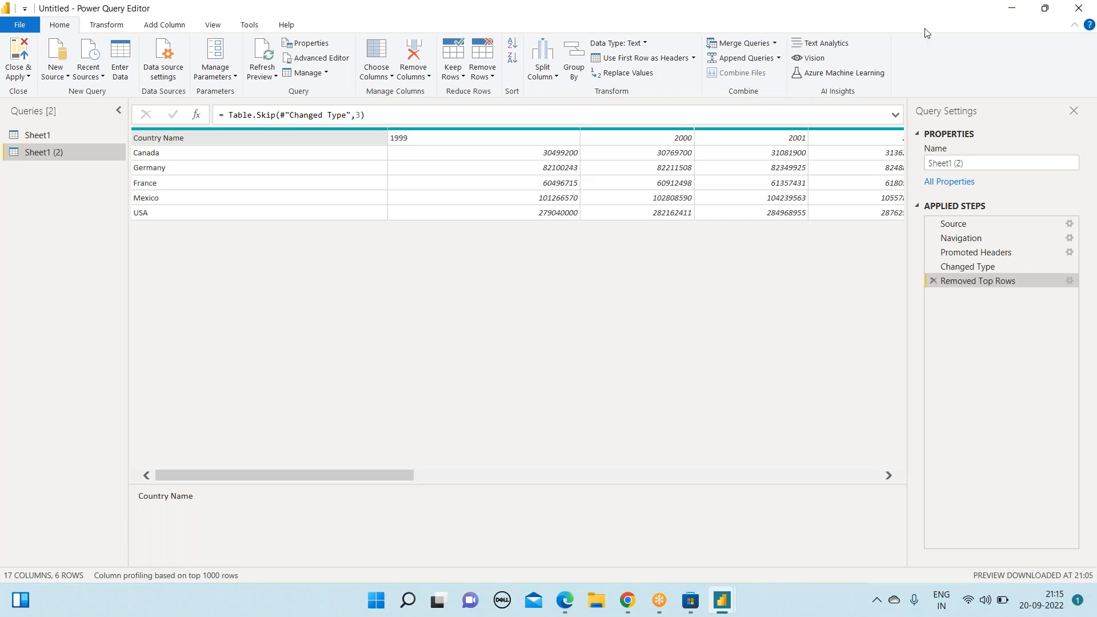
{"action": "left_click", "coordinate": [672, 59]}
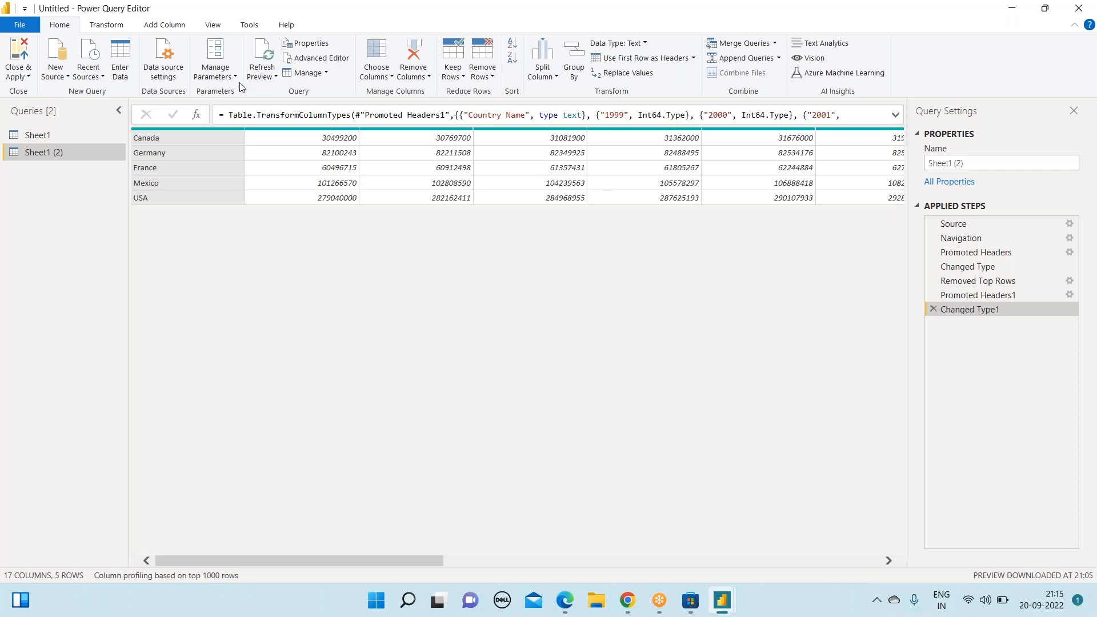
{"action": "left_click", "coordinate": [211, 25]}
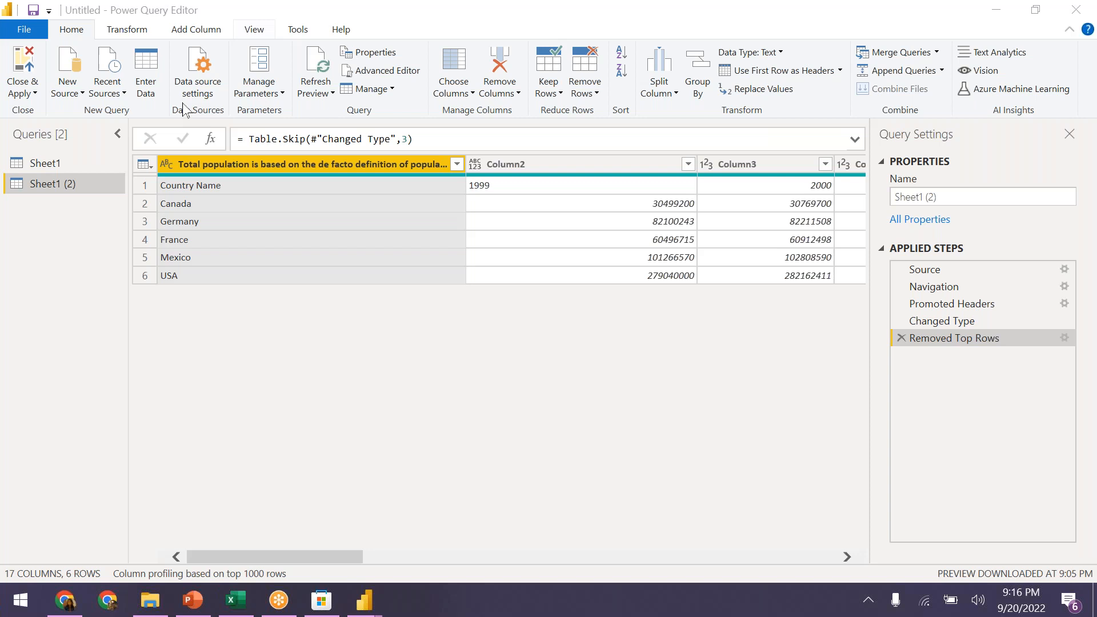
Step: Check the headers of the first four columns against the Country Name and year values in row 1
{"action": "left_click", "coordinate": [290, 400]}
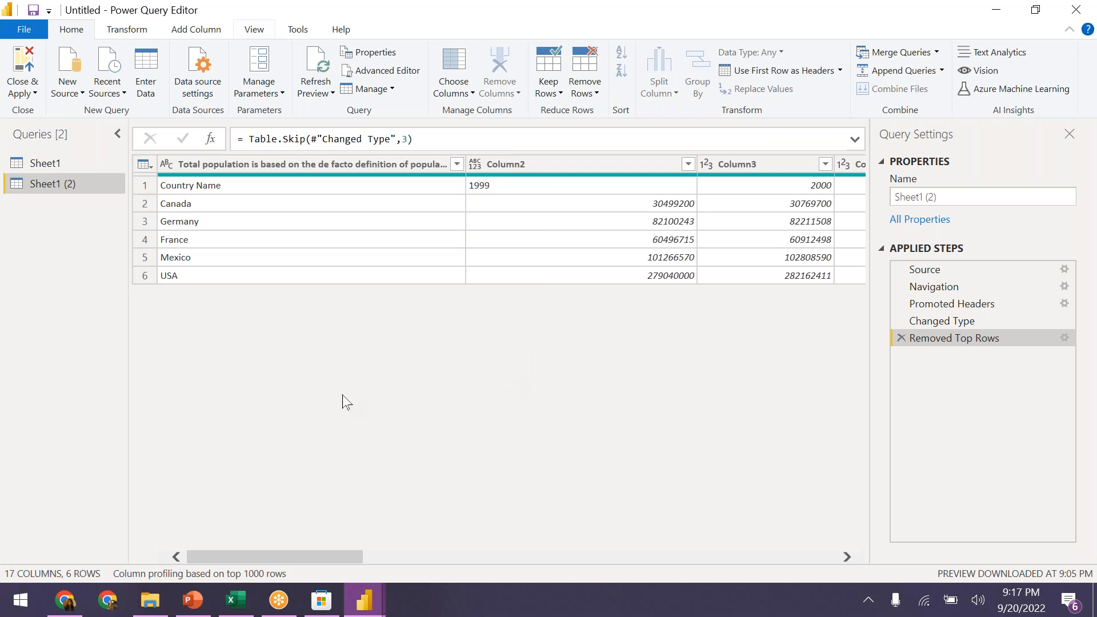
{"action": "left_click", "coordinate": [246, 188]}
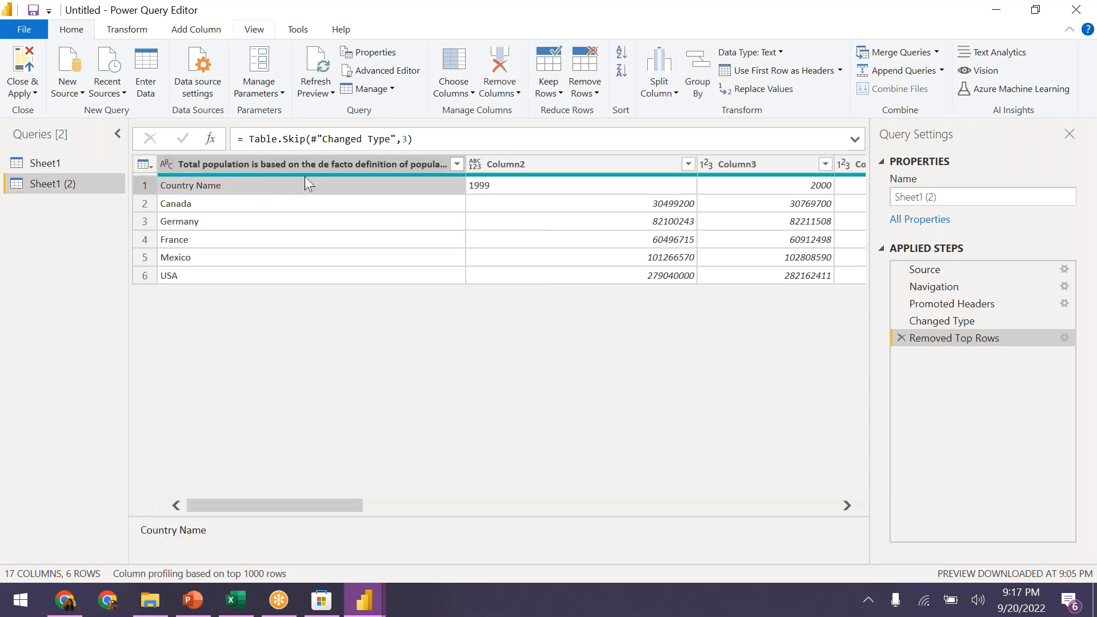
{"action": "left_click", "coordinate": [773, 162]}
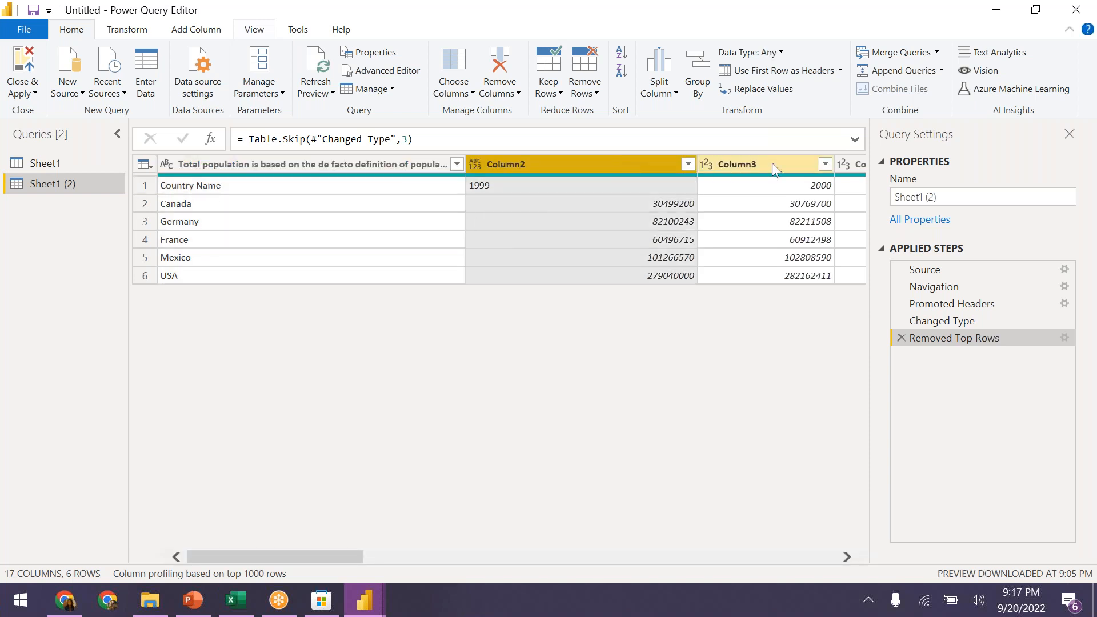
{"action": "left_click", "coordinate": [857, 164]}
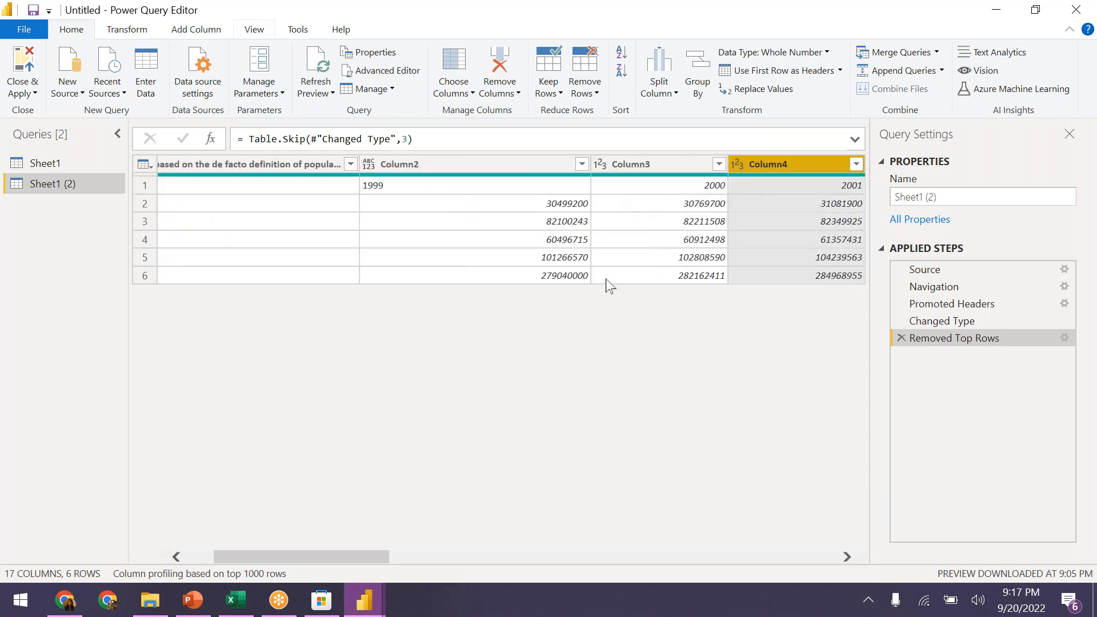
{"action": "left_click_drag", "start_coordinate": [345, 557], "coordinate": [319, 557]}
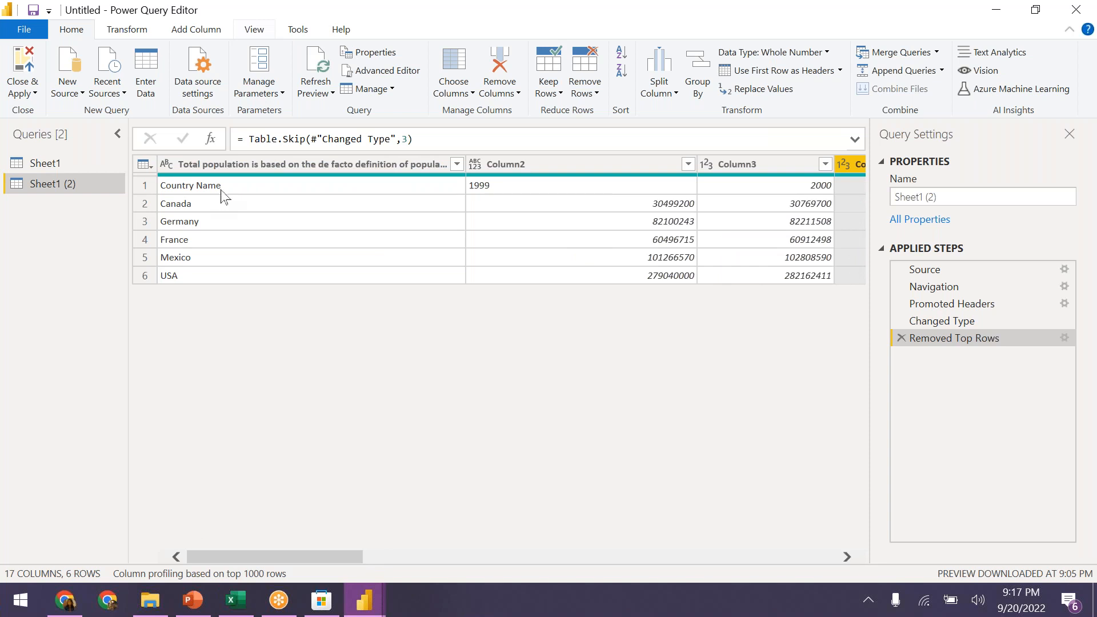
Step: Use the first row, with Country Name and the years, as the column headers of Sheet1 (2)
{"action": "left_click", "coordinate": [222, 188]}
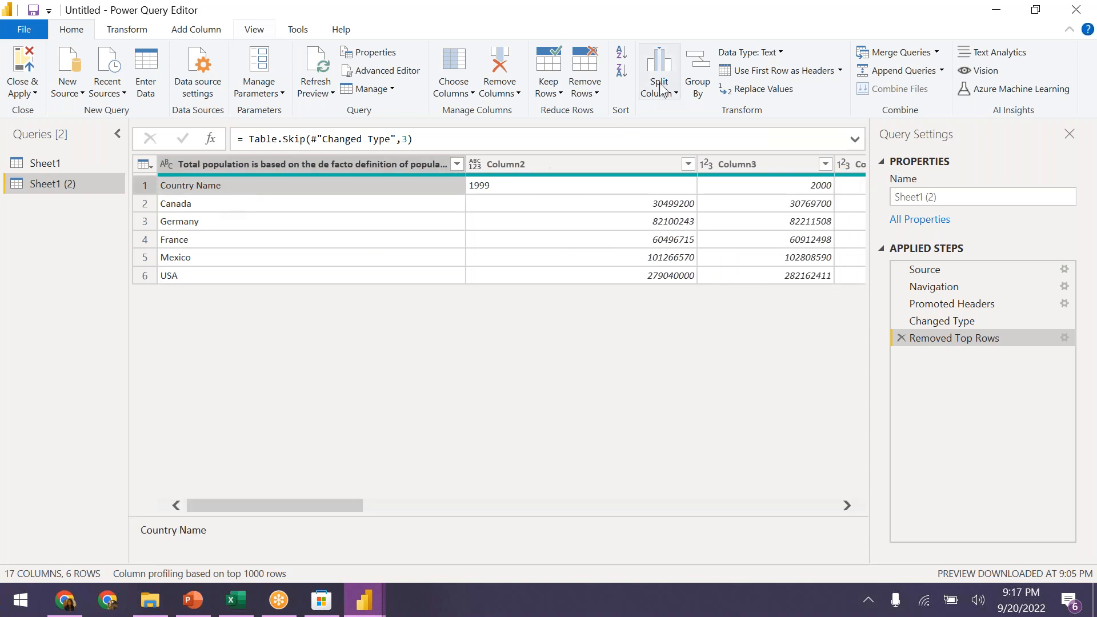
{"action": "key", "text": "ctrl+2"}
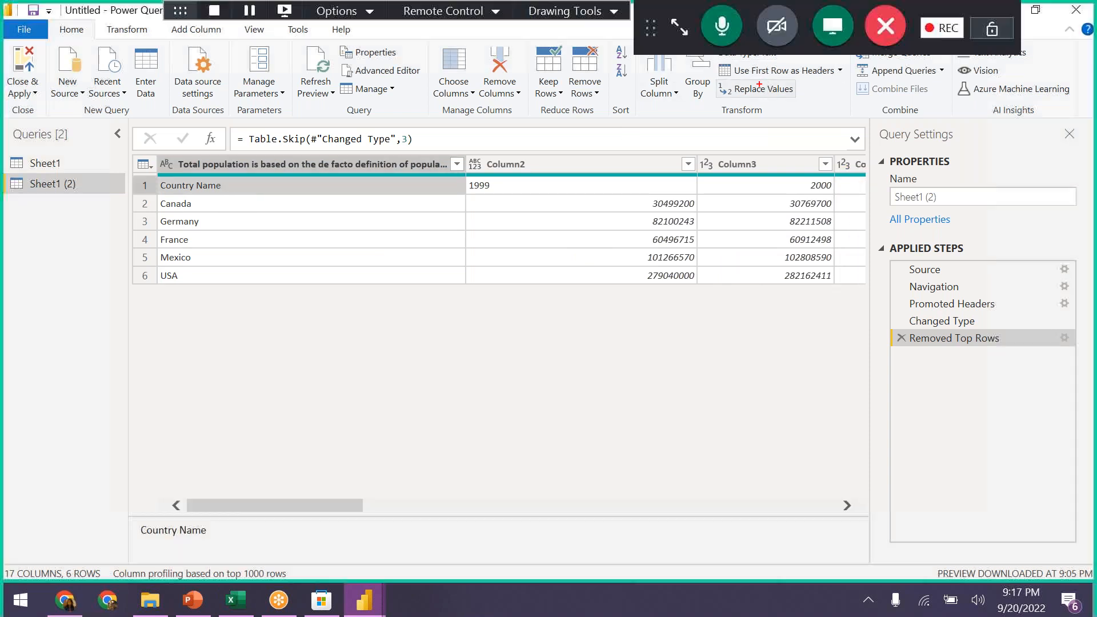
{"action": "left_click_drag", "start_coordinate": [713, 62], "coordinate": [845, 89]}
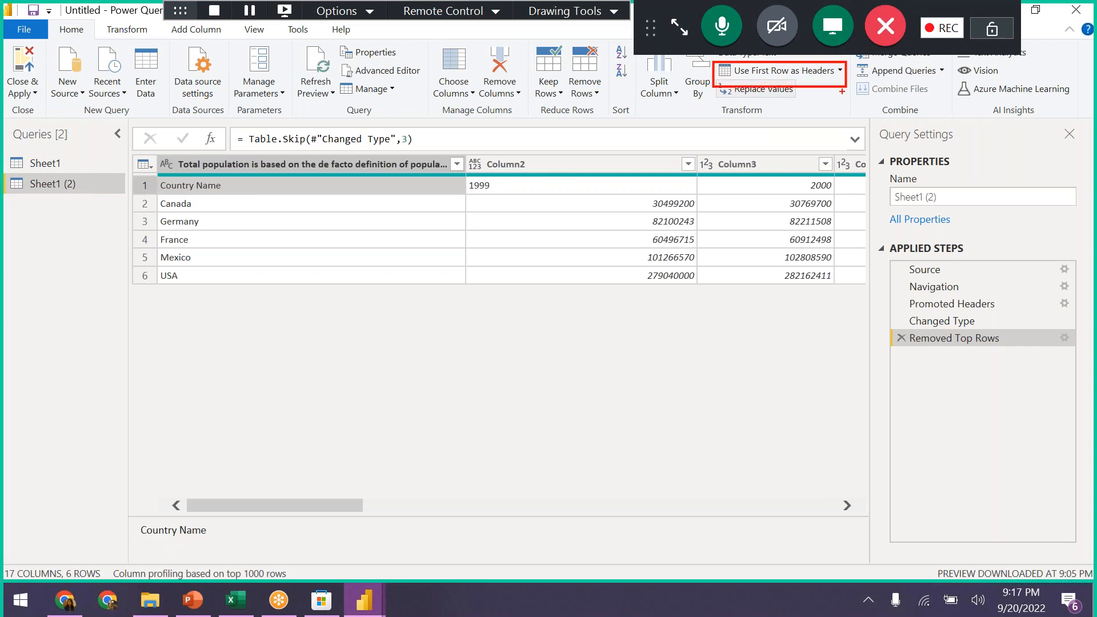
{"action": "key", "text": "Escape"}
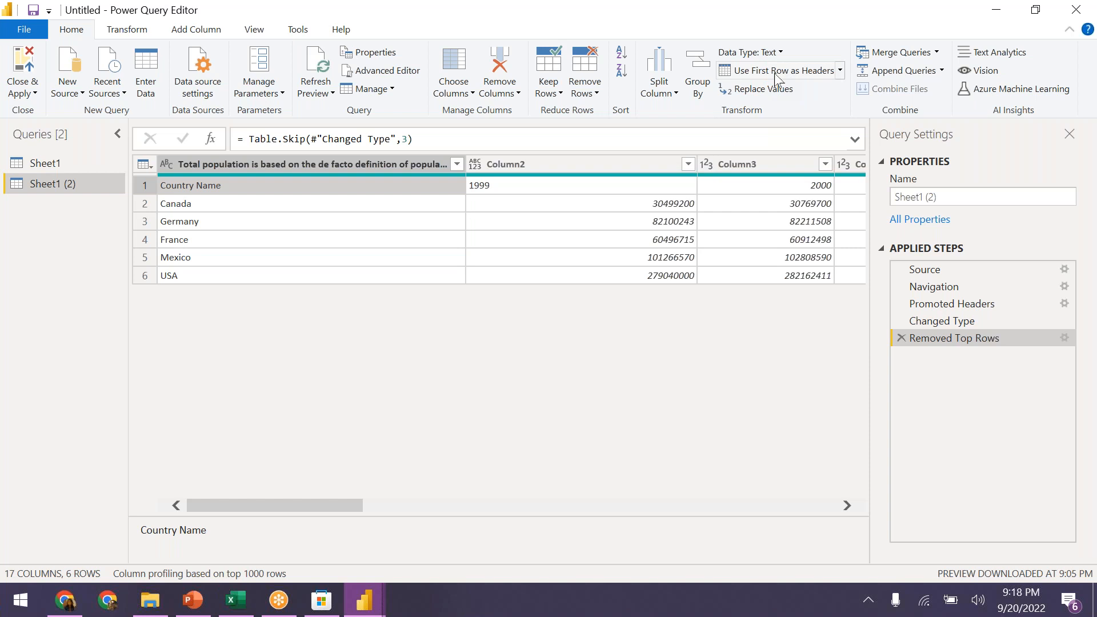
{"action": "left_click", "coordinate": [777, 70]}
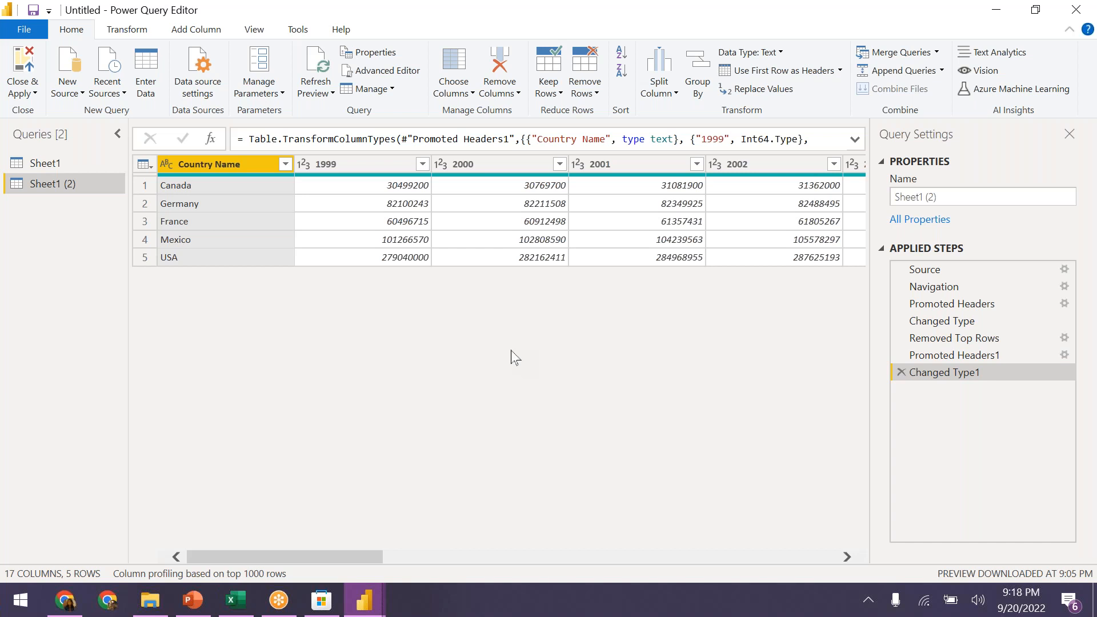
Step: Delete the Changed Type1, Promoted Headers1 and Removed Top Rows applied steps from Sheet1 (2)
{"action": "left_click", "coordinate": [901, 372]}
{"action": "left_click", "coordinate": [900, 354]}
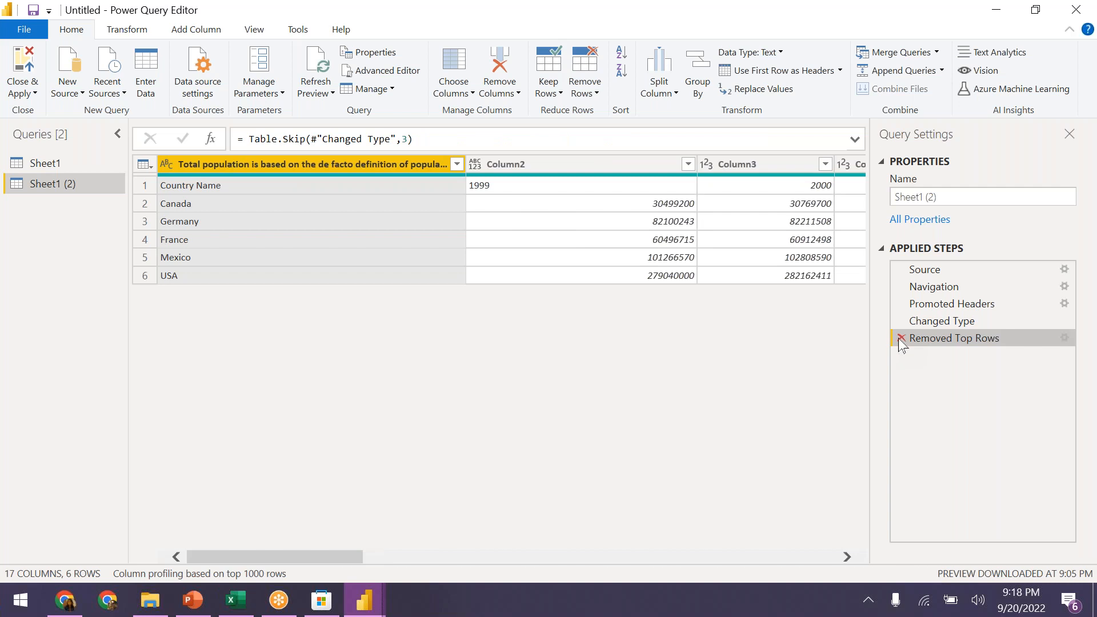
{"action": "left_click", "coordinate": [900, 338]}
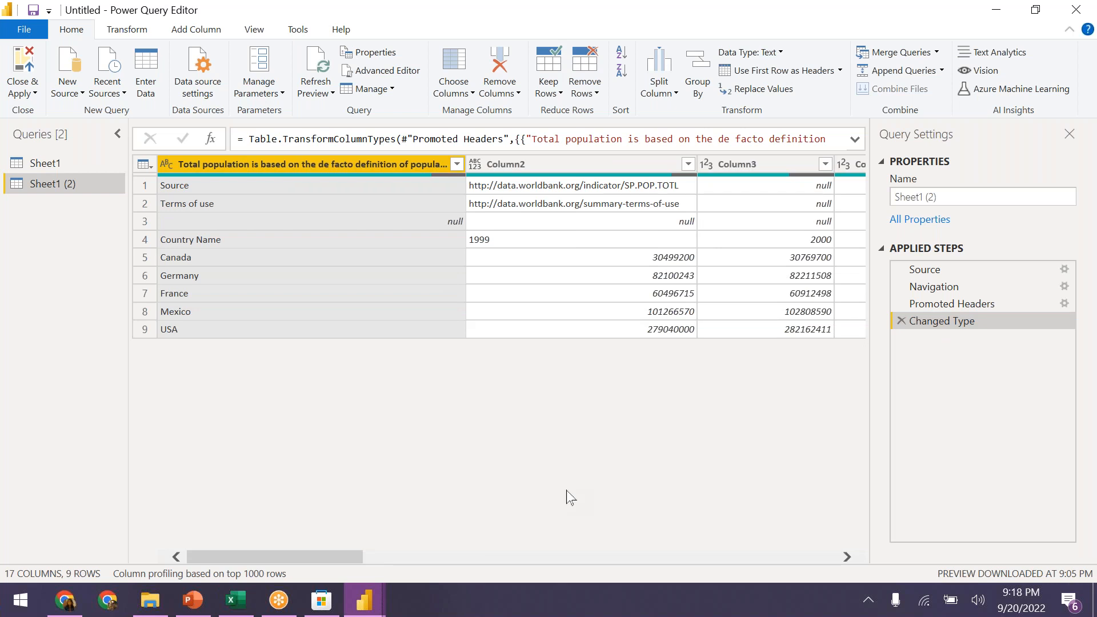
Step: Remove the top 3 rows, from Source to the null row, from Sheet1 (2)
{"action": "left_click", "coordinate": [210, 189]}
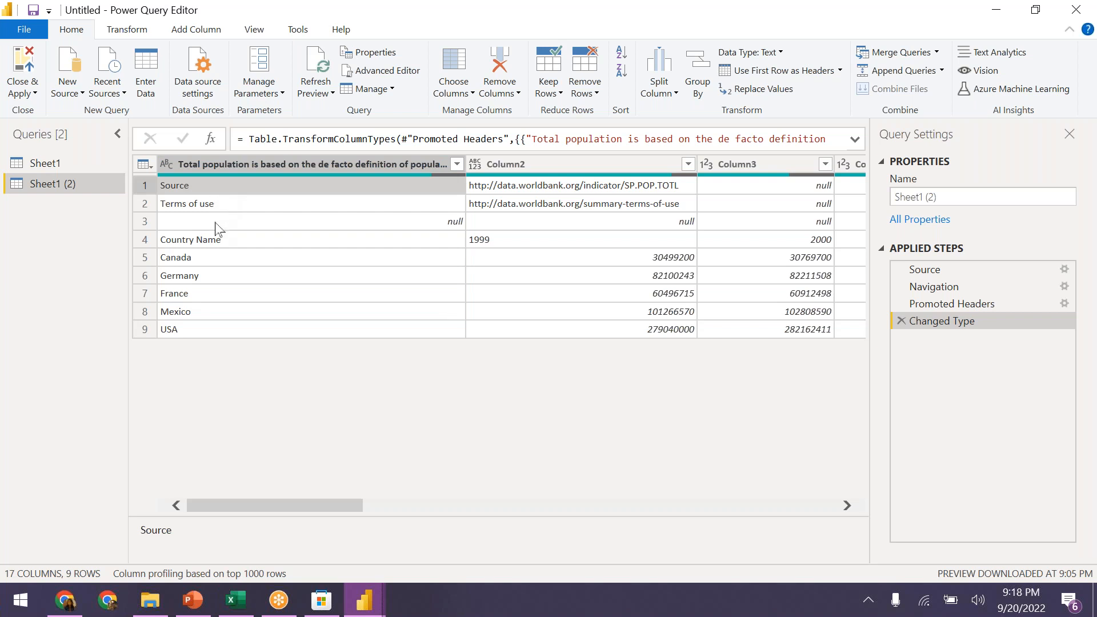
{"action": "left_click", "coordinate": [580, 89]}
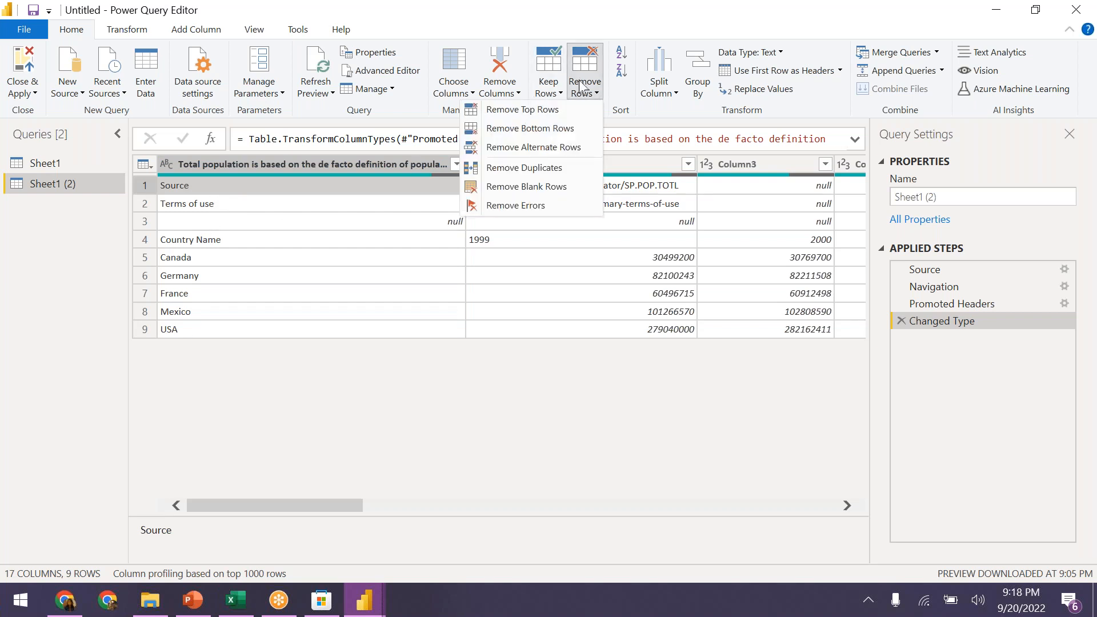
{"action": "left_click", "coordinate": [567, 110]}
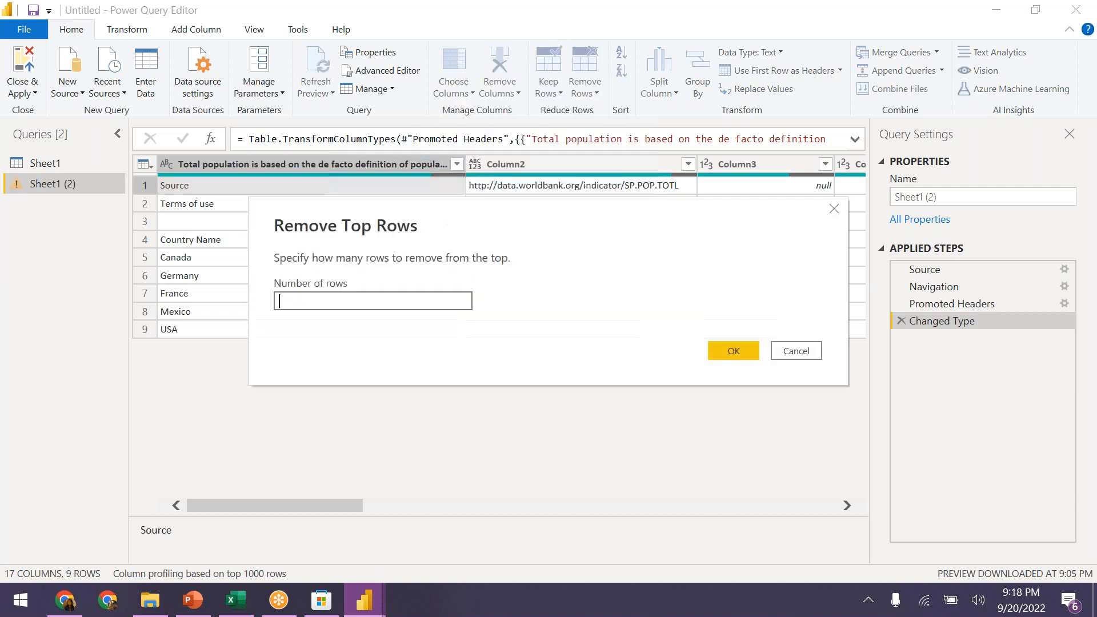
{"action": "type", "text": "3"}
{"action": "left_click", "coordinate": [733, 351]}
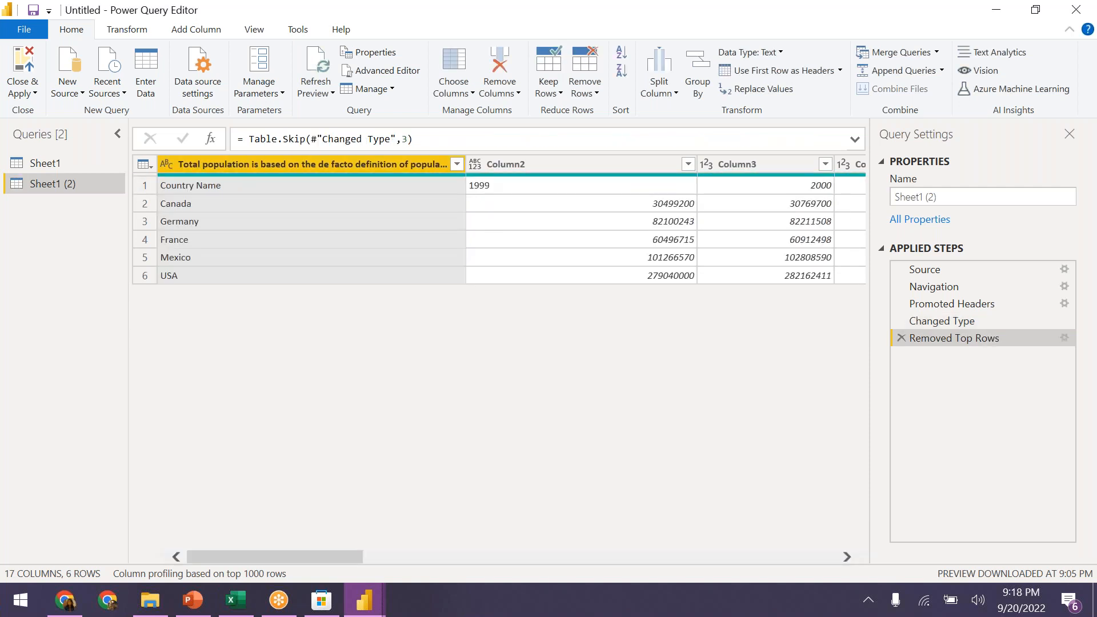
Step: Promote the Country Name and year row of Sheet1 (2) to column headers
{"action": "left_click", "coordinate": [212, 186]}
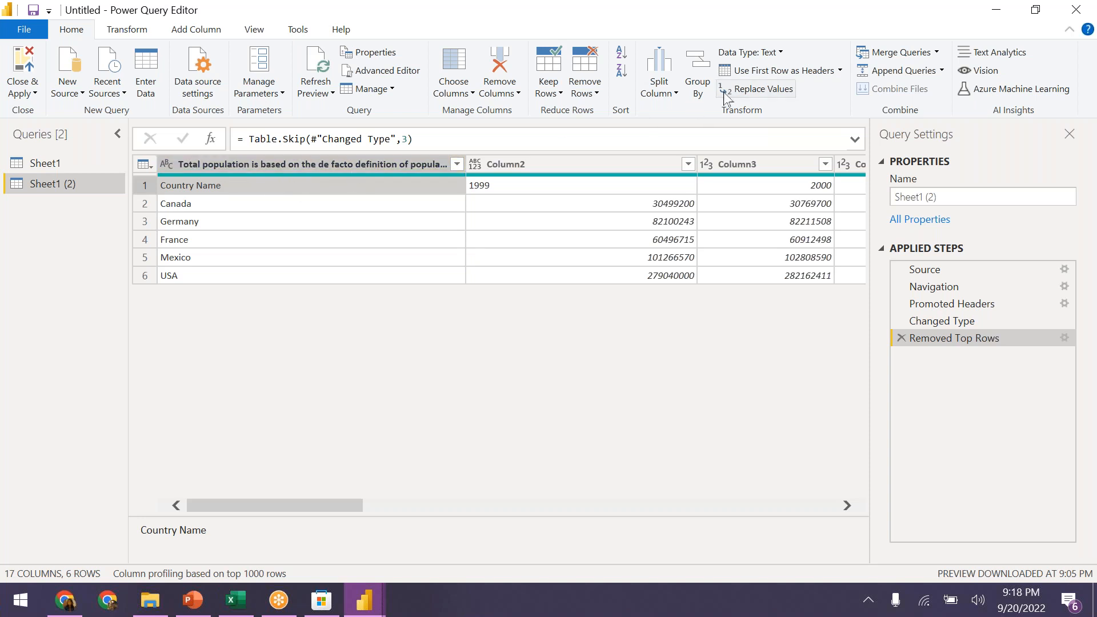
{"action": "left_click", "coordinate": [764, 74]}
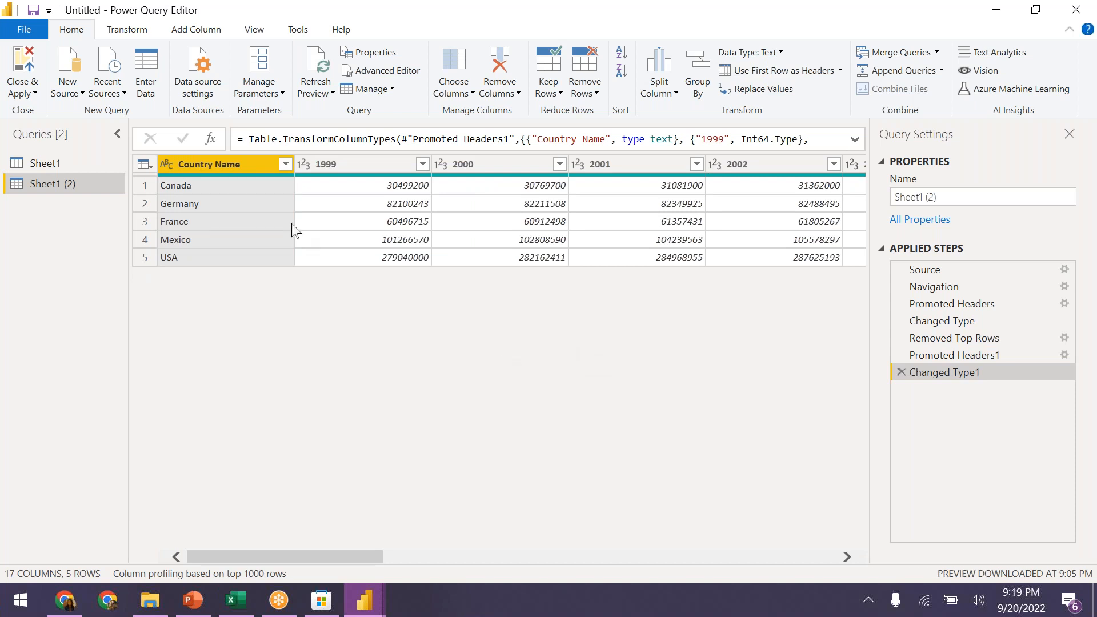
Step: Review the available Remove Rows options for the Sheet1 (2) table with the Country Name column selected
{"action": "left_click", "coordinate": [252, 161]}
{"action": "left_click", "coordinate": [584, 88]}
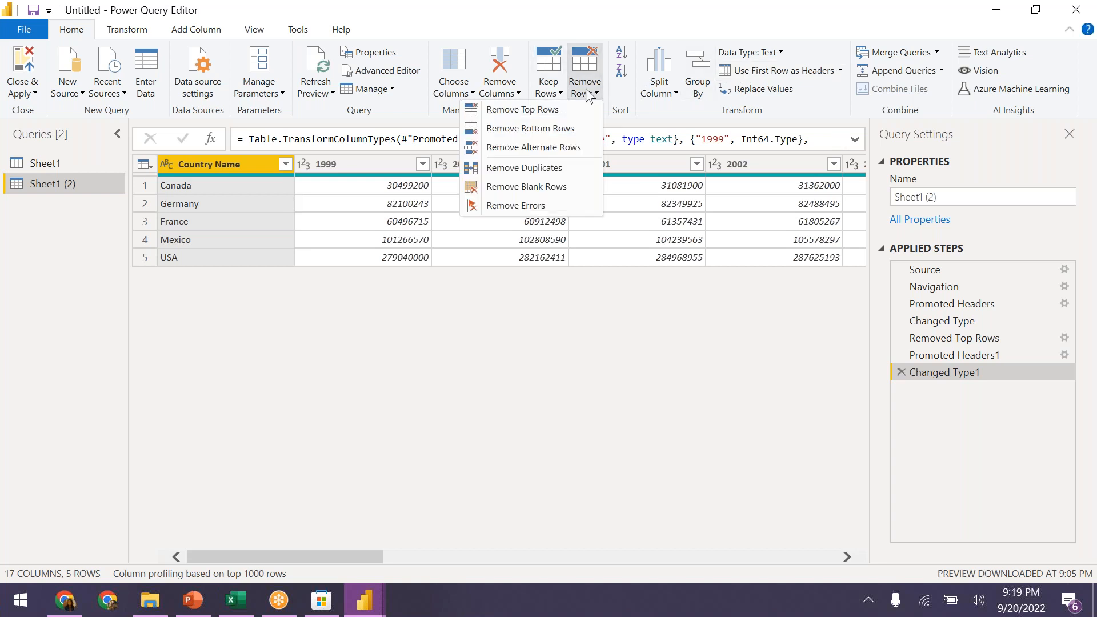
{"action": "left_click", "coordinate": [579, 94]}
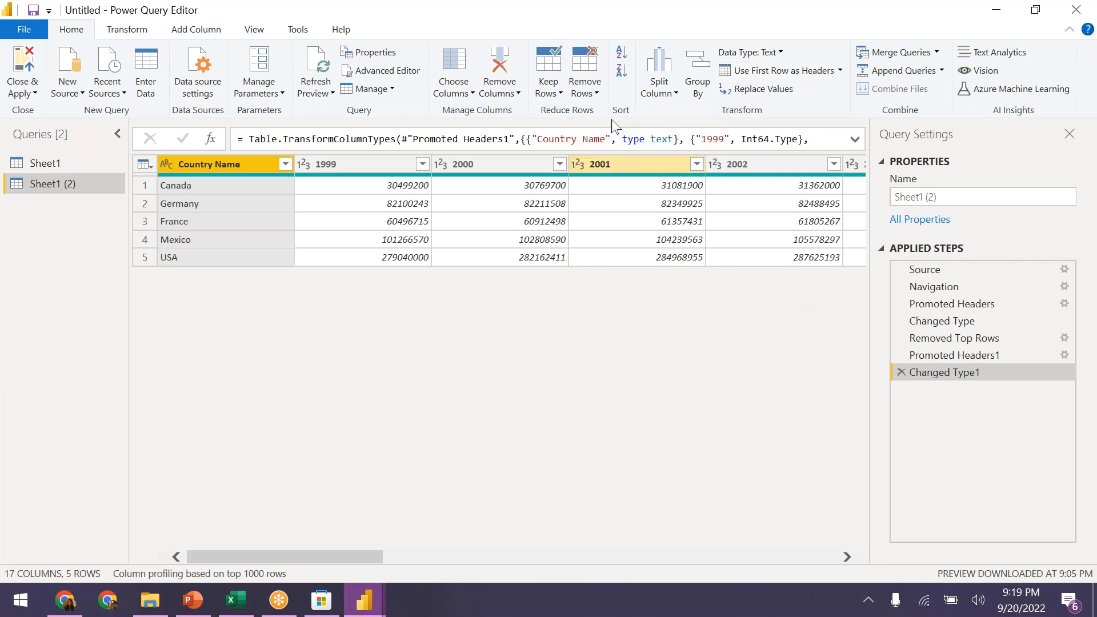
{"action": "left_click", "coordinate": [588, 90]}
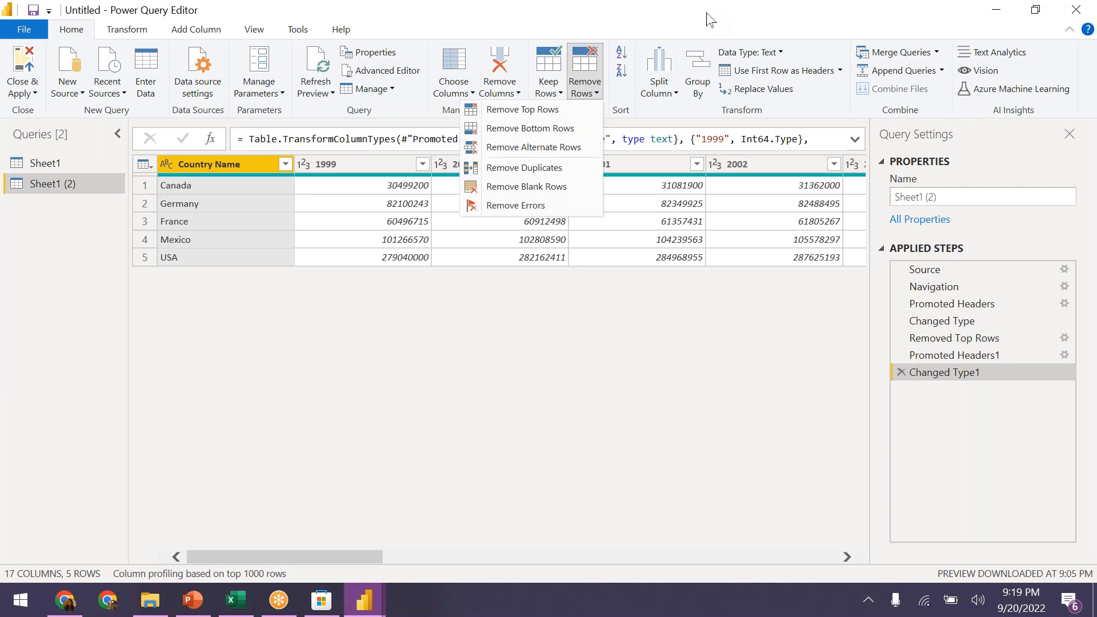
{"action": "left_click", "coordinate": [681, 22]}
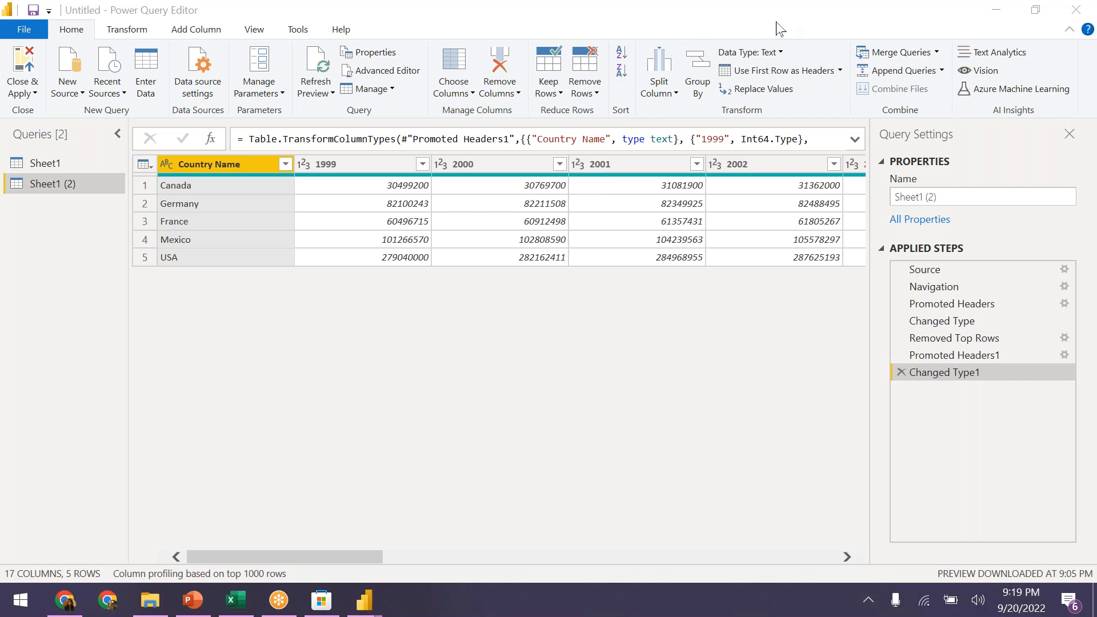
{"action": "left_click", "coordinate": [705, 311]}
{"action": "left_click", "coordinate": [628, 371]}
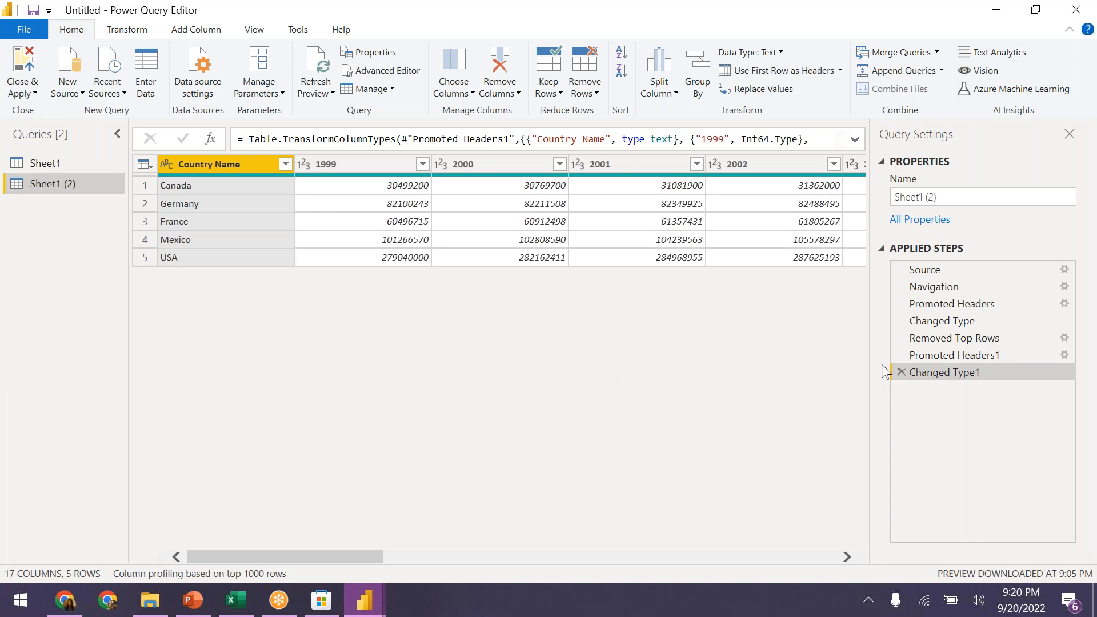
Step: Delete the Changed Type1 and Promoted Headers1 applied steps from Sheet1 (2)
{"action": "left_click", "coordinate": [901, 373]}
{"action": "left_click", "coordinate": [901, 355]}
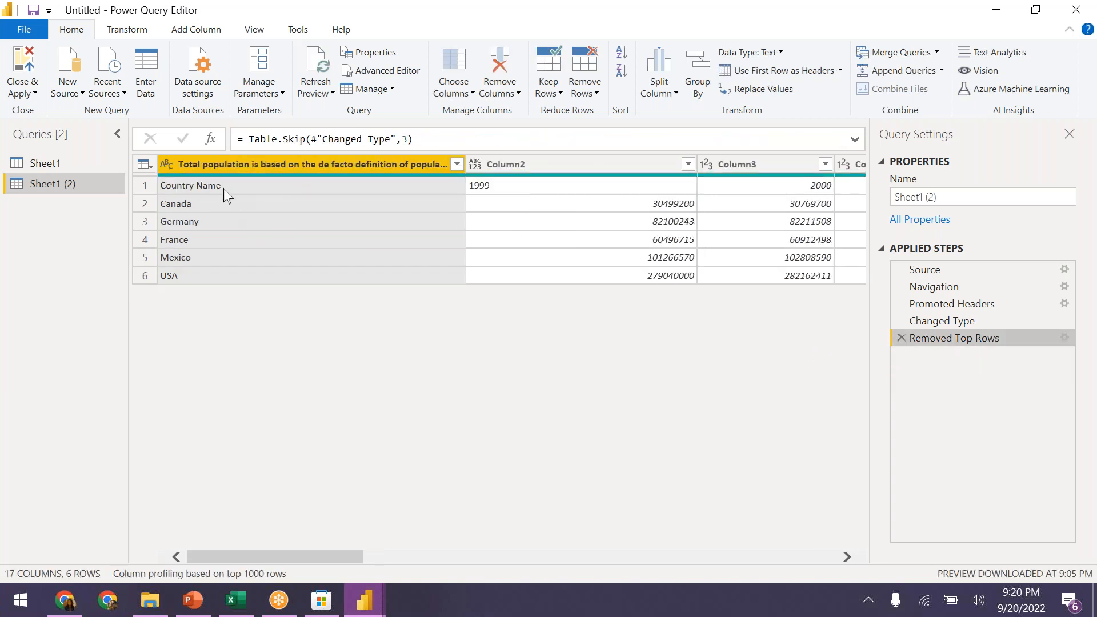
Step: Compare the first three column headers of Sheet1 (2) with the header values held in its first row
{"action": "left_click", "coordinate": [484, 195]}
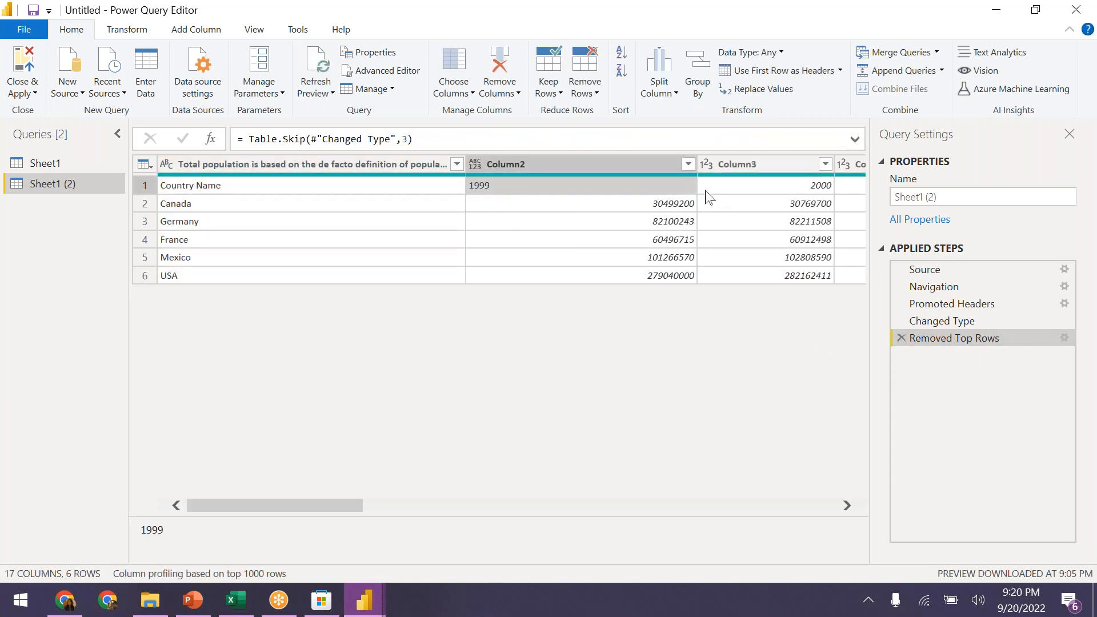
{"action": "left_click", "coordinate": [727, 196]}
{"action": "left_click", "coordinate": [765, 164]}
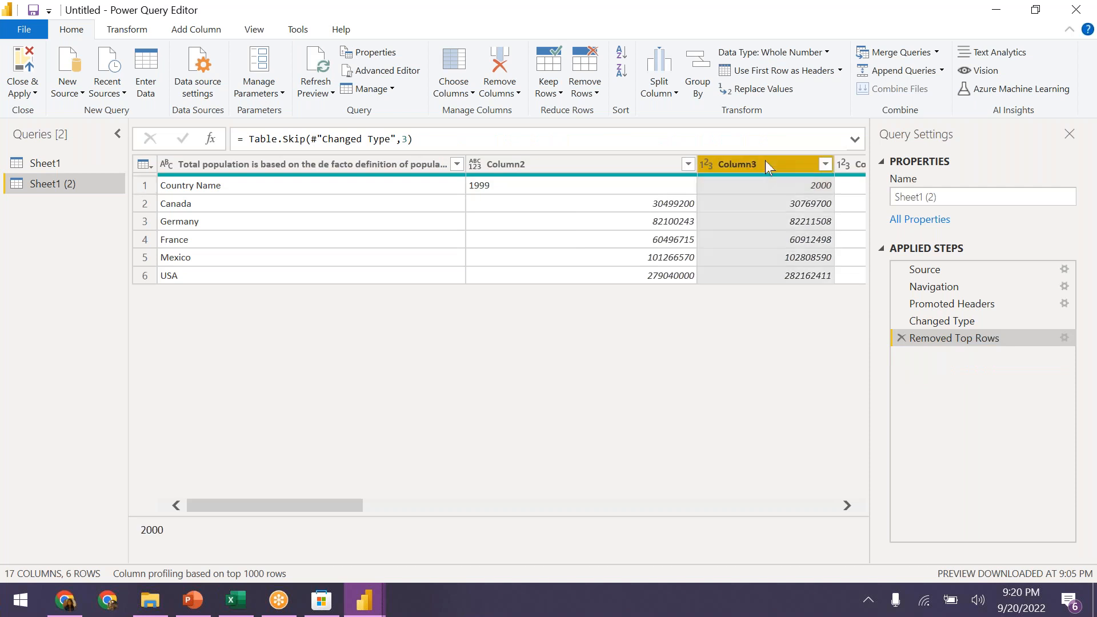
{"action": "left_click", "coordinate": [549, 164]}
{"action": "left_click", "coordinate": [363, 164]}
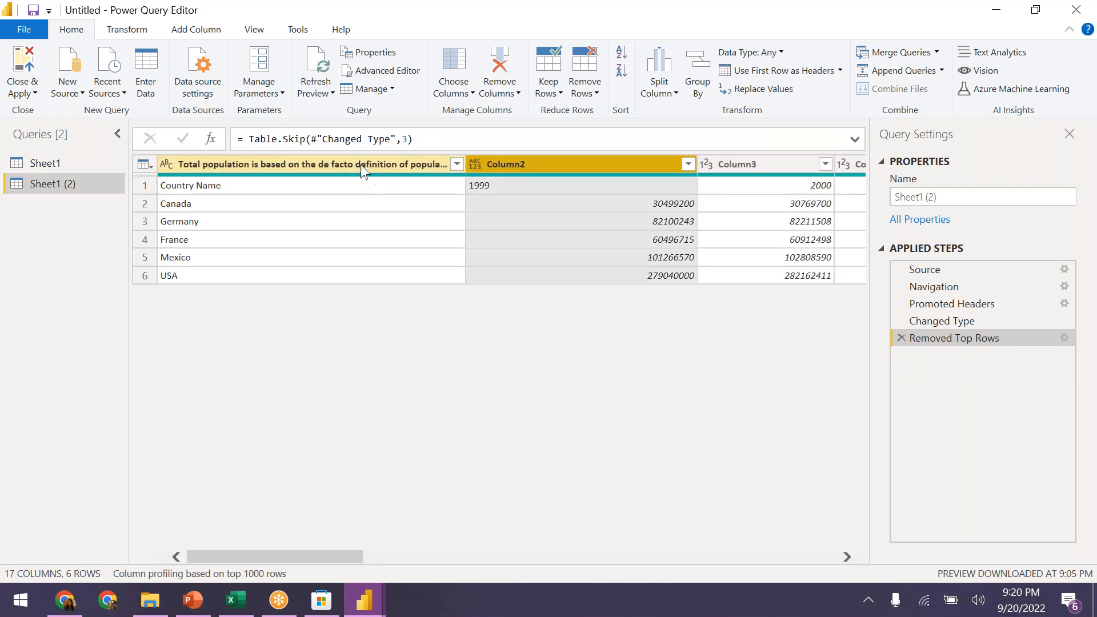
{"action": "left_click", "coordinate": [577, 164]}
{"action": "left_click", "coordinate": [802, 165]}
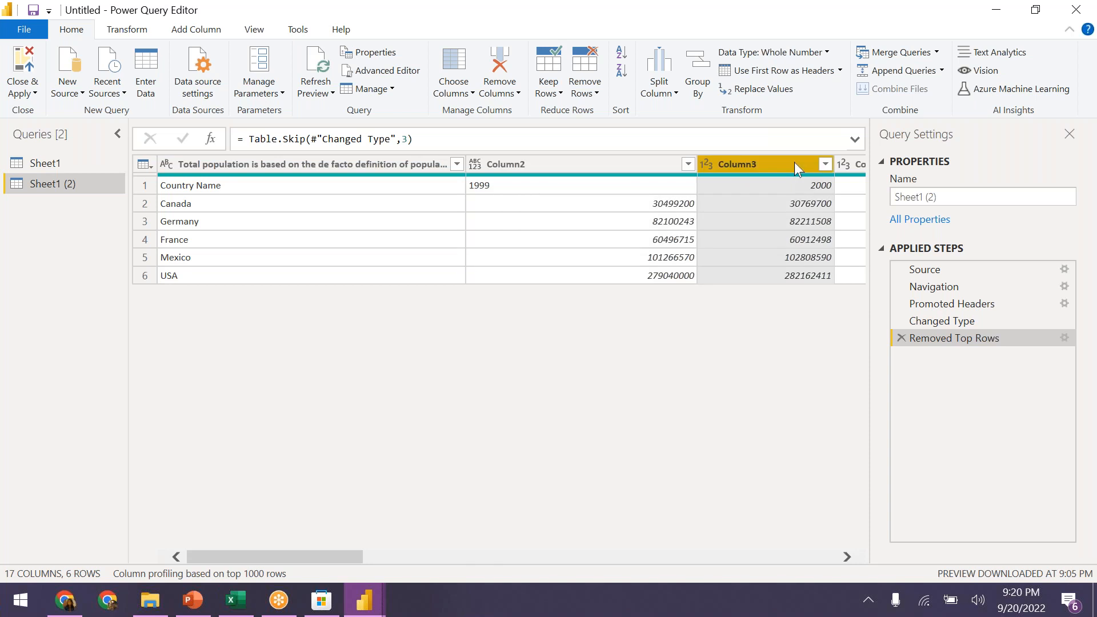
Step: Promote the first row of Sheet1 (2), holding Country Name and the years, to column headers
{"action": "left_click", "coordinate": [349, 186]}
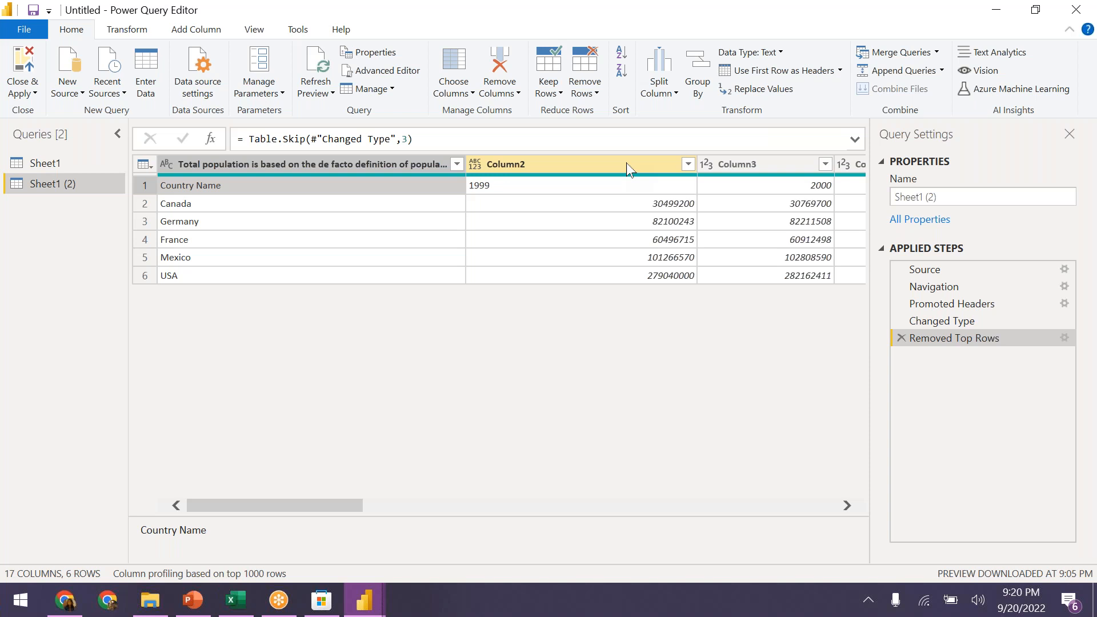
{"action": "left_click", "coordinate": [579, 188]}
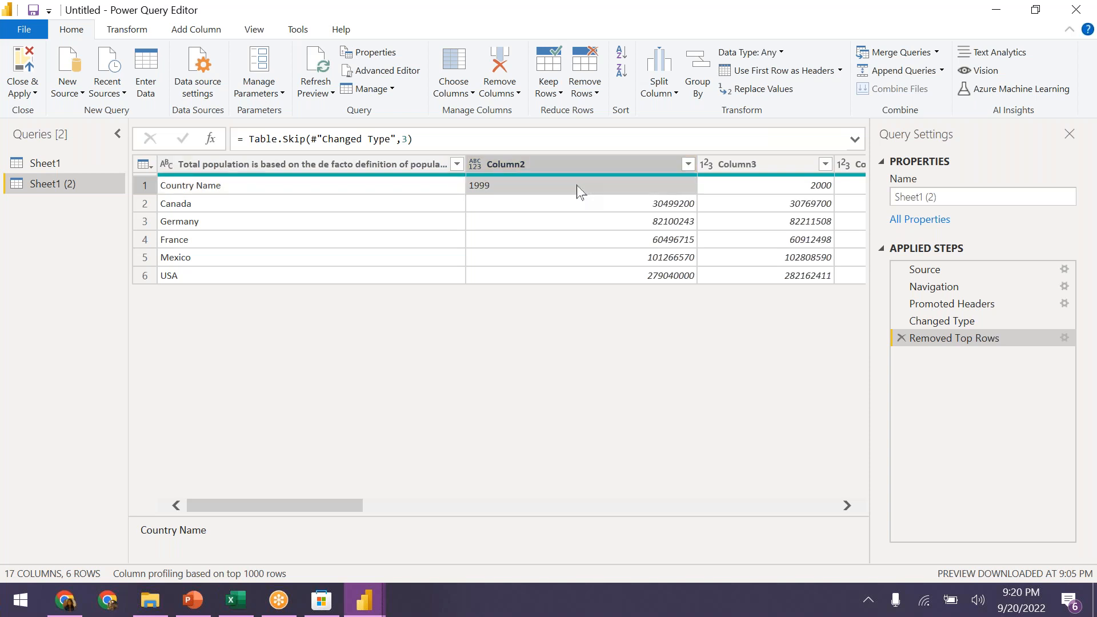
{"action": "left_click", "coordinate": [350, 194]}
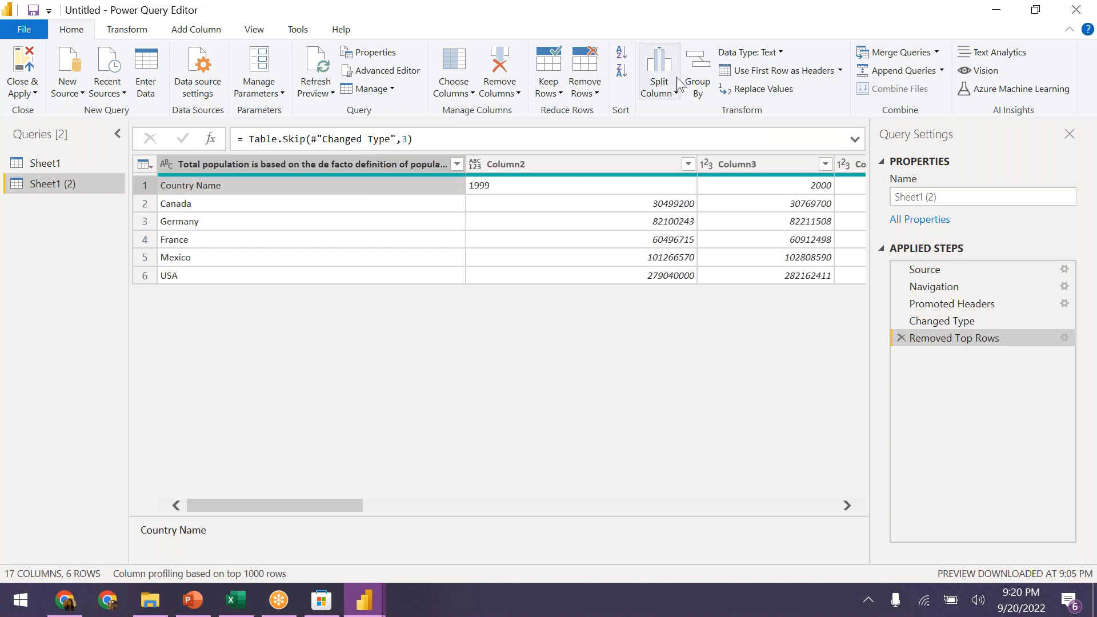
{"action": "left_click", "coordinate": [805, 77]}
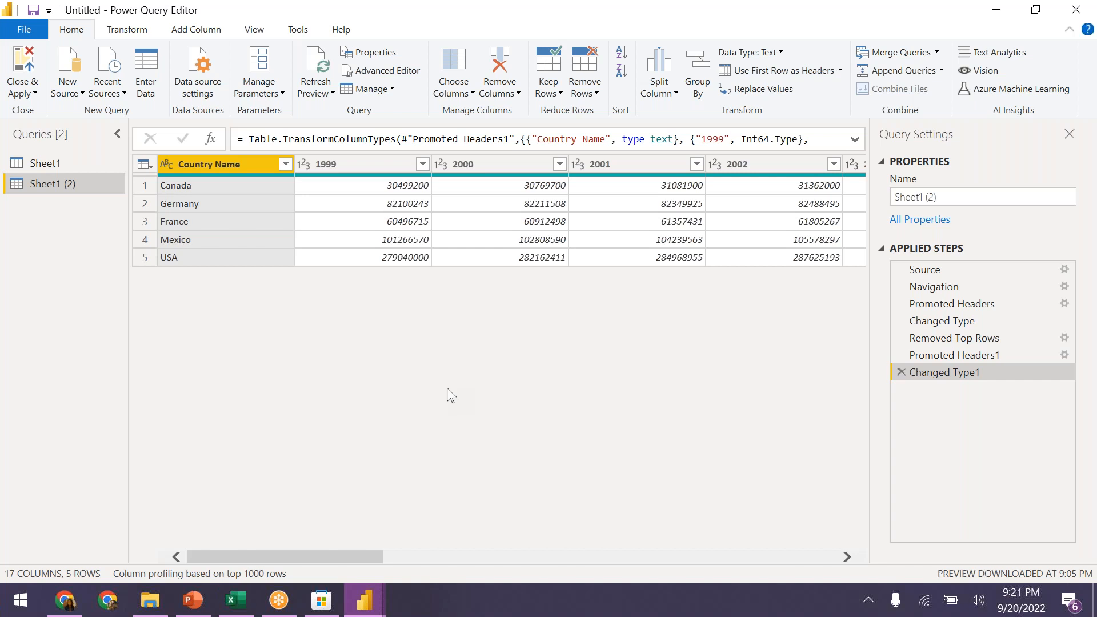
Step: Review the options for applying query changes and the options for removing rows from Sheet1 (2)
{"action": "left_click", "coordinate": [23, 91]}
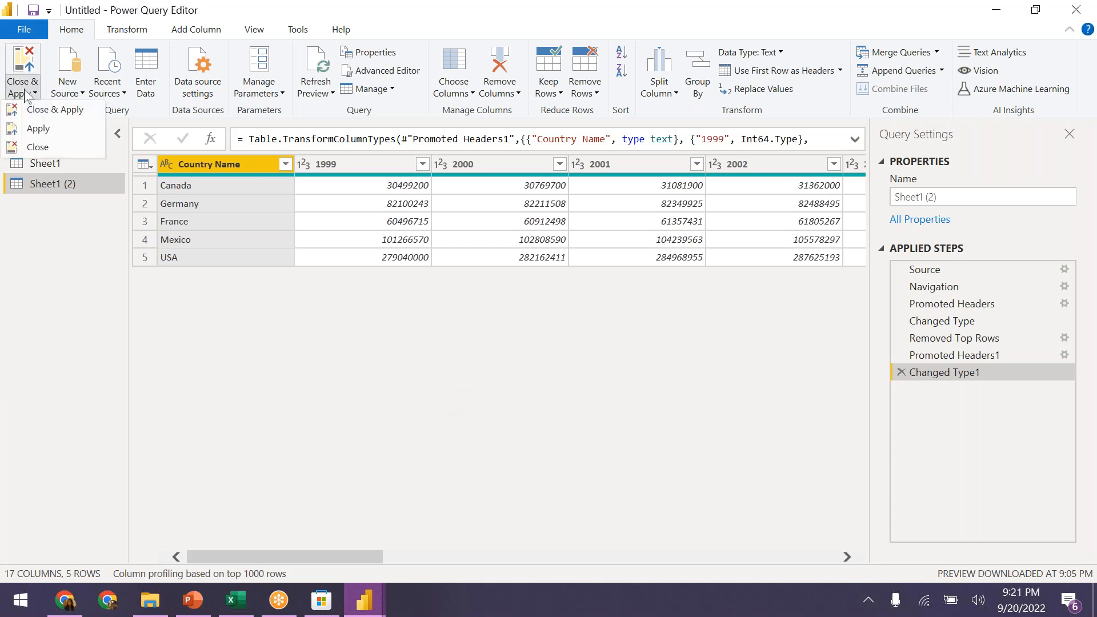
{"action": "left_click", "coordinate": [49, 133]}
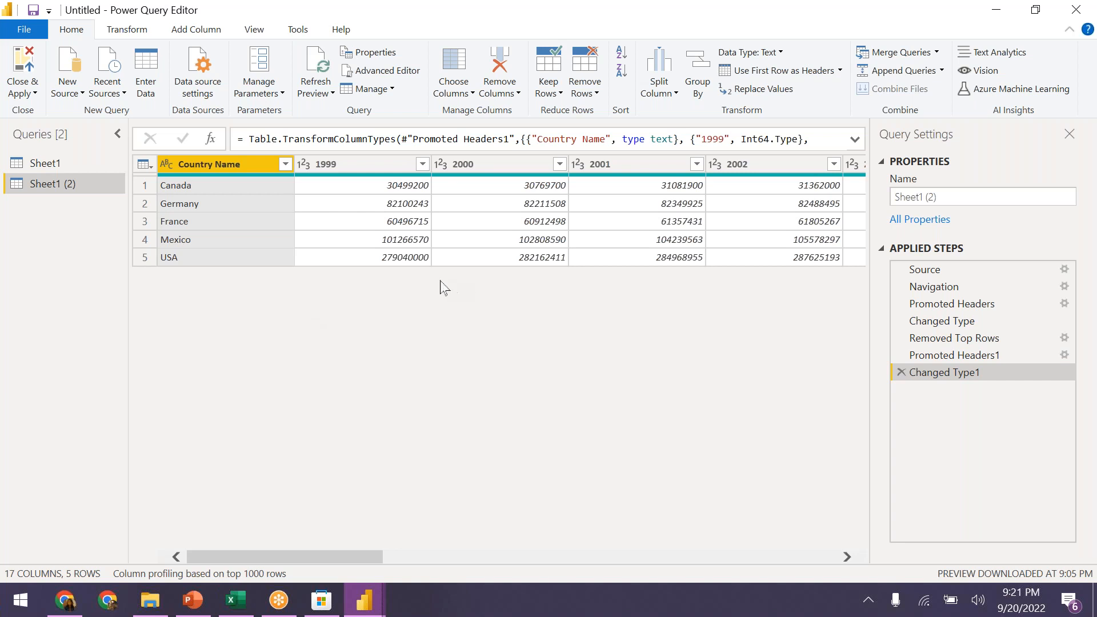
{"action": "left_click", "coordinate": [584, 87]}
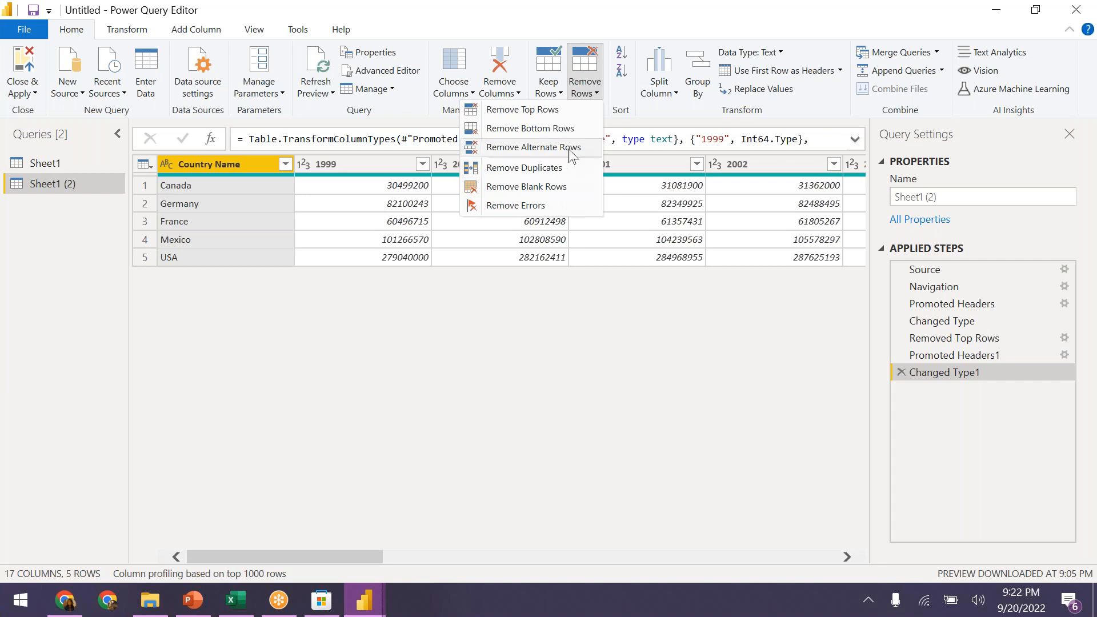
{"action": "left_click", "coordinate": [693, 351]}
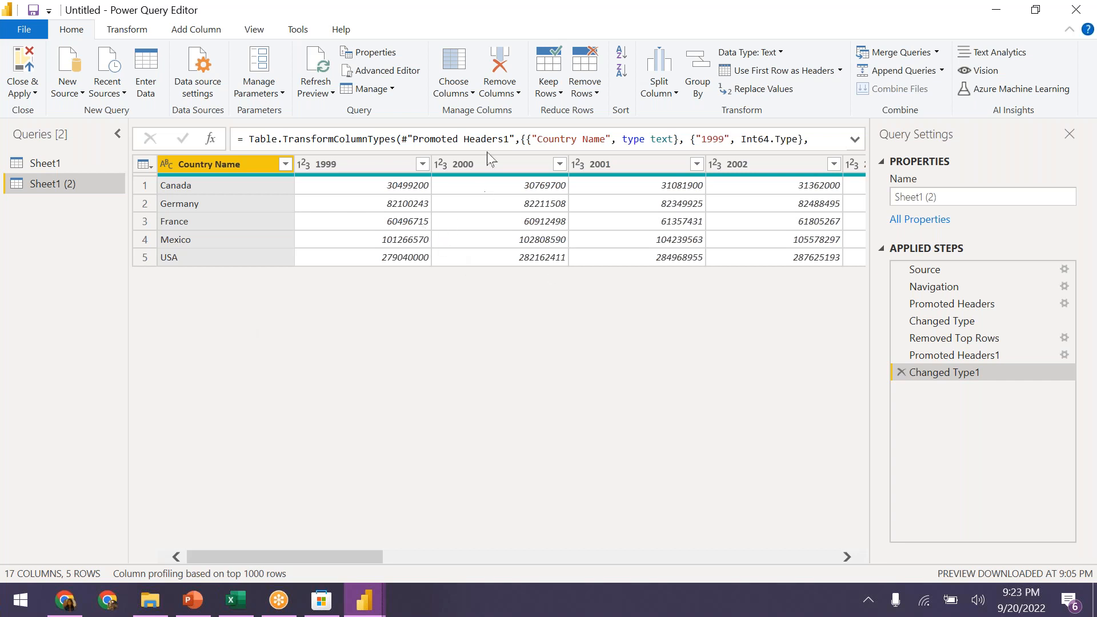
Step: Examine the blank Create Table dialog for manual data entry and dismiss it without creating a table
{"action": "left_click", "coordinate": [147, 84]}
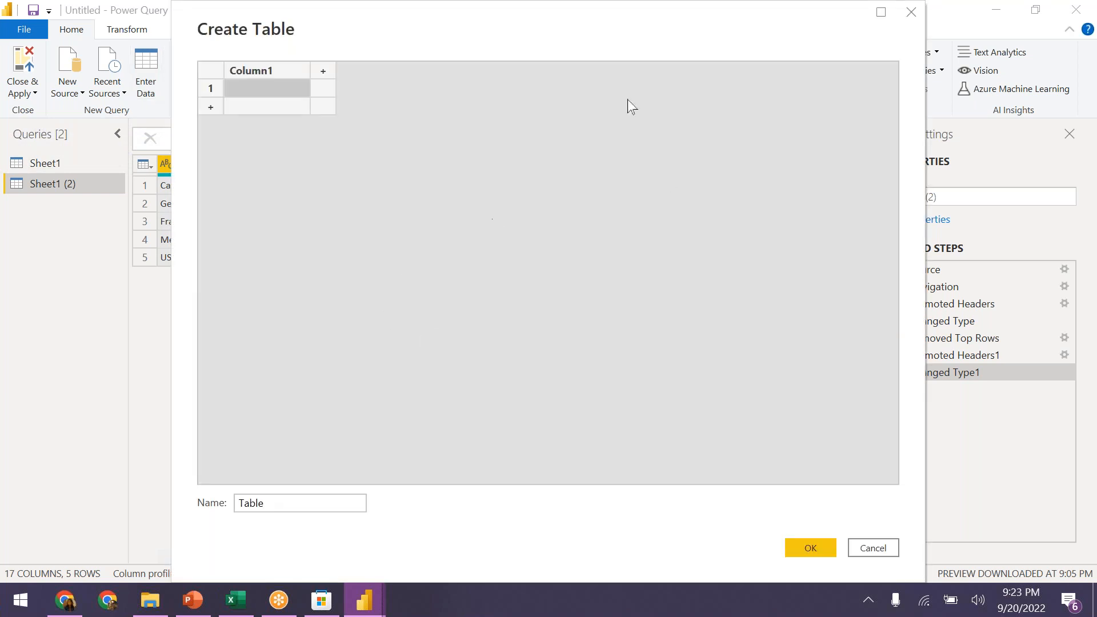
{"action": "left_click_drag", "start_coordinate": [604, 49], "coordinate": [510, 125]}
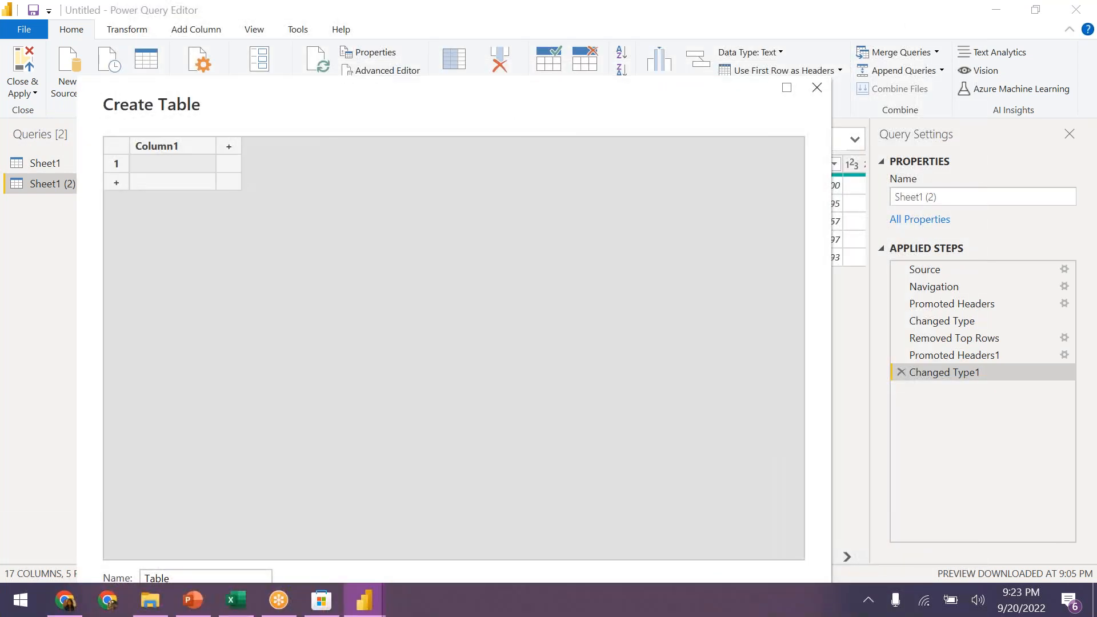
{"action": "left_click", "coordinate": [817, 87]}
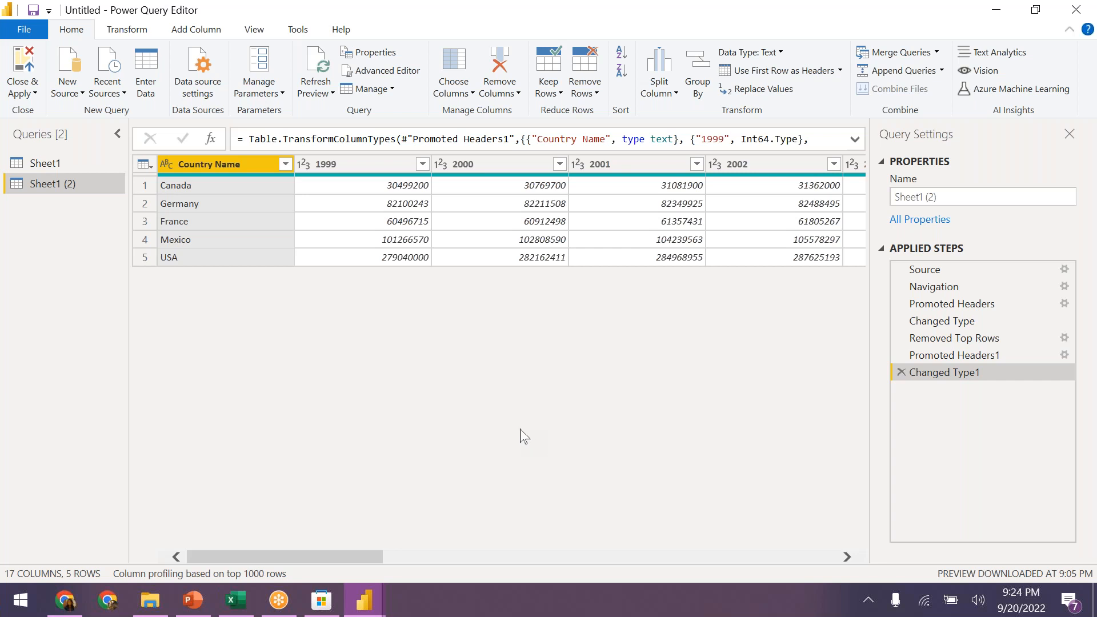
Step: Close the query editor with the Sheet1 (2) changes applied, and expand the Sheet1 (2) fields in the report
{"action": "left_click", "coordinate": [230, 187]}
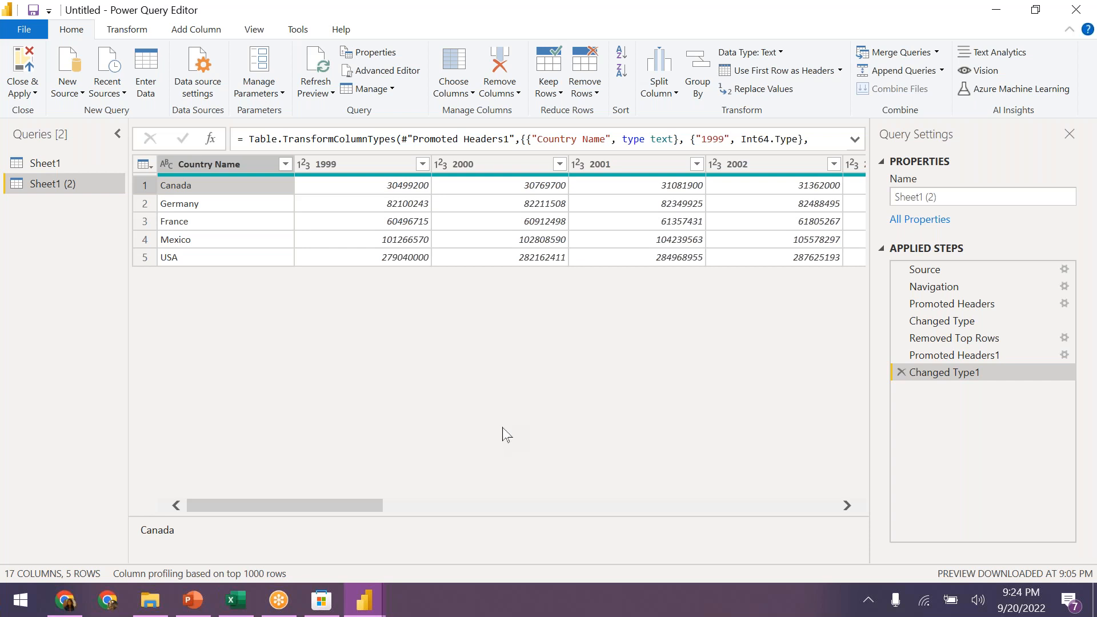
{"action": "left_click", "coordinate": [23, 93]}
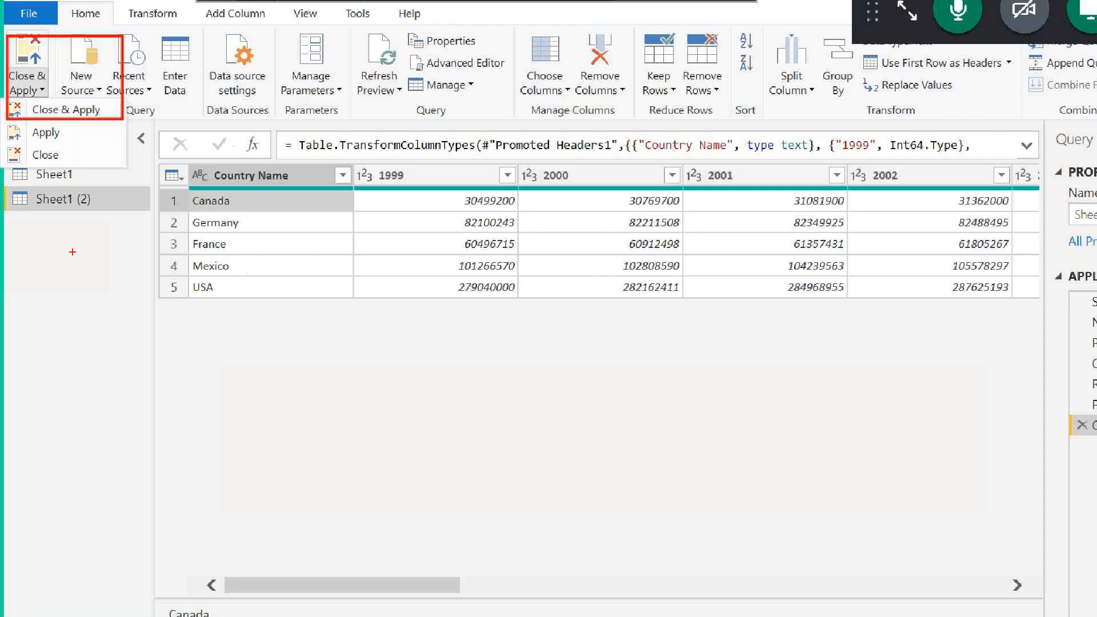
{"action": "key", "text": "Escape"}
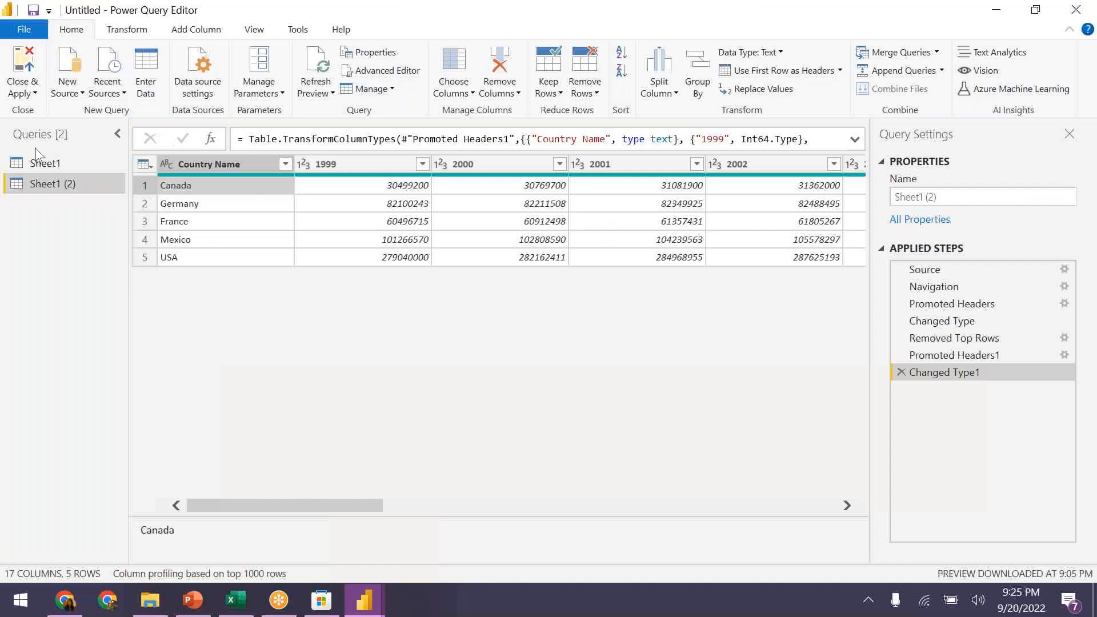
{"action": "left_click", "coordinate": [24, 80]}
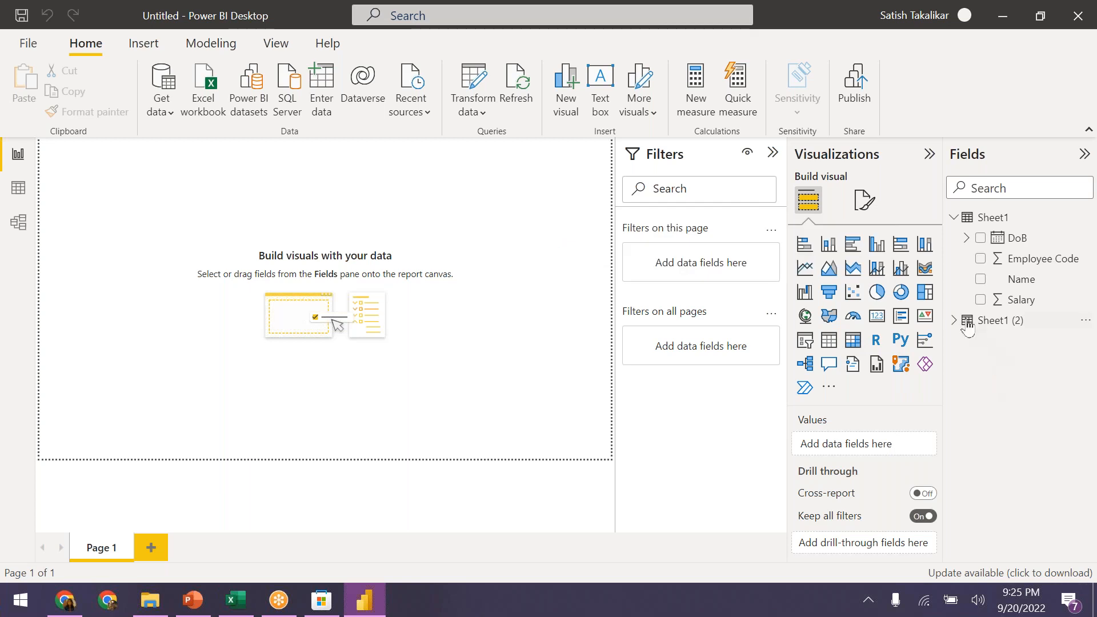
{"action": "left_click", "coordinate": [952, 321]}
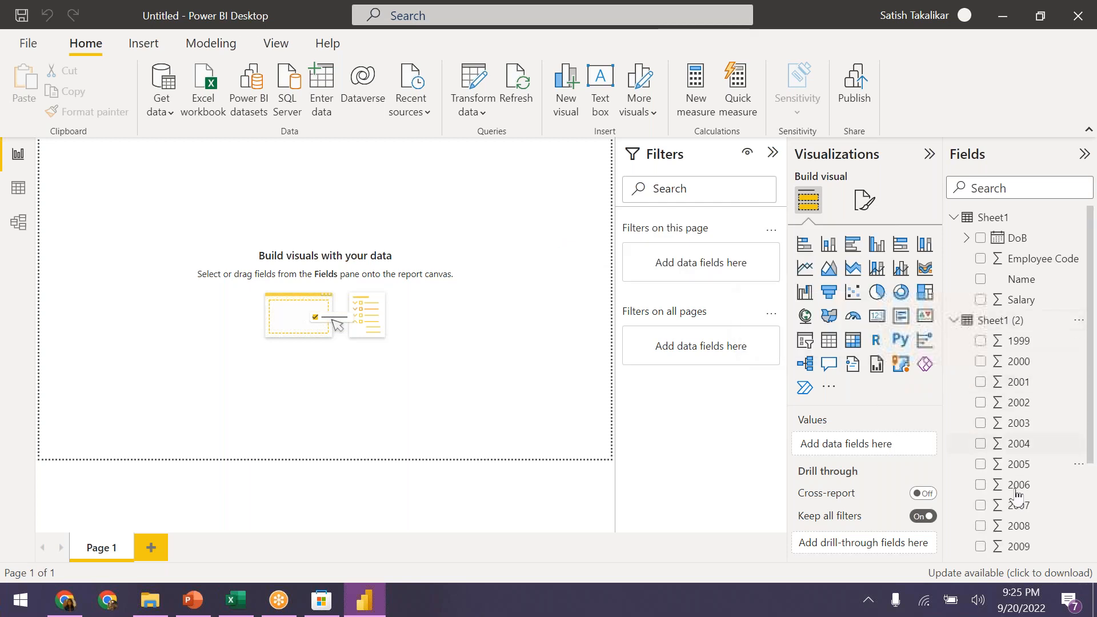
{"action": "scroll", "coordinate": [1014, 523], "scroll_direction": "down", "scroll_amount": 3}
{"action": "scroll", "coordinate": [1014, 522], "scroll_direction": "up", "scroll_amount": 3}
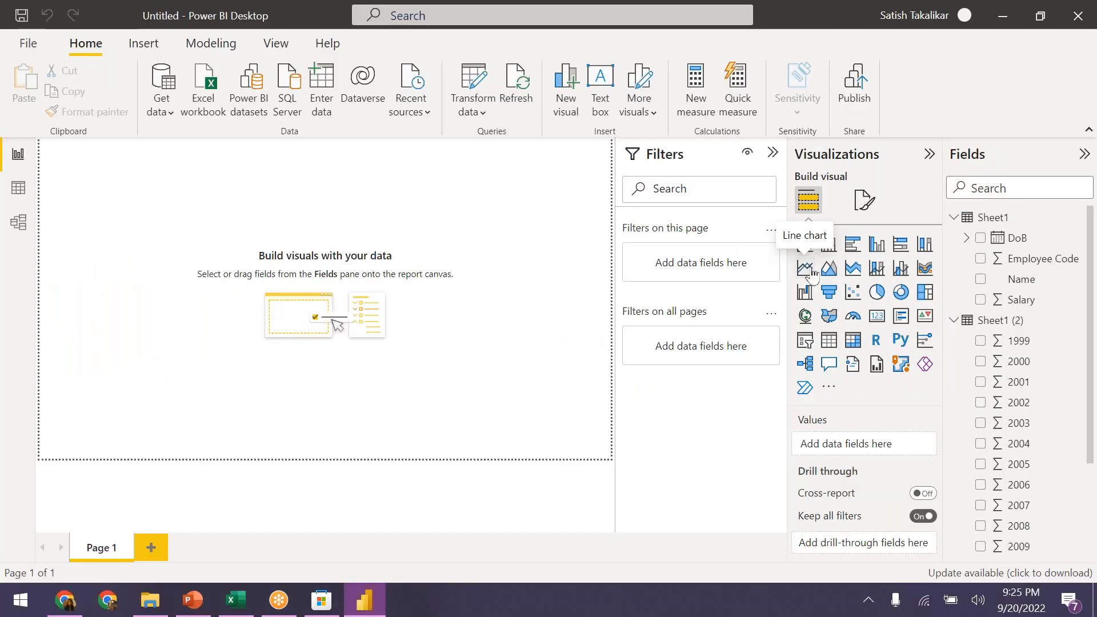
Step: Add an enlarged line chart with Country Name on the axis and 1999 as its values
{"action": "left_click", "coordinate": [800, 267]}
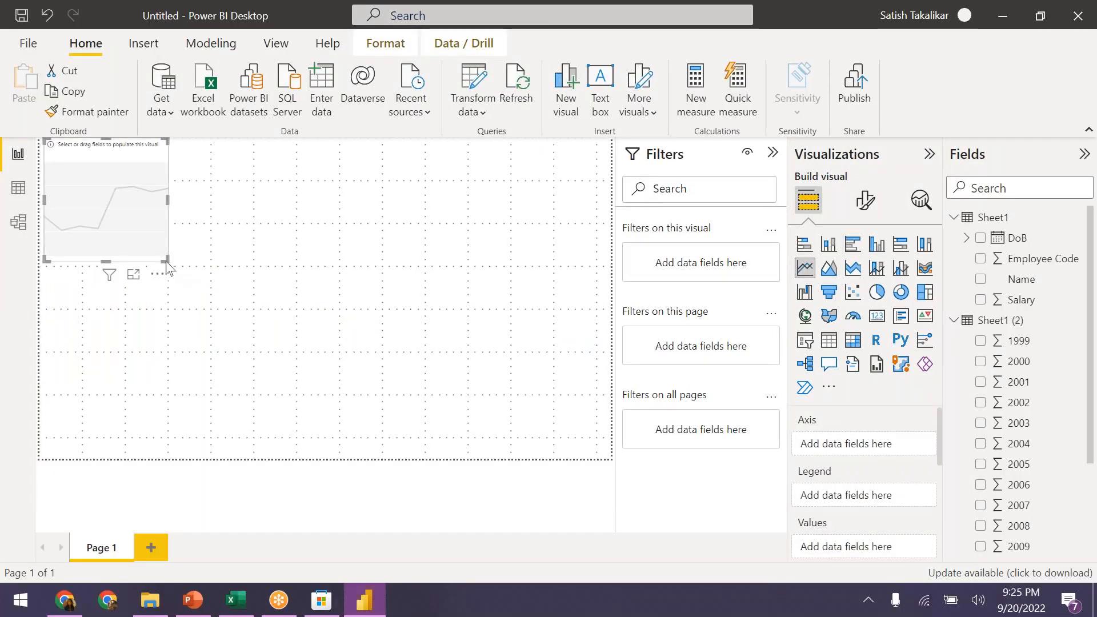
{"action": "left_click_drag", "start_coordinate": [166, 261], "coordinate": [522, 409]}
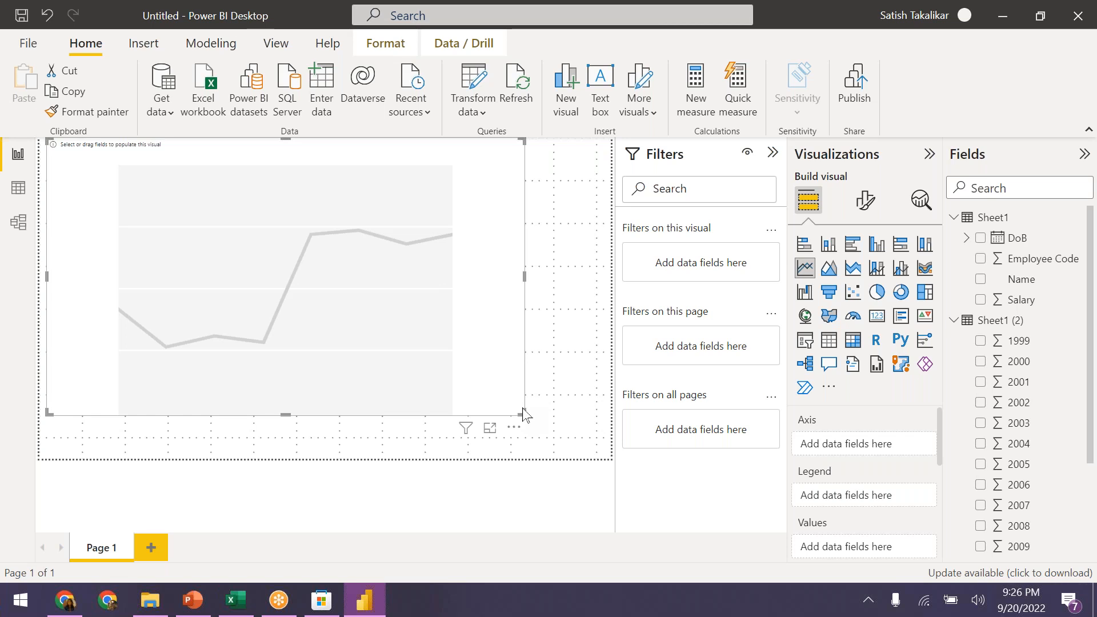
{"action": "scroll", "coordinate": [1055, 486], "scroll_direction": "down", "scroll_amount": 1}
{"action": "scroll", "coordinate": [1055, 485], "scroll_direction": "down", "scroll_amount": 1}
{"action": "left_click", "coordinate": [981, 544]}
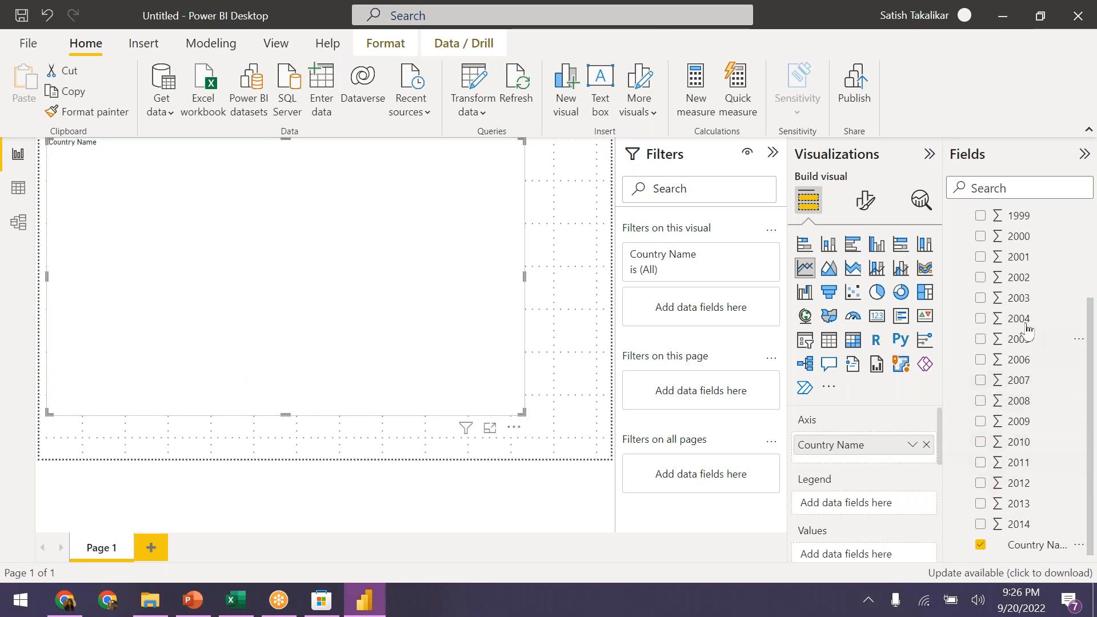
{"action": "scroll", "coordinate": [1015, 343], "scroll_direction": "up", "scroll_amount": 2}
{"action": "left_click", "coordinate": [980, 341]}
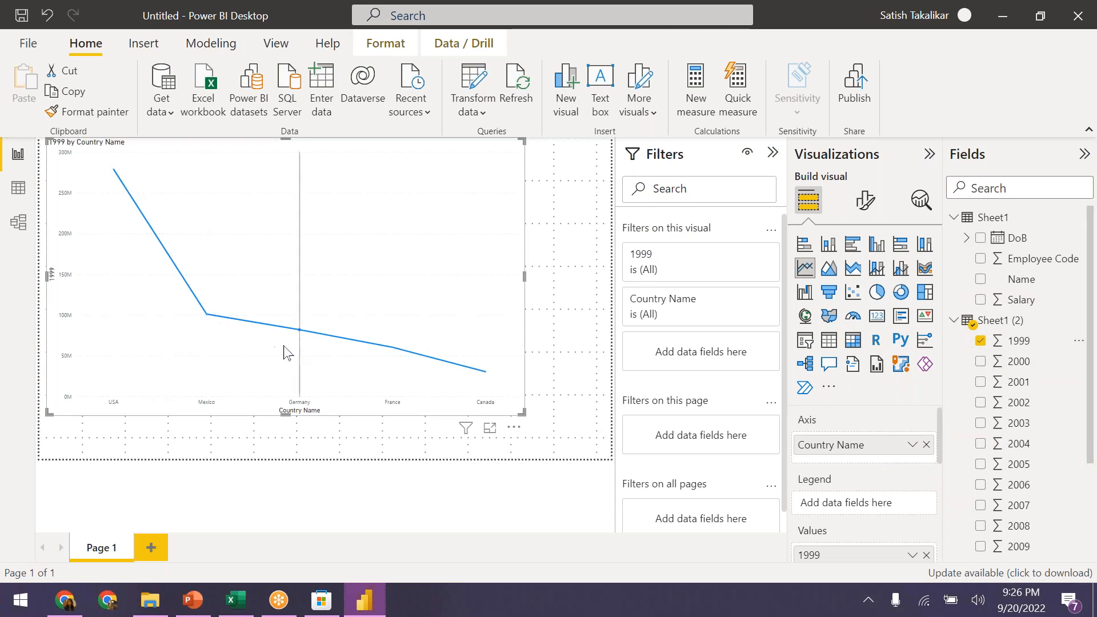
Step: Delete the line chart of 1999 by Country Name from Page 1
{"action": "mouse_move", "coordinate": [474, 376]}
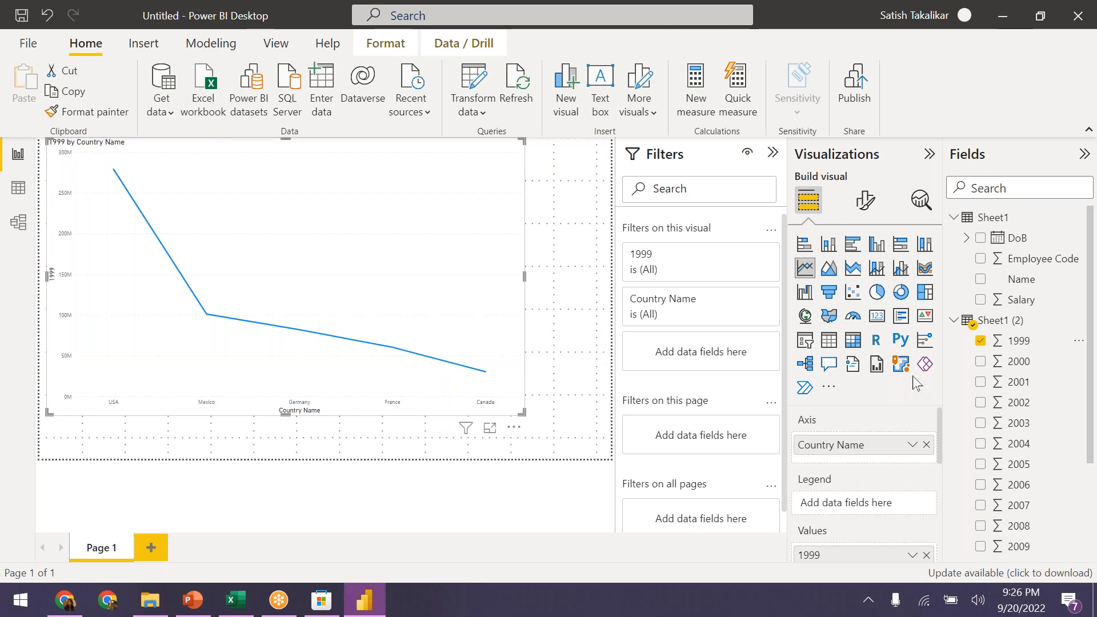
{"action": "scroll", "coordinate": [1028, 428], "scroll_direction": "down", "scroll_amount": 3}
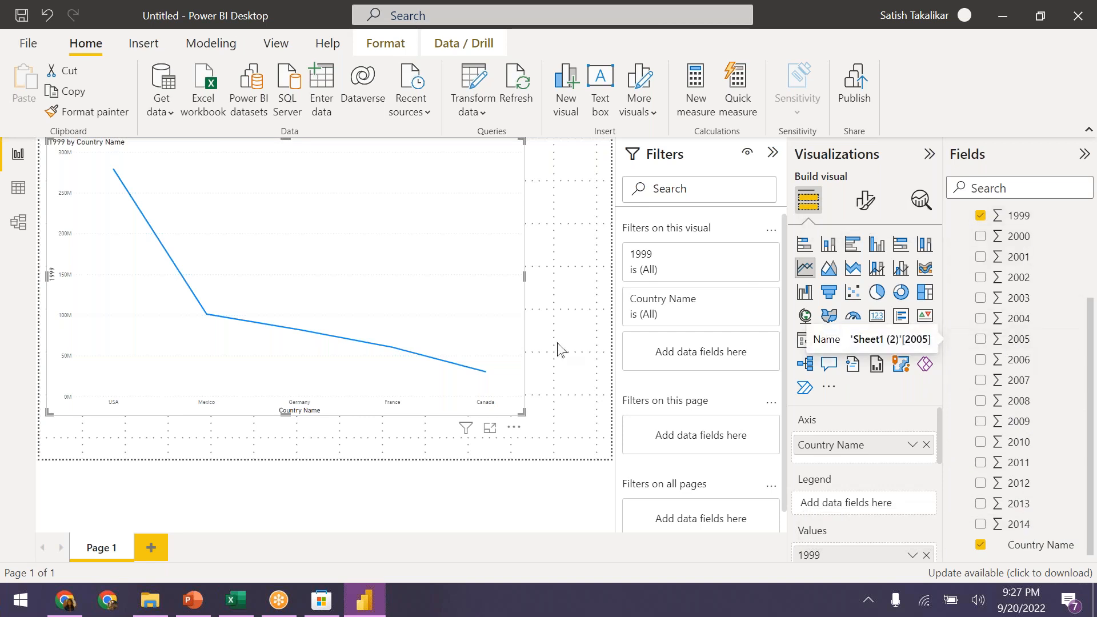
{"action": "key", "text": "Delete"}
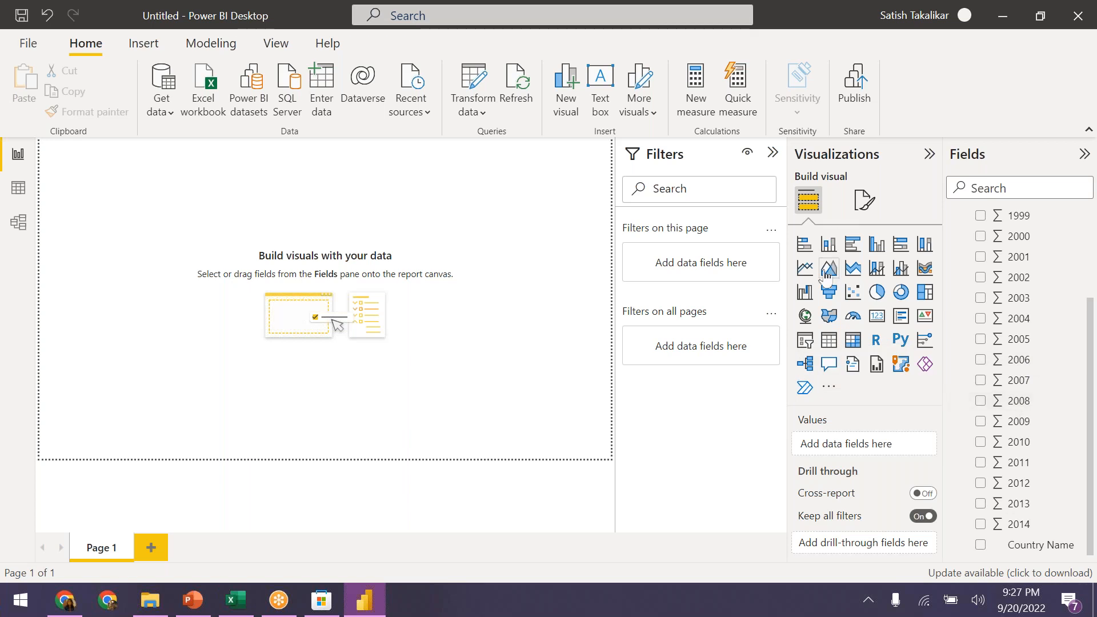
Step: Build a new line chart on the empty page, enlarge it and plot 1999 by Country Name from Sheet1 (2)
{"action": "left_click", "coordinate": [805, 269]}
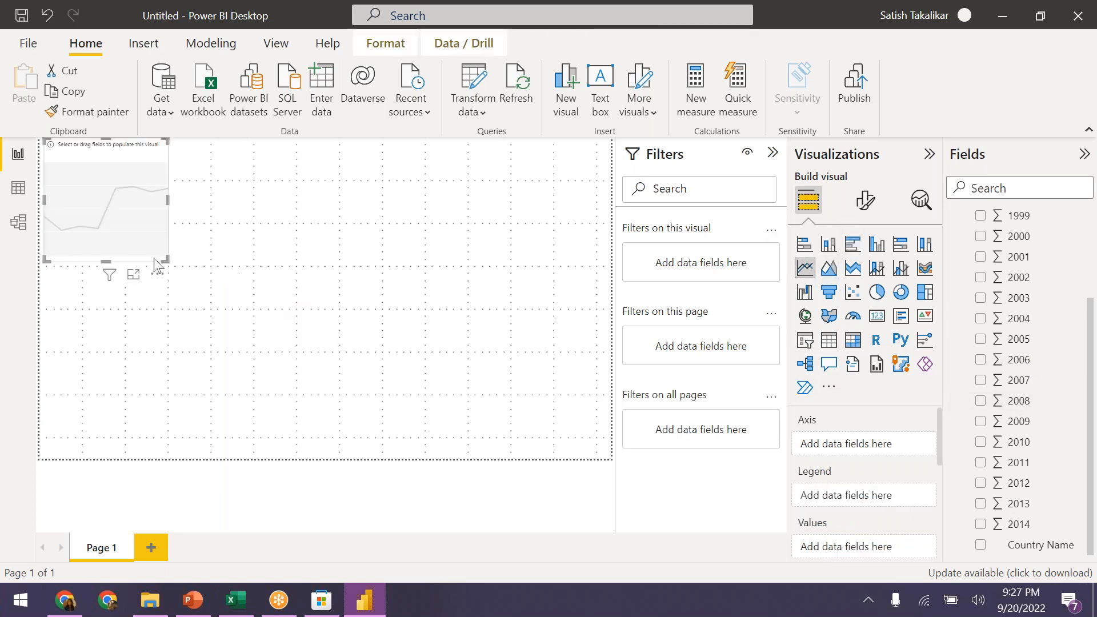
{"action": "left_click_drag", "start_coordinate": [163, 258], "coordinate": [505, 456]}
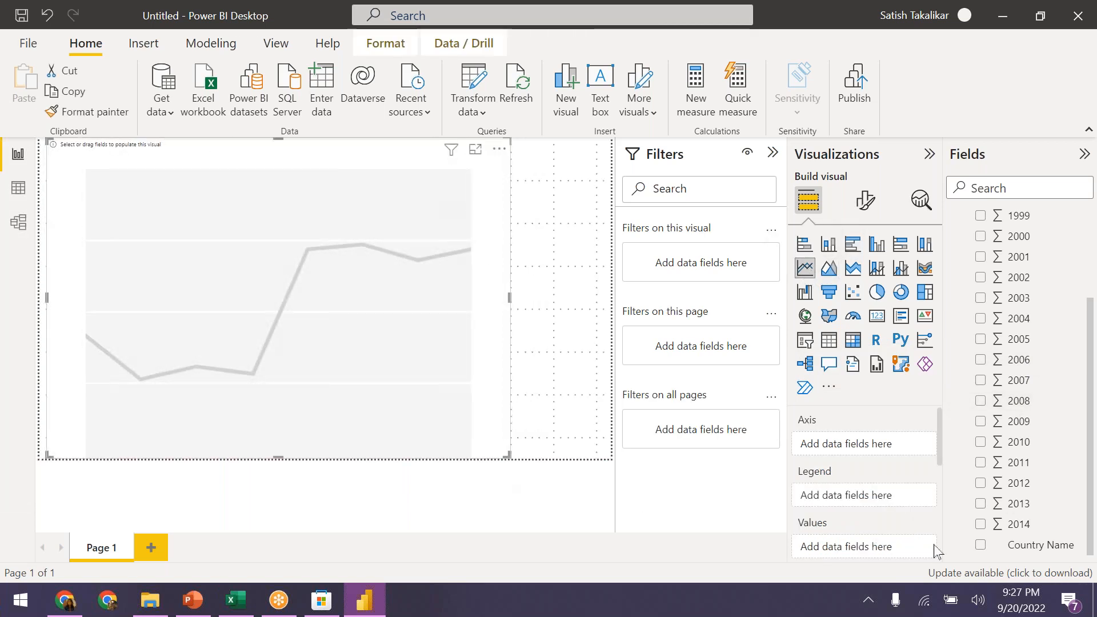
{"action": "left_click", "coordinate": [980, 545]}
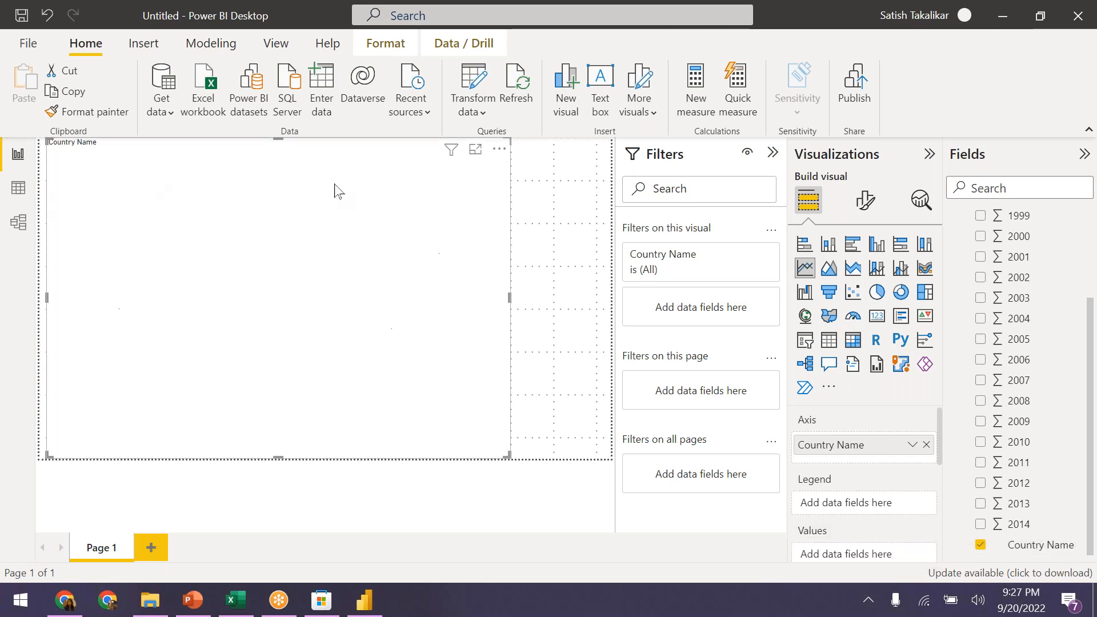
{"action": "scroll", "coordinate": [1044, 342], "scroll_direction": "up", "scroll_amount": 3}
{"action": "scroll", "coordinate": [1045, 346], "scroll_direction": "down", "scroll_amount": 2}
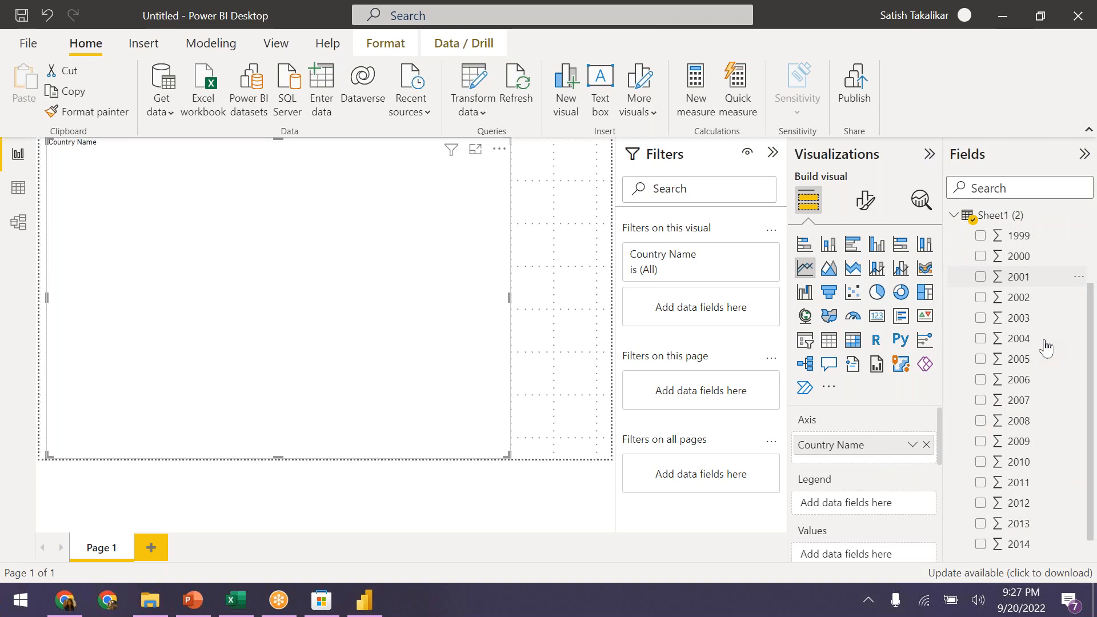
{"action": "left_click", "coordinate": [980, 236]}
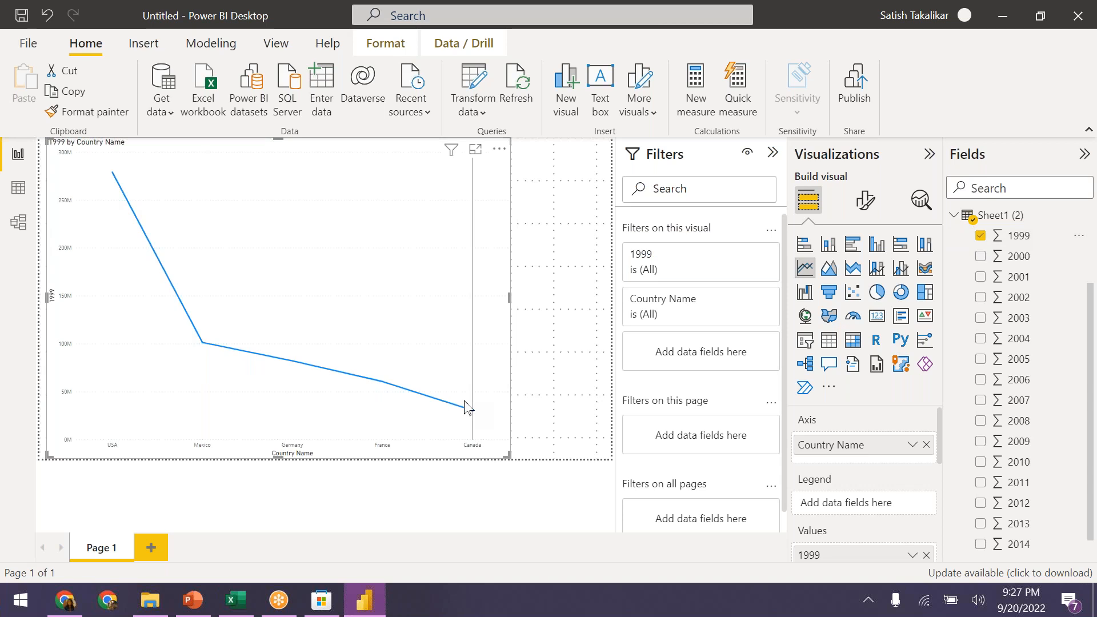
{"action": "mouse_move", "coordinate": [465, 407]}
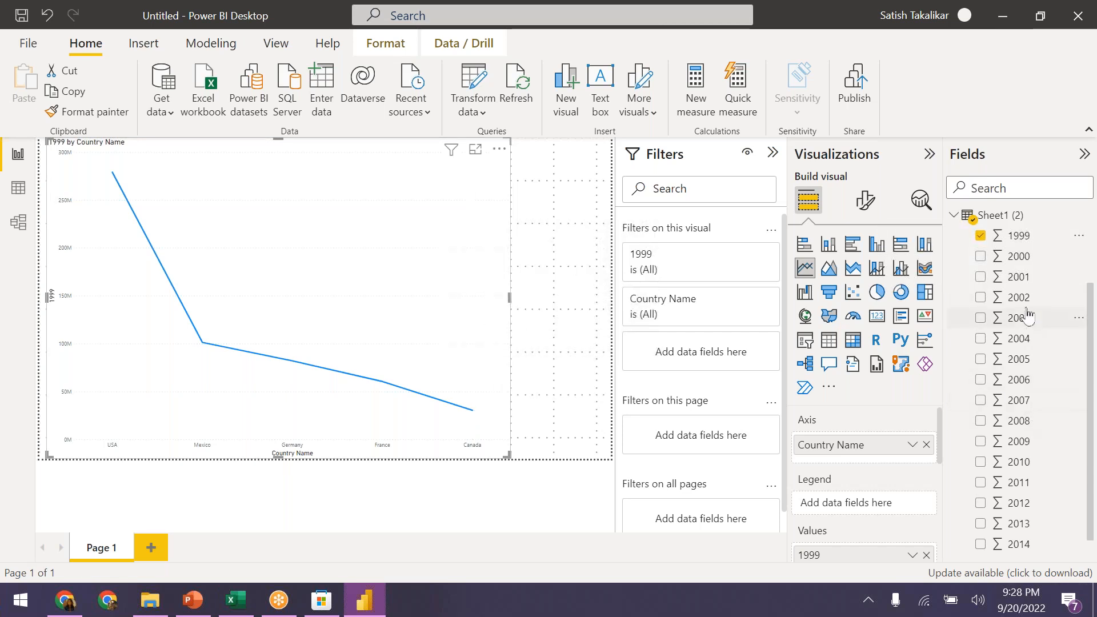
{"action": "scroll", "coordinate": [1027, 317], "scroll_direction": "down", "scroll_amount": 1}
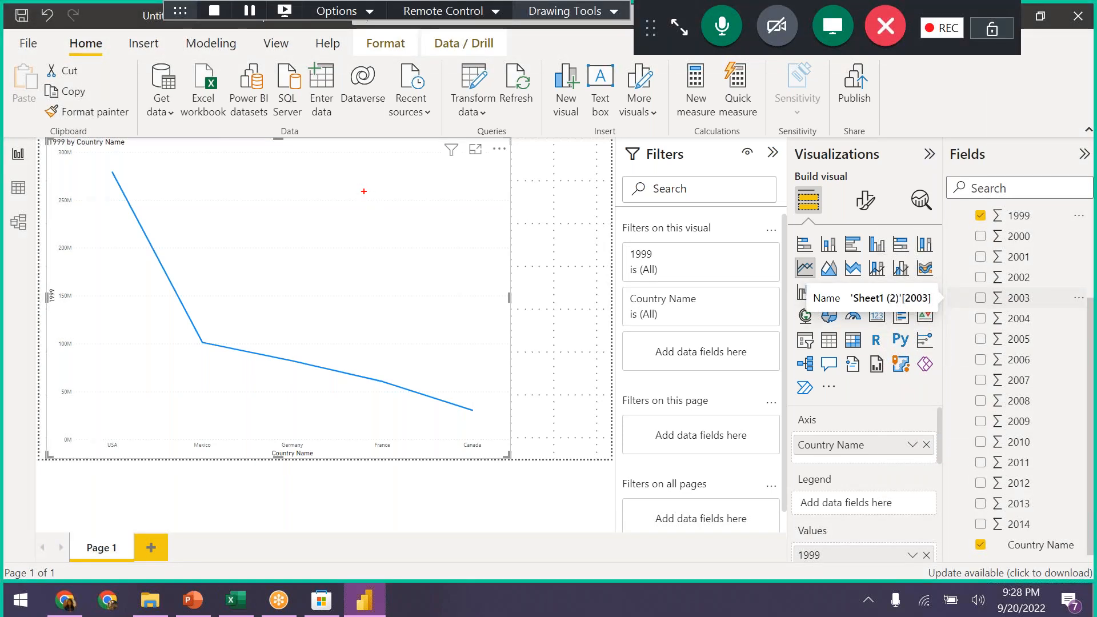
Step: Draw a red annotation box over the line chart, split off its first column with a vertical line and label it CND
{"action": "left_click_drag", "start_coordinate": [359, 177], "coordinate": [709, 450]}
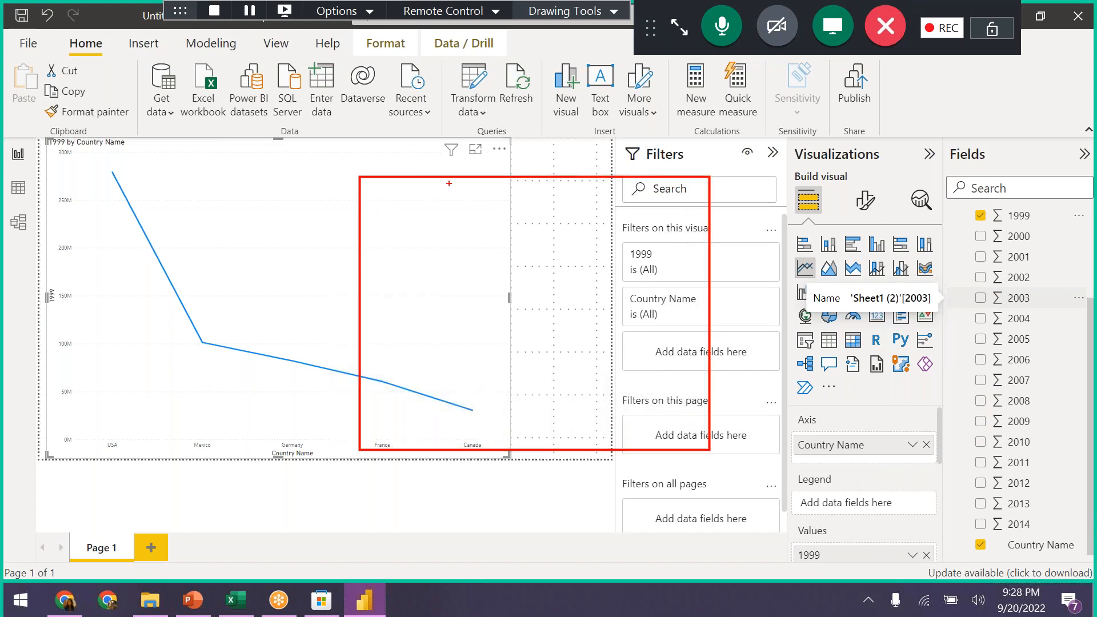
{"action": "left_click_drag", "start_coordinate": [450, 185], "coordinate": [479, 431]}
{"action": "left_click_drag", "start_coordinate": [432, 175], "coordinate": [433, 453]}
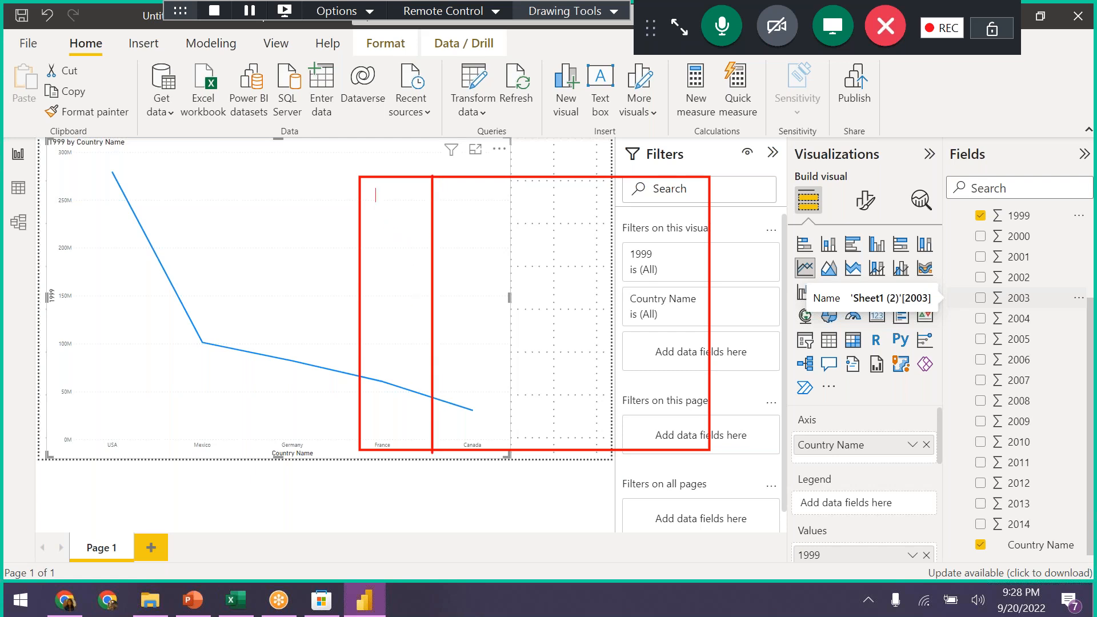
{"action": "left_click", "coordinate": [375, 209]}
{"action": "type", "text": "CND"}
Step: List 1999, 2000, 2001 and 2002 followed by dots in the annotation's second column, and close that column with a vertical line
{"action": "left_click", "coordinate": [451, 207]}
{"action": "type", "text": "1999"}
{"action": "key", "text": "Return"}
{"action": "type", "text": "2000"}
{"action": "key", "text": "Return"}
{"action": "type", "text": "201"}
{"action": "key", "text": "BackSpace"}
{"action": "type", "text": "01"}
{"action": "key", "text": "Return"}
{"action": "type", "text": "2002"}
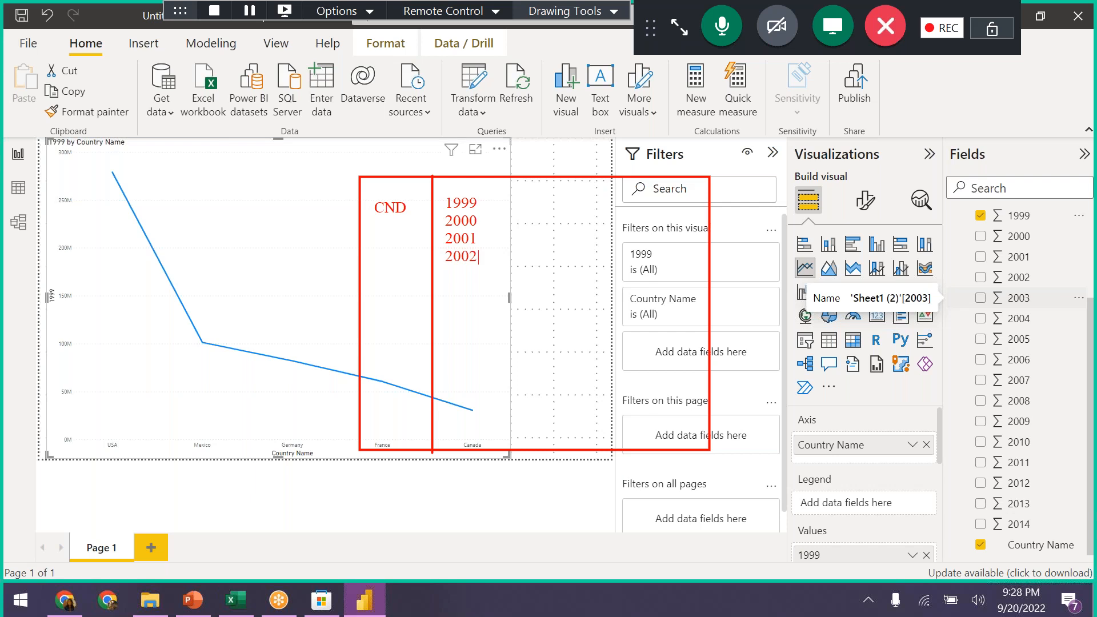
{"action": "key", "text": "Return"}
{"action": "type", "text": "."}
{"action": "key", "text": "Return"}
{"action": "type", "text": "."}
{"action": "left_click_drag", "start_coordinate": [506, 180], "coordinate": [511, 448]}
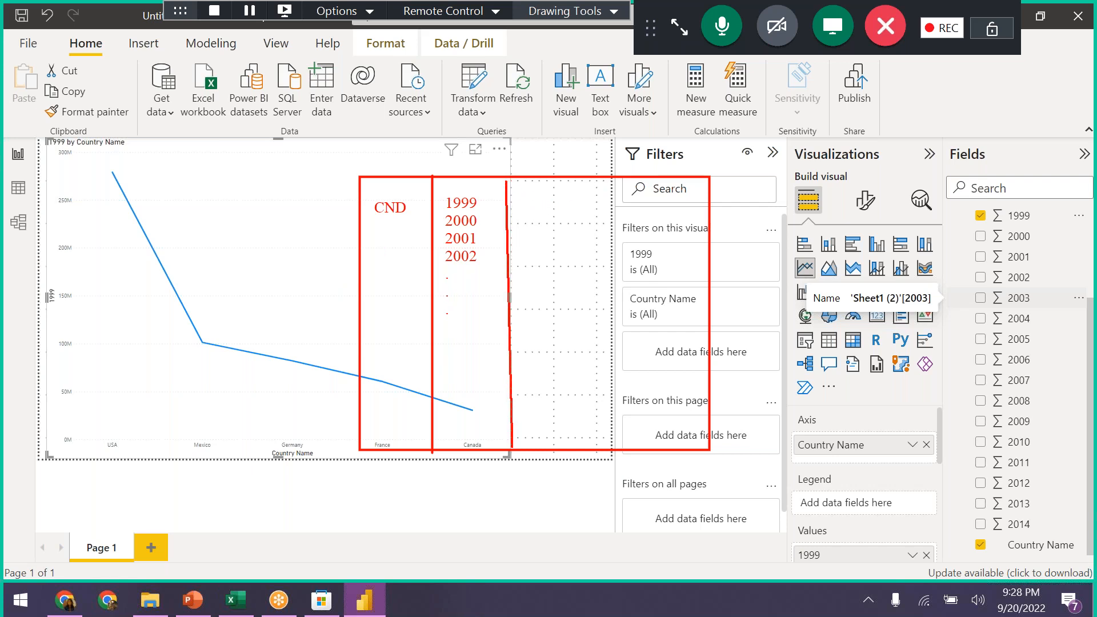
Step: Label the annotation's third column population and outline the year fields from 1999 to 2014 in red
{"action": "left_click", "coordinate": [525, 201]}
{"action": "type", "text": "population"}
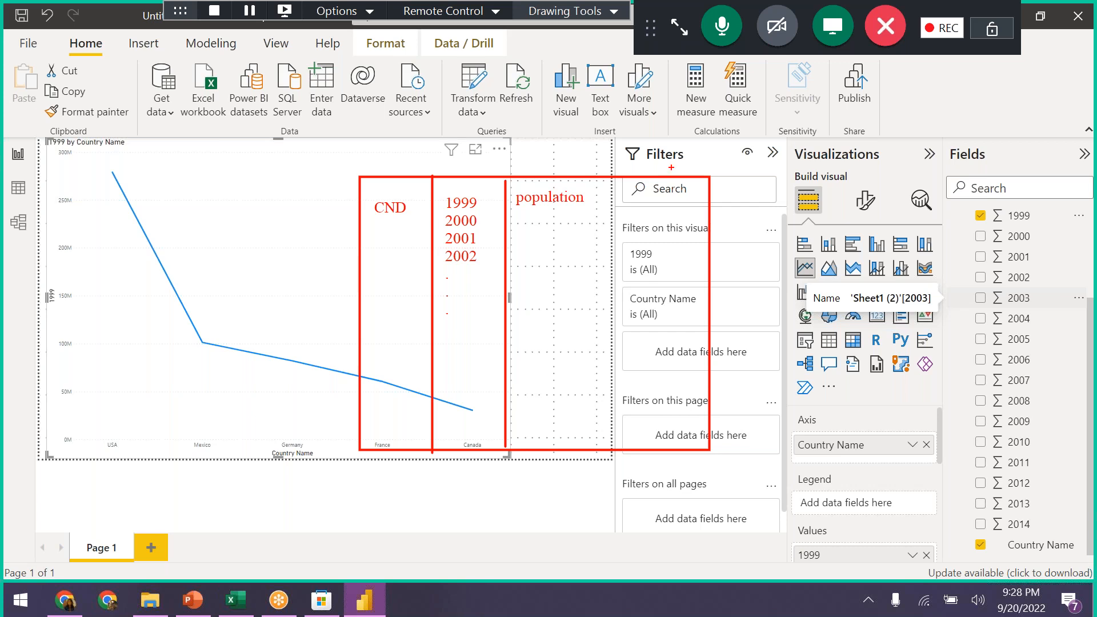
{"action": "mouse_move", "coordinate": [963, 203]}
{"action": "left_mouse_down"}
{"action": "mouse_move", "coordinate": [966, 336]}
{"action": "mouse_move", "coordinate": [1043, 522]}
{"action": "left_mouse_up"}
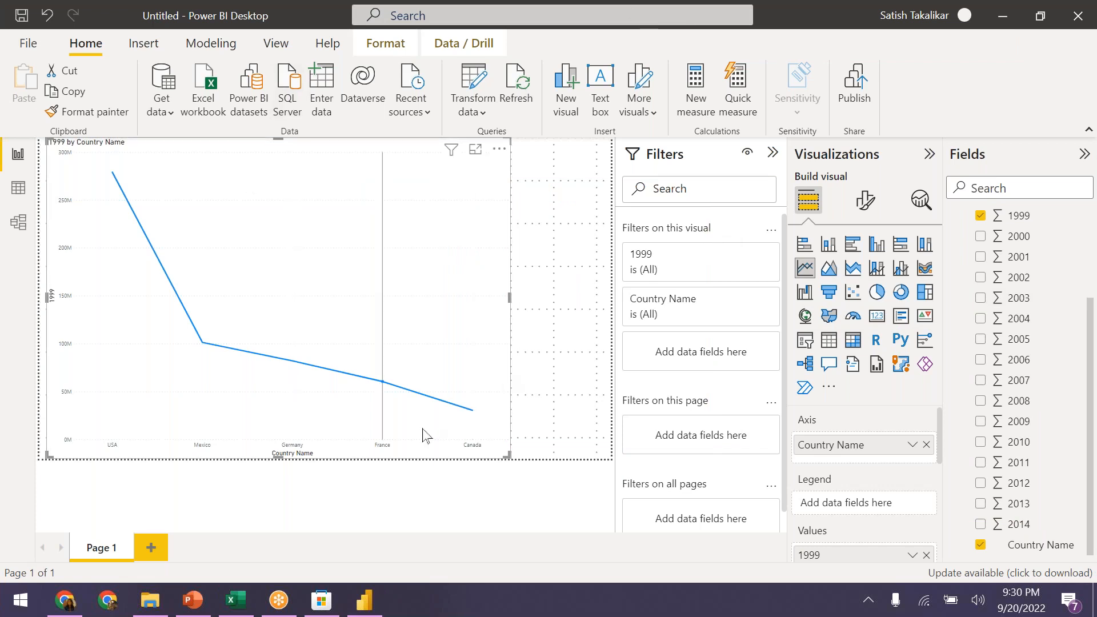
Step: Outline Transform data in red, clear the mark, and open the Sheet1 (2) query in Power Query Editor
{"action": "mouse_move", "coordinate": [424, 436]}
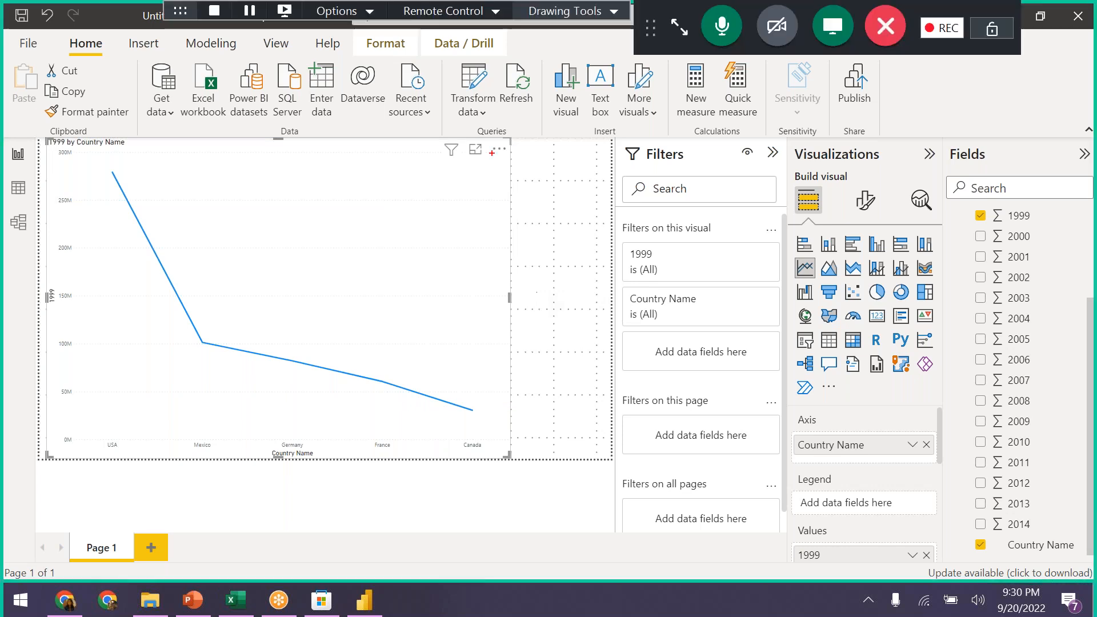
{"action": "left_click_drag", "start_coordinate": [441, 54], "coordinate": [505, 125]}
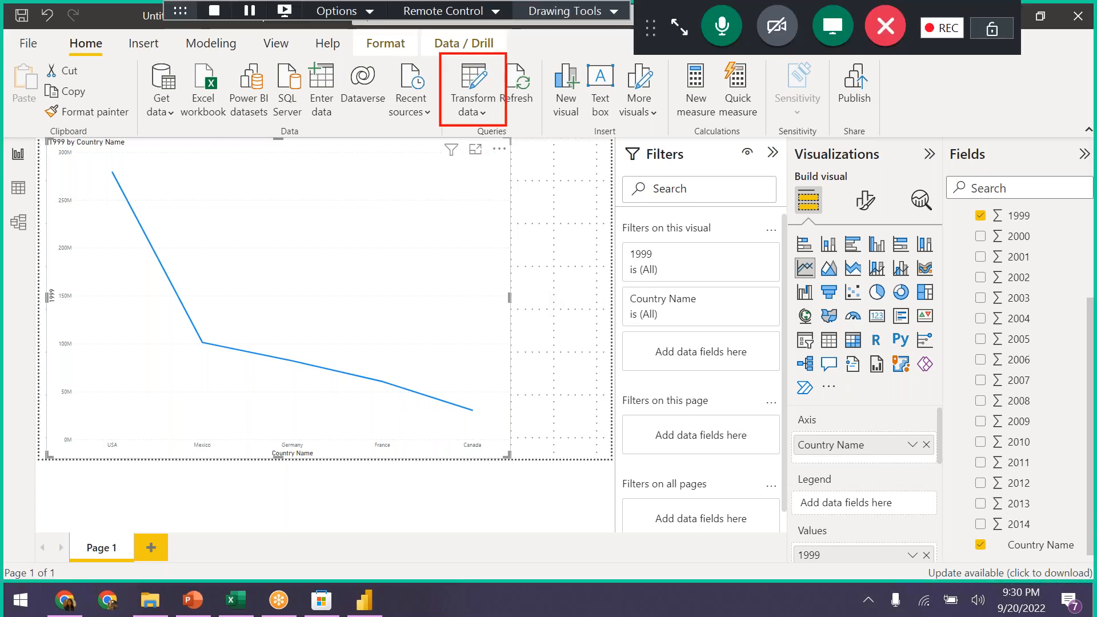
{"action": "key", "text": "Escape"}
{"action": "left_click", "coordinate": [472, 81]}
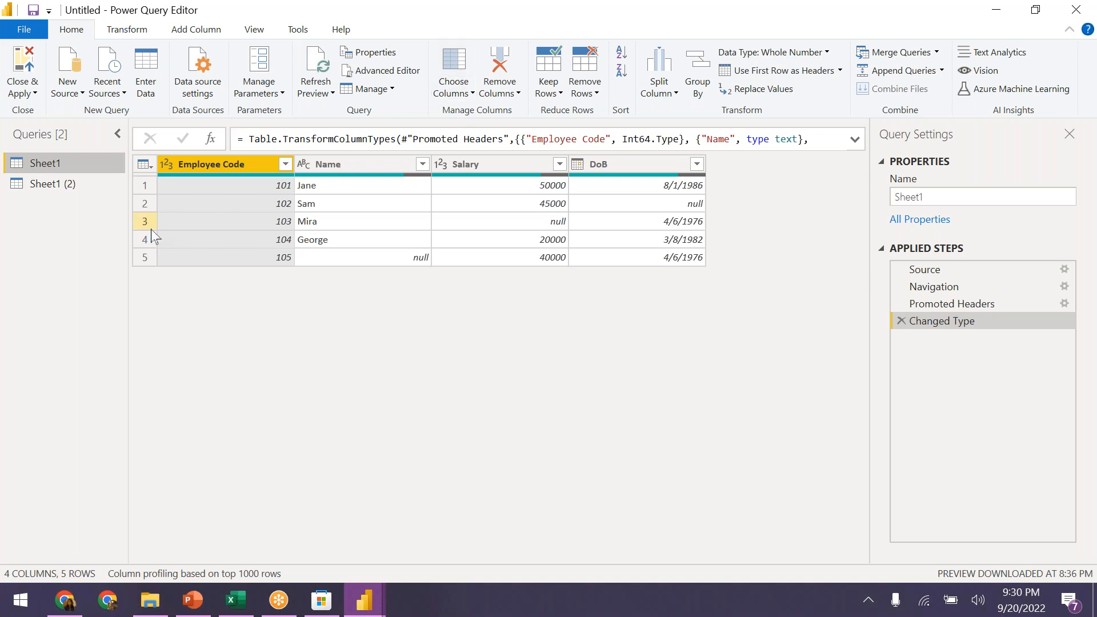
{"action": "left_click", "coordinate": [67, 184]}
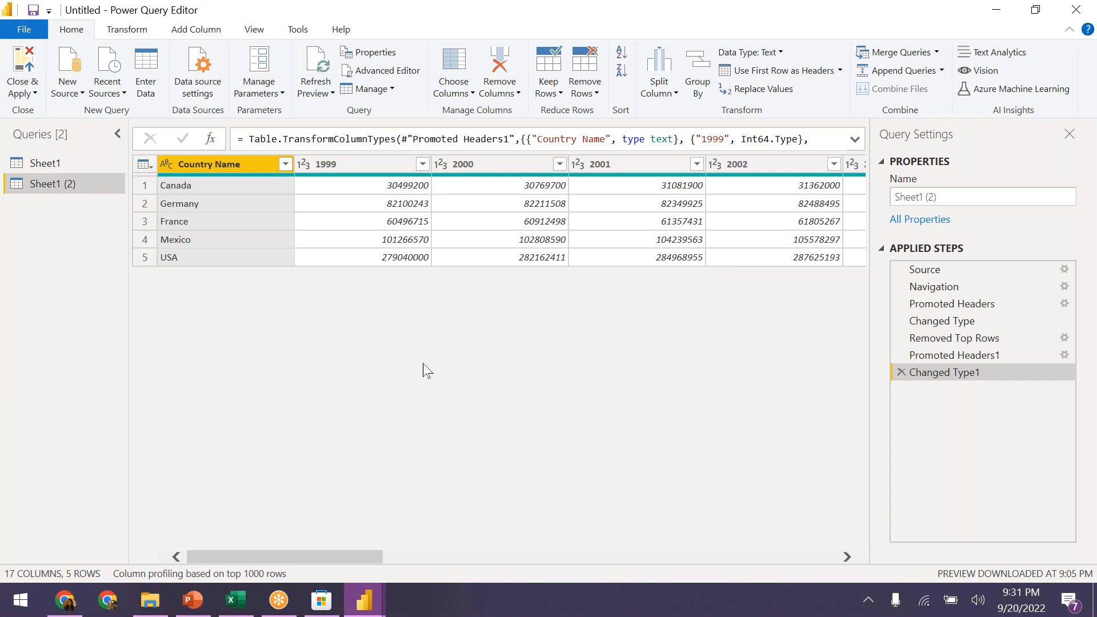
Step: Show the Transform commands, outline Transform and Unpivot Columns in red, and clear the marks
{"action": "left_click", "coordinate": [142, 35]}
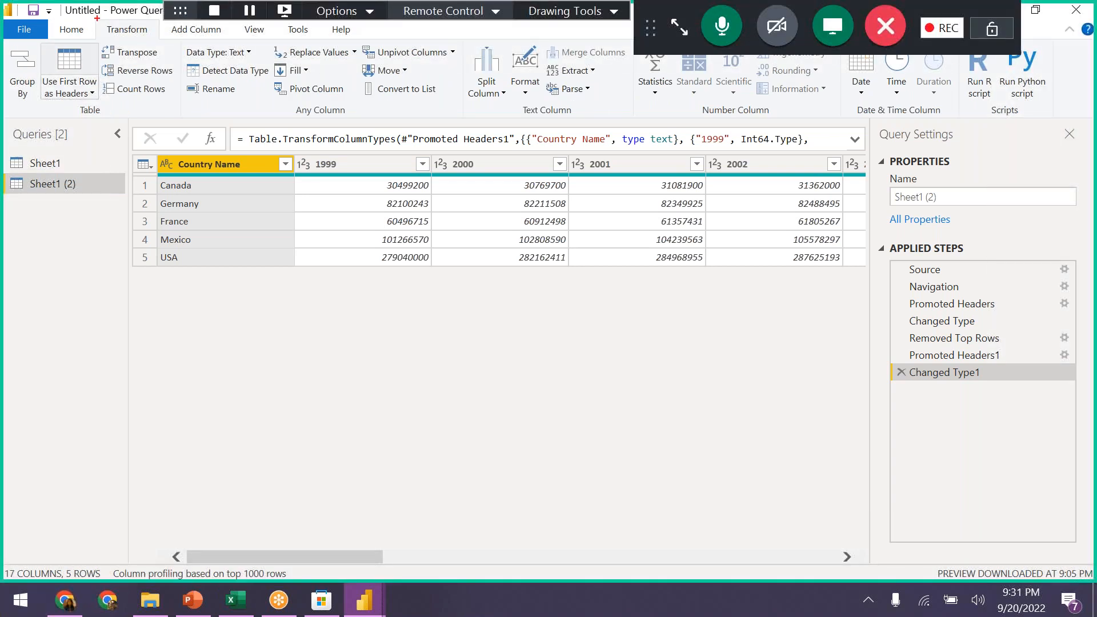
{"action": "mouse_move", "coordinate": [98, 16]}
{"action": "left_mouse_down"}
{"action": "mouse_move", "coordinate": [123, 43]}
{"action": "mouse_move", "coordinate": [161, 47]}
{"action": "left_mouse_up"}
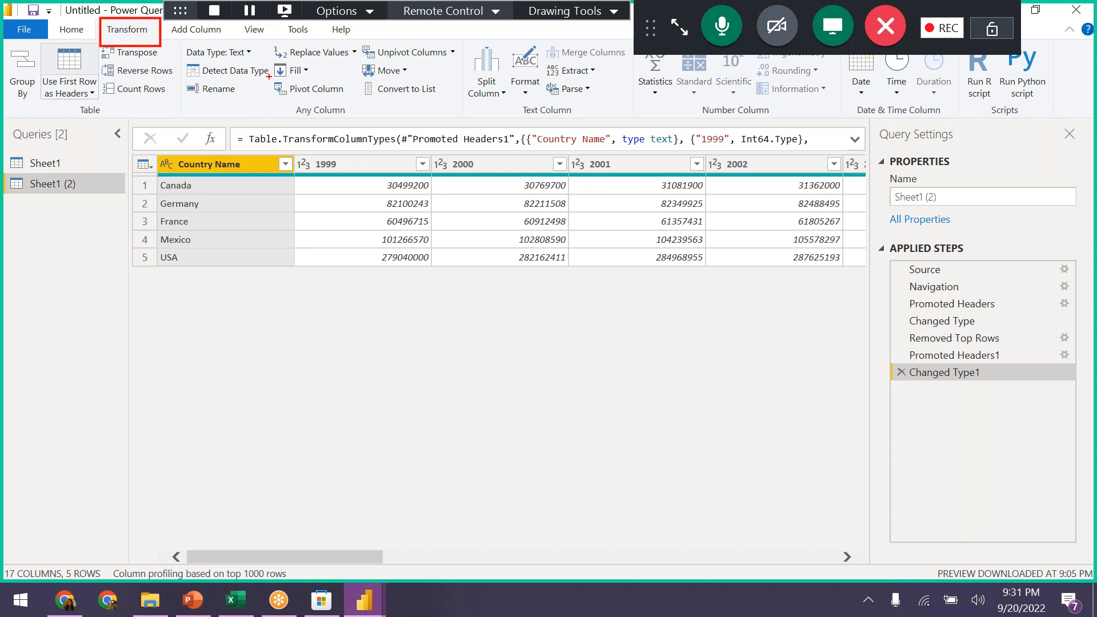
{"action": "left_click_drag", "start_coordinate": [356, 30], "coordinate": [467, 69]}
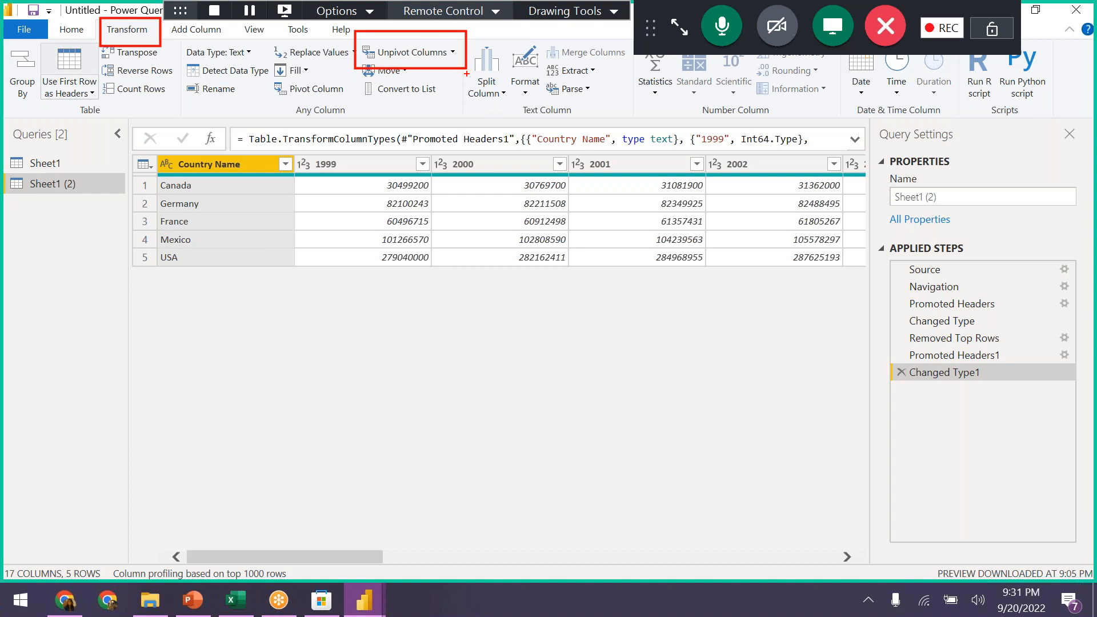
{"action": "key", "text": "Escape"}
Step: Select the year columns 1999 through 2014 in Sheet1 (2) and return to the first columns
{"action": "left_click", "coordinate": [359, 163]}
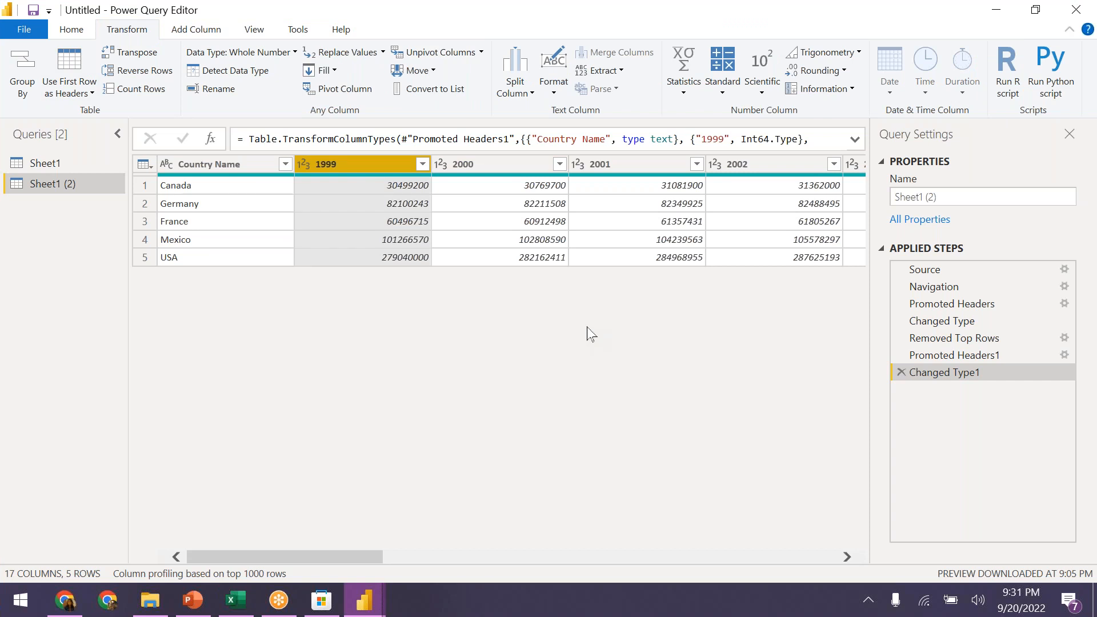
{"action": "key", "text": "shift+Right"}
{"action": "key", "text": "shift+Right"}
{"action": "key", "text": "shift+Right"}
{"action": "key", "text": "shift+Right"}
{"action": "key", "text": "shift+Right"}
{"action": "key", "text": "shift+Right"}
{"action": "key", "text": "shift+Right"}
{"action": "key", "text": "shift+Right"}
{"action": "key", "text": "shift+Right"}
{"action": "key", "text": "shift+Right"}
{"action": "key", "text": "shift+Right"}
{"action": "key", "text": "shift+Right"}
{"action": "key", "text": "shift+Right"}
{"action": "key", "text": "shift+Right"}
{"action": "key", "text": "shift+Right"}
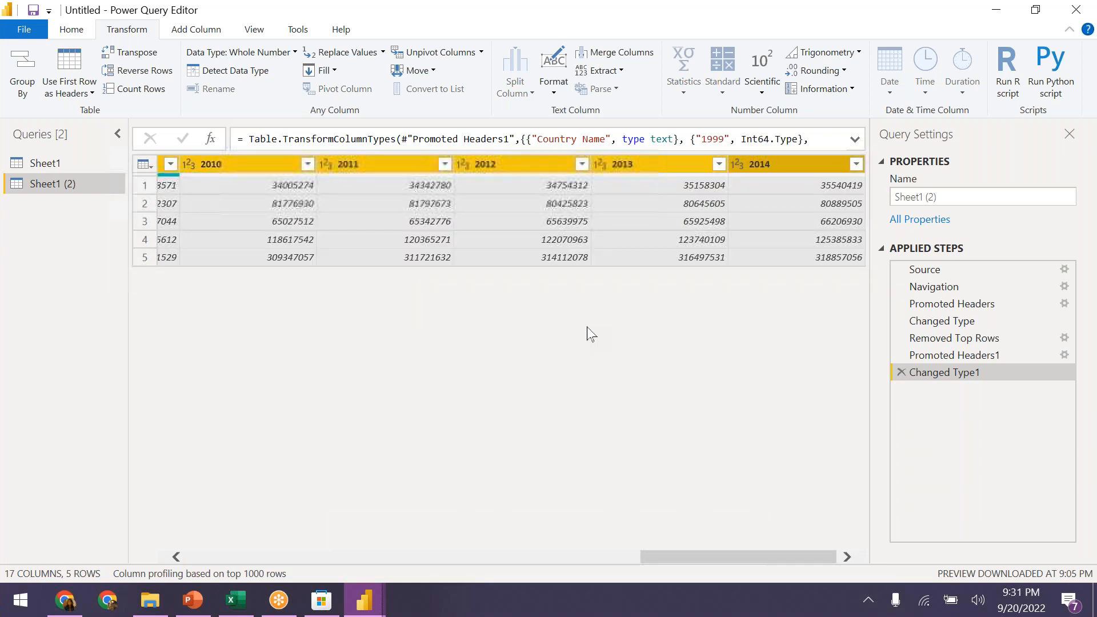
{"action": "left_click_drag", "start_coordinate": [749, 558], "coordinate": [271, 562]}
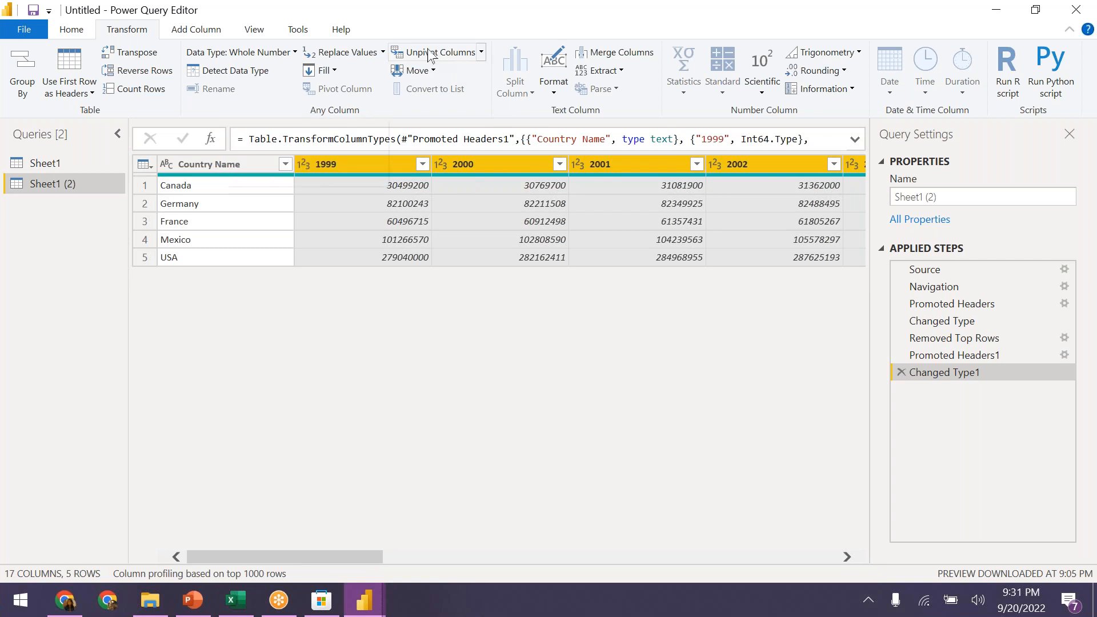
Step: Outline Transform, the selected year column headers and Unpivot Columns with red boxes
{"action": "key", "text": "ctrl+2"}
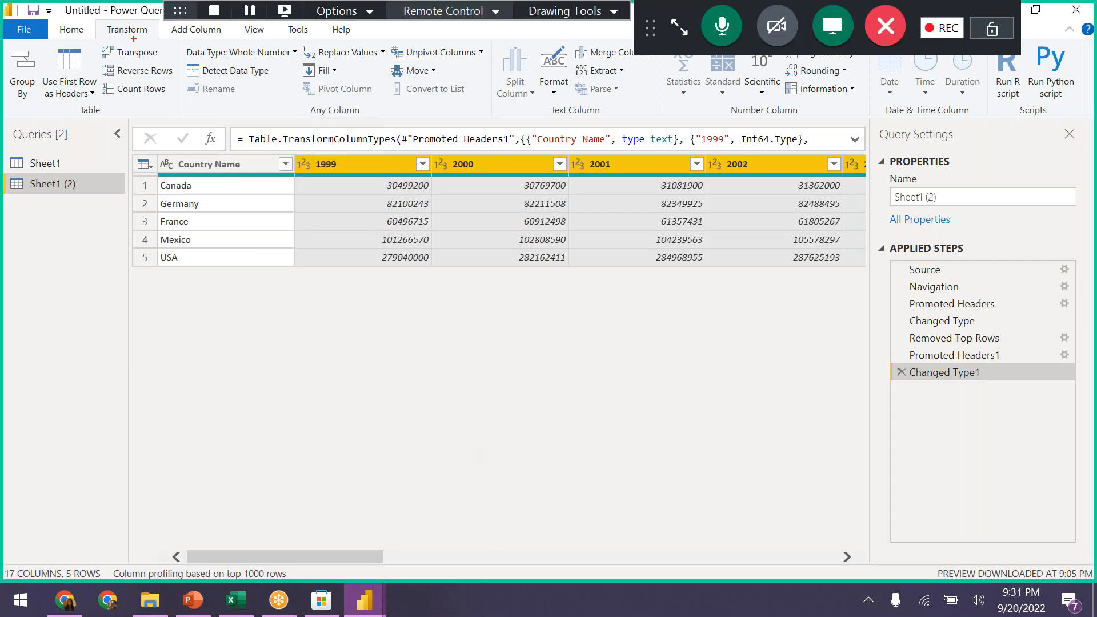
{"action": "mouse_move", "coordinate": [94, 11]}
{"action": "left_mouse_down"}
{"action": "mouse_move", "coordinate": [118, 41]}
{"action": "mouse_move", "coordinate": [163, 53]}
{"action": "left_mouse_up"}
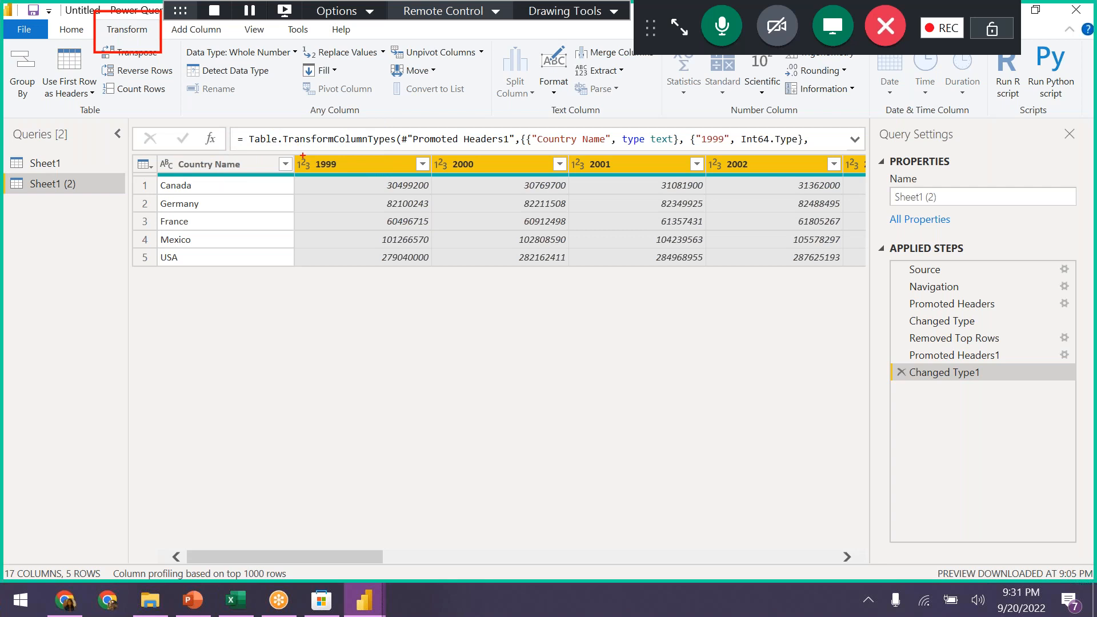
{"action": "mouse_move", "coordinate": [291, 150]}
{"action": "left_mouse_down"}
{"action": "mouse_move", "coordinate": [300, 162]}
{"action": "mouse_move", "coordinate": [584, 162]}
{"action": "mouse_move", "coordinate": [852, 191]}
{"action": "mouse_move", "coordinate": [873, 172]}
{"action": "left_mouse_up"}
{"action": "mouse_move", "coordinate": [380, 33]}
{"action": "left_mouse_down"}
{"action": "mouse_move", "coordinate": [480, 73]}
{"action": "mouse_move", "coordinate": [489, 62]}
{"action": "left_mouse_up"}
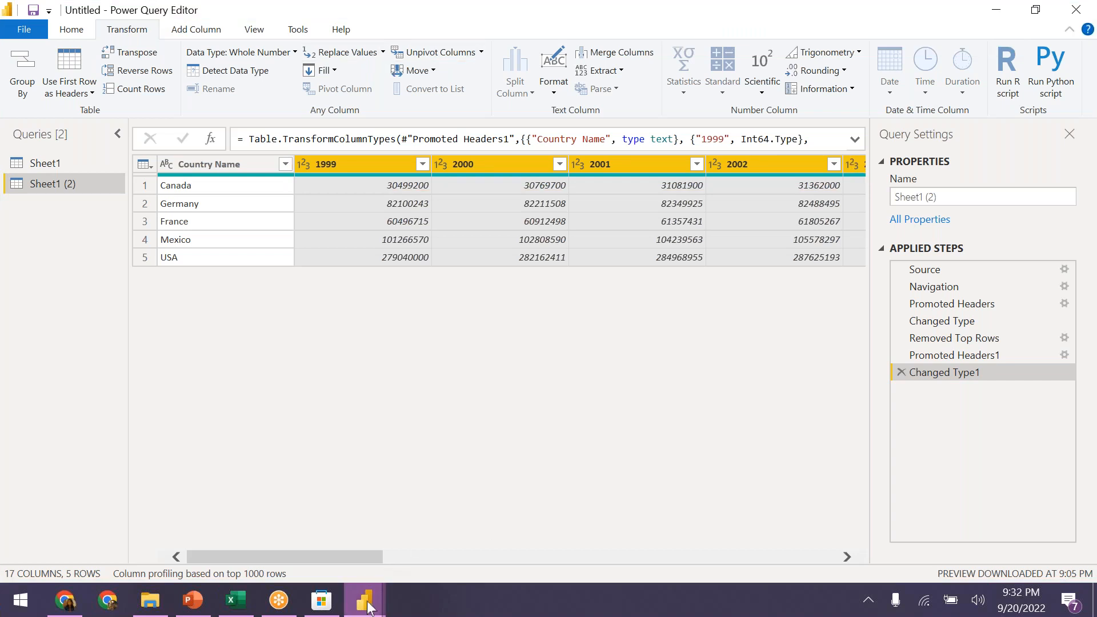
Step: Switch to the Power BI Desktop report, outline Transform data in red, and reopen Power Query Editor
{"action": "mouse_move", "coordinate": [364, 600]}
{"action": "left_click", "coordinate": [338, 558]}
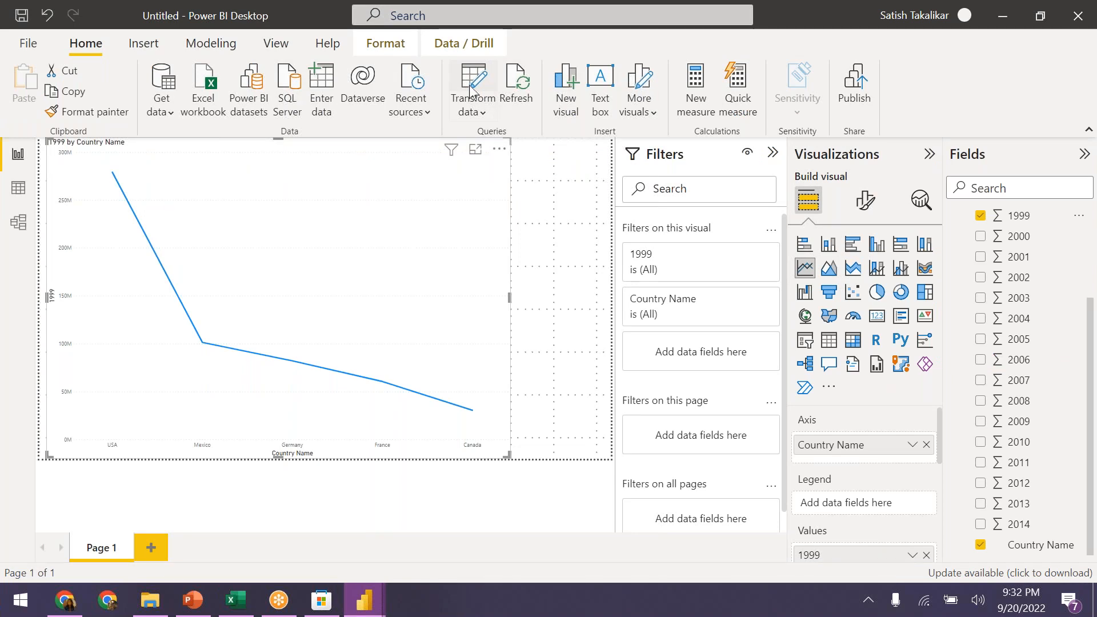
{"action": "left_click_drag", "start_coordinate": [443, 49], "coordinate": [506, 126]}
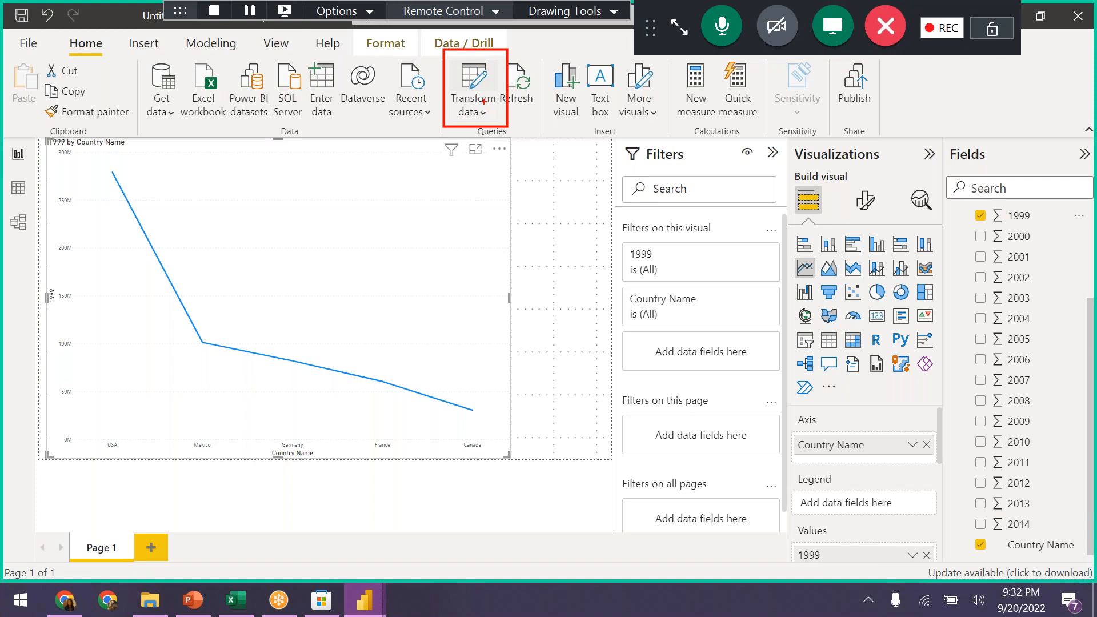
{"action": "left_click", "coordinate": [479, 102]}
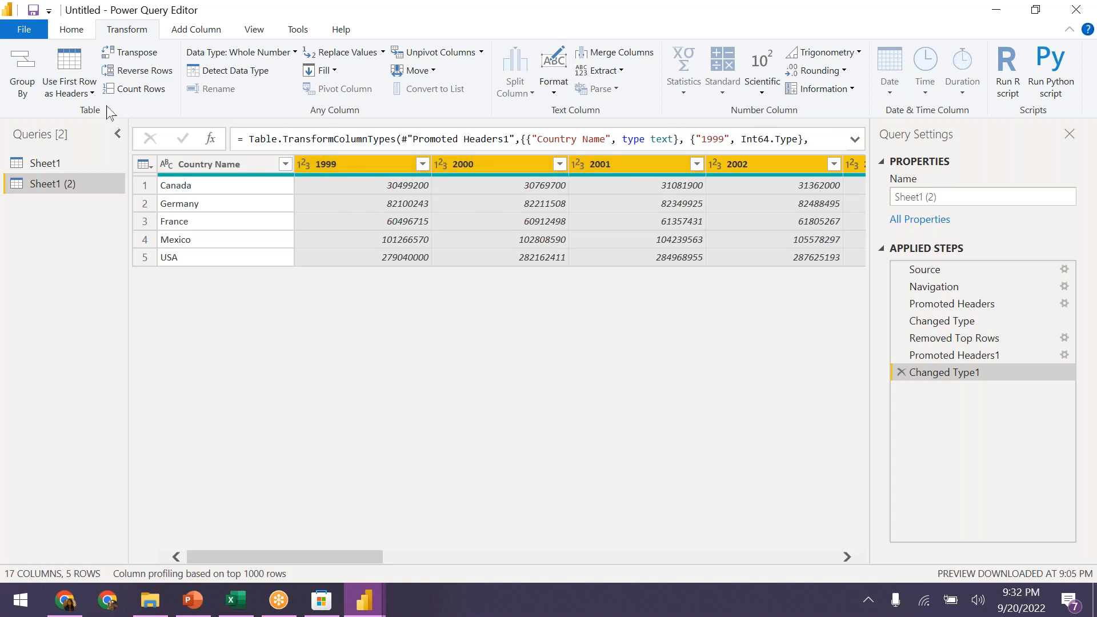
Step: Mark Transform and Unpivot Columns with red boxes again
{"action": "key", "text": "ctrl+2"}
{"action": "mouse_move", "coordinate": [99, 4]}
{"action": "left_mouse_down"}
{"action": "mouse_move", "coordinate": [122, 39]}
{"action": "mouse_move", "coordinate": [163, 45]}
{"action": "left_mouse_up"}
{"action": "mouse_move", "coordinate": [385, 31]}
{"action": "left_mouse_down"}
{"action": "mouse_move", "coordinate": [400, 55]}
{"action": "mouse_move", "coordinate": [497, 68]}
{"action": "left_mouse_up"}
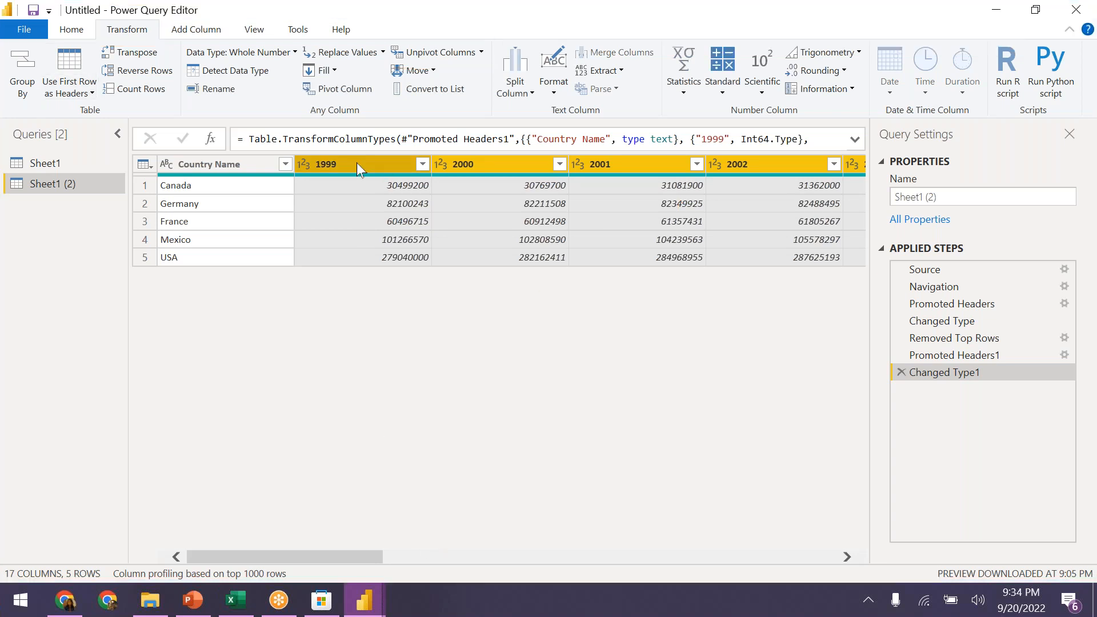
Step: Reselect the year columns in Sheet1 (2), starting at 1999 and extending through 2014
{"action": "left_click", "coordinate": [357, 163]}
{"action": "key", "text": "shift+Right"}
{"action": "key", "text": "shift+Right"}
{"action": "key", "text": "shift+Right"}
{"action": "key", "text": "shift+Right"}
{"action": "key", "text": "shift+Right"}
{"action": "key", "text": "shift+Right"}
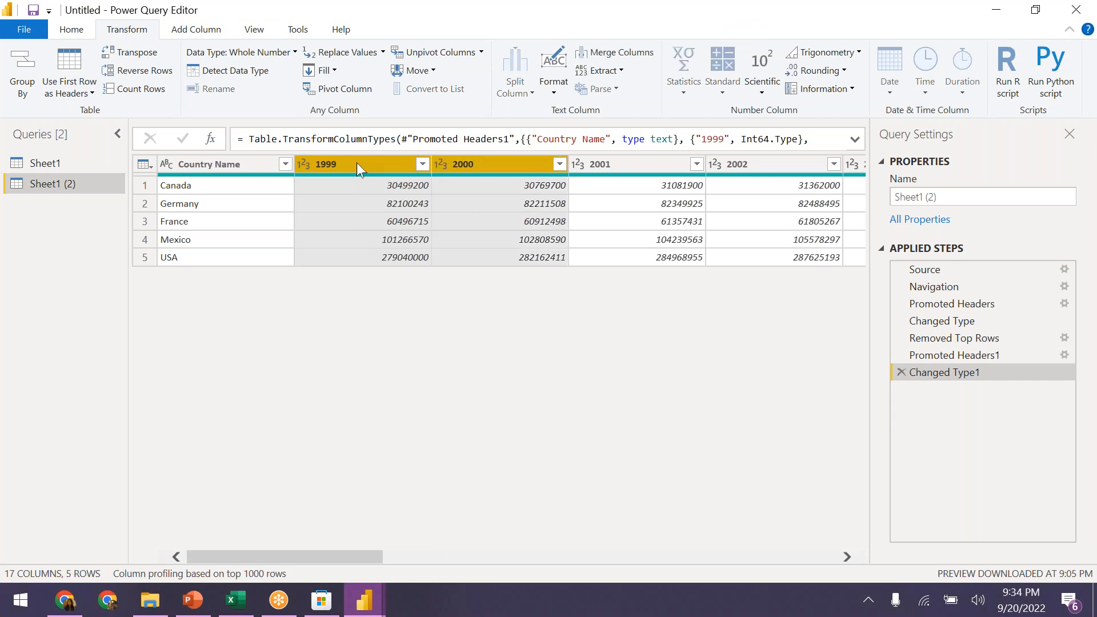
{"action": "key", "text": "shift+Right"}
{"action": "key", "text": "shift+Right"}
{"action": "key", "text": "shift+Right"}
{"action": "key", "text": "shift+Right"}
{"action": "key", "text": "shift+Right"}
{"action": "key", "text": "shift+Right"}
{"action": "key", "text": "shift+Right"}
{"action": "key", "text": "shift+Right"}
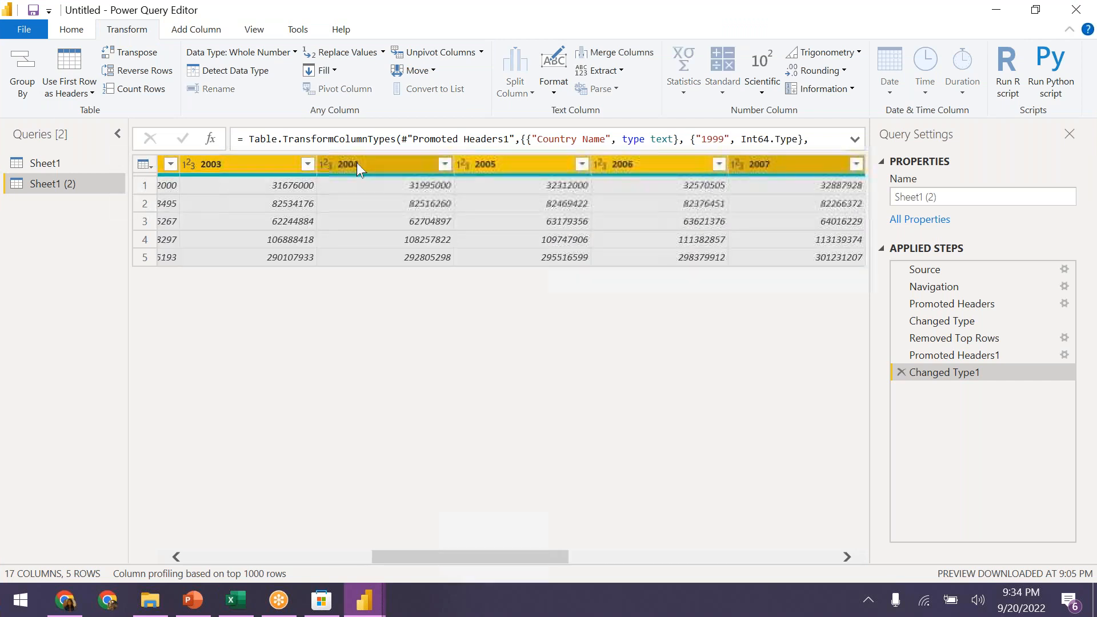
{"action": "key", "text": "shift+Right"}
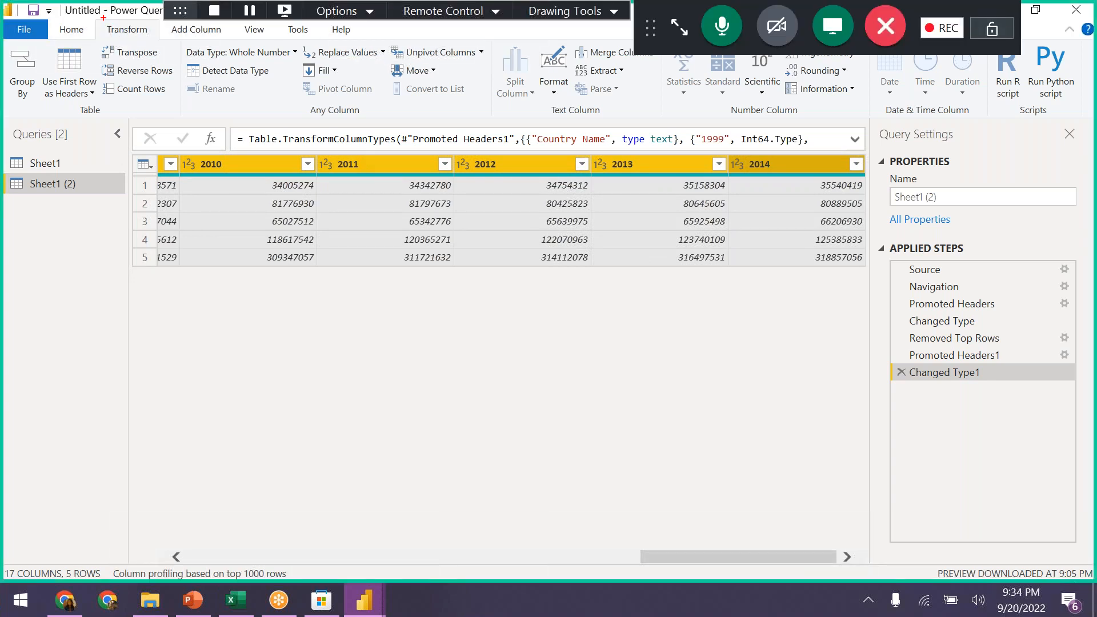
Step: Outline Transform and Unpivot Columns in red once more, and clear the marks
{"action": "left_click_drag", "start_coordinate": [97, 15], "coordinate": [155, 43]}
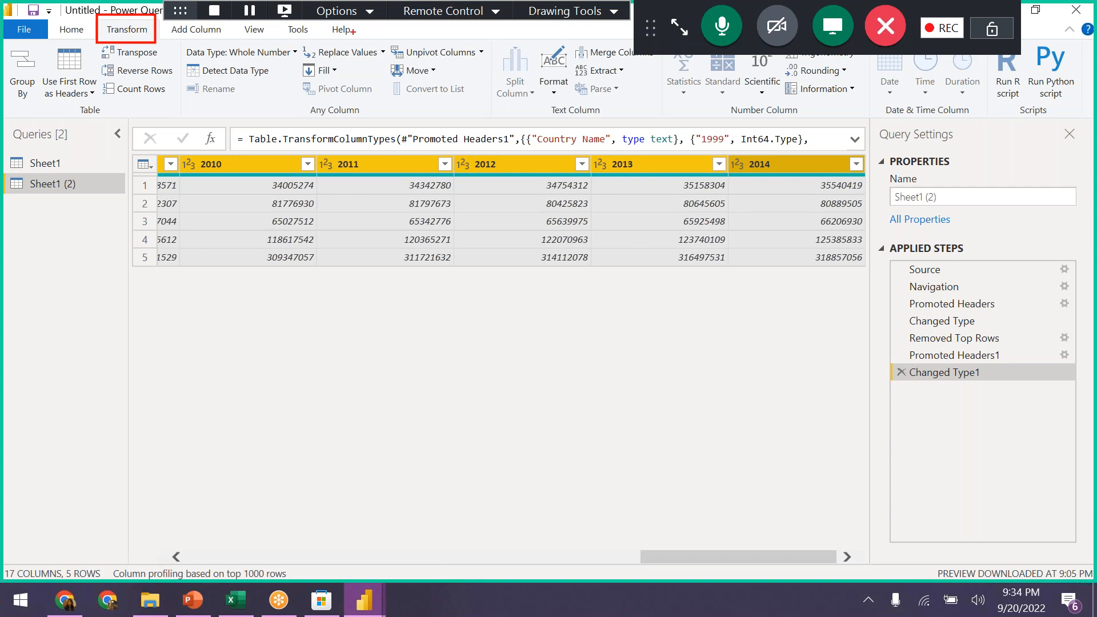
{"action": "mouse_move", "coordinate": [394, 35]}
{"action": "left_mouse_down"}
{"action": "mouse_move", "coordinate": [402, 51]}
{"action": "mouse_move", "coordinate": [497, 64]}
{"action": "left_mouse_up"}
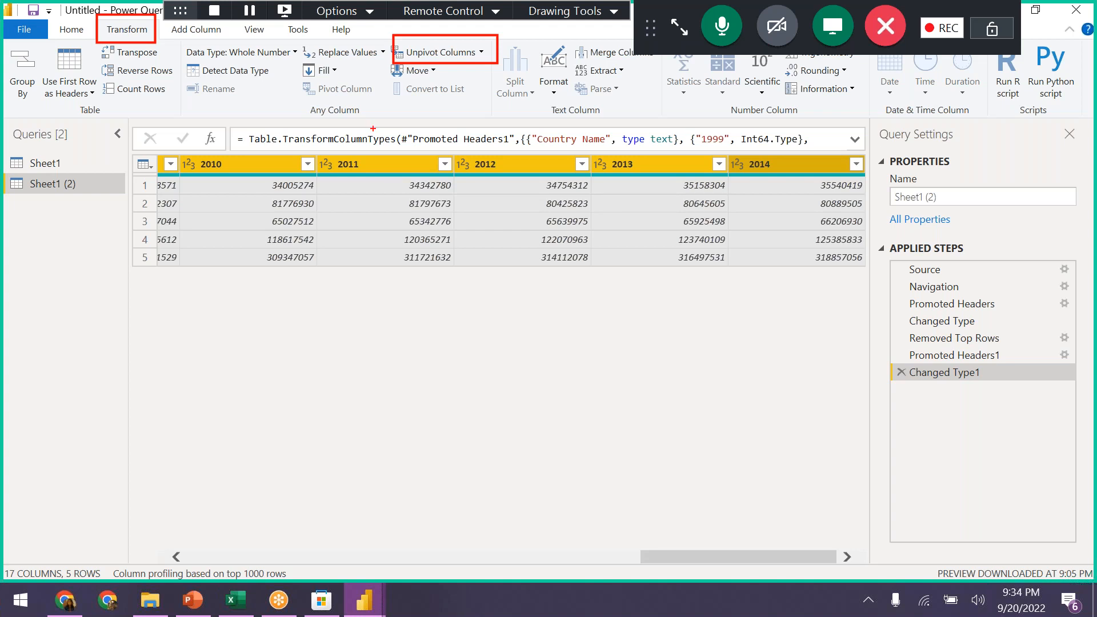
{"action": "key", "text": "Escape"}
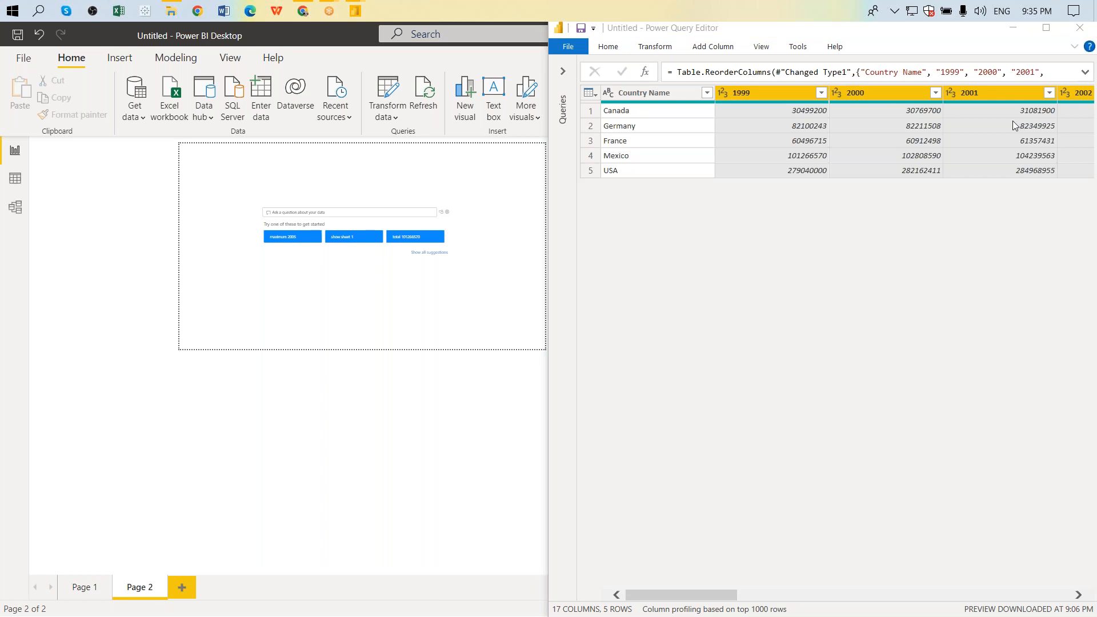
Step: Maximize the Power Query Editor window on the other shared screen and bring up its Transform commands
{"action": "left_click", "coordinate": [654, 45]}
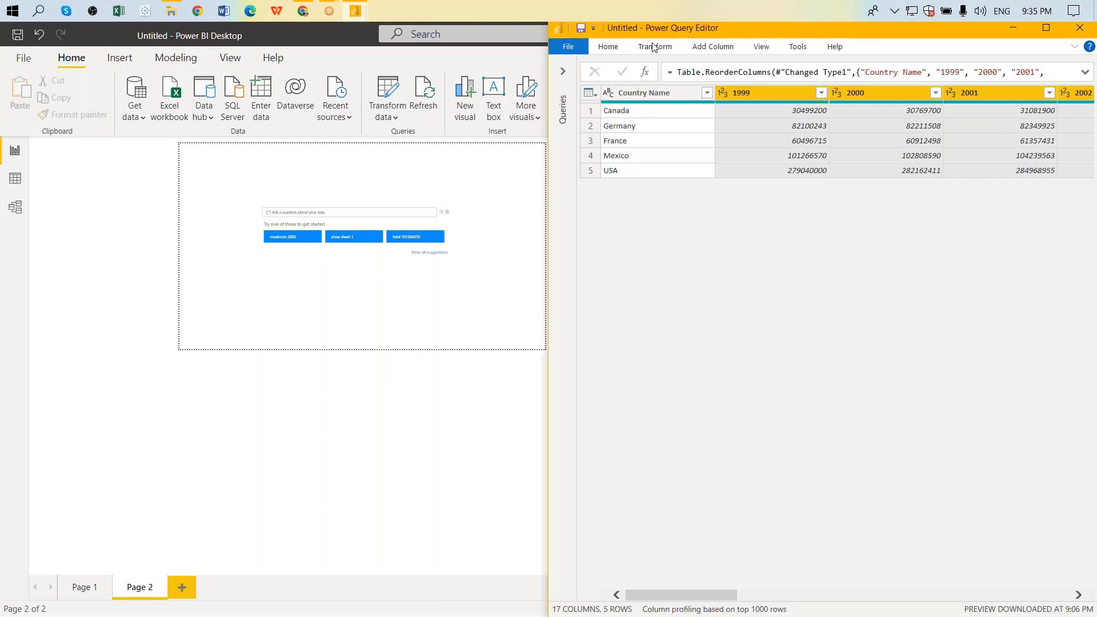
{"action": "left_click", "coordinate": [654, 46]}
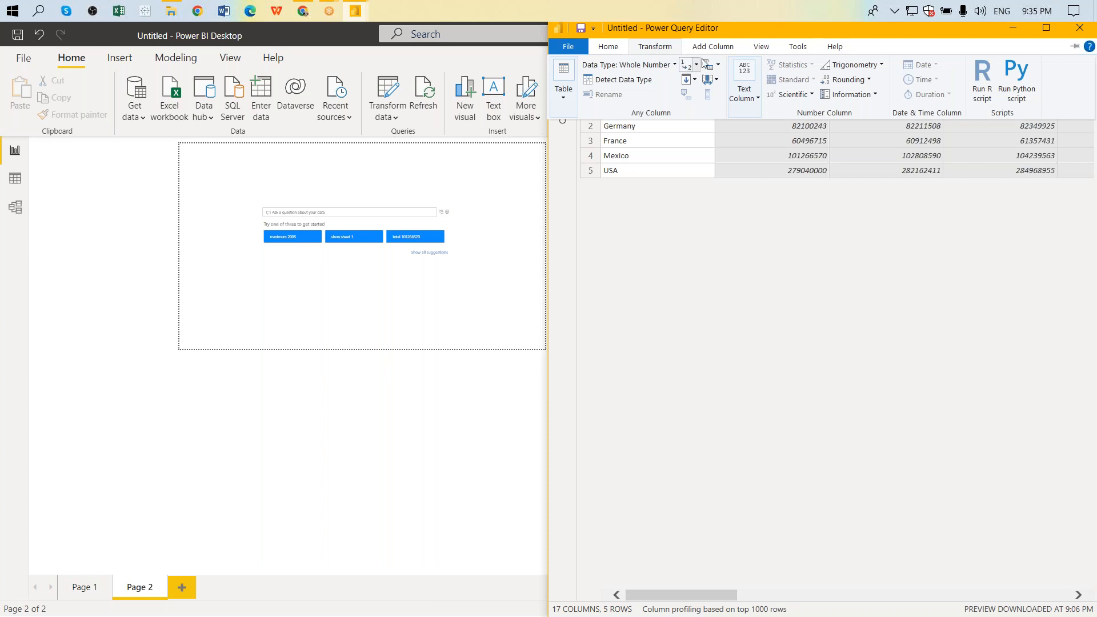
{"action": "left_click", "coordinate": [752, 200]}
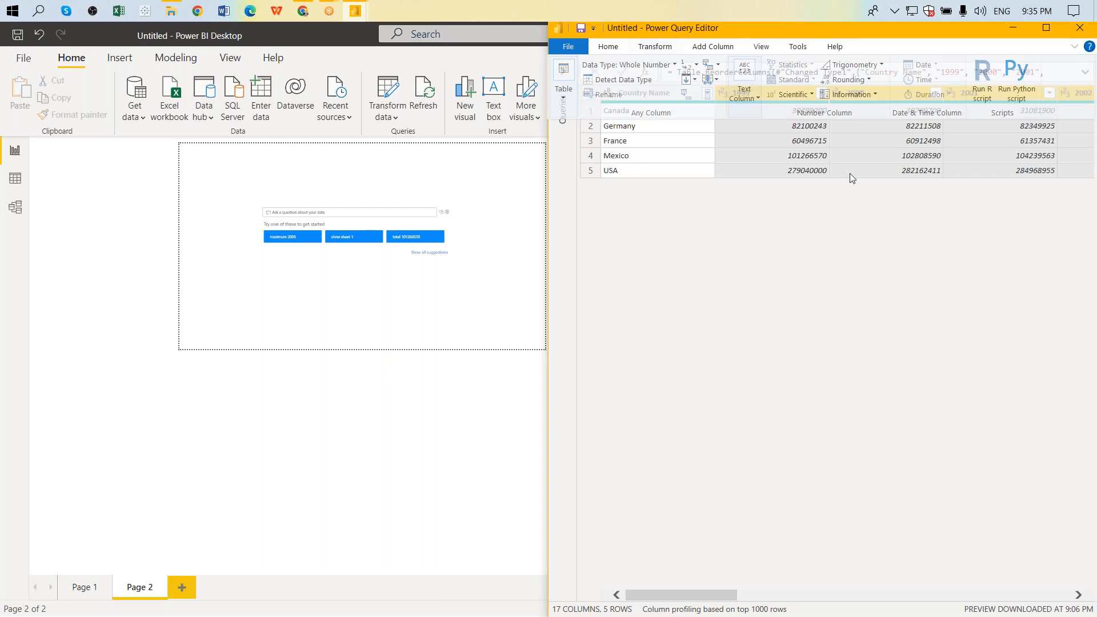
{"action": "left_click", "coordinate": [1072, 79]}
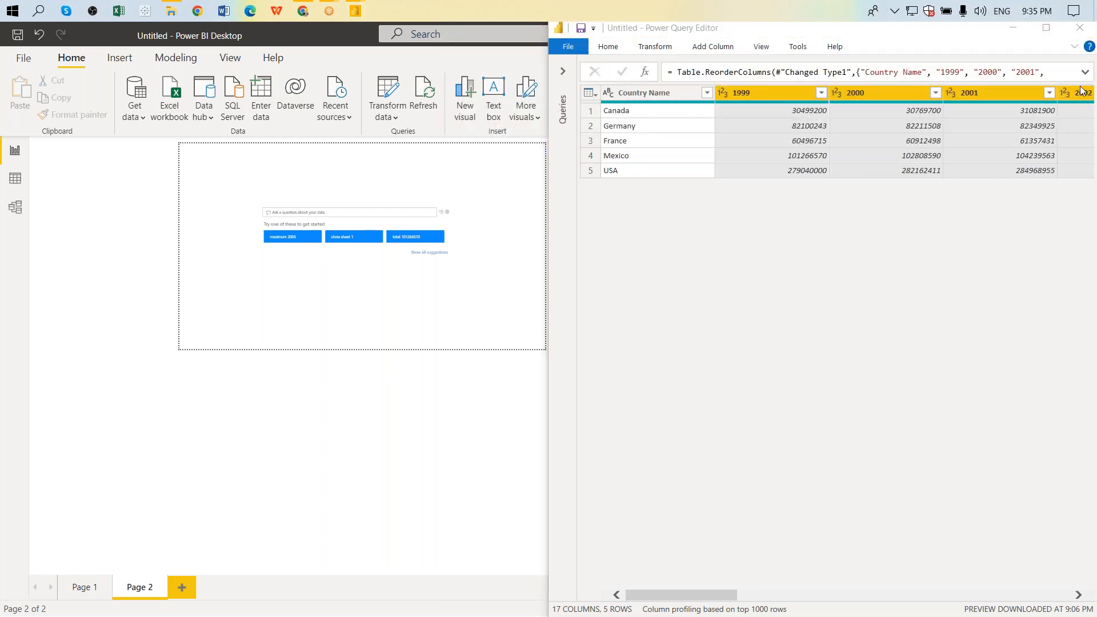
{"action": "left_click", "coordinate": [1048, 28]}
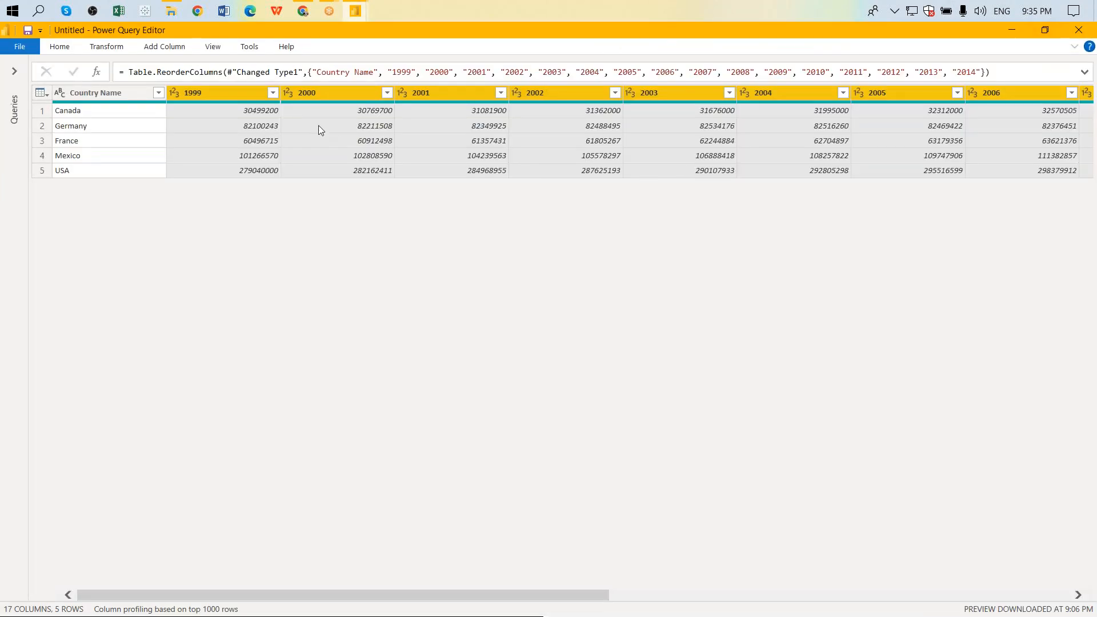
{"action": "left_click", "coordinate": [117, 50]}
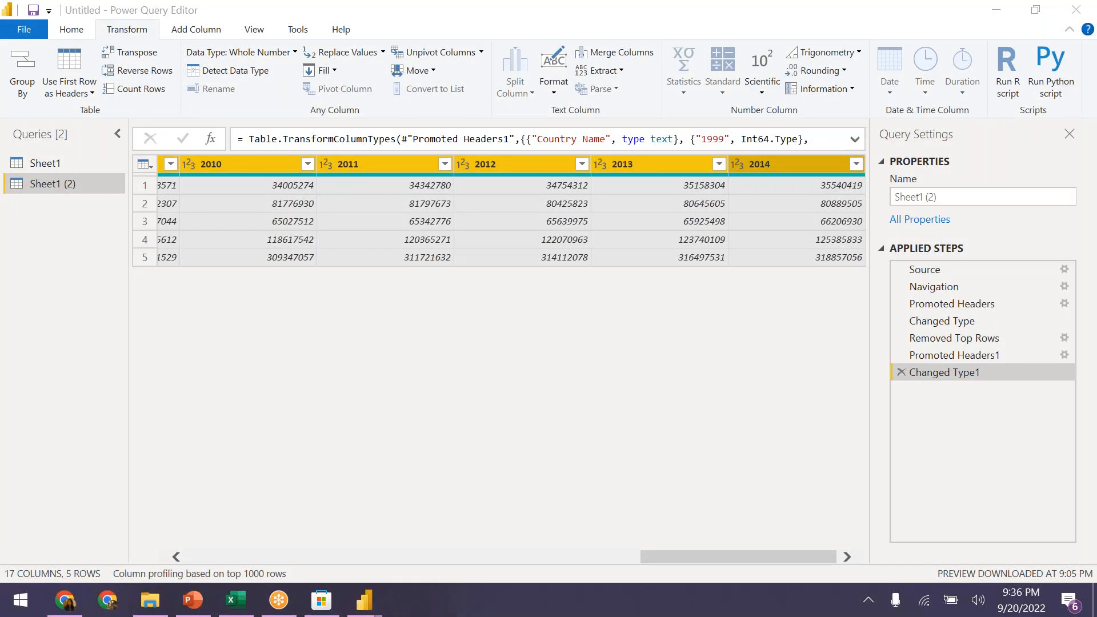
Step: Select the year columns 1999 through 2014 in Sheet1 (2) and unpivot them
{"action": "left_click_drag", "start_coordinate": [726, 554], "coordinate": [200, 535]}
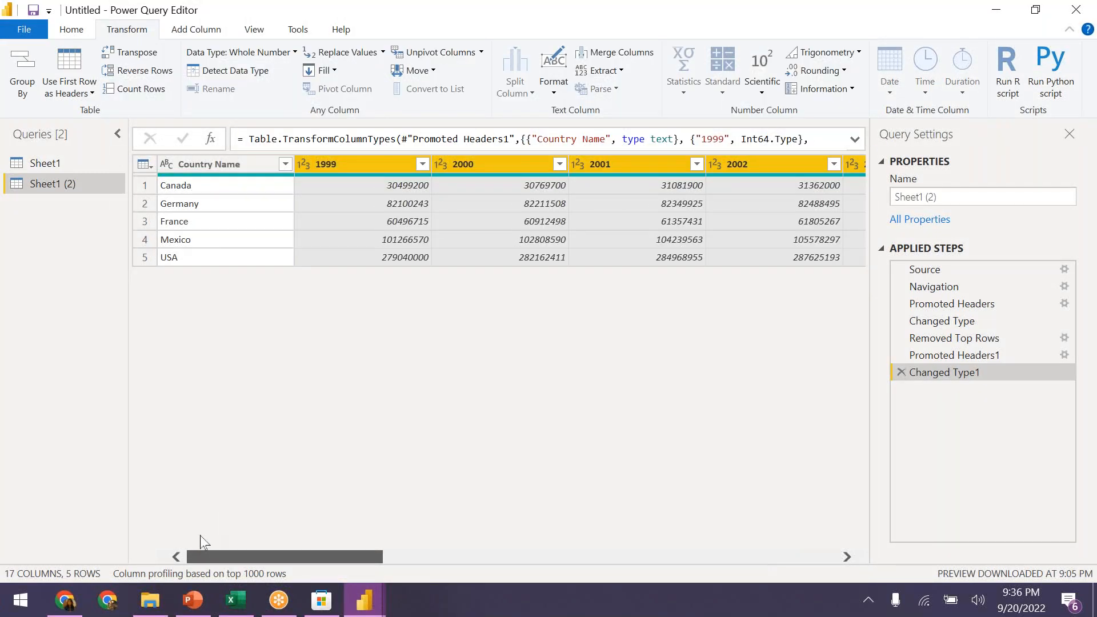
{"action": "left_click_drag", "start_coordinate": [257, 555], "coordinate": [737, 556]}
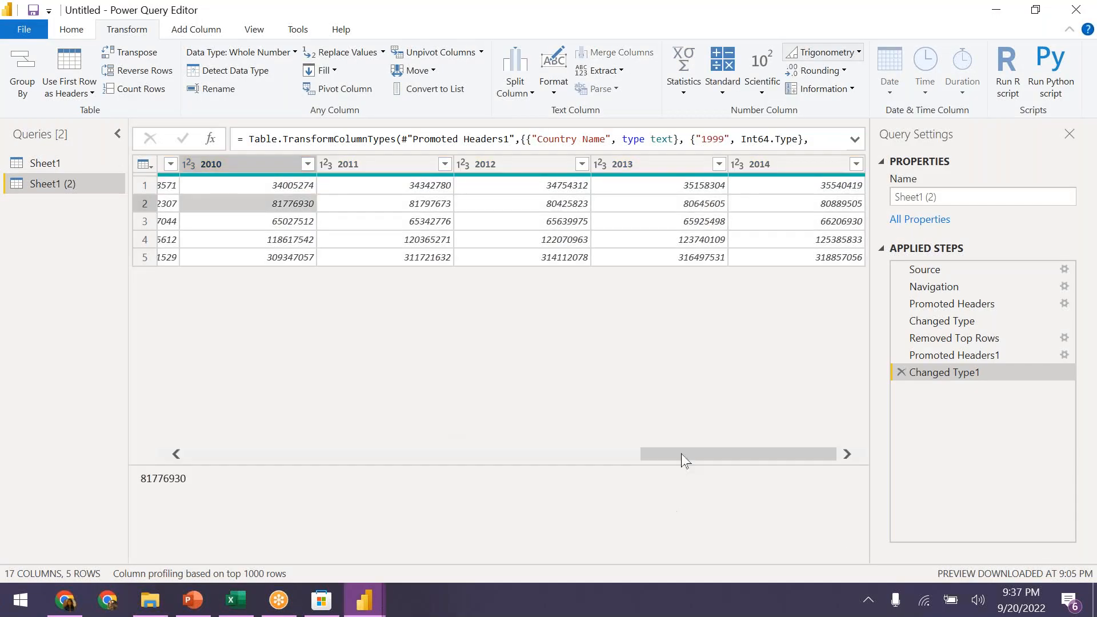
{"action": "left_click_drag", "start_coordinate": [681, 454], "coordinate": [223, 460]}
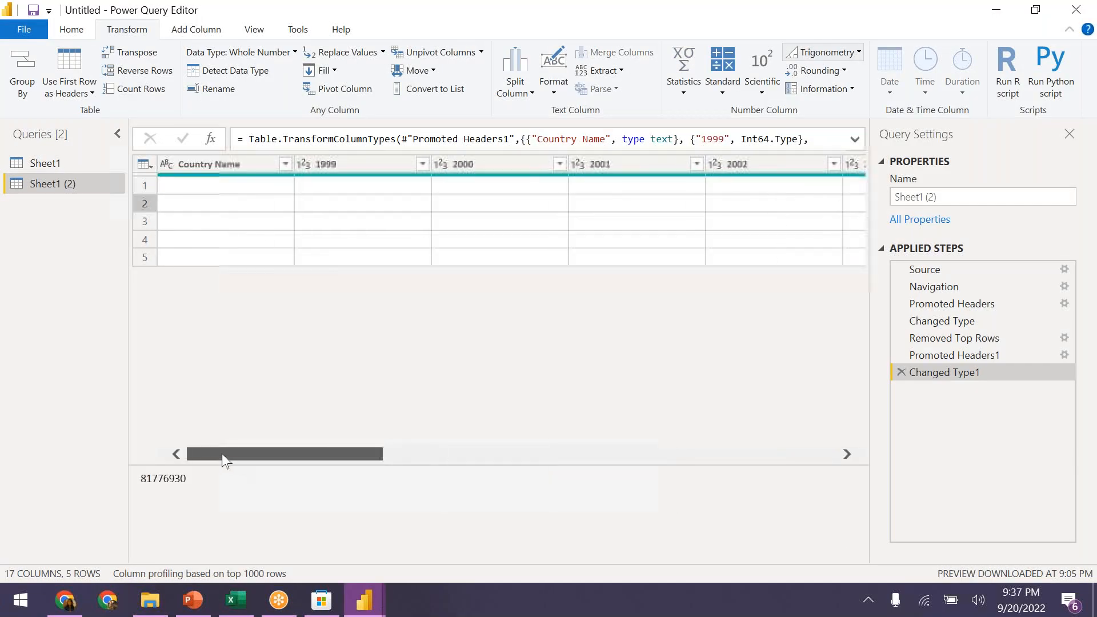
{"action": "left_click", "coordinate": [368, 166]}
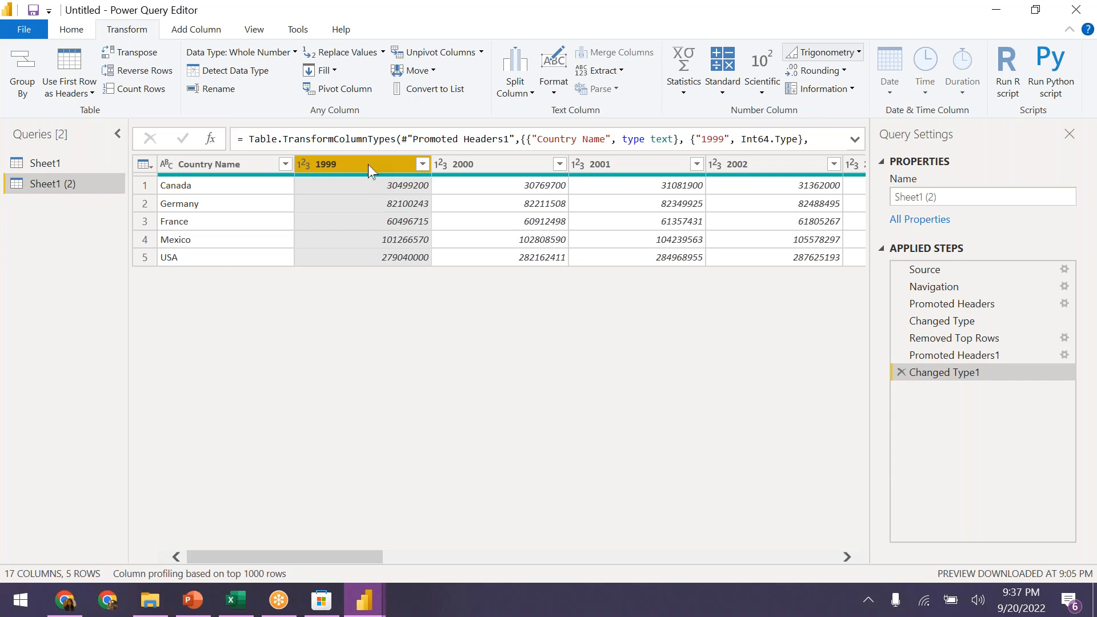
{"action": "key", "text": "shift+Right"}
{"action": "key", "text": "shift+Right"}
{"action": "key", "text": "shift+Right"}
{"action": "key", "text": "shift+Right"}
{"action": "key", "text": "shift+Right"}
{"action": "key", "text": "shift+Right"}
{"action": "key", "text": "shift+Right"}
{"action": "key", "text": "shift+Right"}
{"action": "key", "text": "shift+Right"}
{"action": "key", "text": "shift+Right"}
{"action": "key", "text": "shift+Right"}
{"action": "key", "text": "shift+Right"}
{"action": "key", "text": "shift+Right"}
{"action": "key", "text": "shift+Right"}
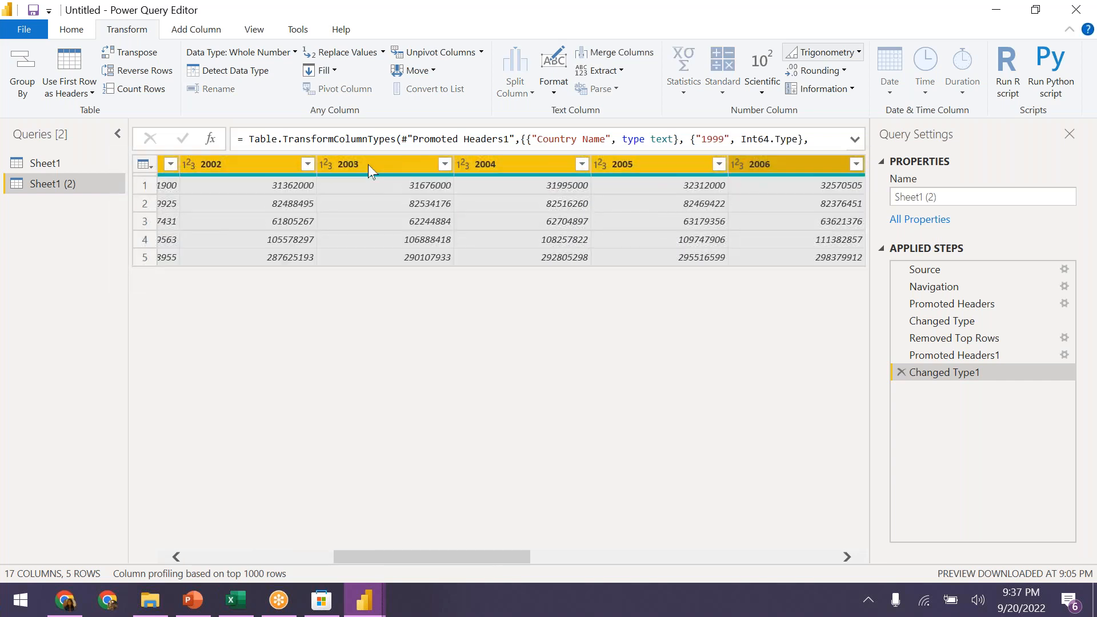
{"action": "key", "text": "shift+Right"}
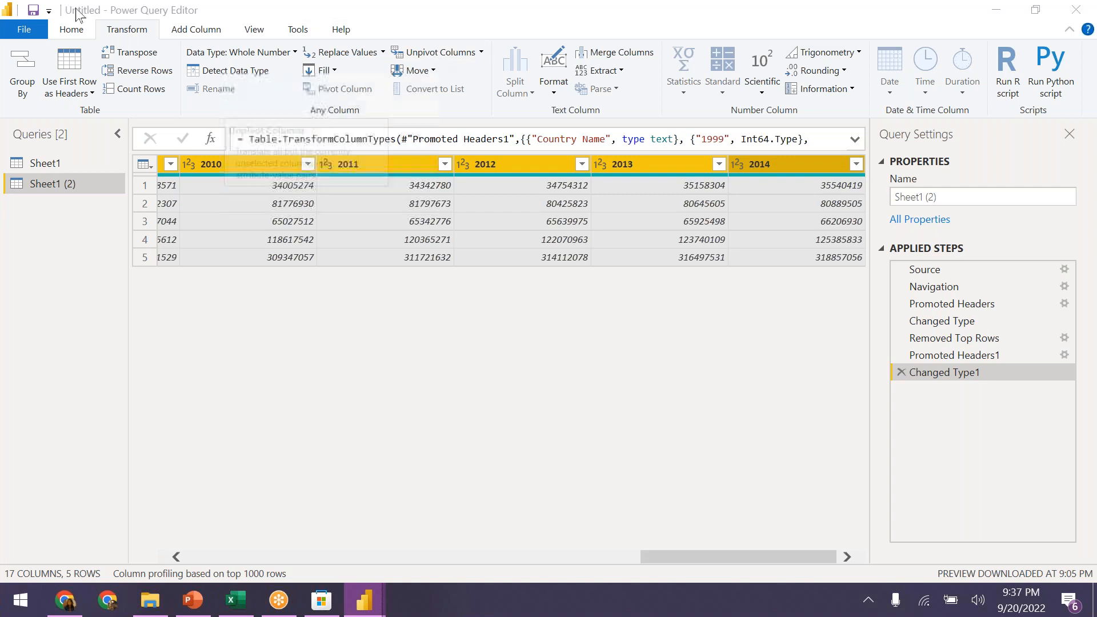
{"action": "left_click", "coordinate": [417, 60]}
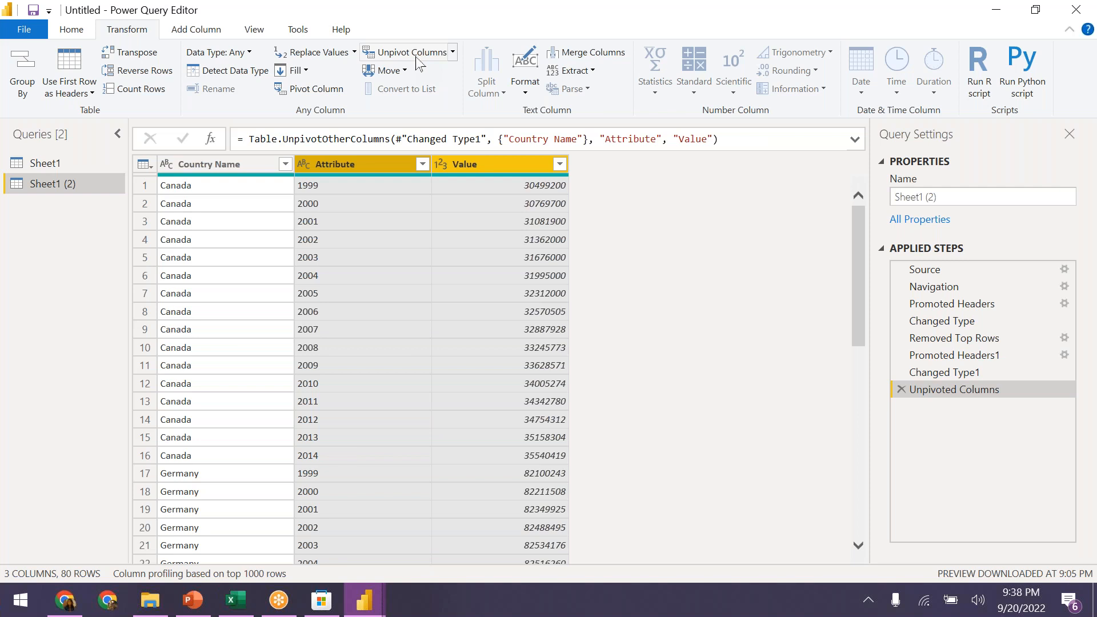
Step: Rename the Attribute column to Year and the Value column to Population
{"action": "double_click", "coordinate": [331, 168]}
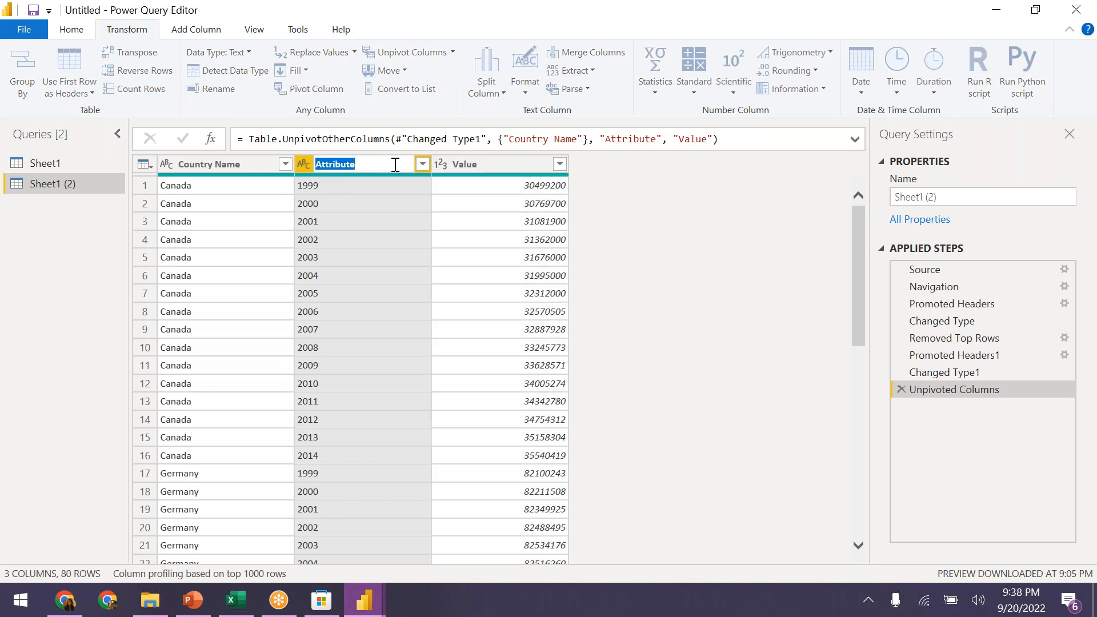
{"action": "key", "text": "BackSpace"}
{"action": "type", "text": "Year"}
{"action": "left_click", "coordinate": [689, 275]}
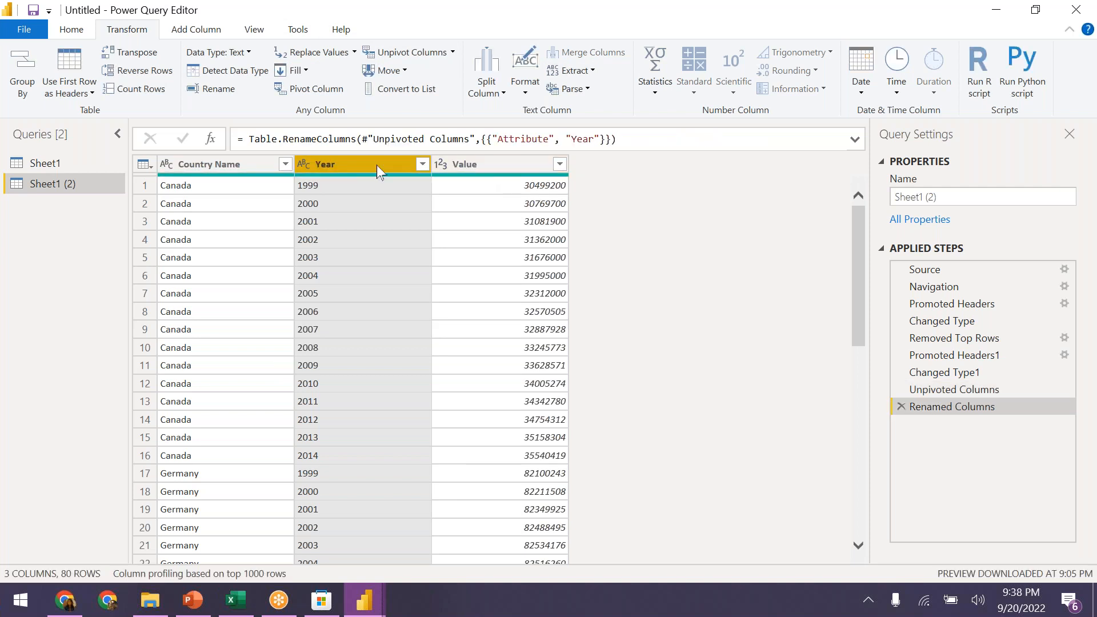
{"action": "double_click", "coordinate": [491, 166]}
{"action": "type", "text": "Population"}
{"action": "key", "text": "Return"}
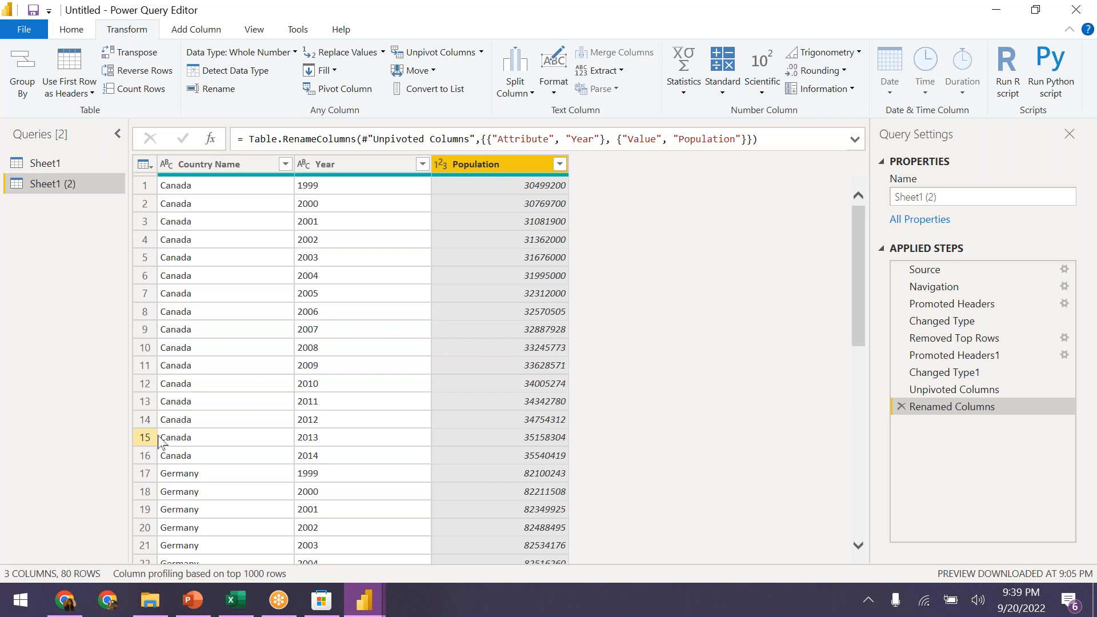
{"action": "left_click", "coordinate": [357, 167]}
{"action": "left_click", "coordinate": [494, 168]}
{"action": "double_click", "coordinate": [343, 168]}
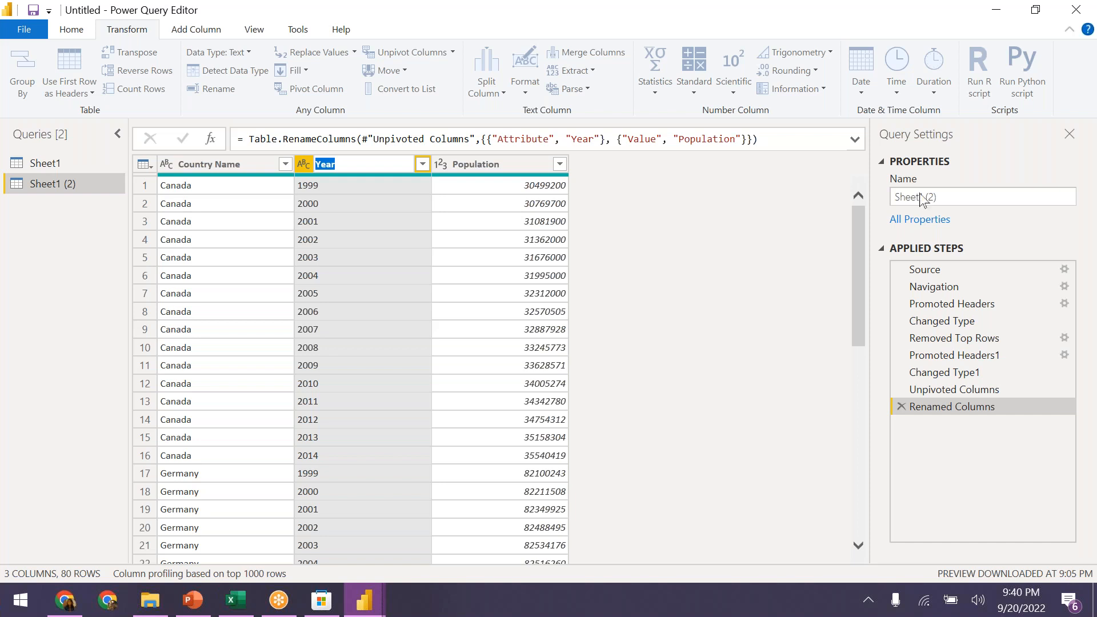
{"action": "left_click", "coordinate": [704, 267]}
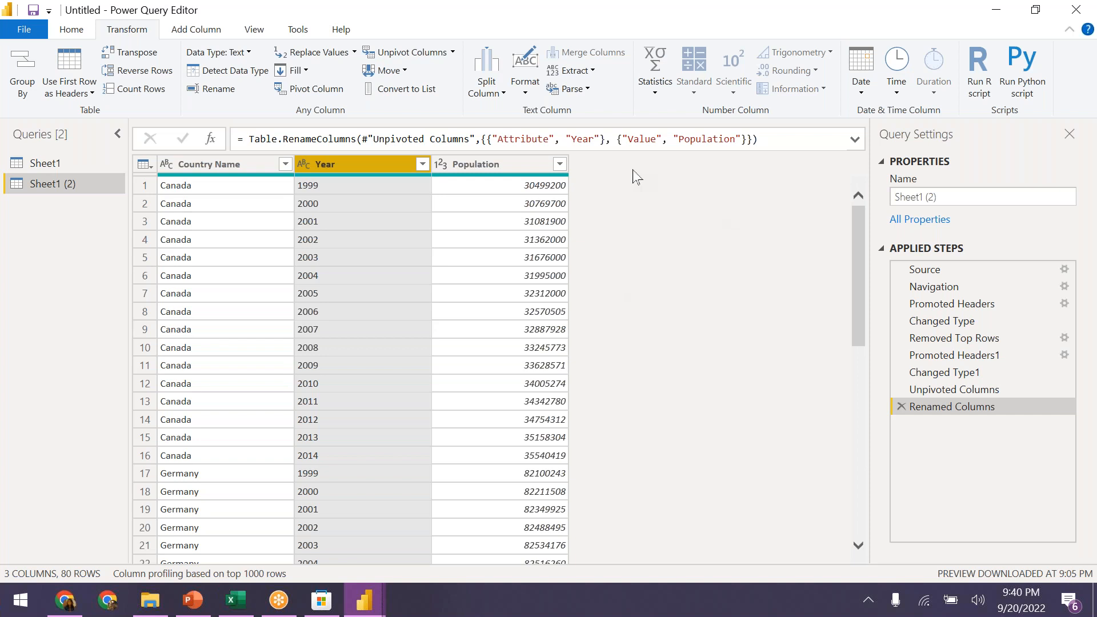
Step: Close and apply the query changes, and delete the broken line chart from the report page
{"action": "left_click", "coordinate": [68, 31]}
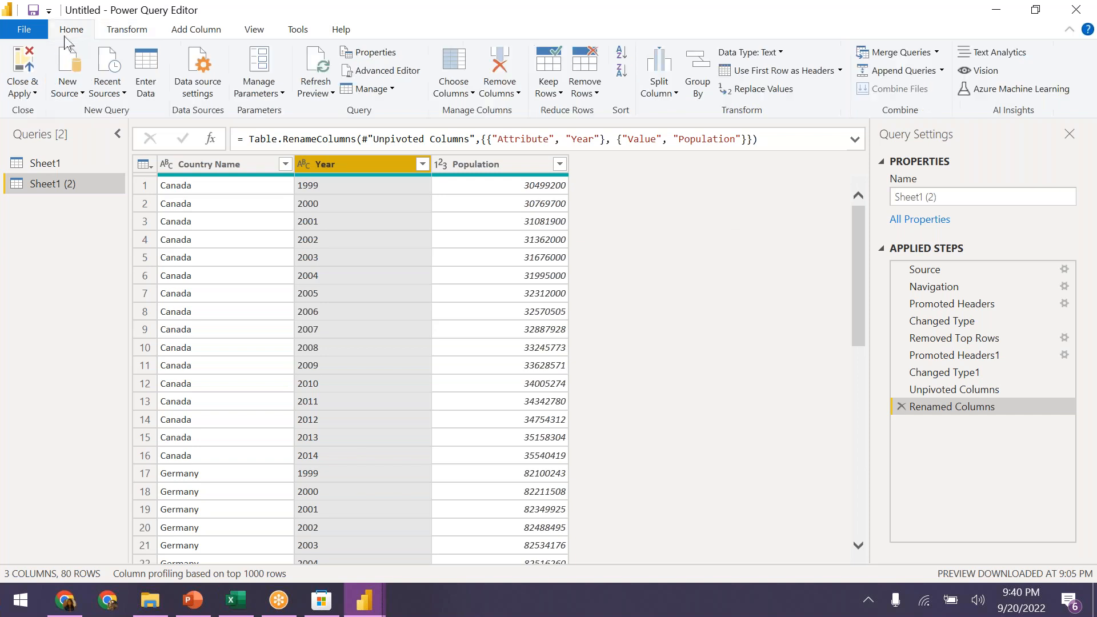
{"action": "left_click", "coordinate": [23, 87]}
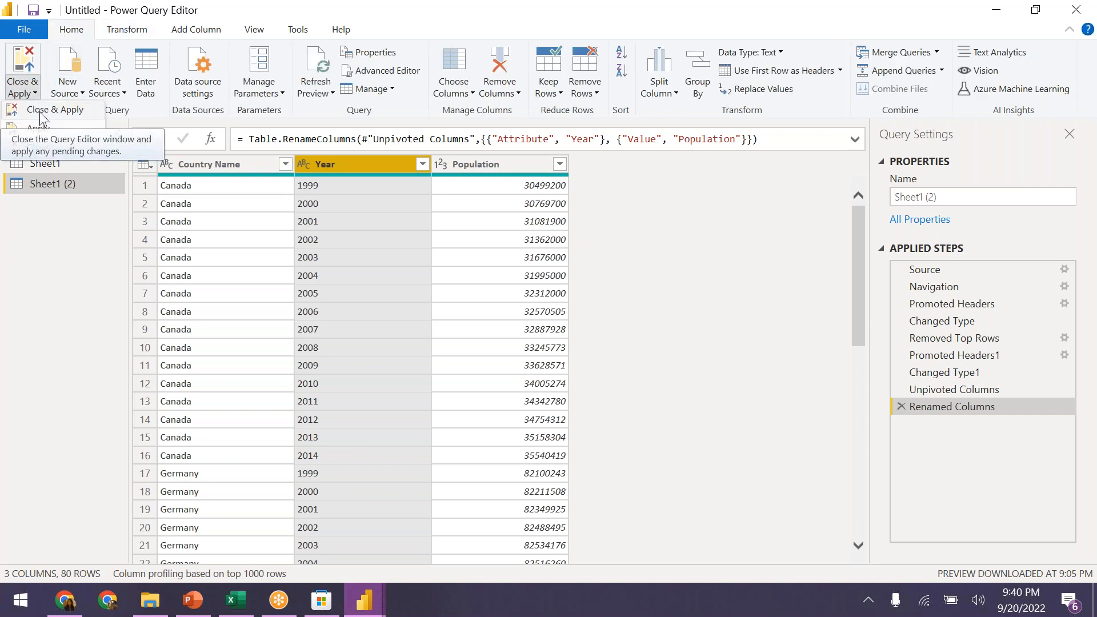
{"action": "left_click", "coordinate": [40, 111]}
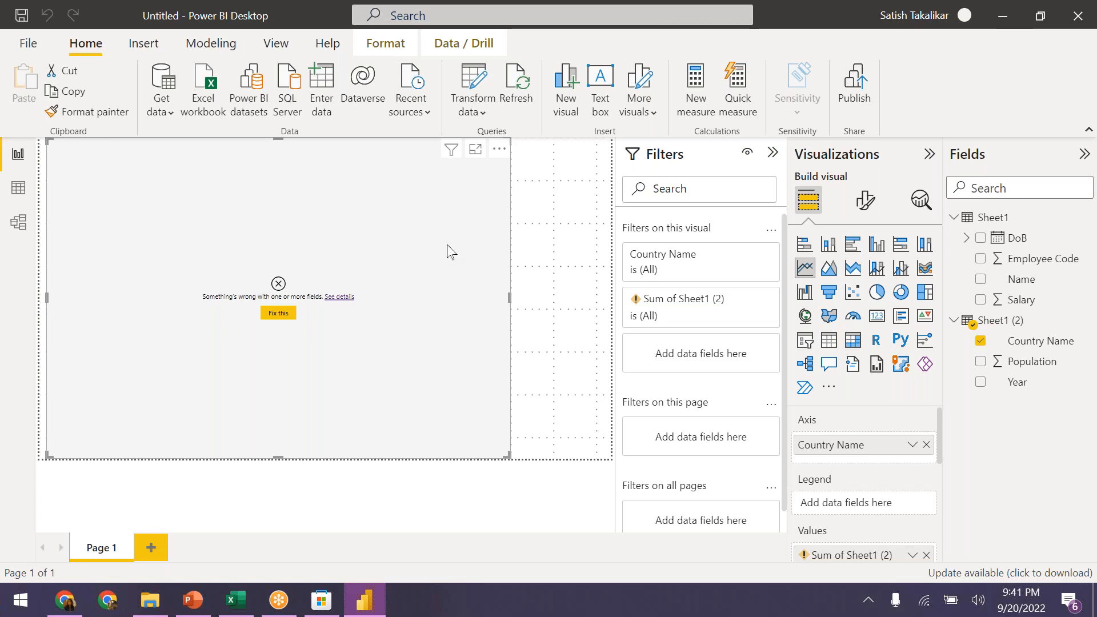
{"action": "key", "text": "Delete"}
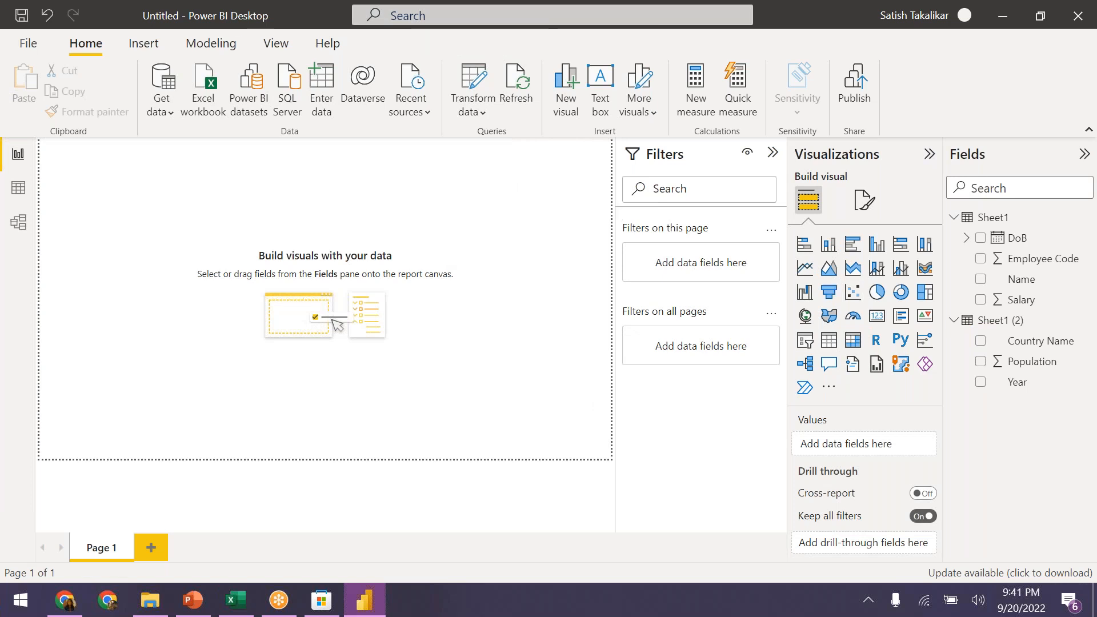
Step: Insert an enlarged line chart of Population by Year from Sheet1 (2) and stretch it across the page width
{"action": "left_click", "coordinate": [805, 268]}
{"action": "left_click_drag", "start_coordinate": [166, 260], "coordinate": [409, 422]}
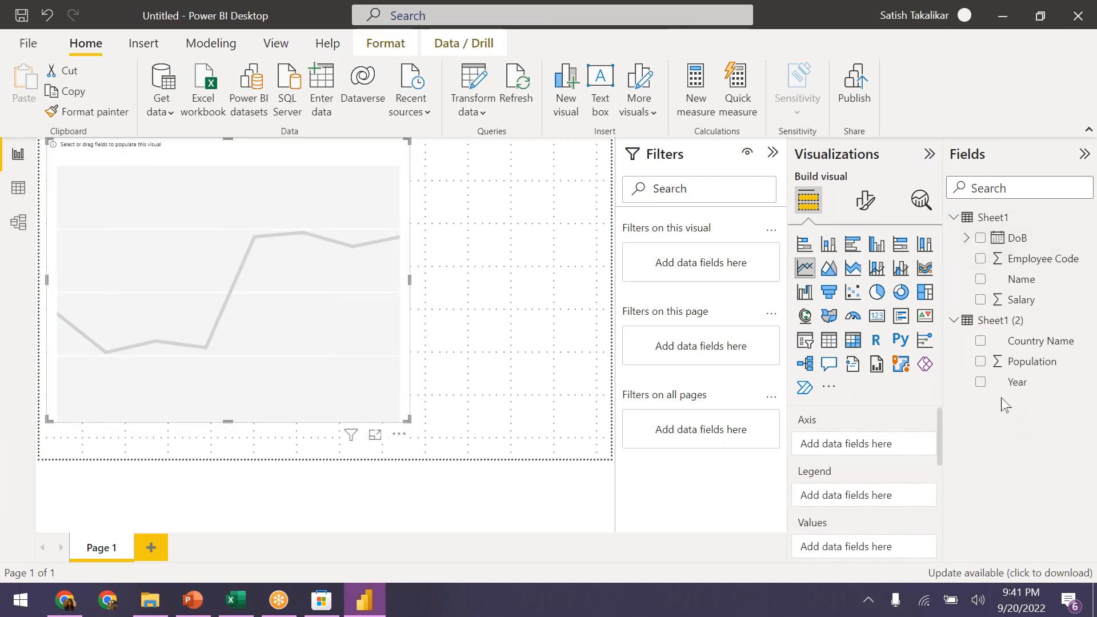
{"action": "left_click", "coordinate": [980, 342]}
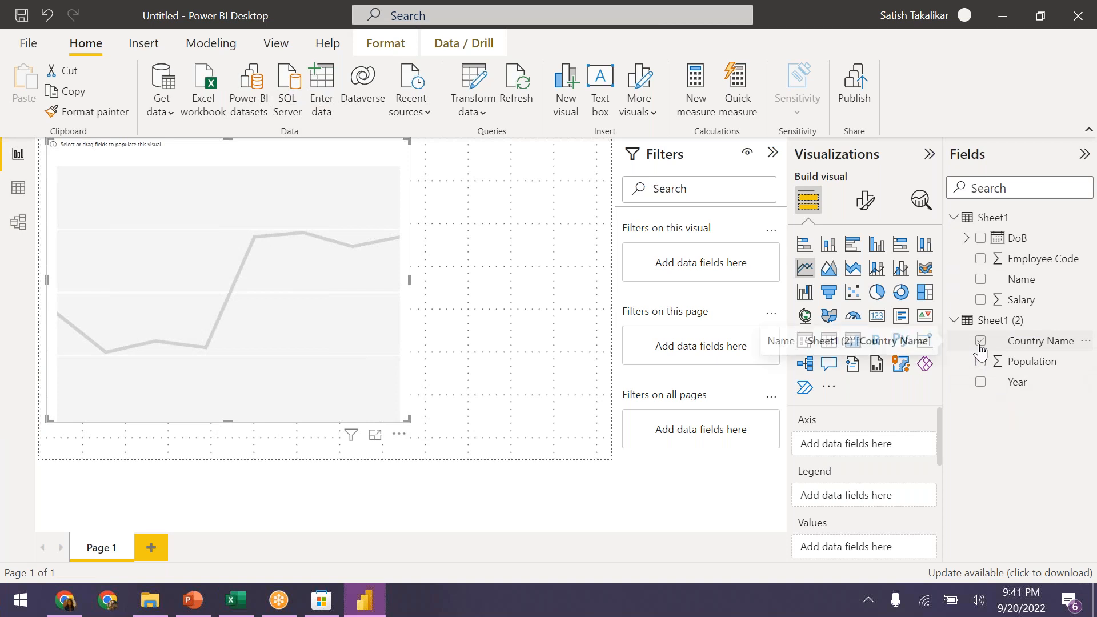
{"action": "left_click", "coordinate": [980, 341]}
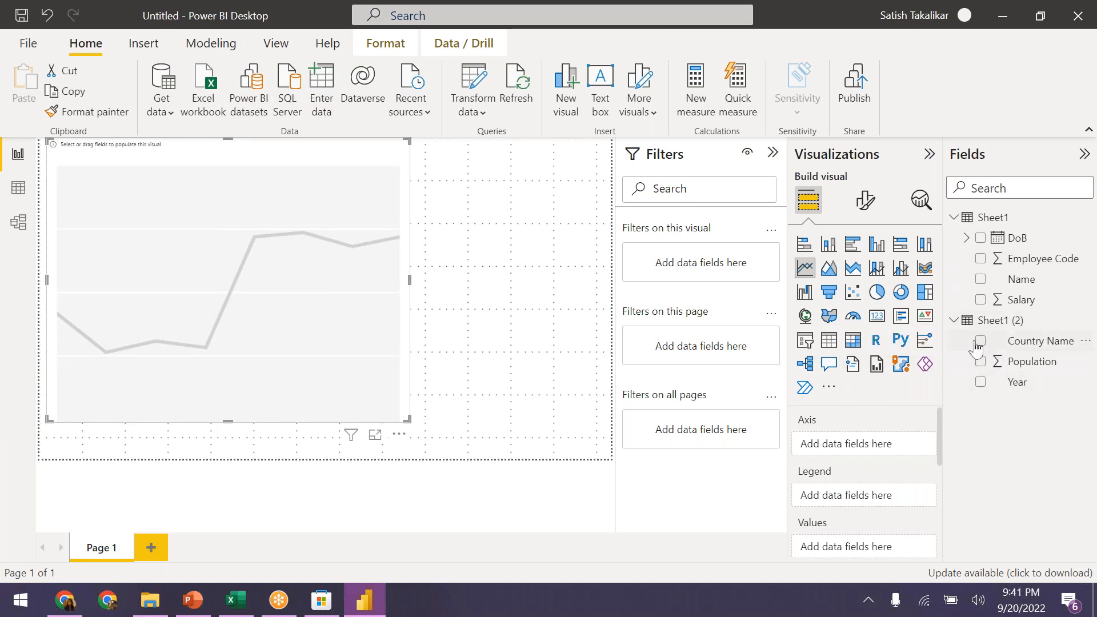
{"action": "left_click", "coordinate": [980, 362]}
{"action": "left_click", "coordinate": [980, 381]}
{"action": "left_click", "coordinate": [980, 362]}
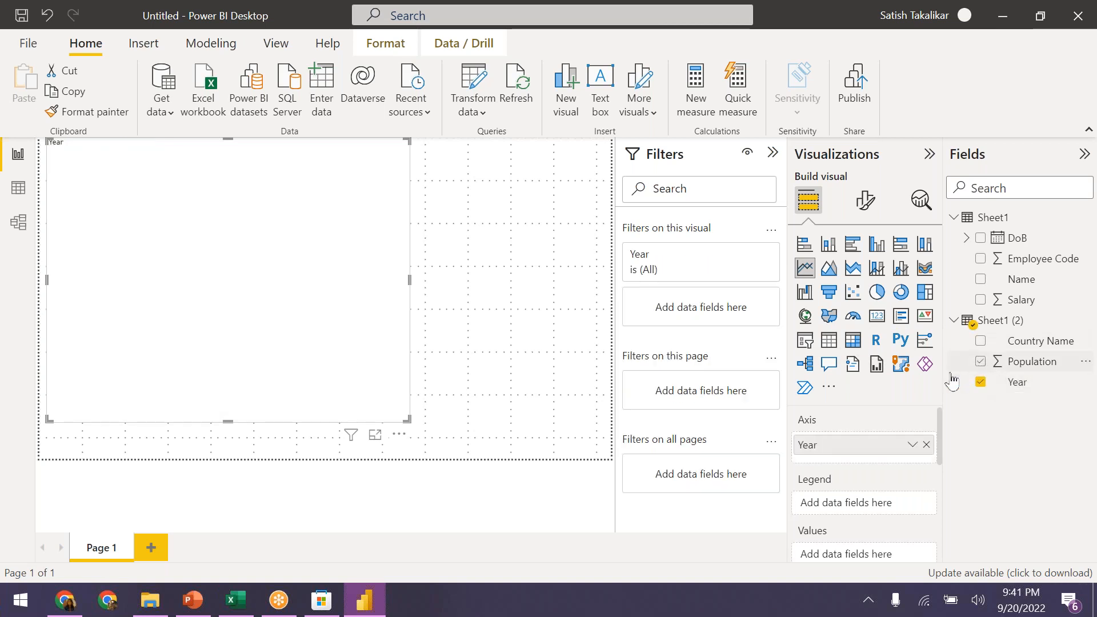
{"action": "left_click_drag", "start_coordinate": [498, 277], "coordinate": [622, 280]}
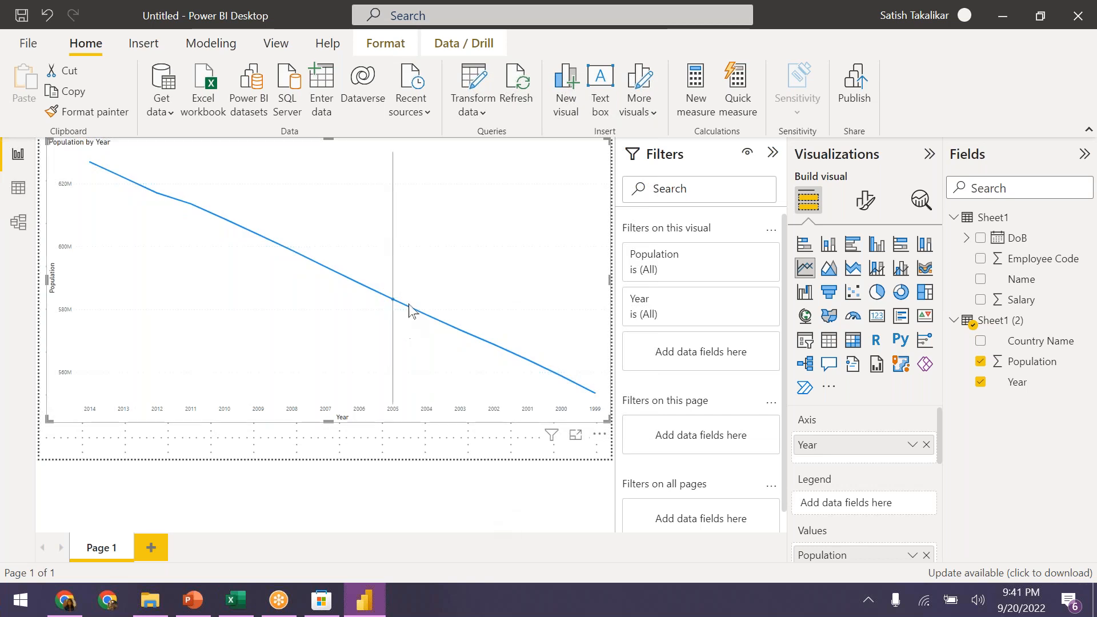
Step: Split the chart's population line by country, using Country Name as the legend
{"action": "mouse_move", "coordinate": [438, 325]}
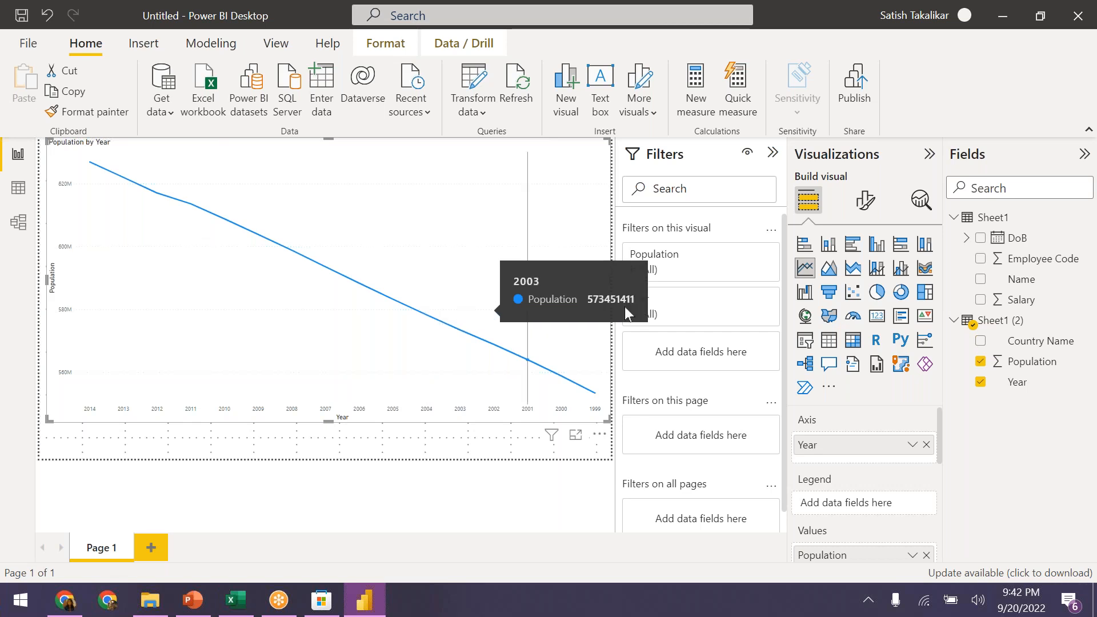
{"action": "scroll", "coordinate": [886, 478], "scroll_direction": "down", "scroll_amount": 2}
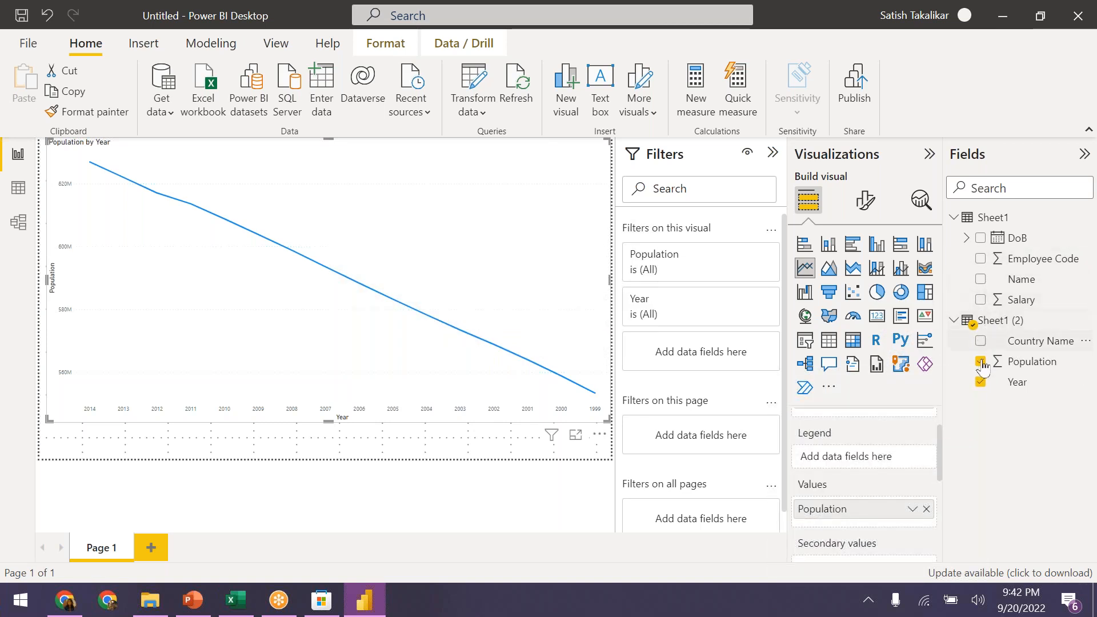
{"action": "left_click", "coordinate": [980, 341]}
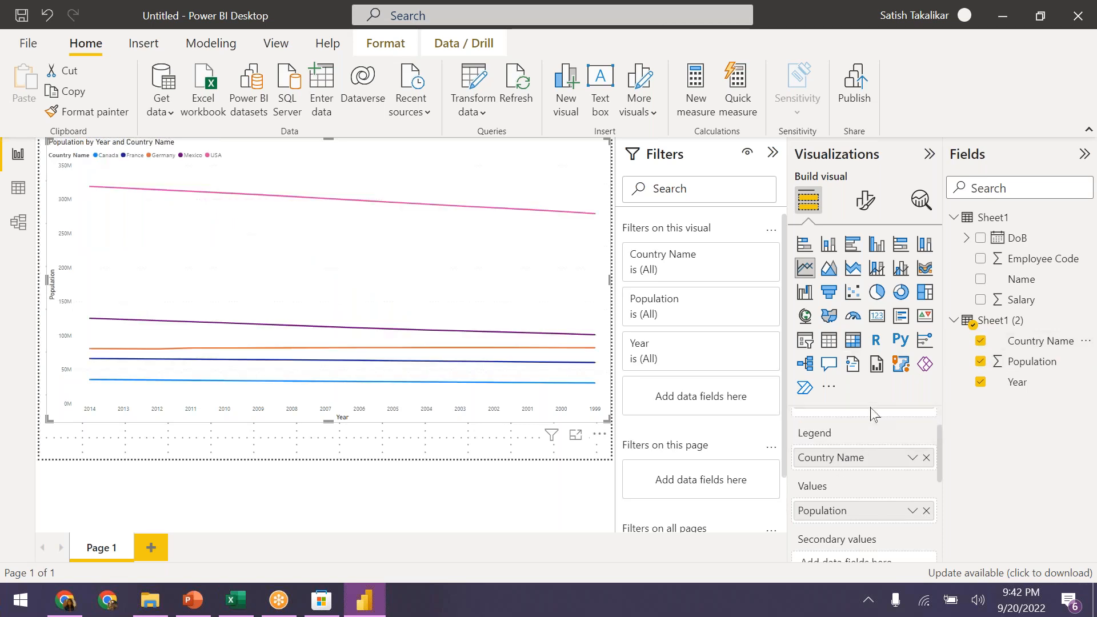
{"action": "scroll", "coordinate": [902, 460], "scroll_direction": "up", "scroll_amount": 1}
{"action": "scroll", "coordinate": [923, 466], "scroll_direction": "up", "scroll_amount": 1}
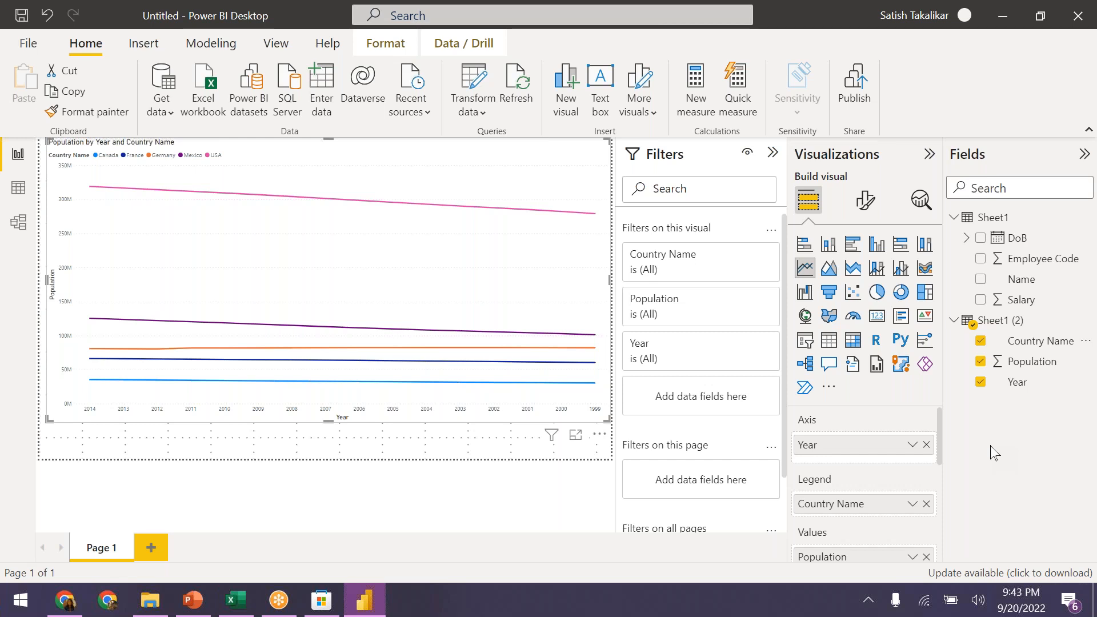
{"action": "scroll", "coordinate": [858, 486], "scroll_direction": "down", "scroll_amount": 1}
{"action": "scroll", "coordinate": [858, 486], "scroll_direction": "up", "scroll_amount": 1}
{"action": "scroll", "coordinate": [884, 487], "scroll_direction": "down", "scroll_amount": 1}
{"action": "scroll", "coordinate": [884, 487], "scroll_direction": "up", "scroll_amount": 1}
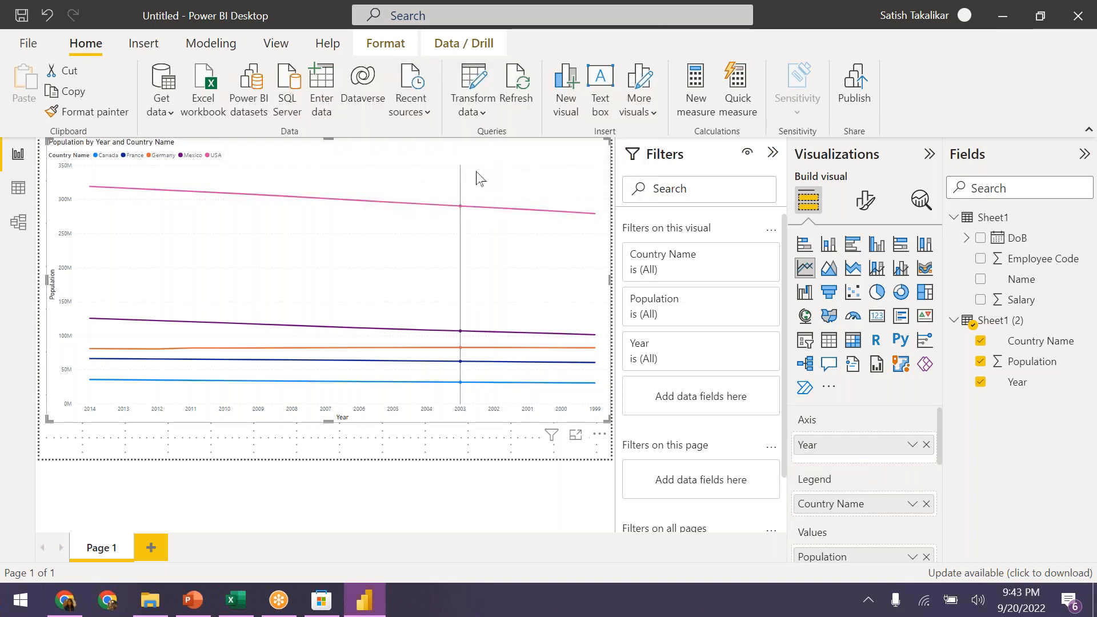
Step: Delete the line chart of population by year and country
{"action": "mouse_move", "coordinate": [478, 179]}
{"action": "key", "text": "Delete"}
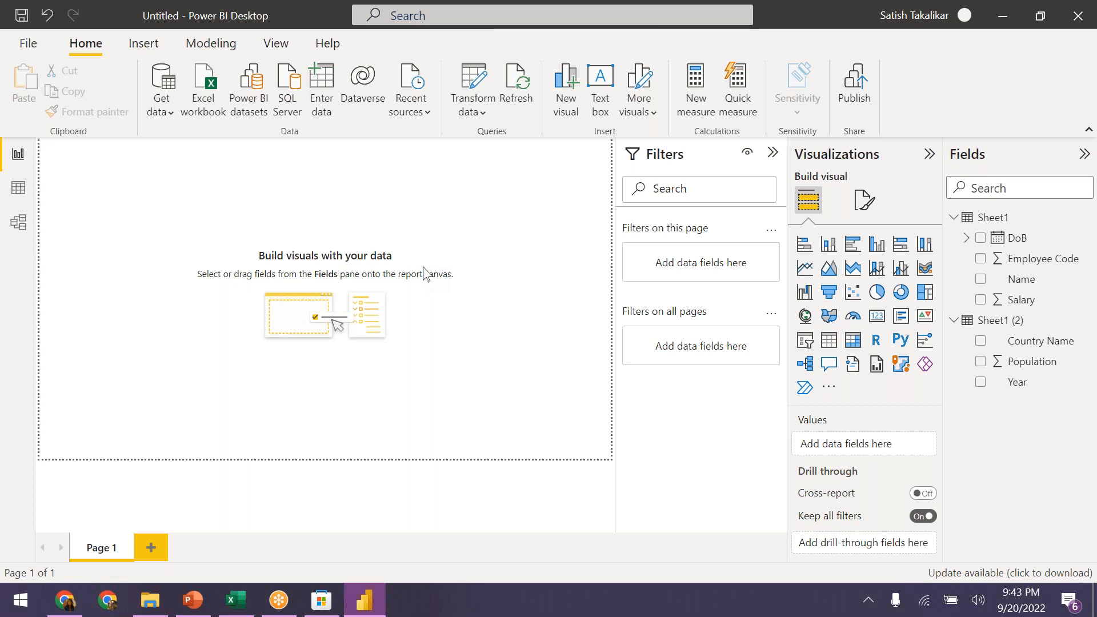
Step: Insert a new enlarged line chart with Year on the axis and Population as values from Sheet1 (2)
{"action": "left_click", "coordinate": [805, 272]}
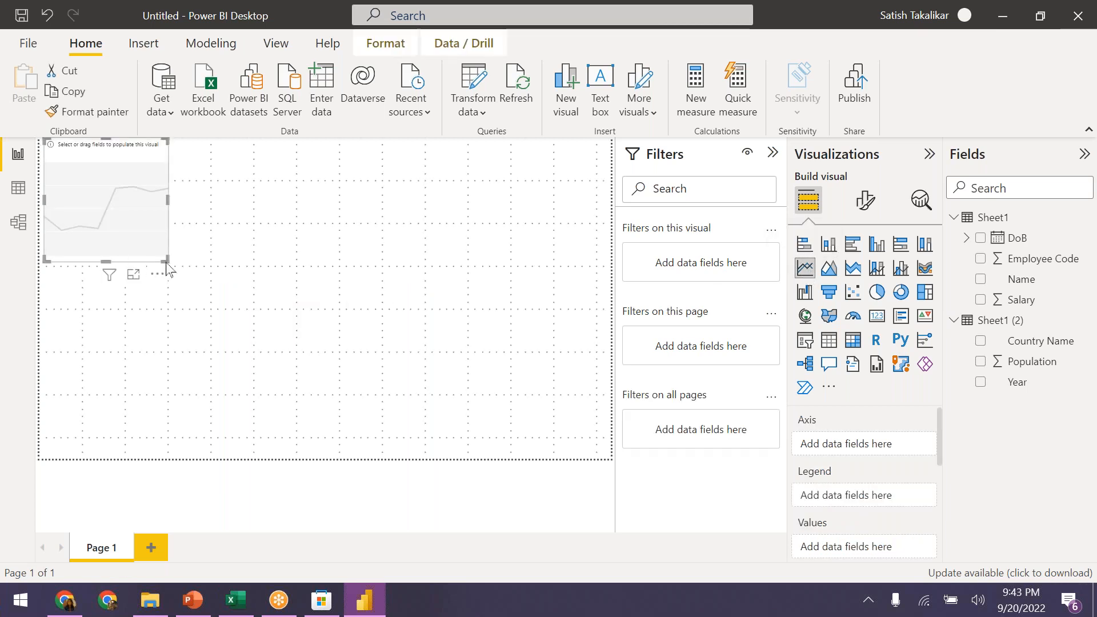
{"action": "left_click_drag", "start_coordinate": [165, 258], "coordinate": [444, 413]}
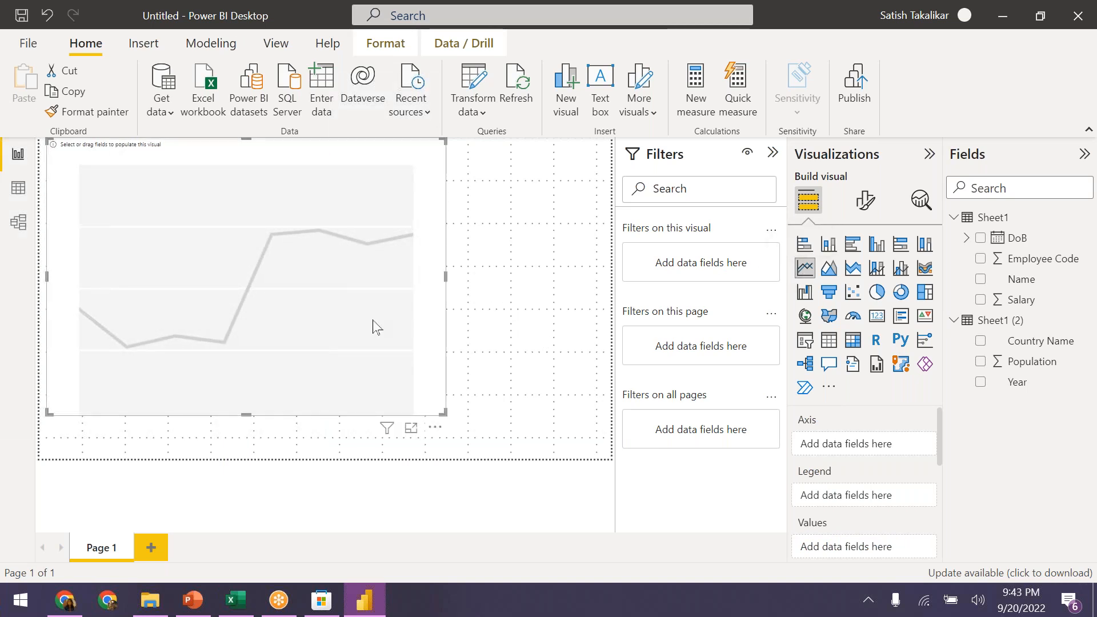
{"action": "left_click", "coordinate": [980, 382]}
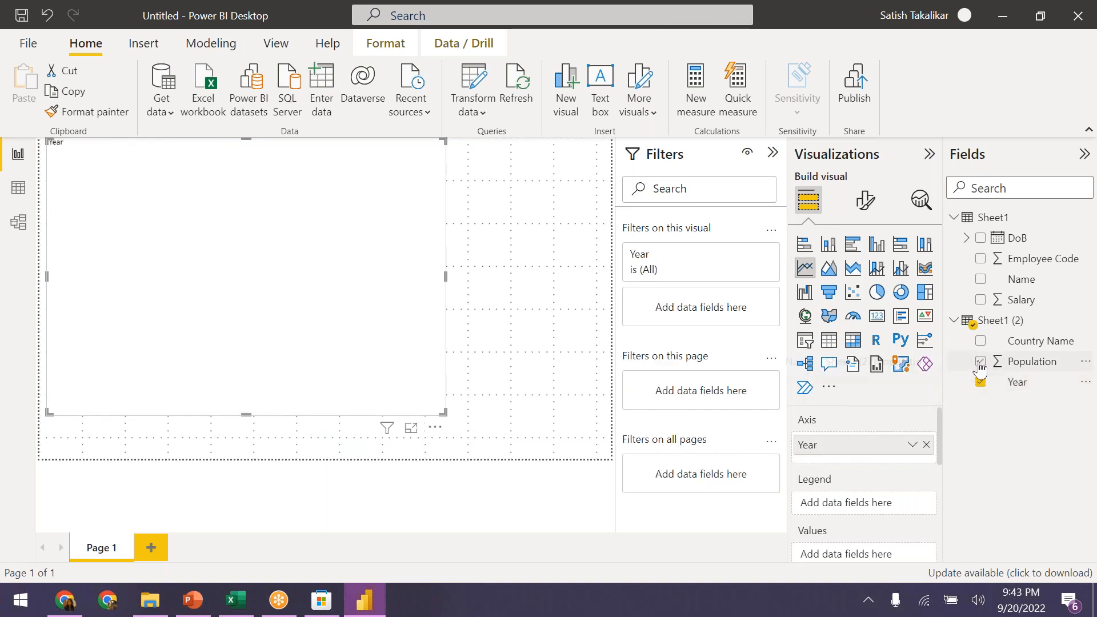
{"action": "left_click", "coordinate": [980, 362]}
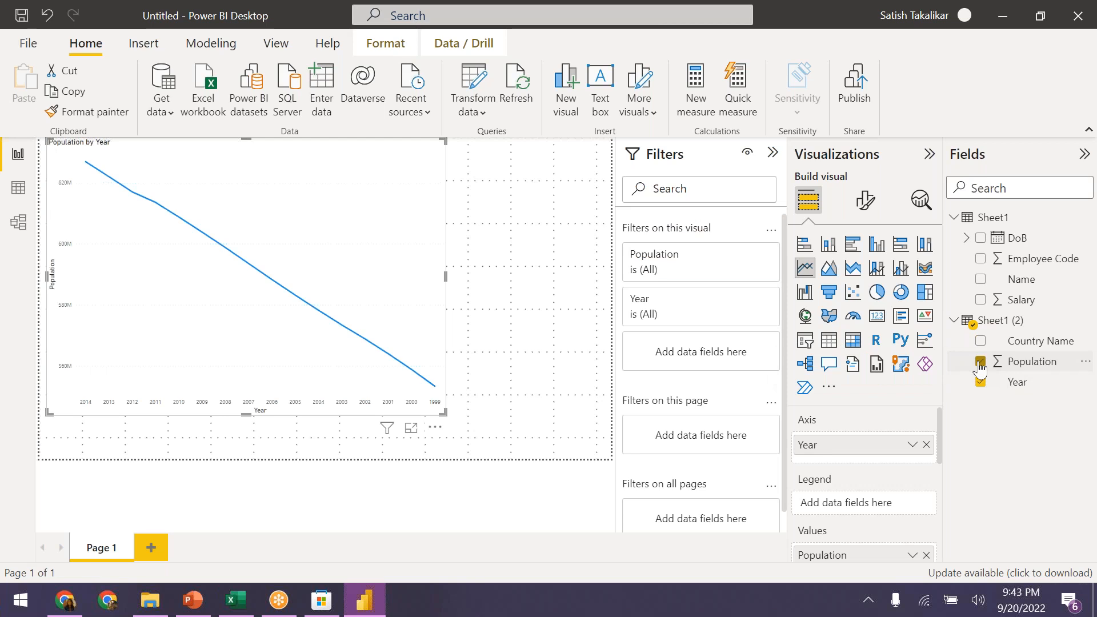
Step: Stretch the Population by Year chart in width and height so it nearly fills the report page
{"action": "mouse_move", "coordinate": [439, 306]}
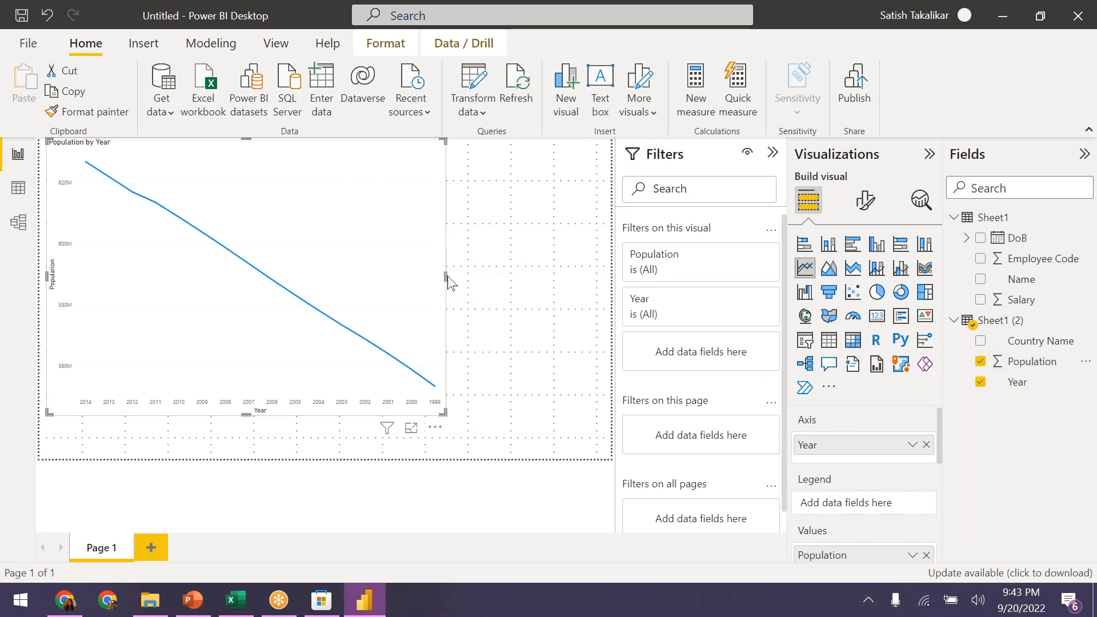
{"action": "left_click_drag", "start_coordinate": [446, 277], "coordinate": [602, 277]}
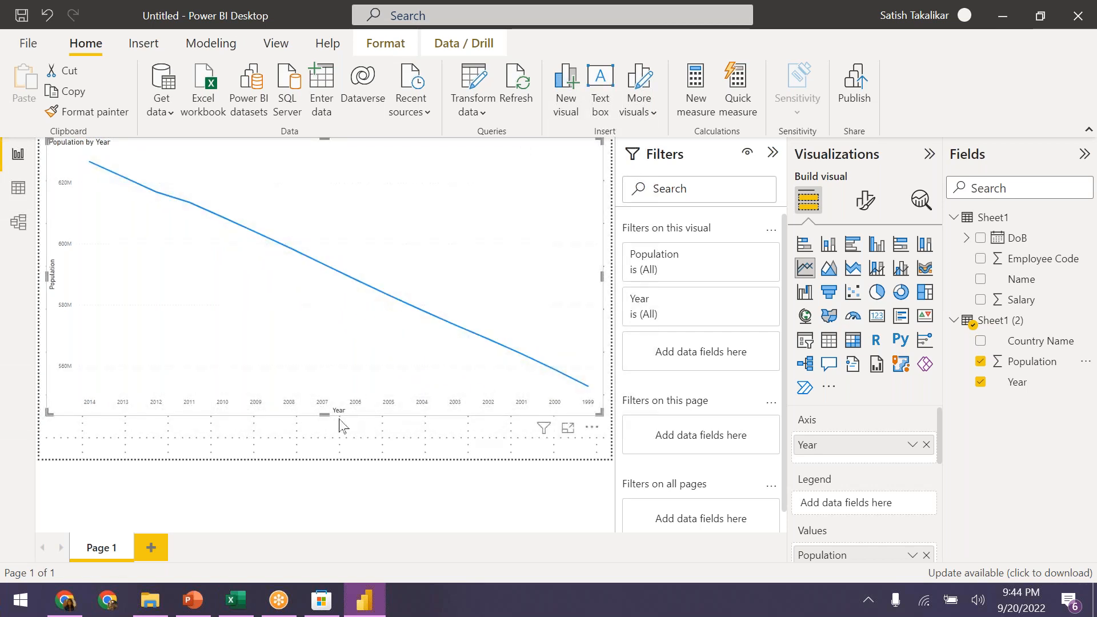
{"action": "left_click_drag", "start_coordinate": [324, 415], "coordinate": [323, 457]}
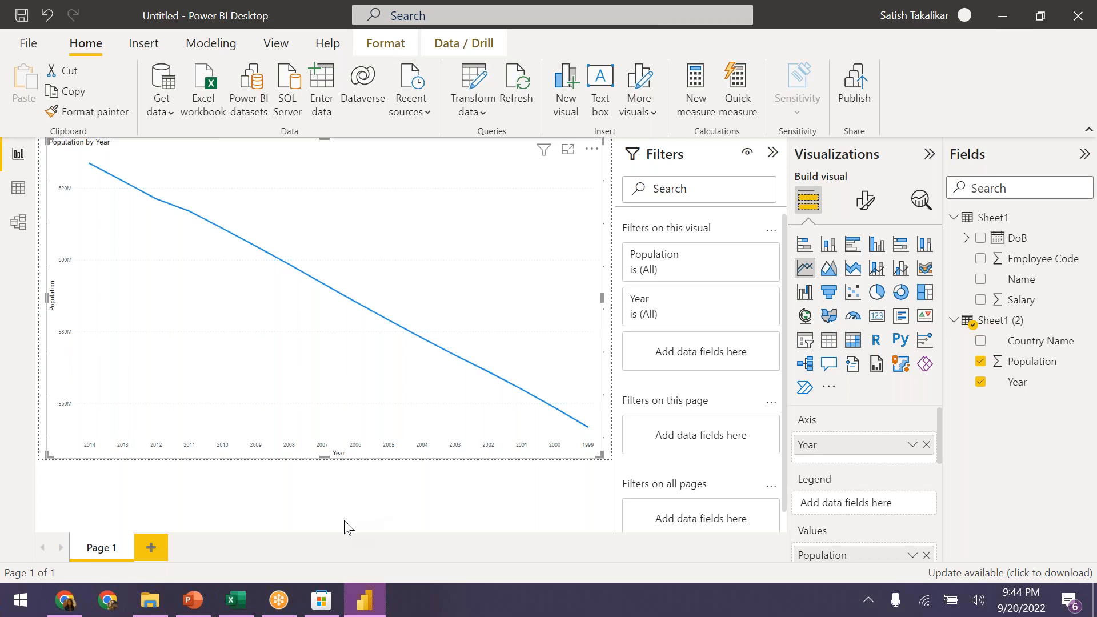
{"action": "scroll", "coordinate": [891, 452], "scroll_direction": "down", "scroll_amount": 1}
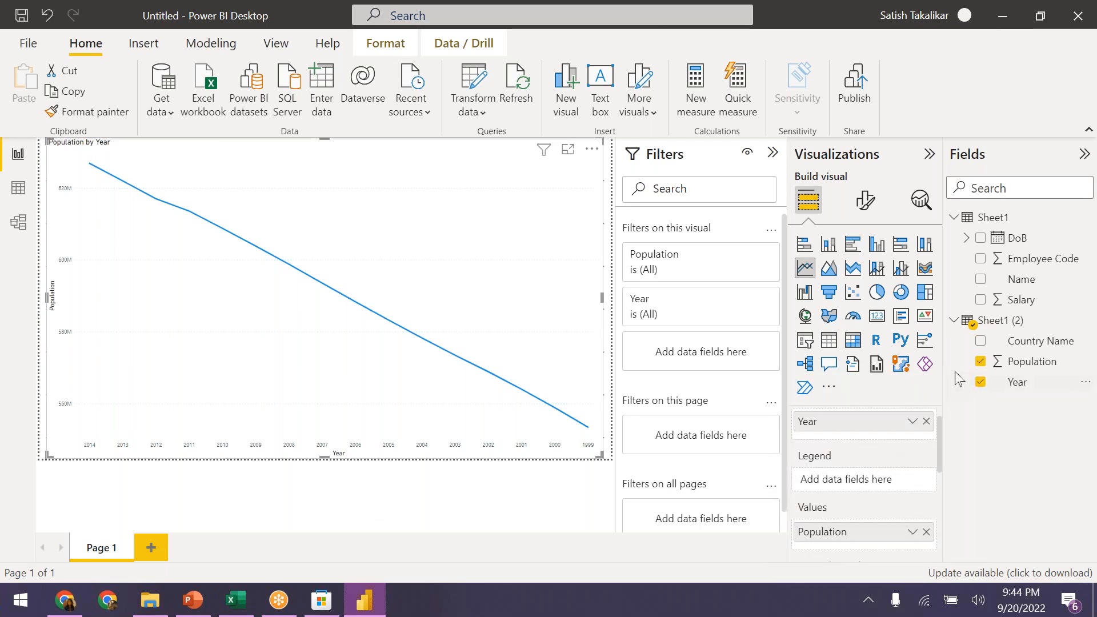
Step: Add Country Name from Sheet1 (2) as the legend of the enlarged Population by Year line chart
{"action": "left_click", "coordinate": [980, 341]}
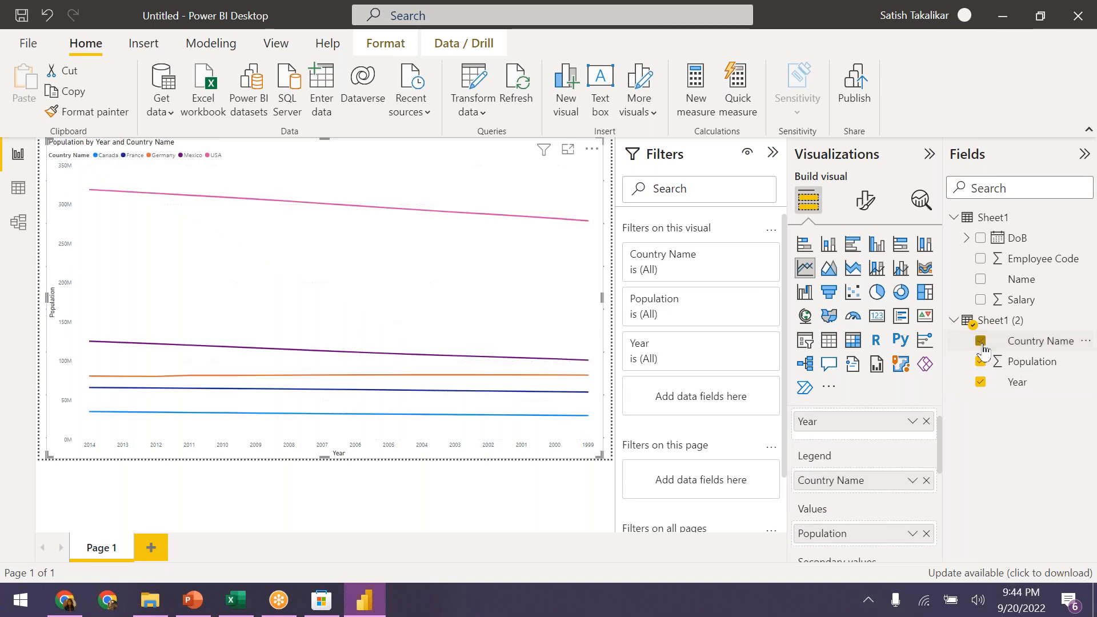
{"action": "left_click_drag", "start_coordinate": [973, 326], "coordinate": [1079, 350]}
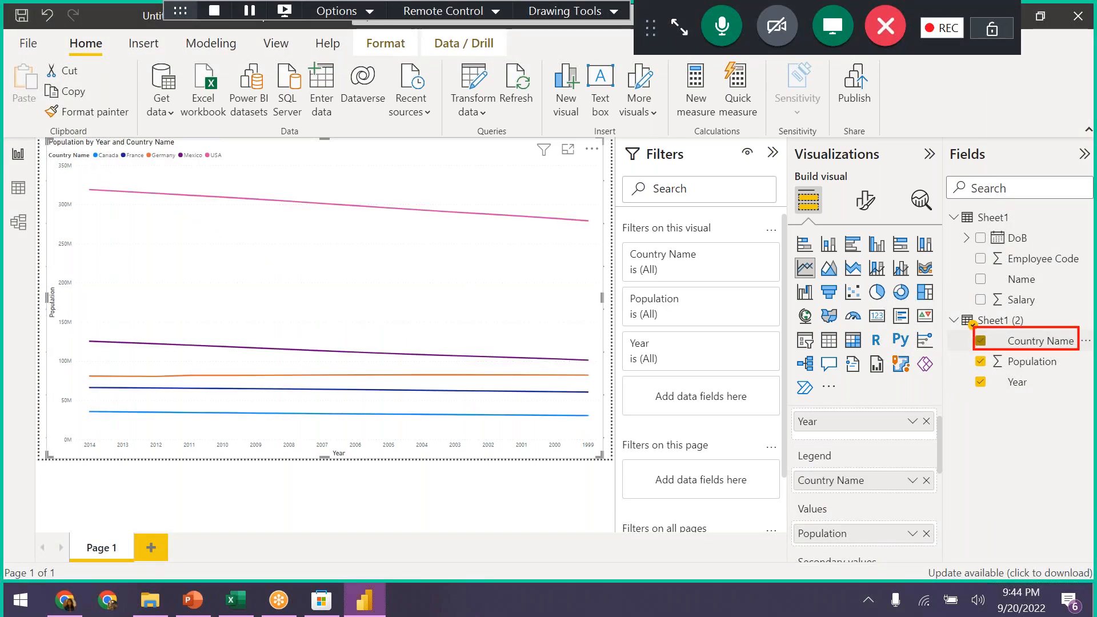
{"action": "mouse_move", "coordinate": [790, 445]}
{"action": "left_mouse_down"}
{"action": "mouse_move", "coordinate": [819, 499]}
{"action": "mouse_move", "coordinate": [947, 495]}
{"action": "left_mouse_up"}
{"action": "left_click_drag", "start_coordinate": [976, 350], "coordinate": [915, 440]}
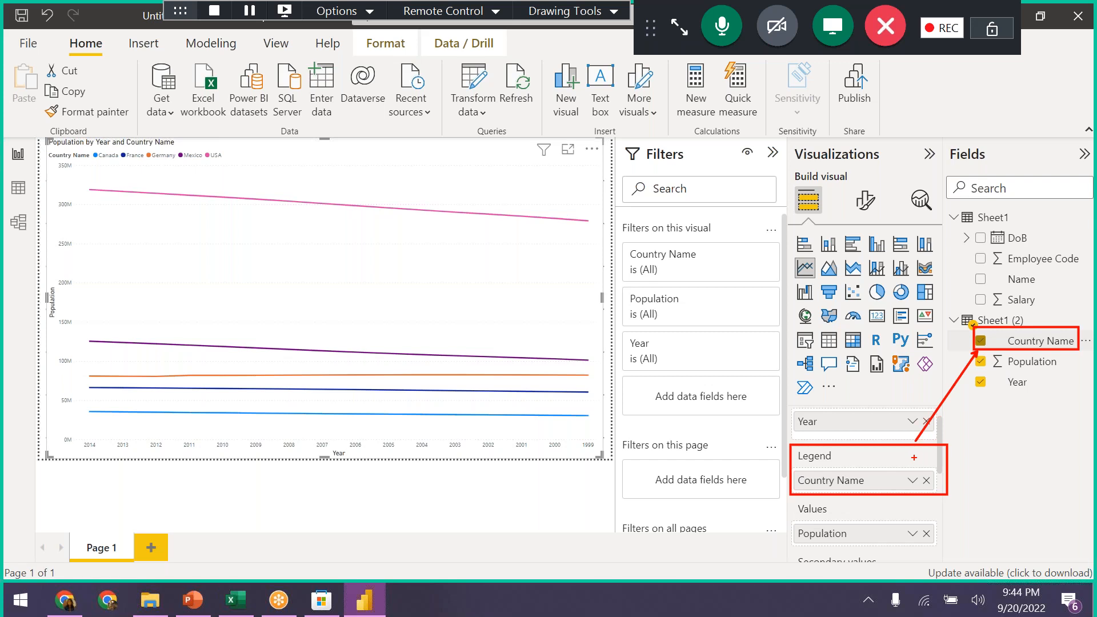
{"action": "key", "text": "ctrl+z"}
{"action": "left_click_drag", "start_coordinate": [911, 447], "coordinate": [974, 353]}
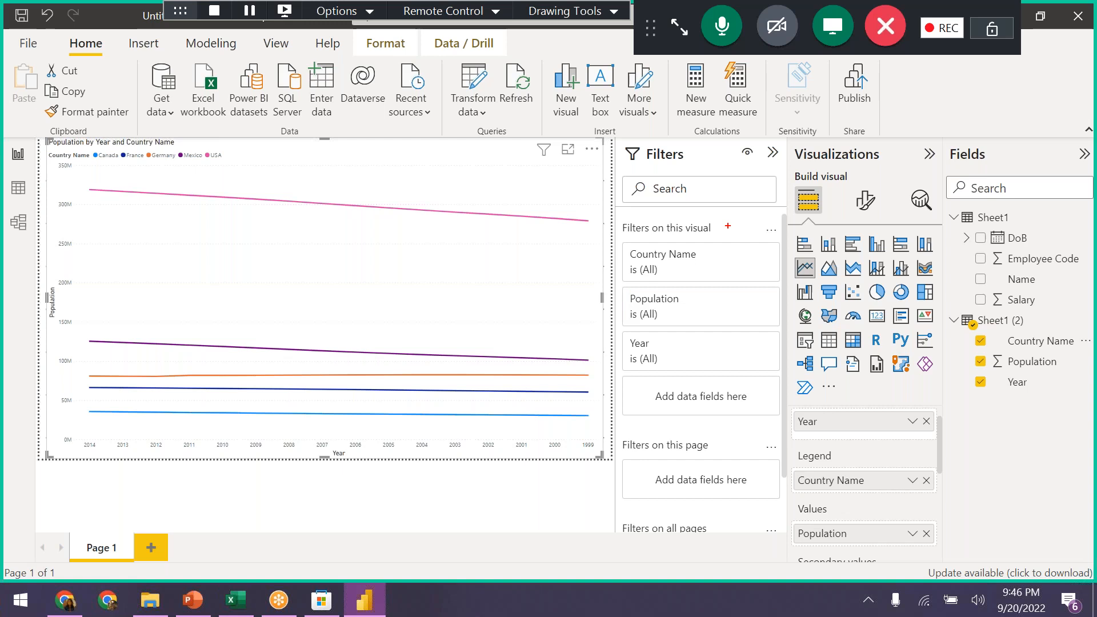
{"action": "mouse_move", "coordinate": [617, 131]}
{"action": "left_mouse_down"}
{"action": "mouse_move", "coordinate": [622, 161]}
{"action": "mouse_move", "coordinate": [784, 179]}
{"action": "left_mouse_up"}
{"action": "left_click_drag", "start_coordinate": [621, 238], "coordinate": [778, 286]}
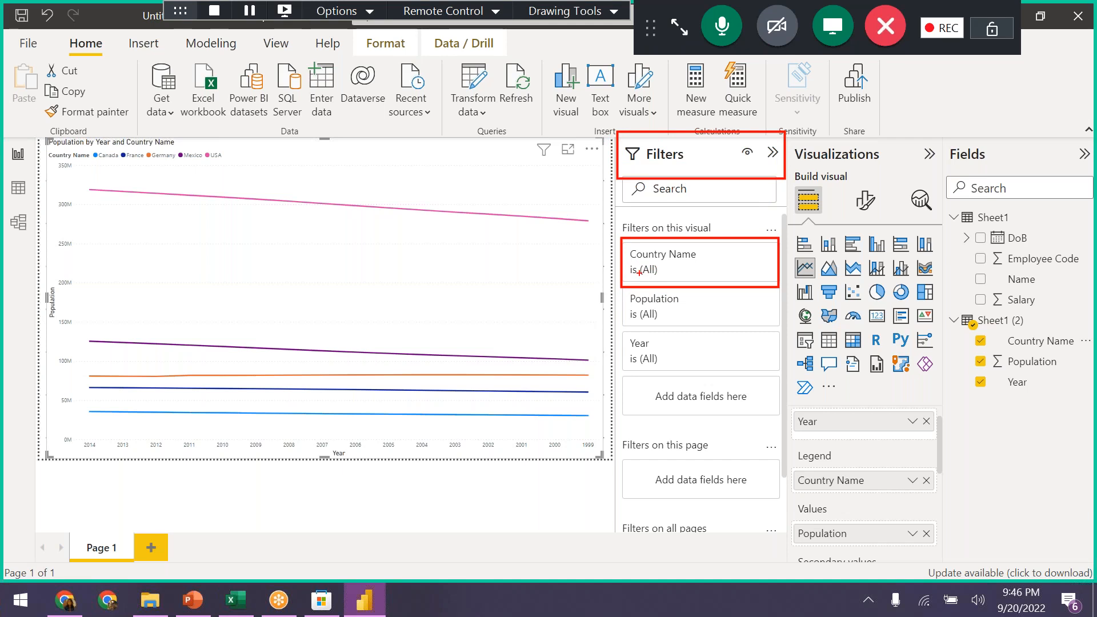
{"action": "left_click_drag", "start_coordinate": [628, 278], "coordinate": [666, 278]}
{"action": "key", "text": "Escape"}
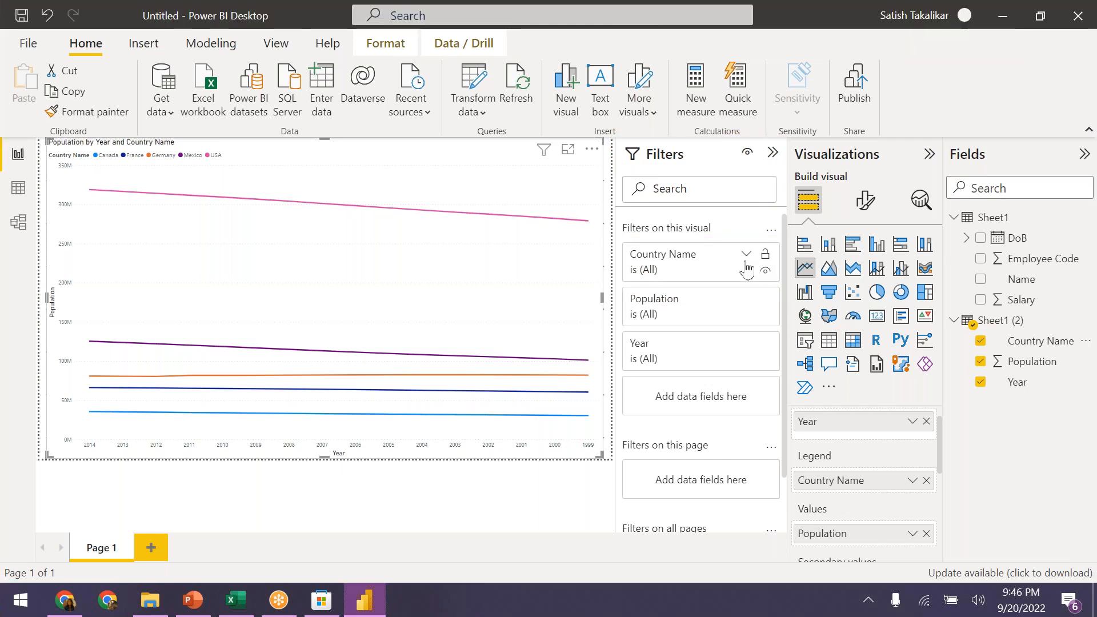
Step: Filter the line chart's Country Name to Canada with basic filtering and inspect the population values for individual years
{"action": "left_click", "coordinate": [745, 254]}
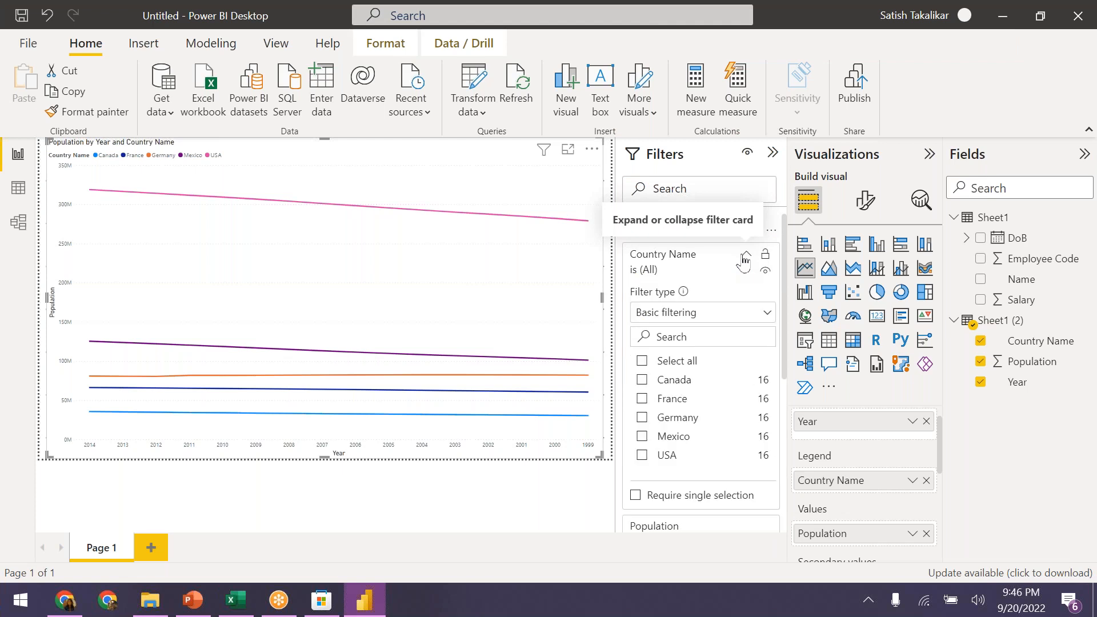
{"action": "left_click", "coordinate": [642, 379]}
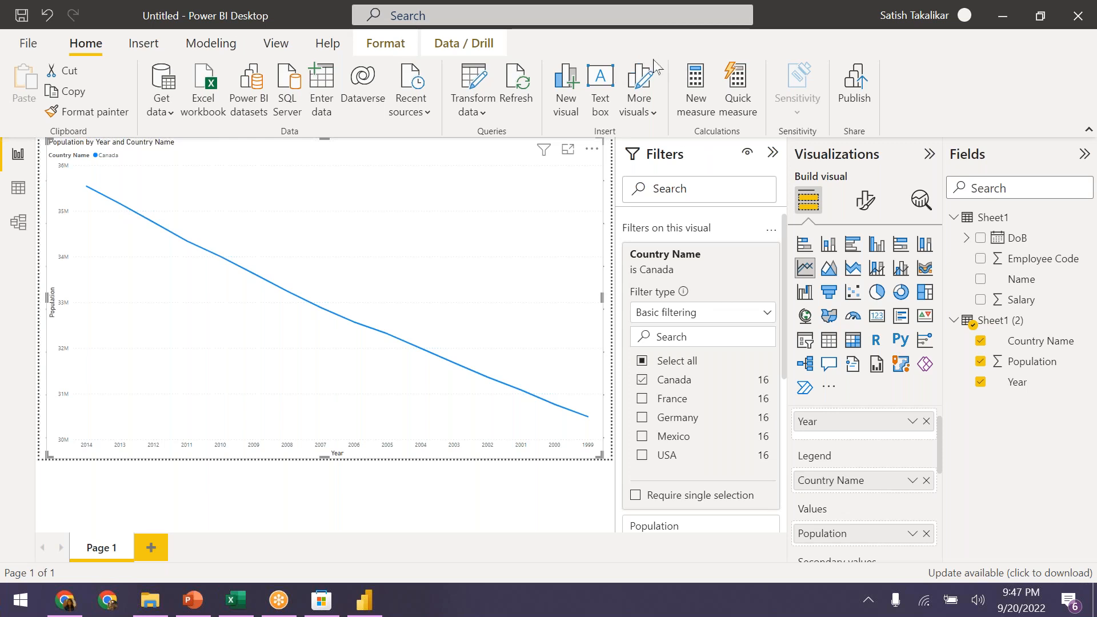
{"action": "mouse_move", "coordinate": [572, 341]}
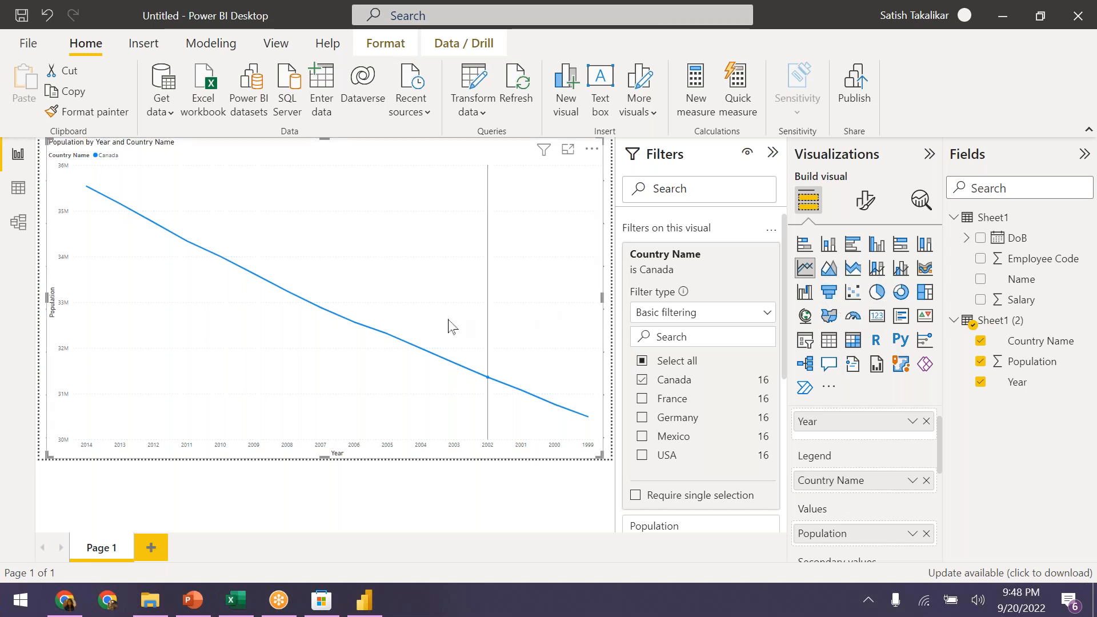
{"action": "mouse_move", "coordinate": [503, 375]}
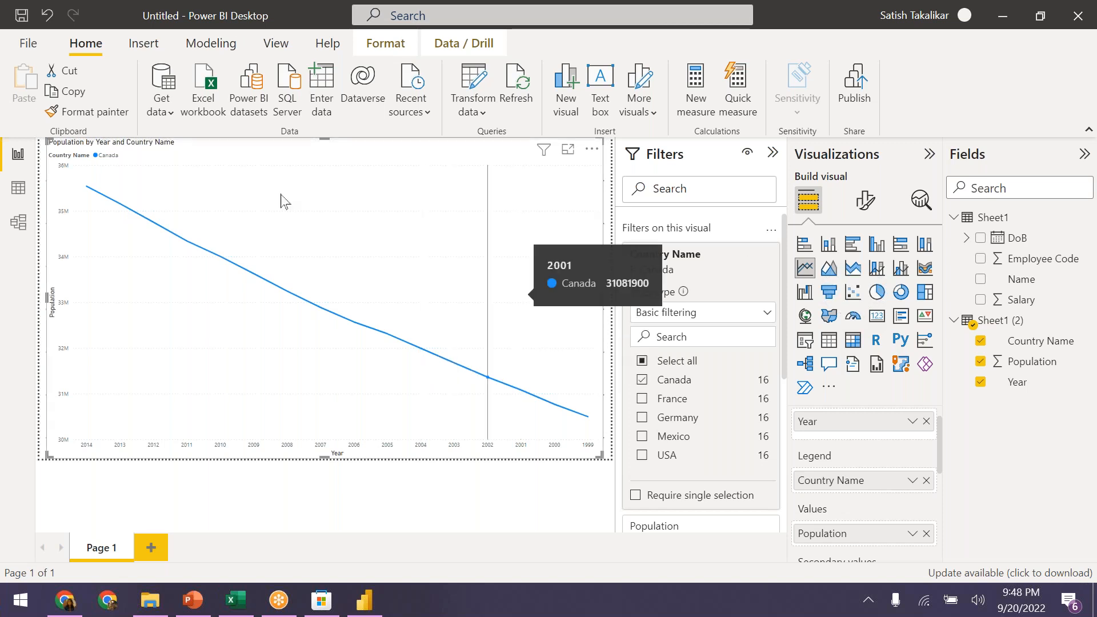
{"action": "mouse_move", "coordinate": [454, 373]}
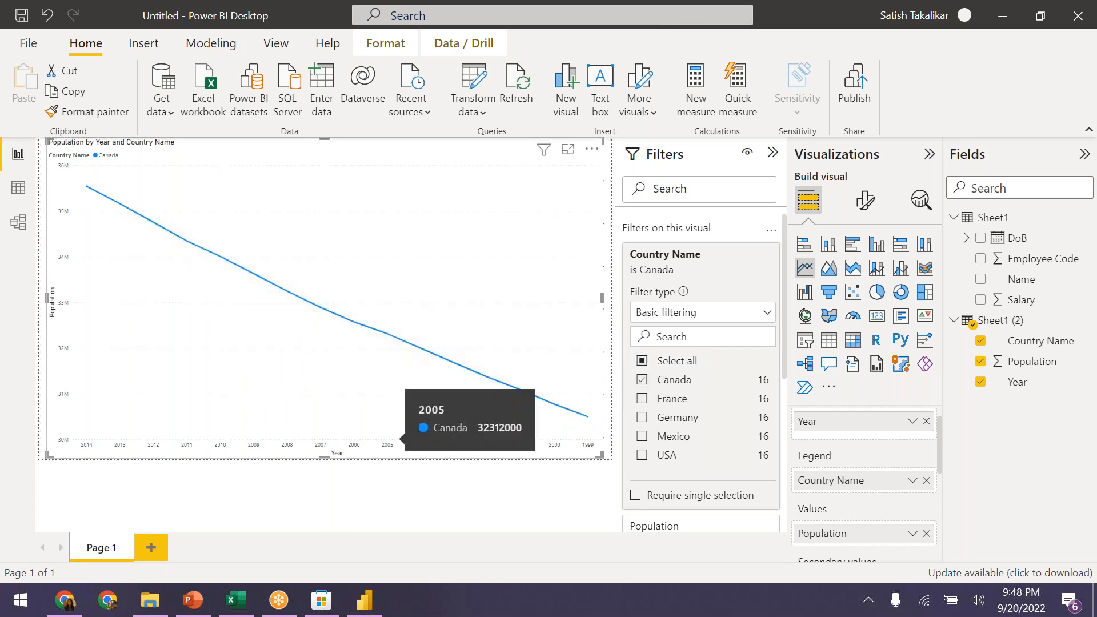
{"action": "left_click", "coordinate": [539, 502]}
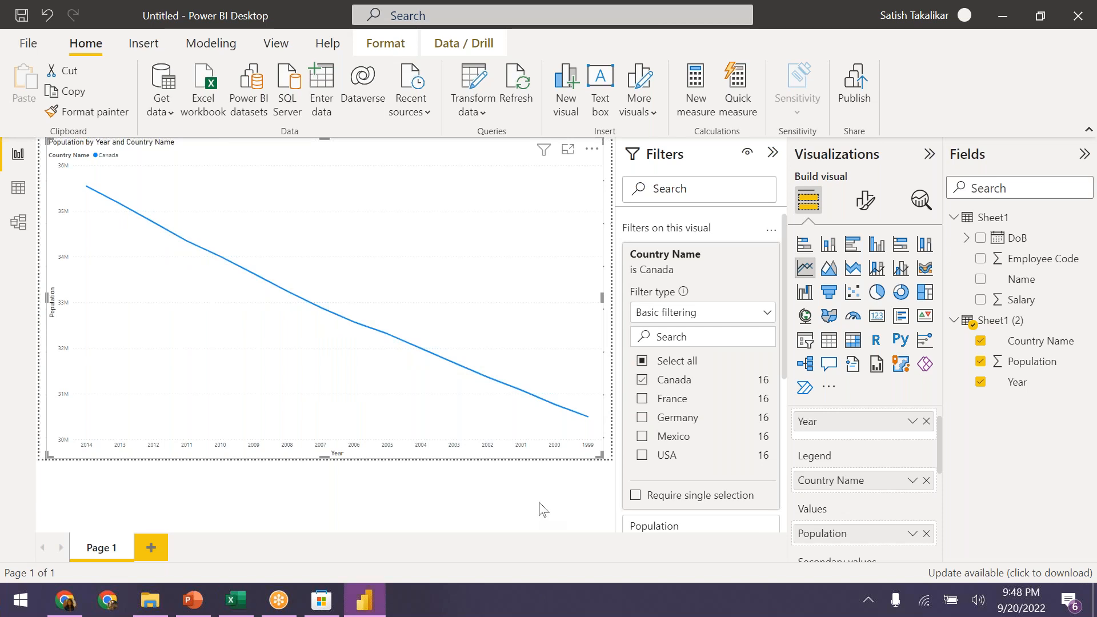